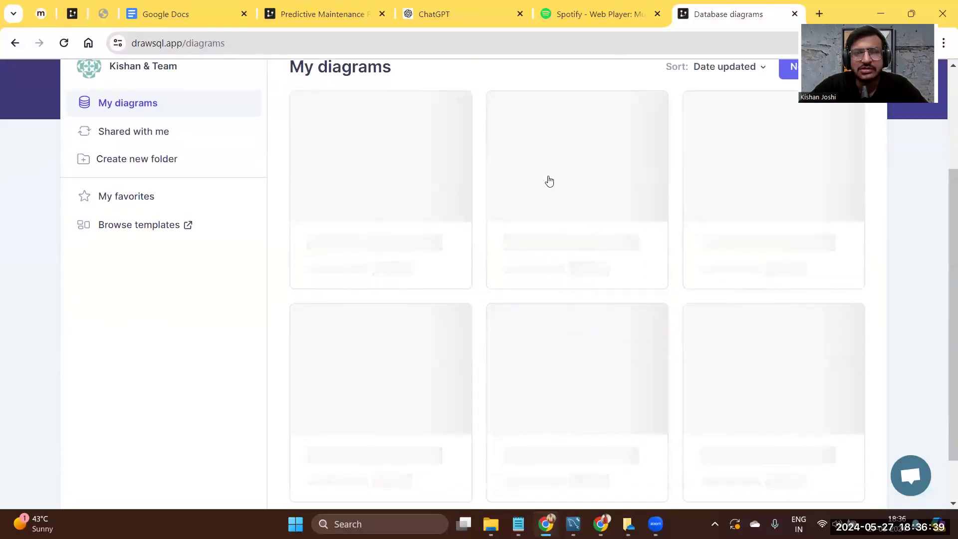
Create a new public MySQL database diagram named Spotify_Schema
key(F11)
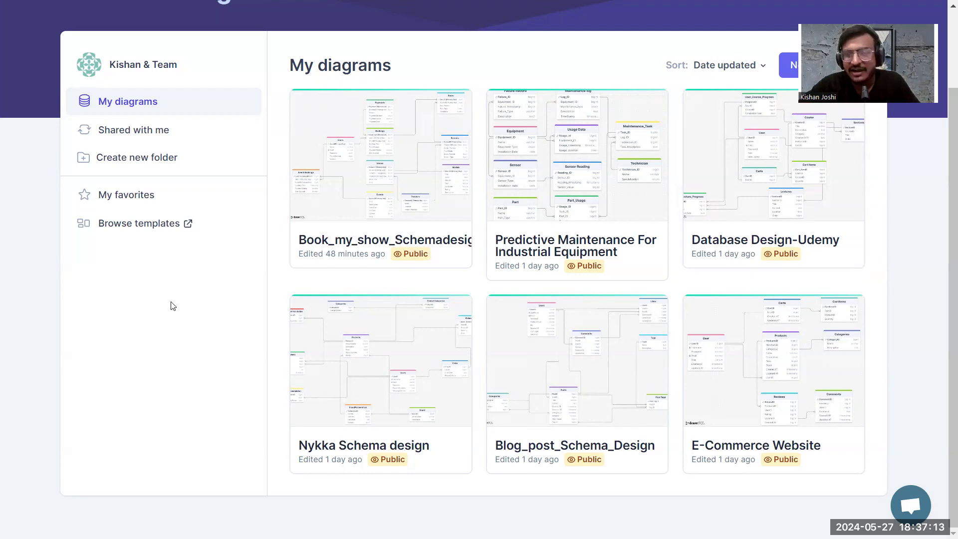
click(796, 73)
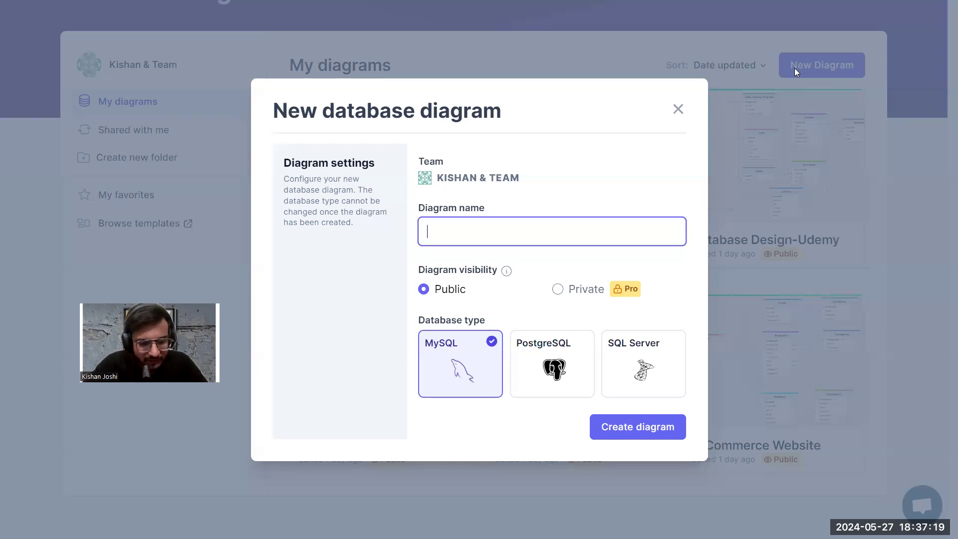
text(S)
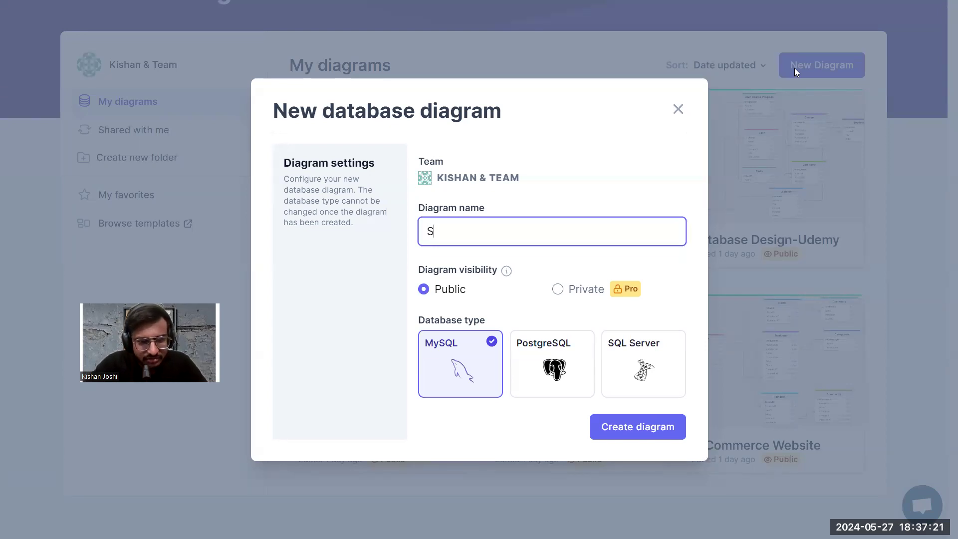
text(po)
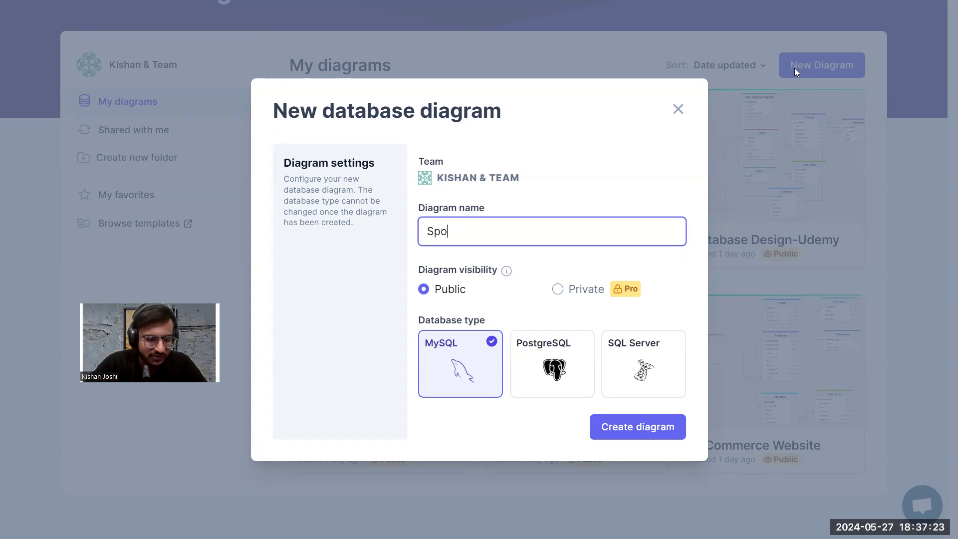
text(tify)
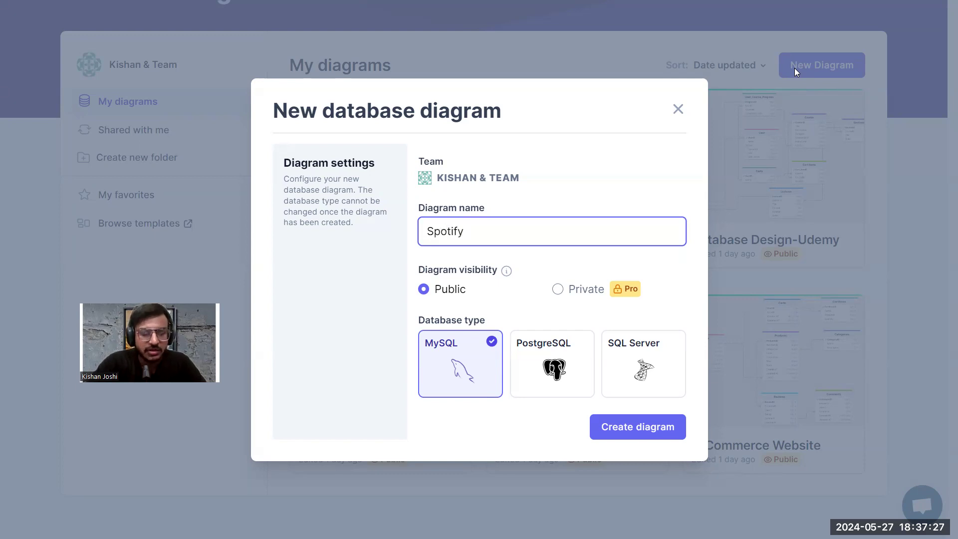
text(_Sc)
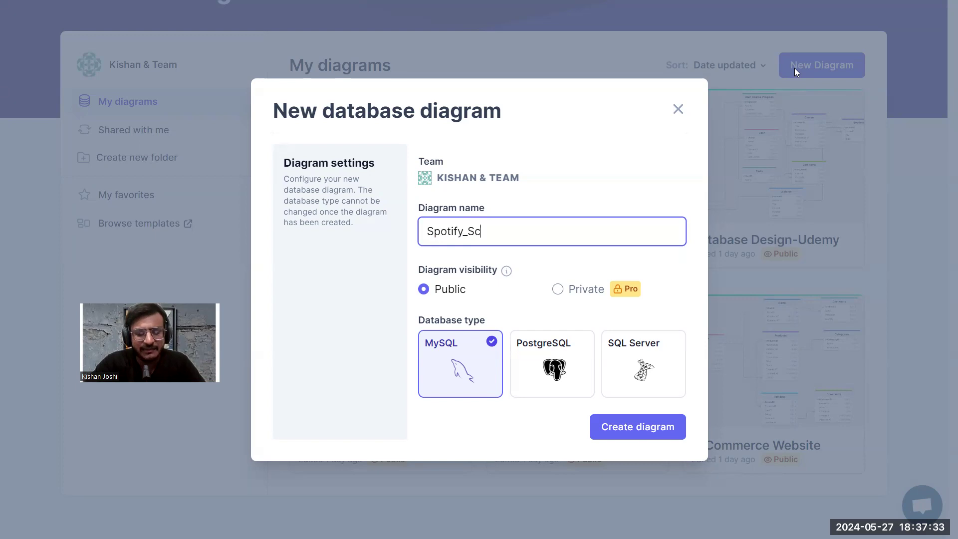
text(hema)
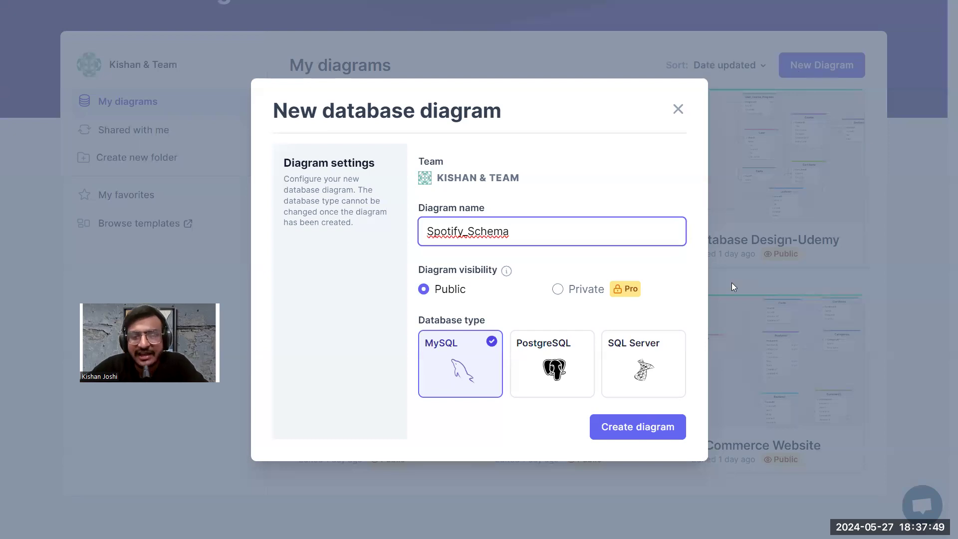
click(644, 426)
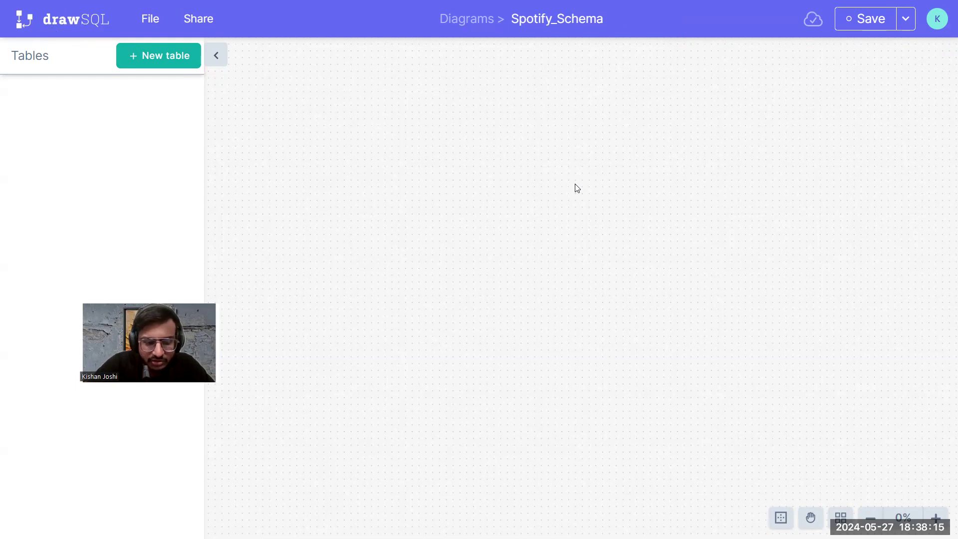
Switch to the Spotify web player and start signing up with a Google account
key(F11)
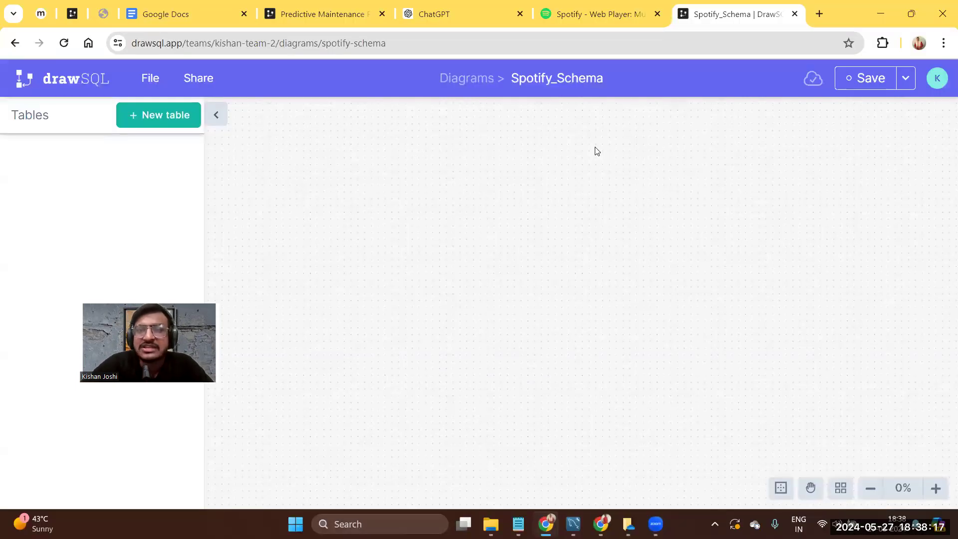
click(616, 15)
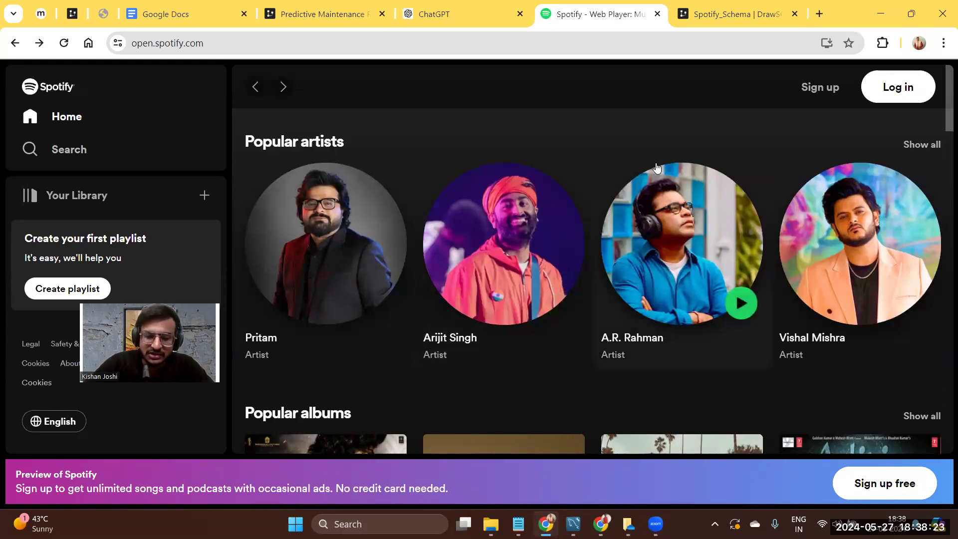
key(F11)
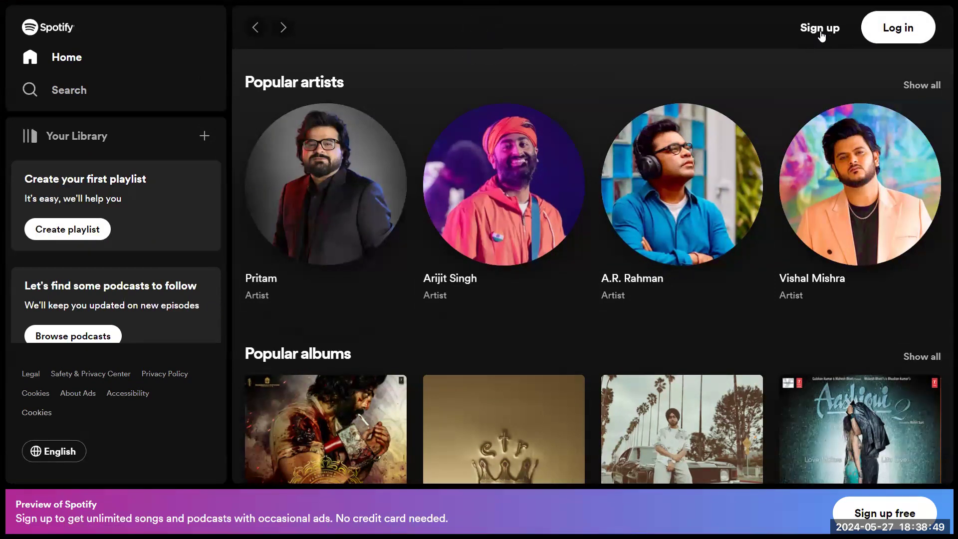
click(821, 31)
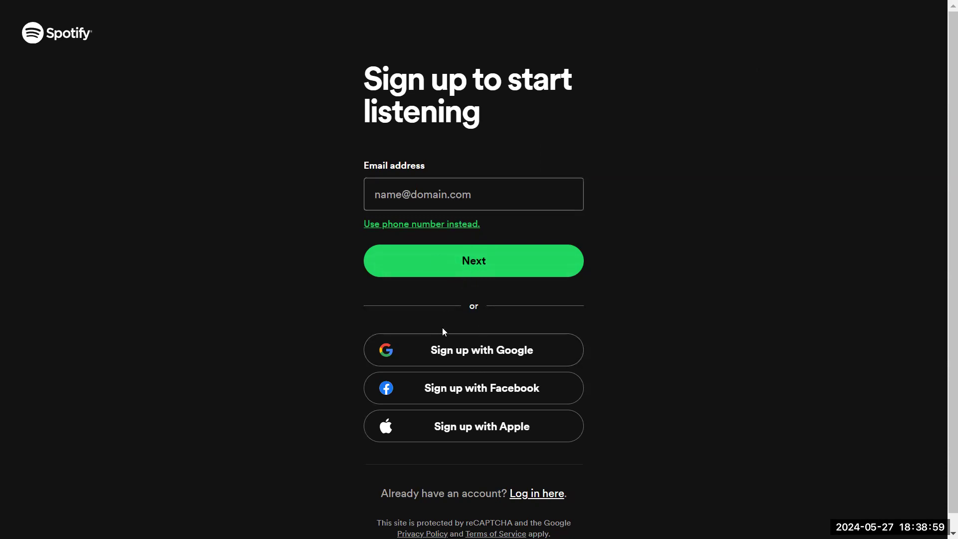
scroll(442, 332, down, 1)
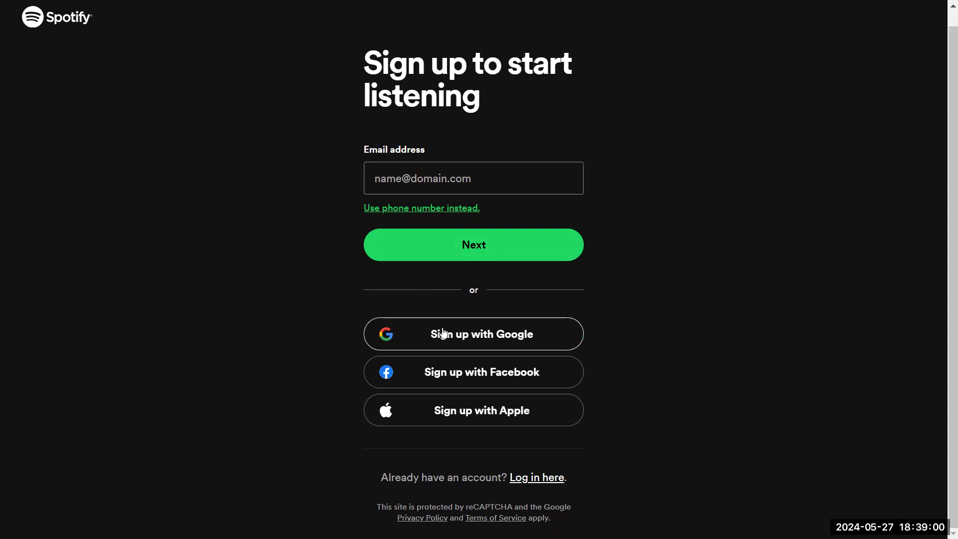
click(471, 336)
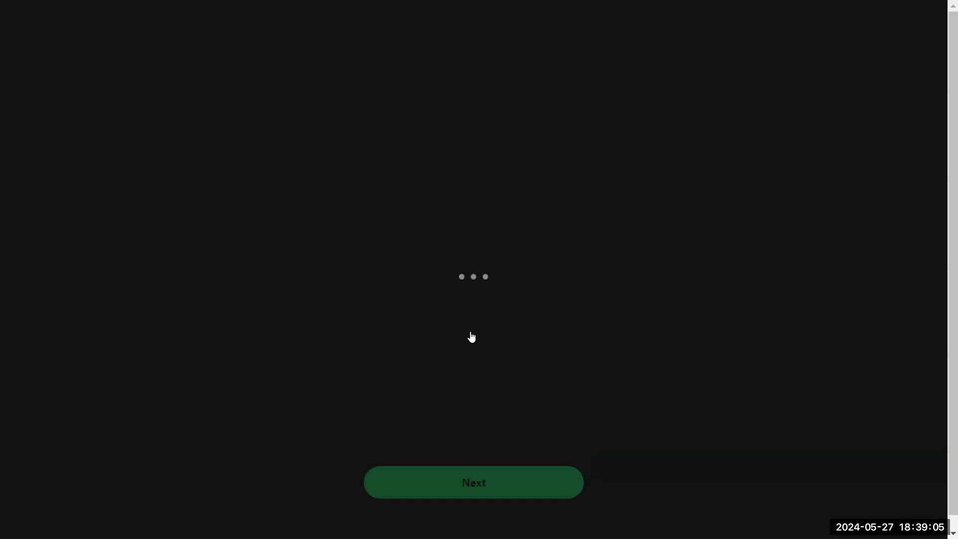
Fill in the year, month and day of the date of birth in the Spotify account form
scroll(505, 209, down, 1)
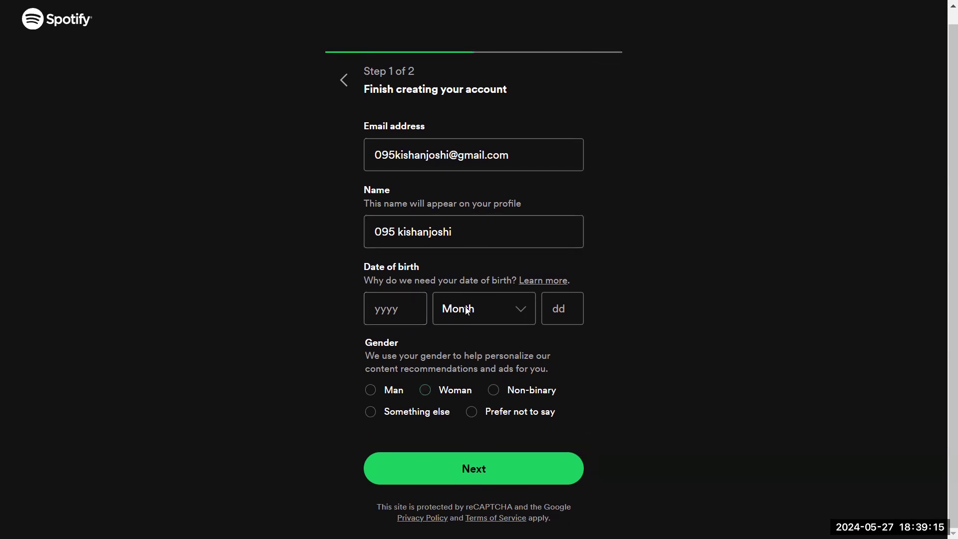
click(396, 312)
text(22)
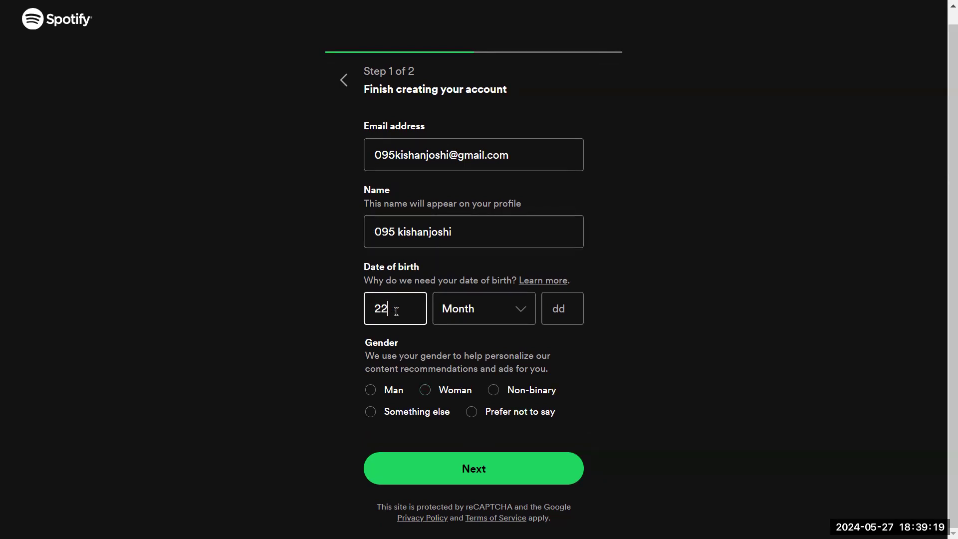
click(525, 309)
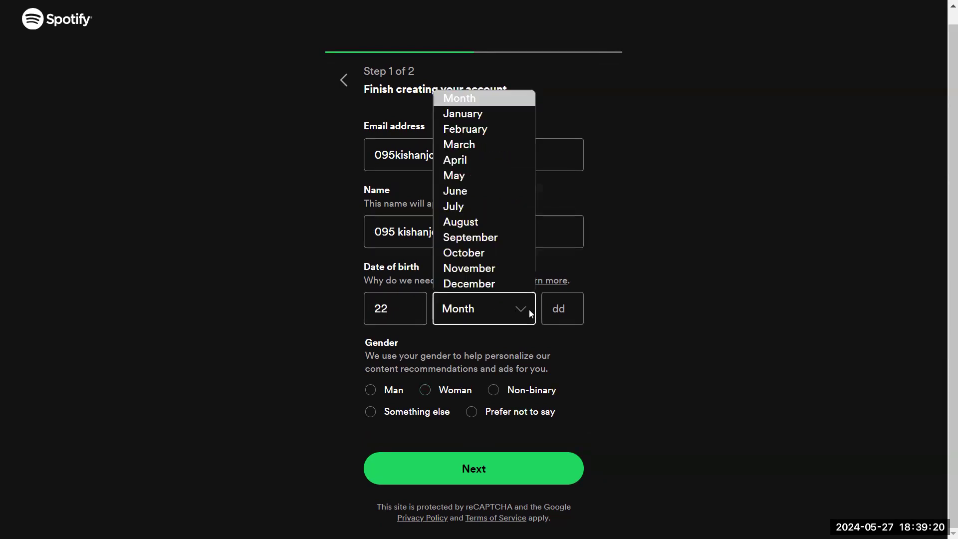
click(484, 242)
click(555, 318)
text(20)
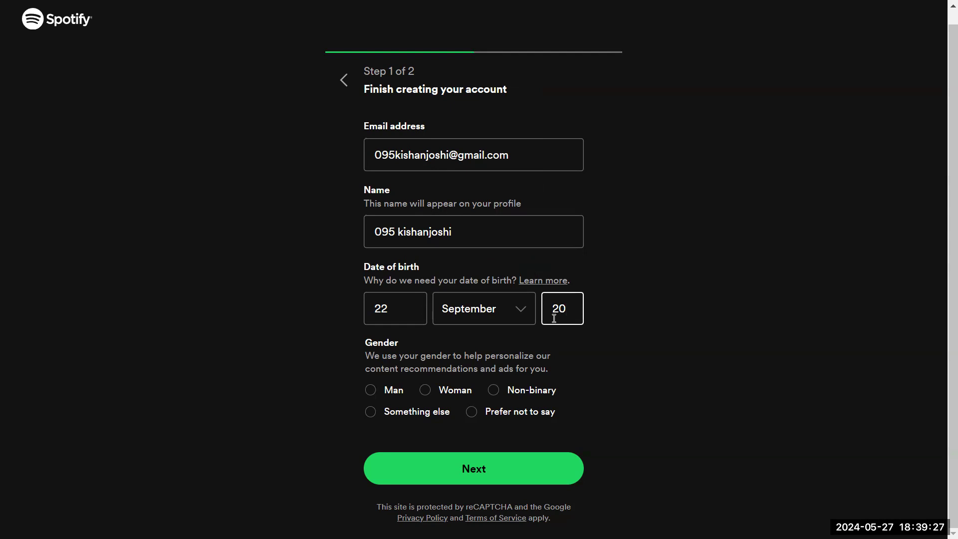
key(BackSpace)
key(BackSpace)
text(22)
click(402, 302)
key(BackSpace)
text(000)
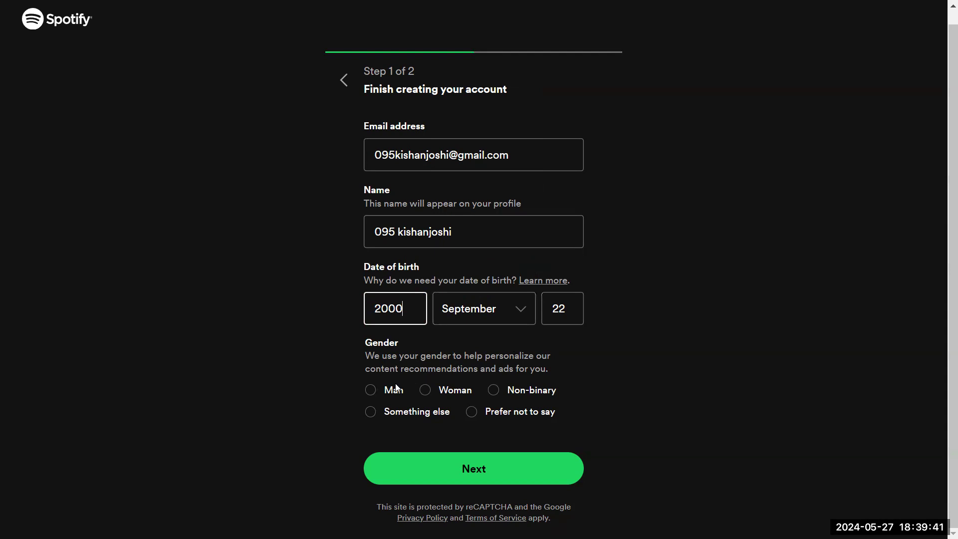
Complete the Spotify sign-up with Man as the gender and both marketing options on the terms page ticked
click(371, 394)
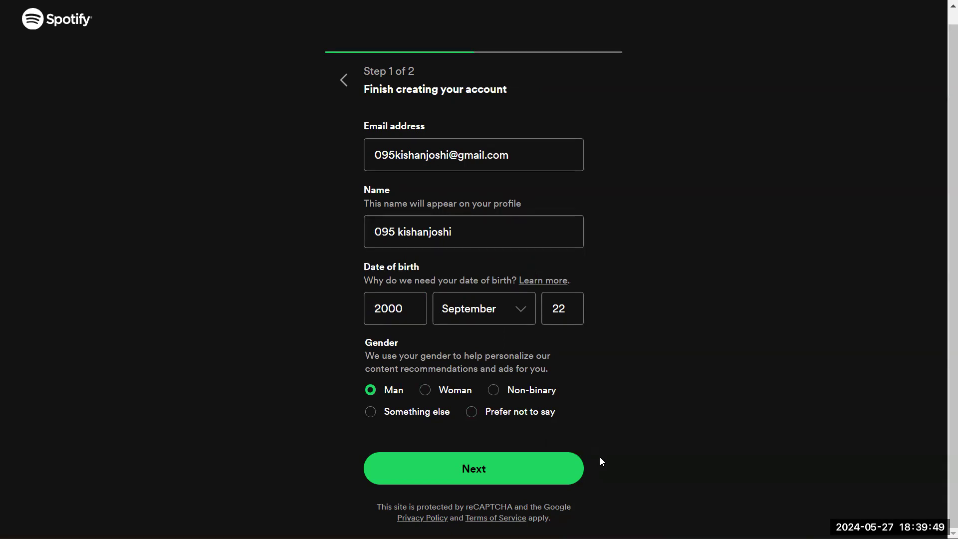
click(446, 474)
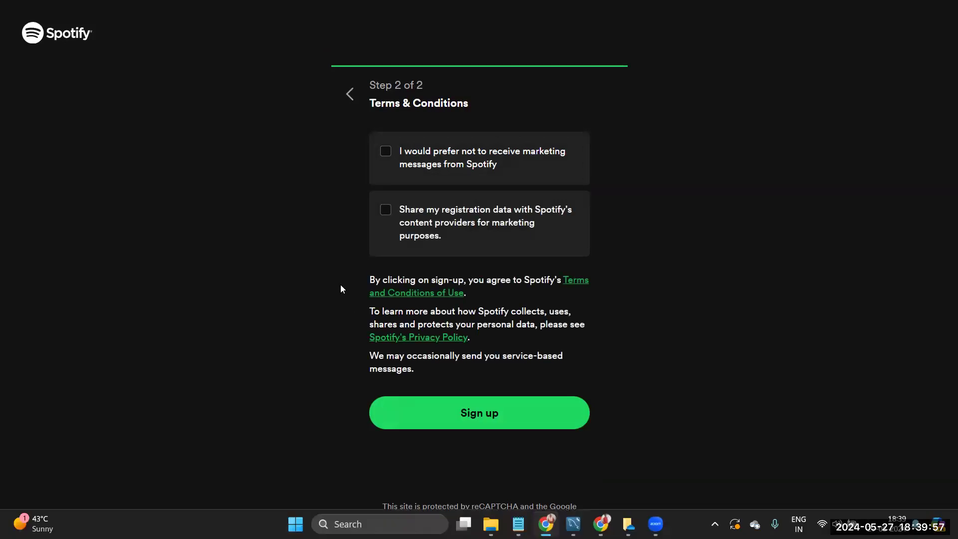
click(386, 152)
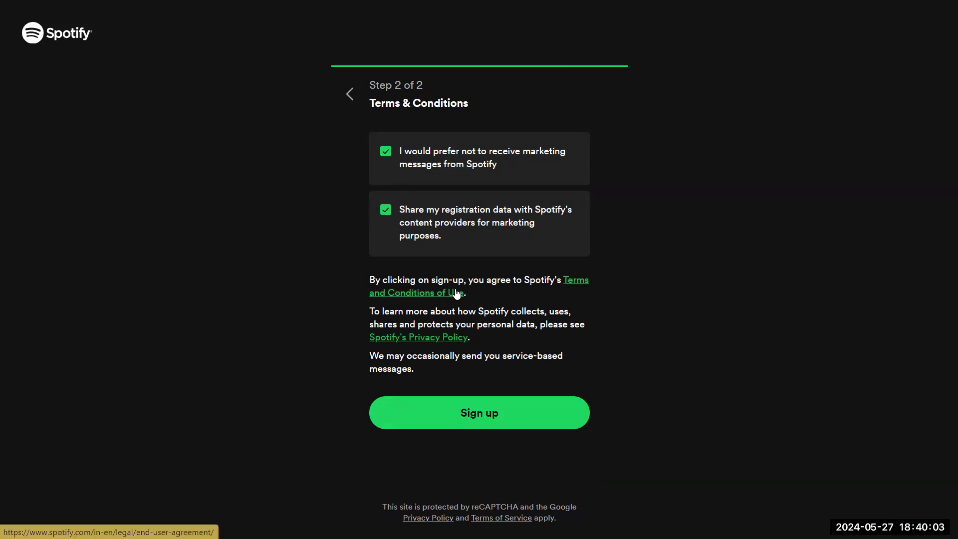
click(487, 414)
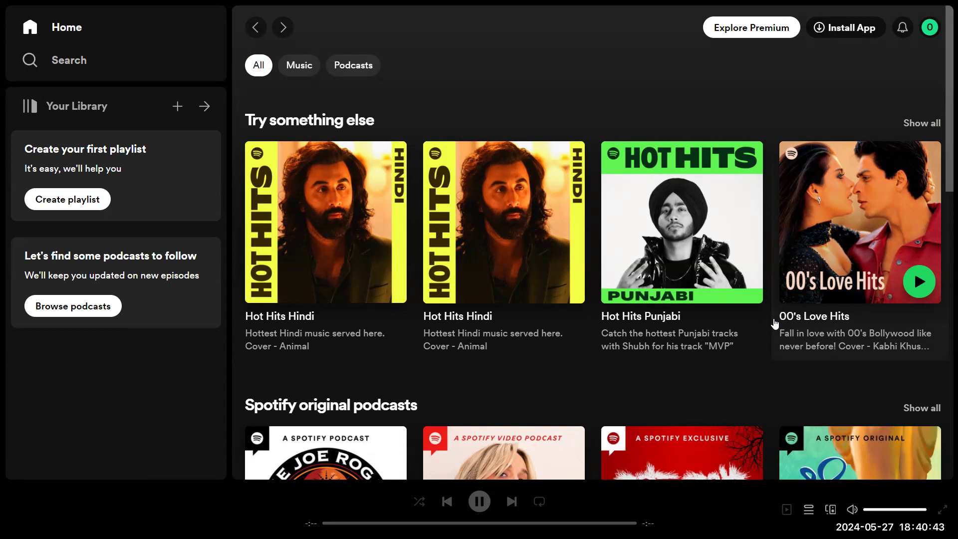
Switch back to the Spotify_Schema diagram in DrawSQL and add a new table named User
key(F11)
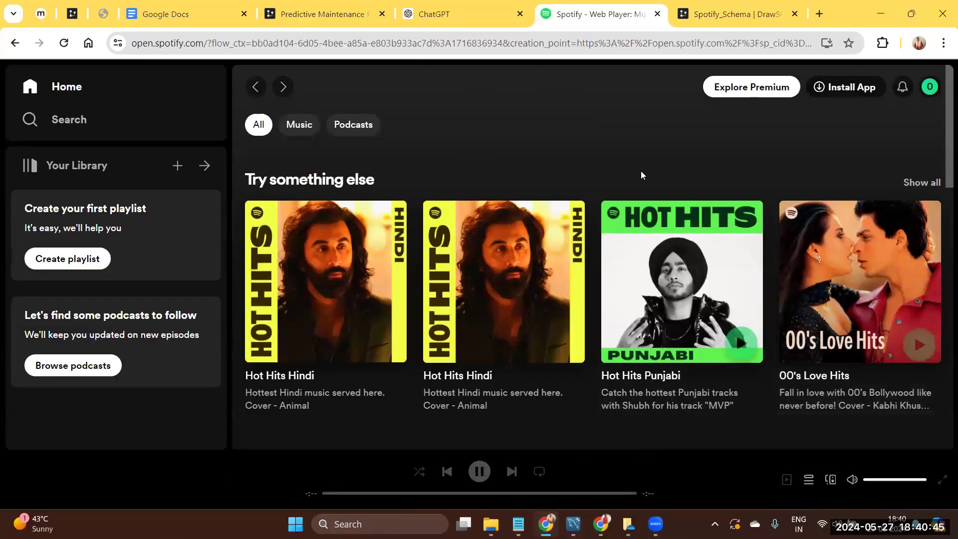
click(711, 11)
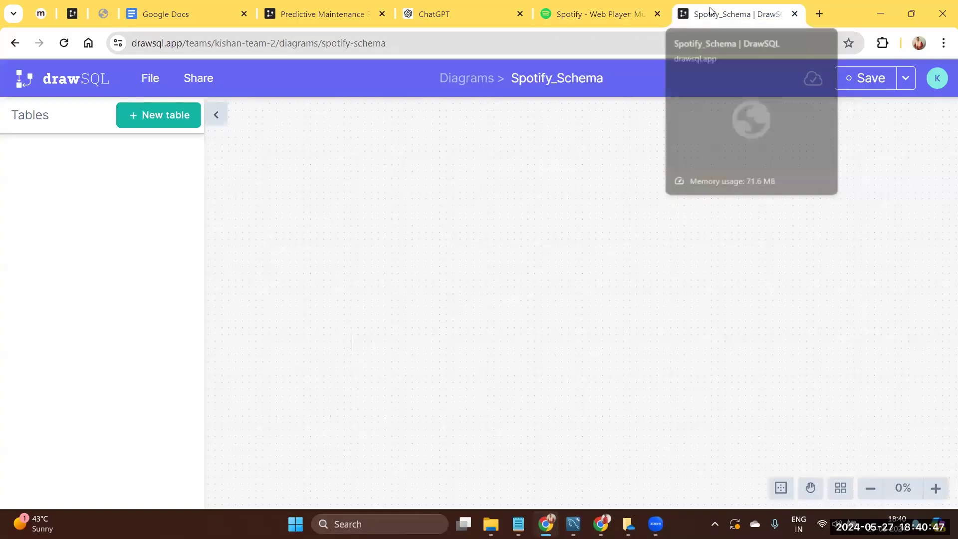
click(169, 115)
key(BackSpace)
key(BackSpace)
key(BackSpace)
key(BackSpace)
key(BackSpace)
key(BackSpace)
key(BackSpace)
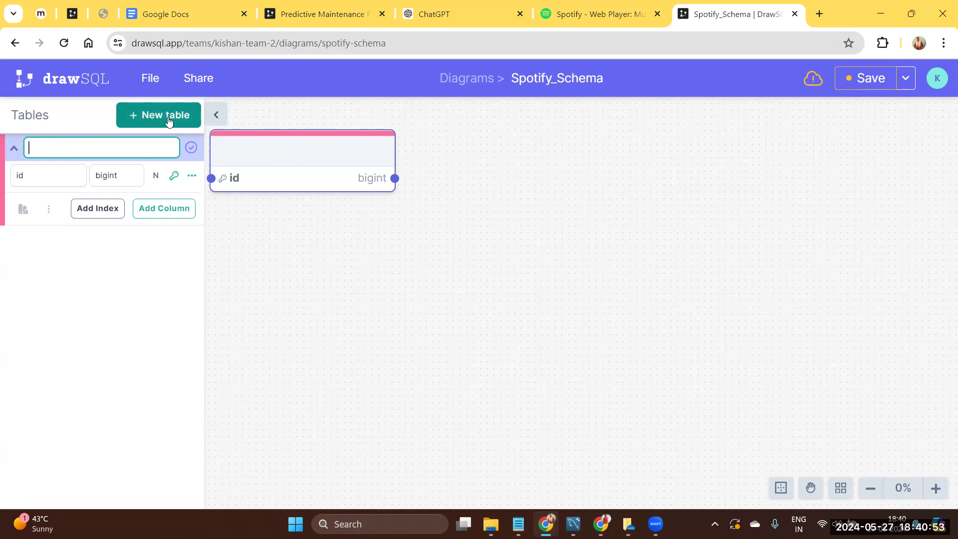
text(User)
key(F11)
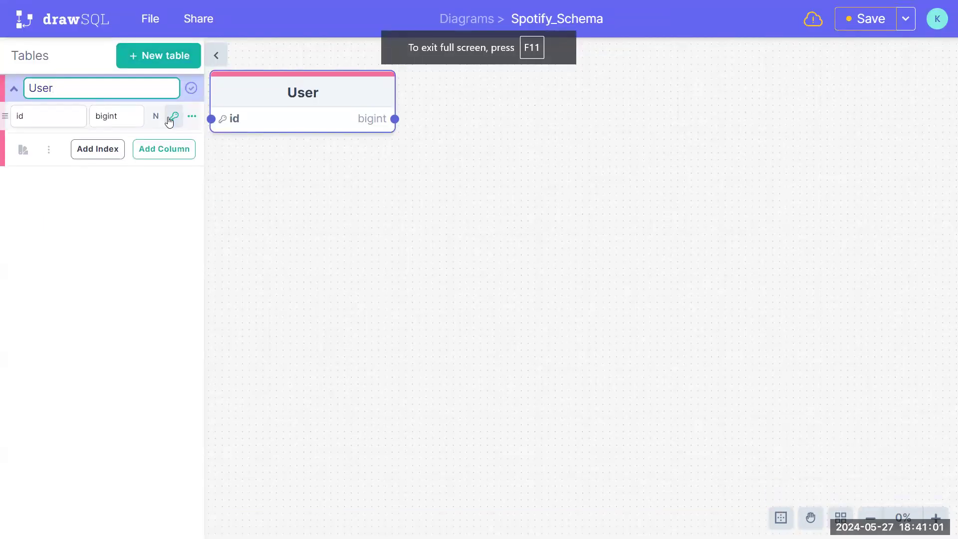
Rename the id column of the User table to USERID
click(62, 118)
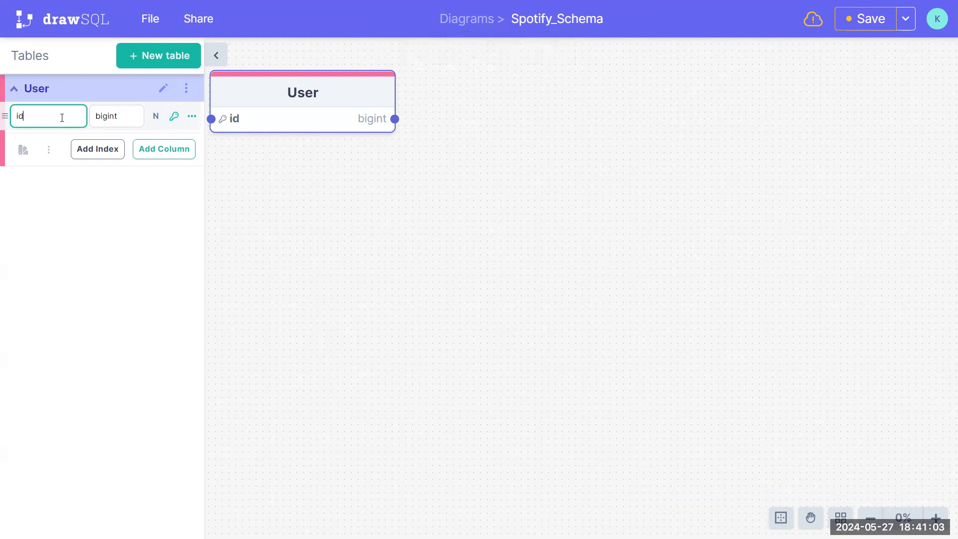
key(BackSpace)
key(BackSpace)
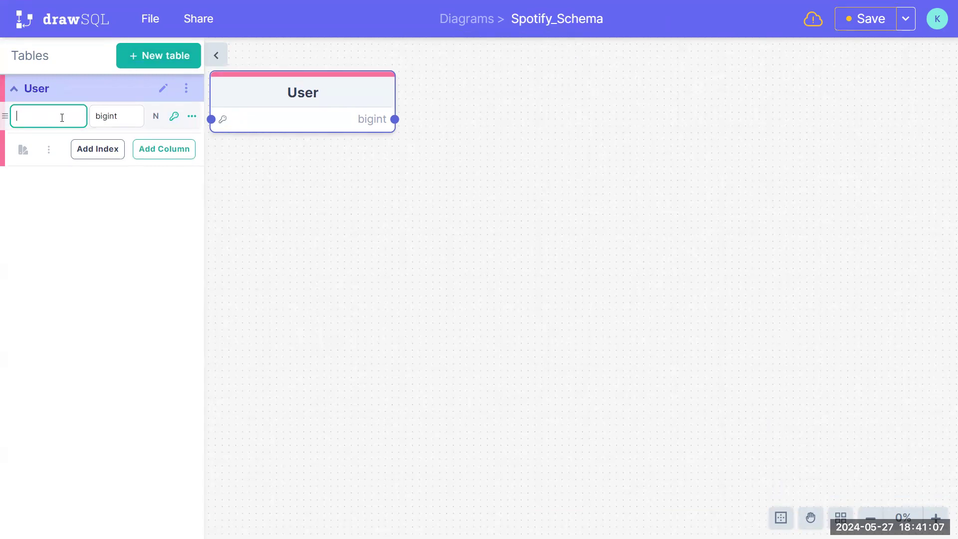
text(USERID)
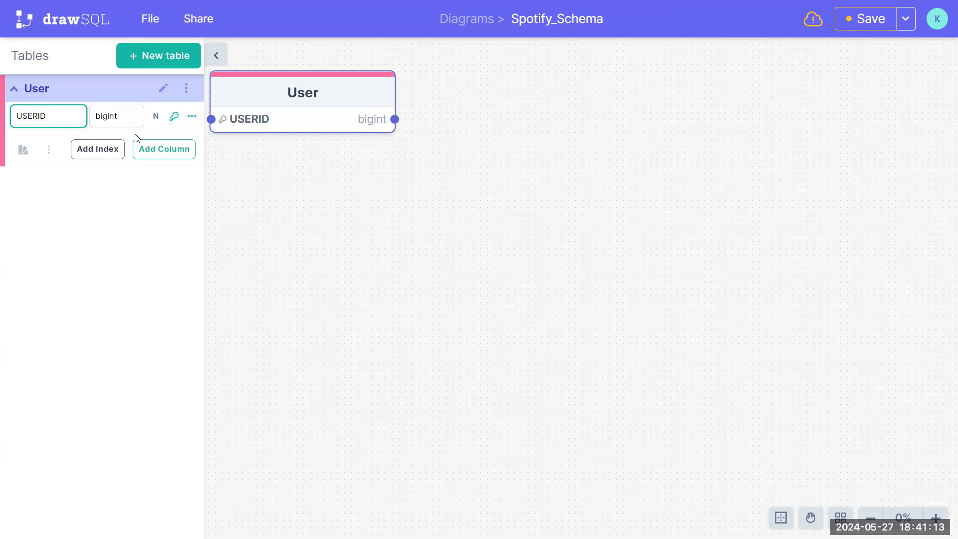
Add a USER NAME column to the User table and set its index type to Unique key
click(171, 152)
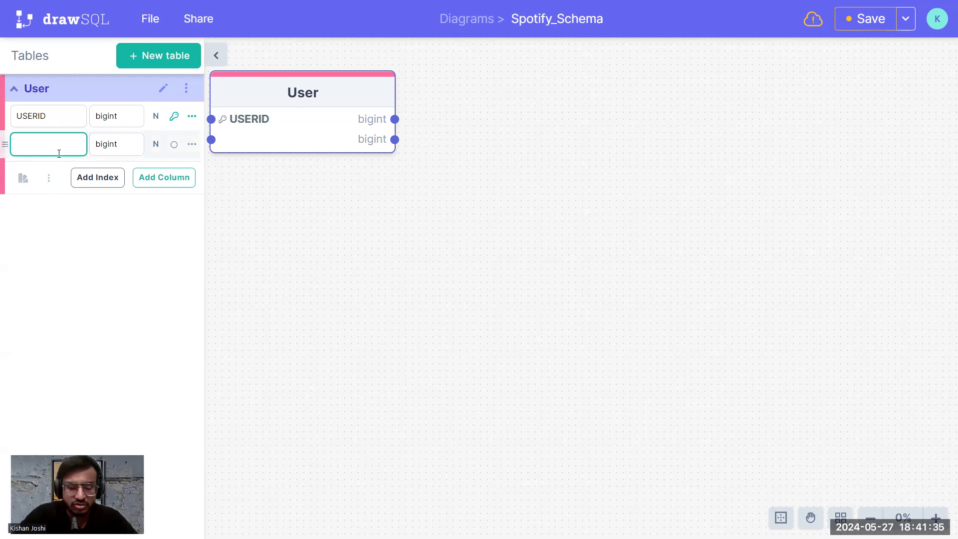
text(USER)
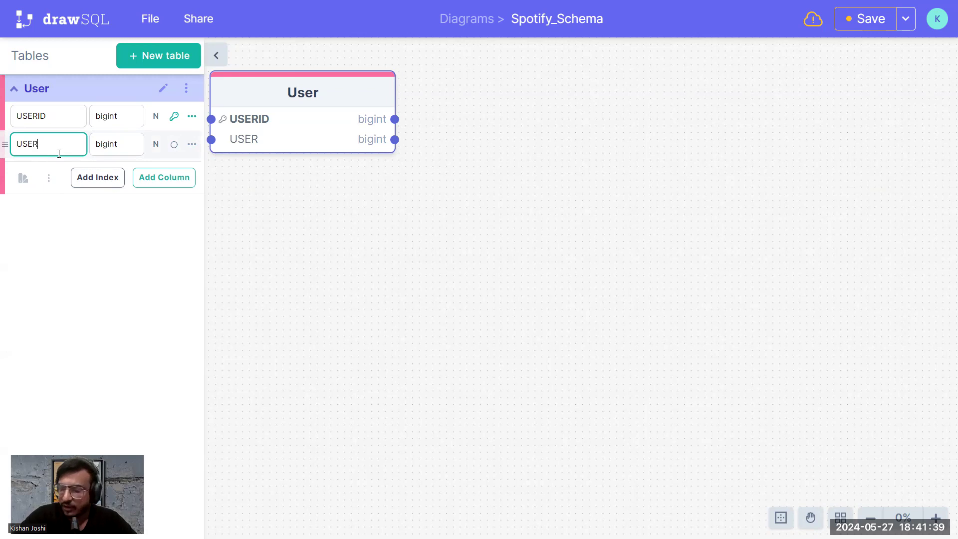
text( NAME)
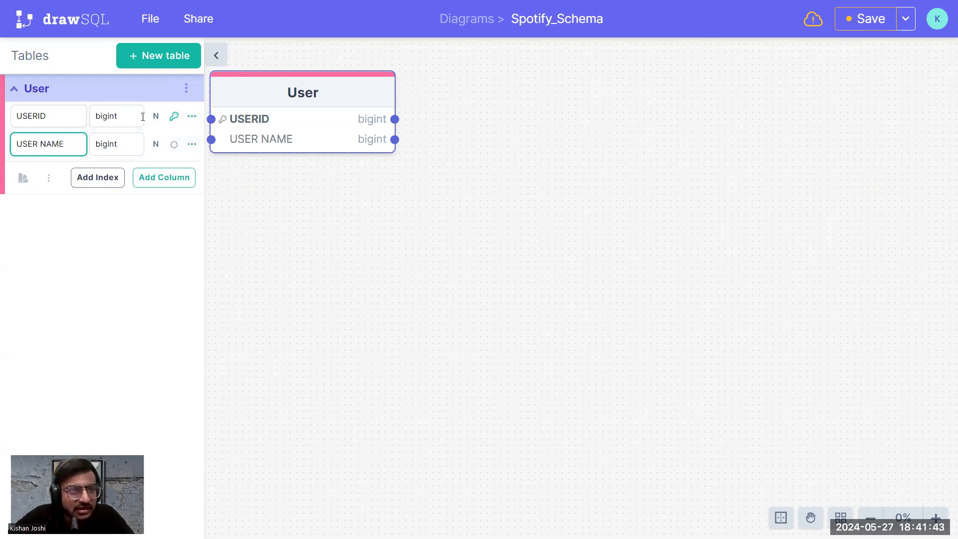
click(172, 146)
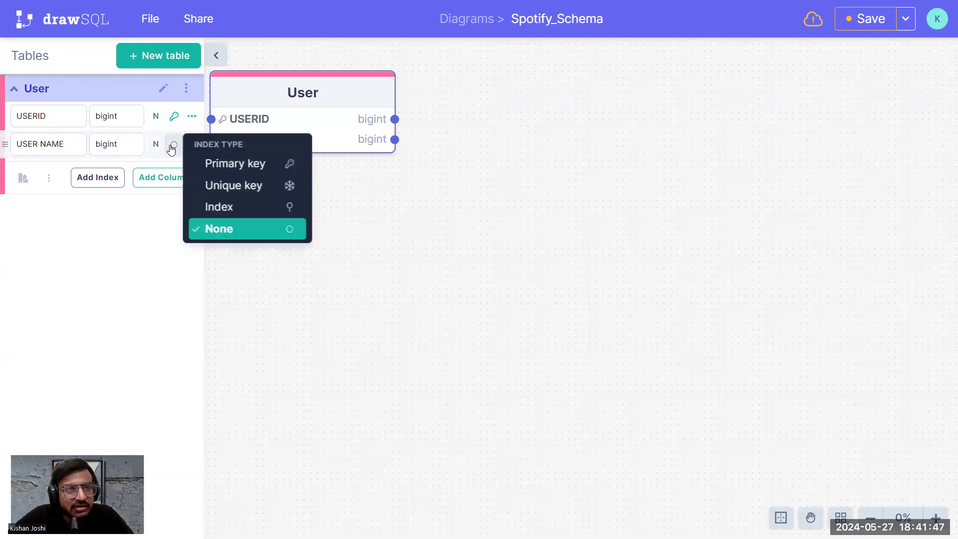
click(219, 186)
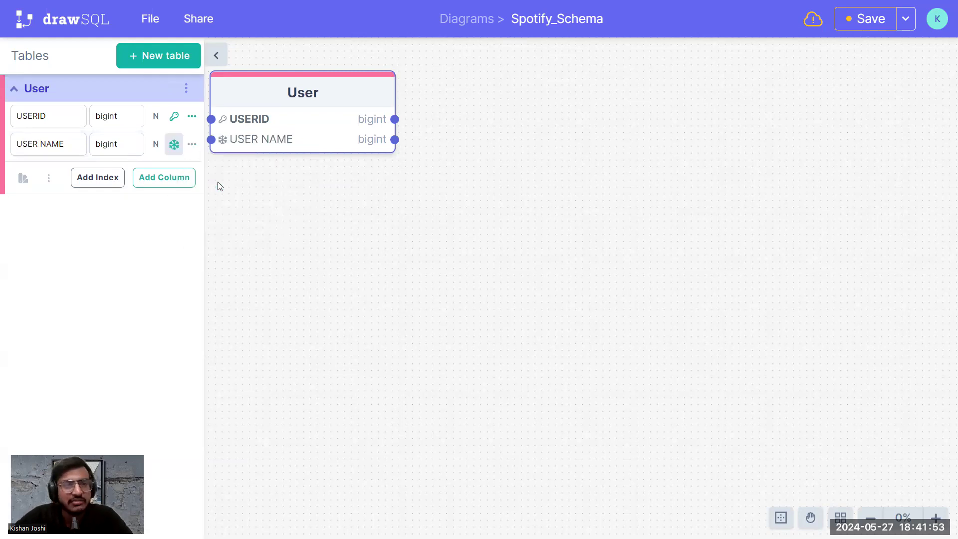
Add an Email column to the User table and set its index type to Unique key
click(155, 181)
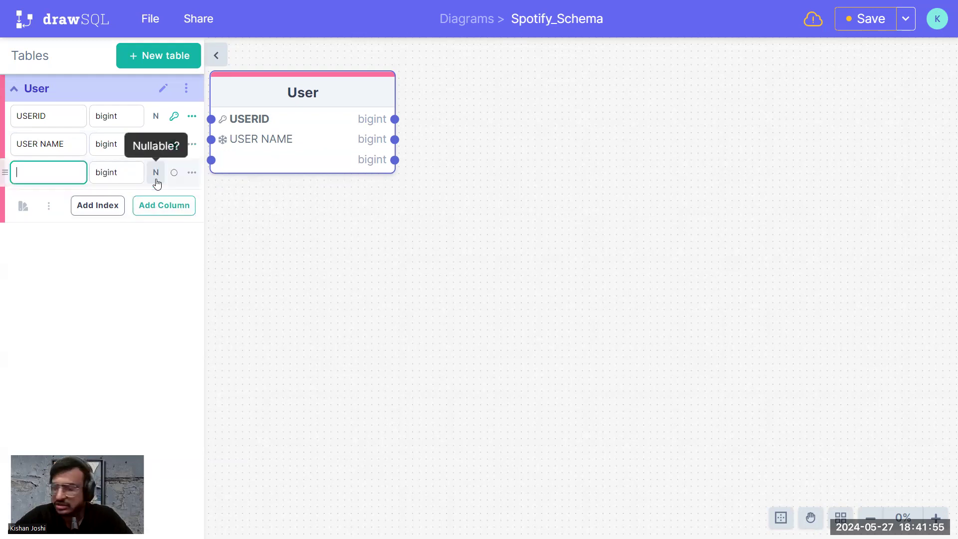
text(EMA)
key(BackSpace)
key(BackSpace)
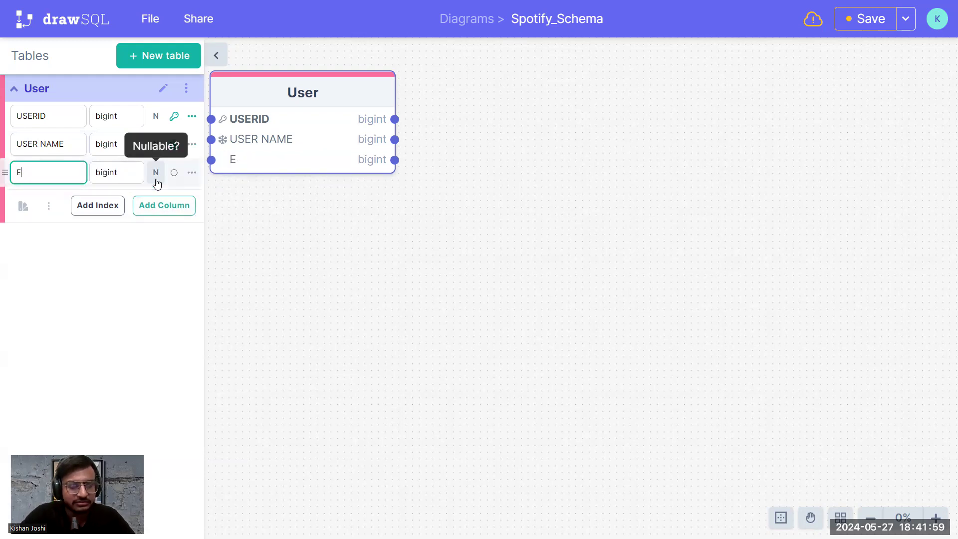
text(mail)
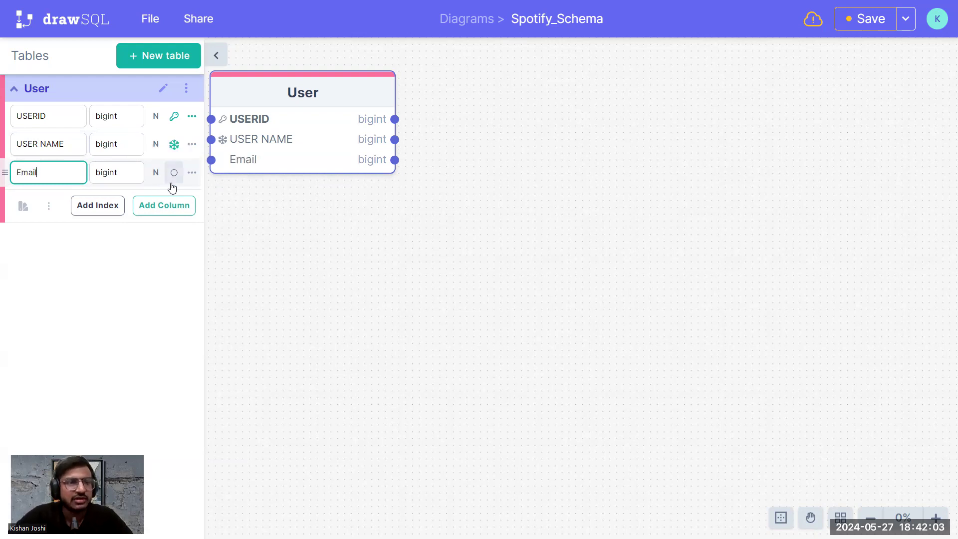
click(176, 178)
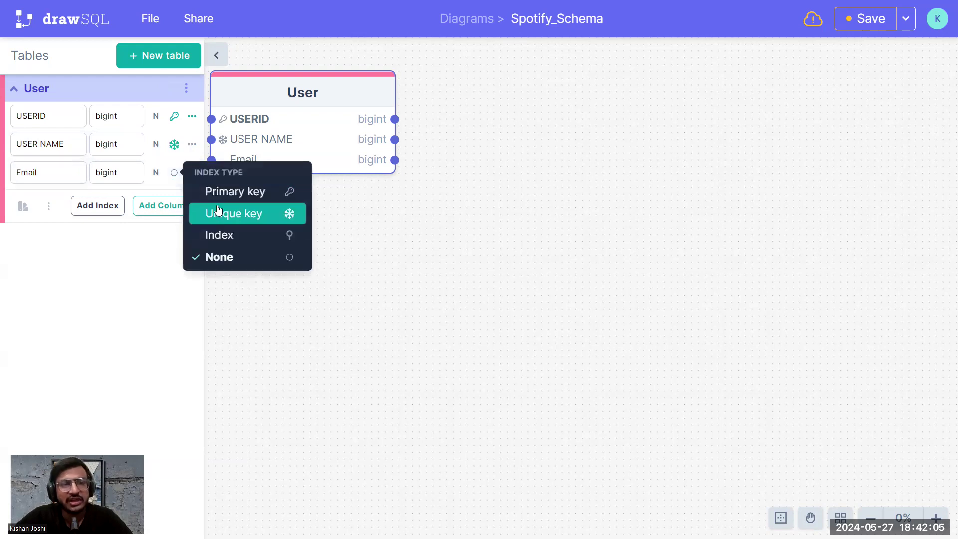
click(220, 214)
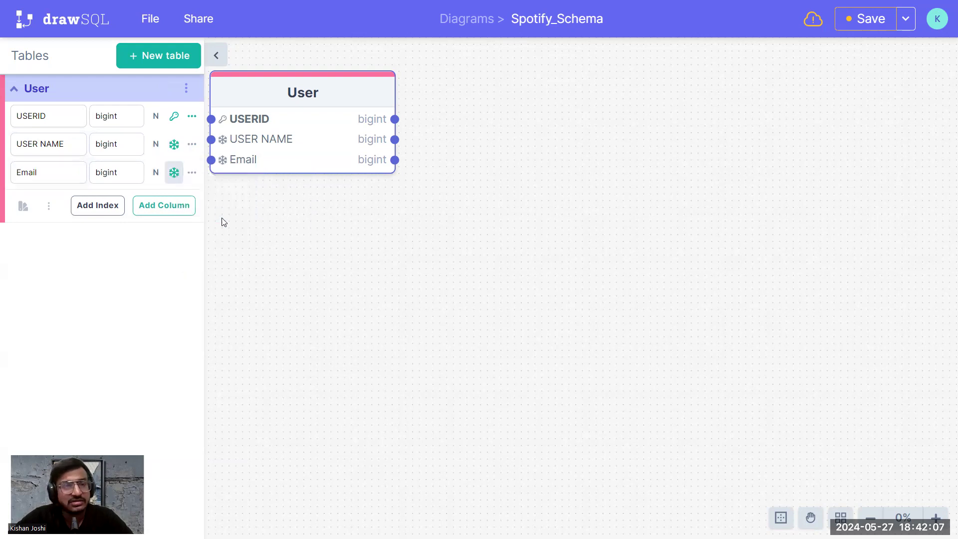
Add a column named Password to the User table below Email
click(184, 212)
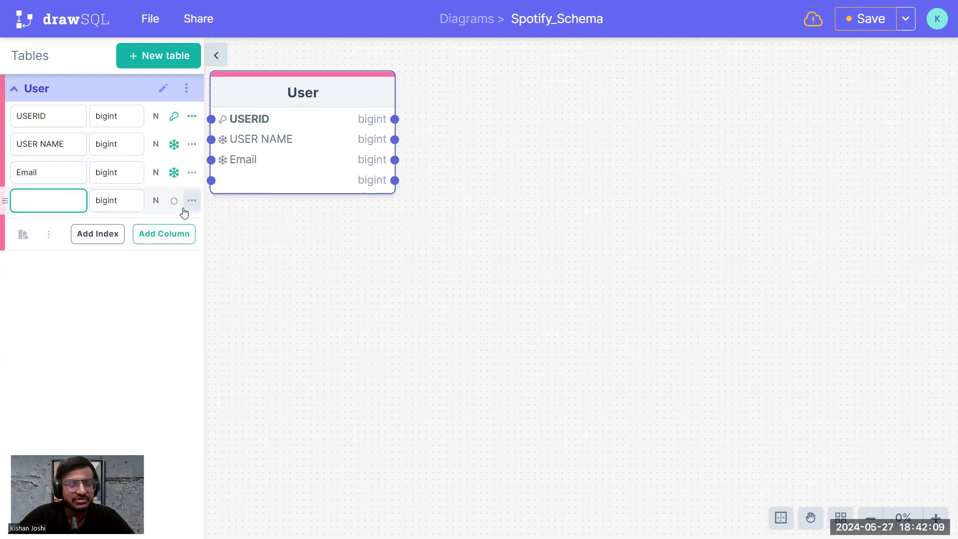
text(Pass)
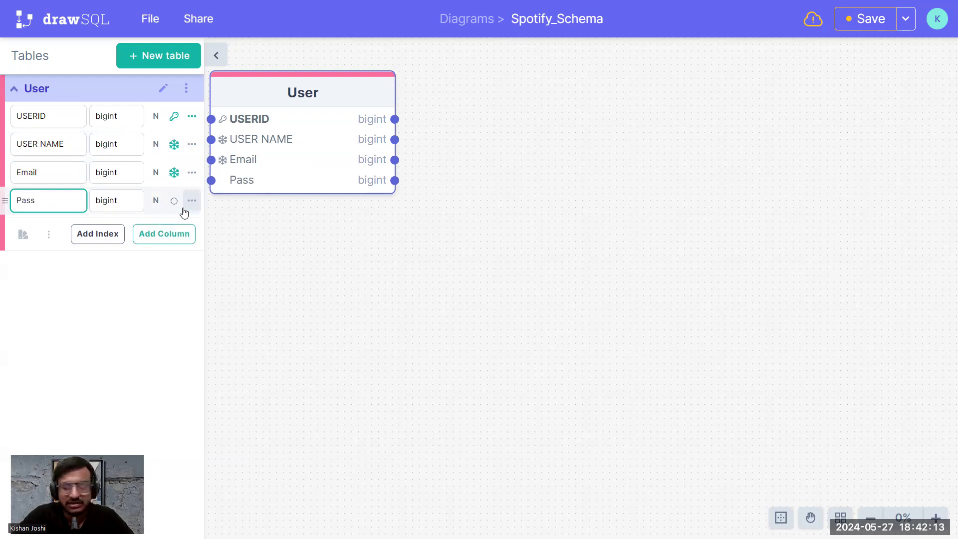
text(word)
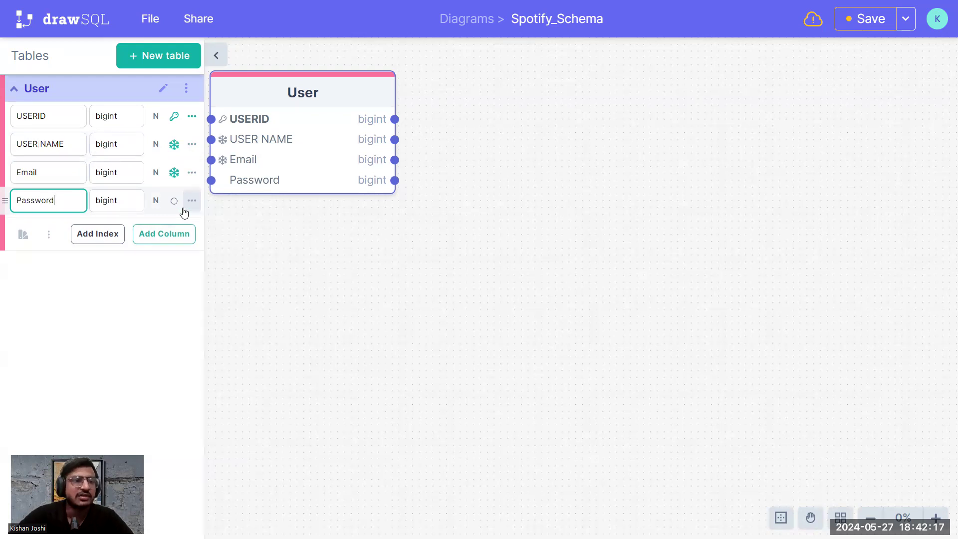
Set the data type of the USER NAME and Email columns to varchar
double_click(120, 146)
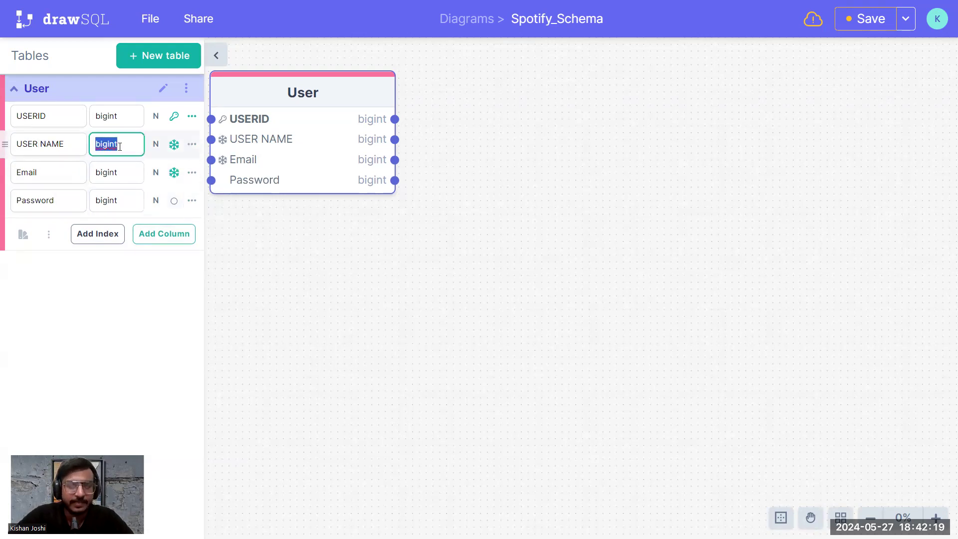
text(v)
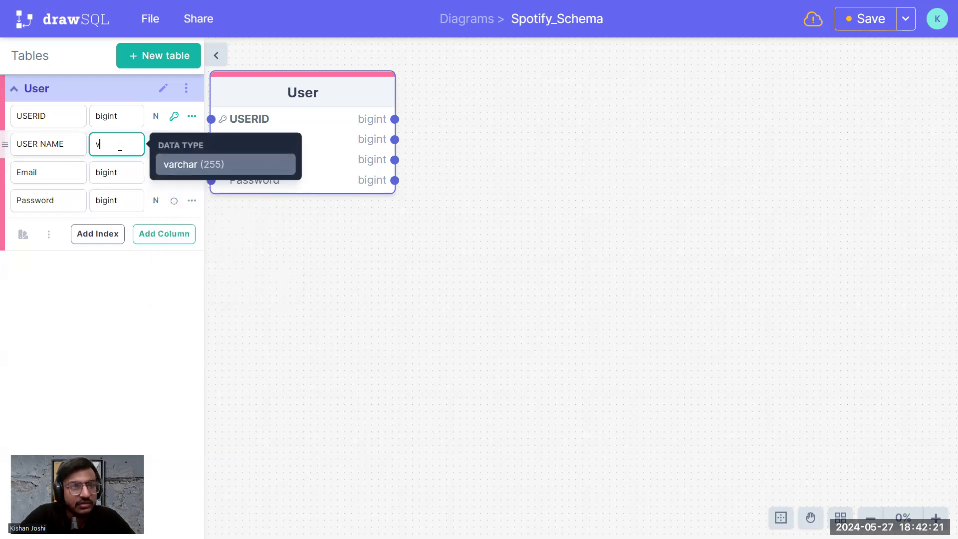
key(Return)
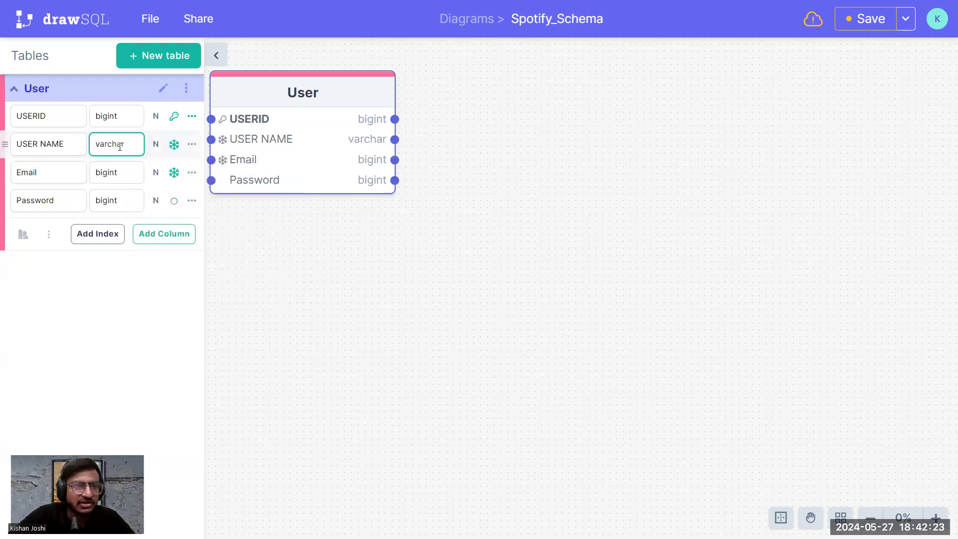
double_click(113, 174)
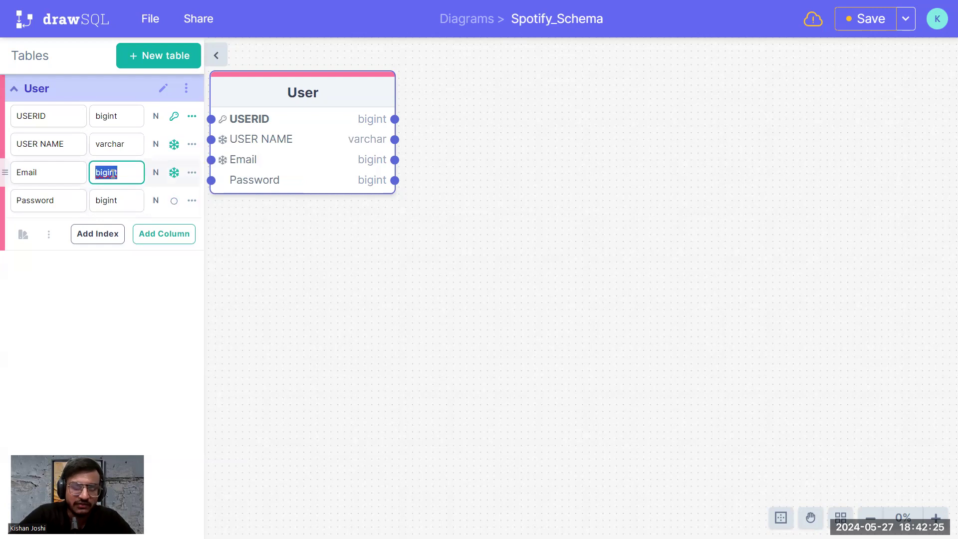
text(va)
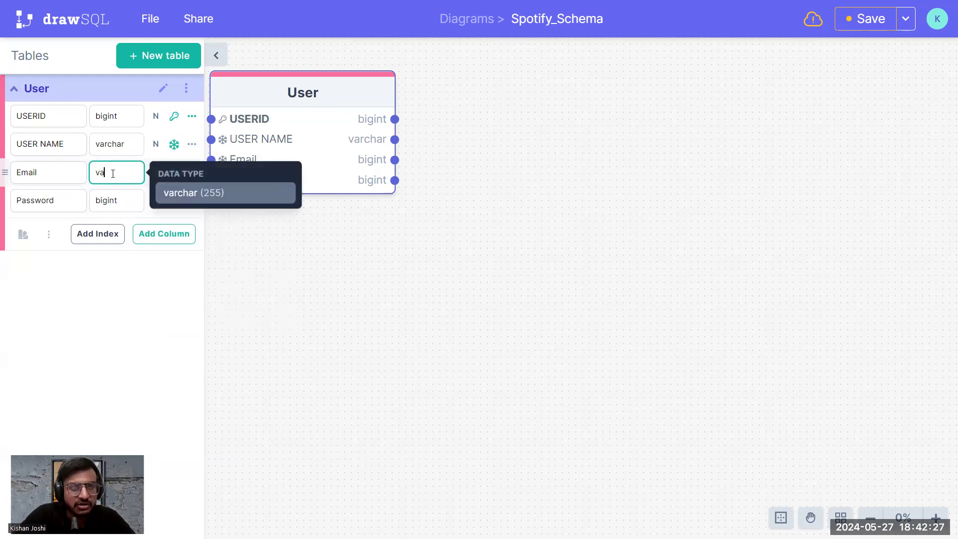
text(rcha)
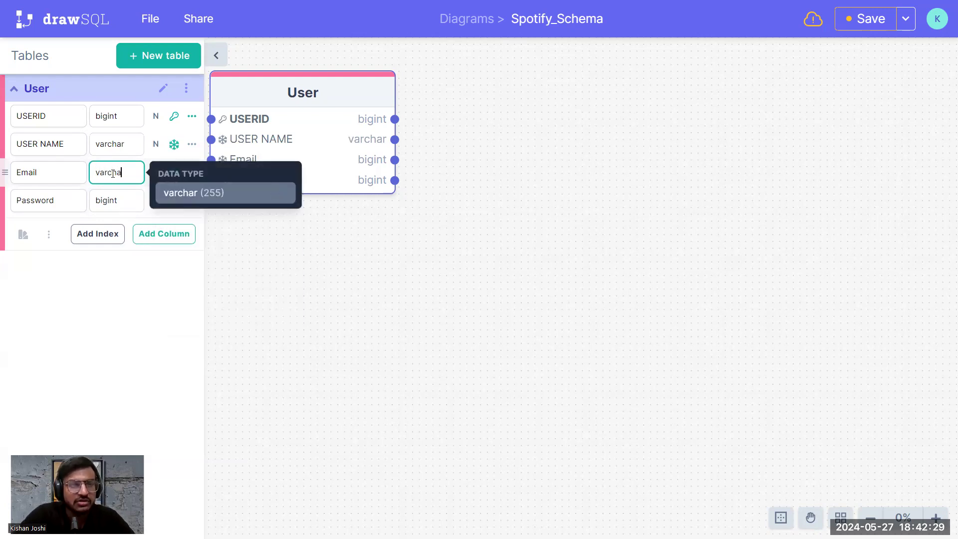
text(r)
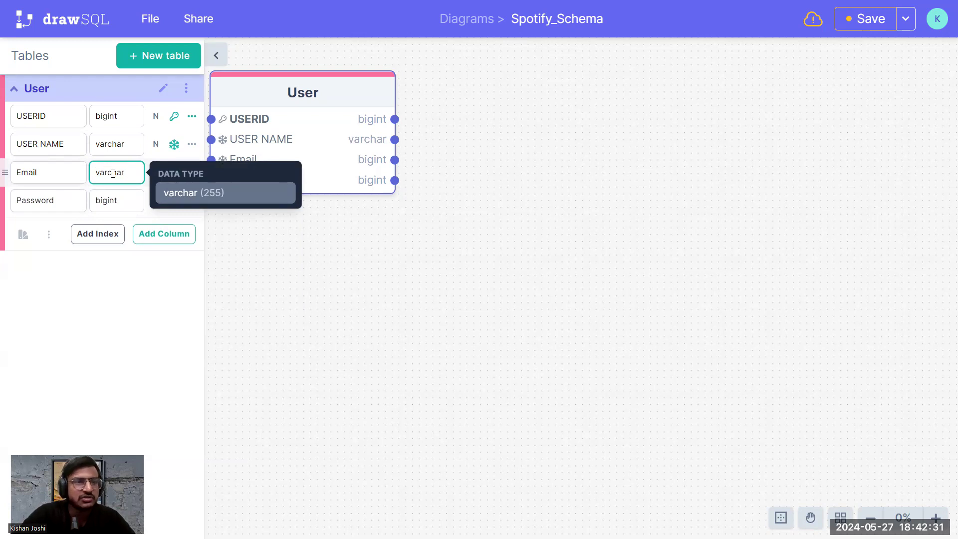
key(Return)
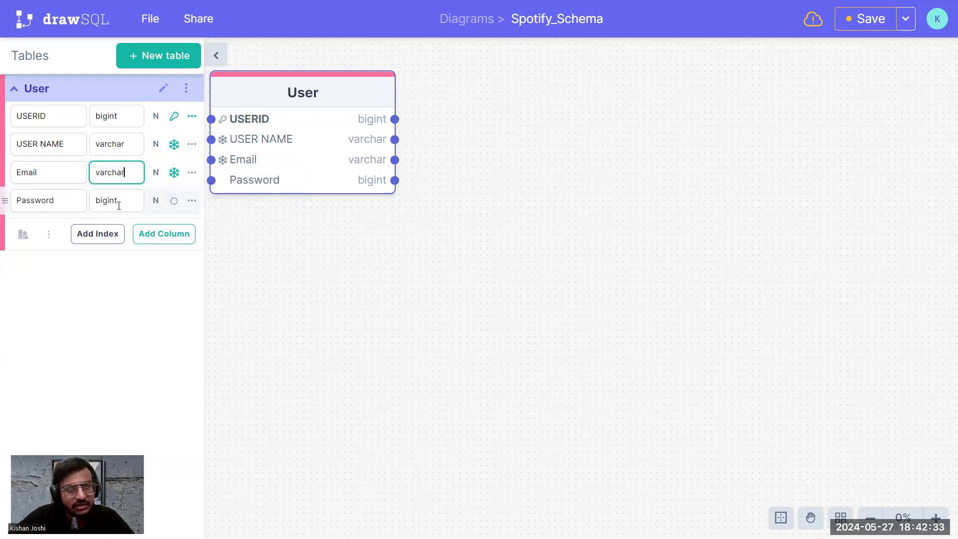
Set the data type of the Password column to varchar
click(126, 204)
key(BackSpace)
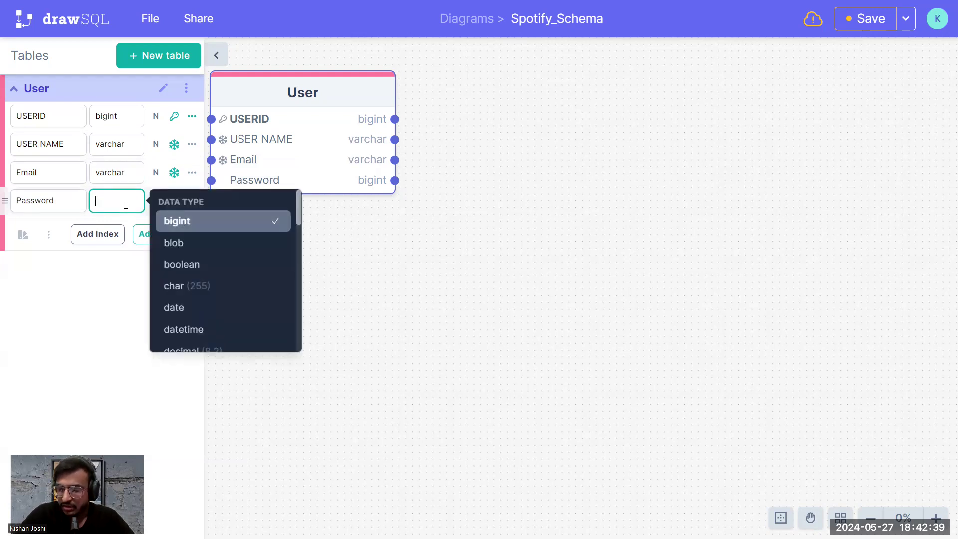
text(c)
key(BackSpace)
text(varchar)
key(Return)
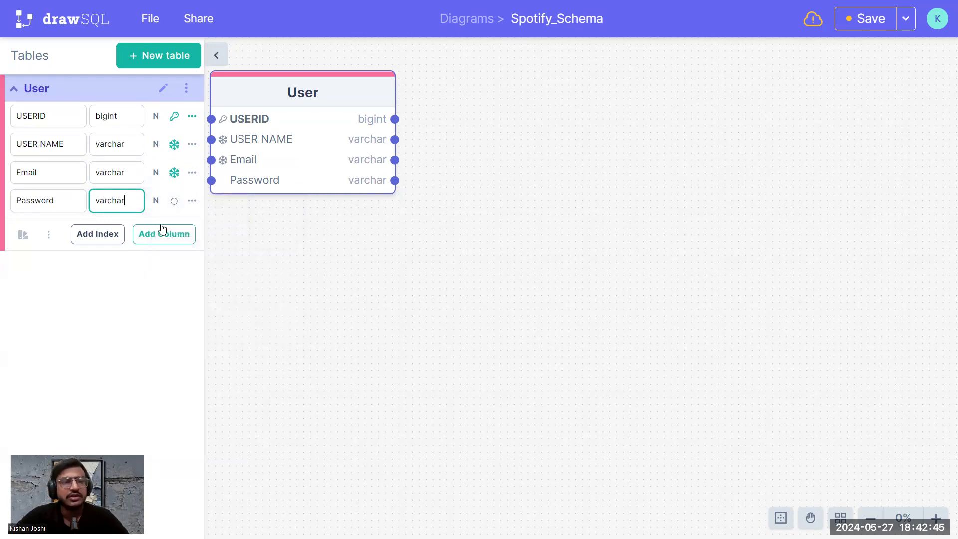
Add a Birthdate column to the User table with the date data type
click(144, 241)
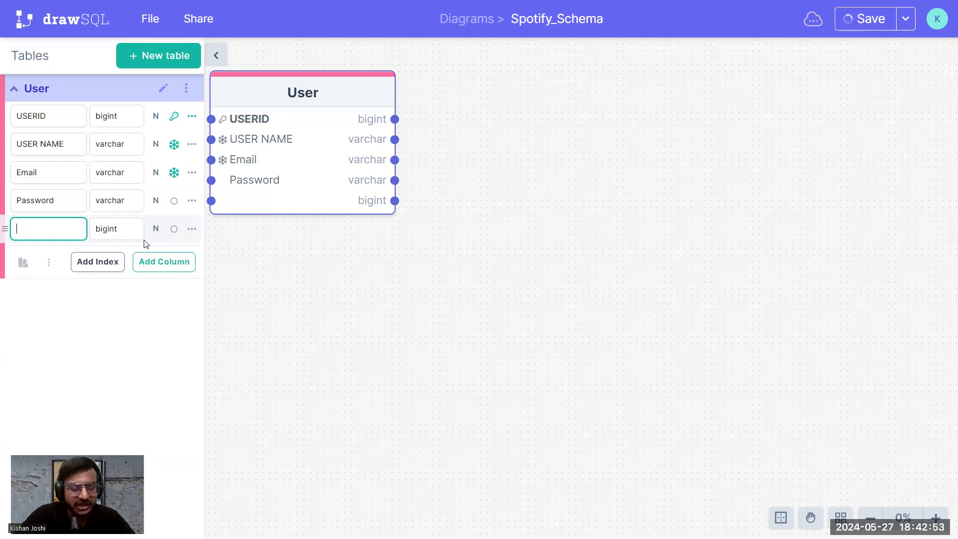
text(b)
key(BackSpace)
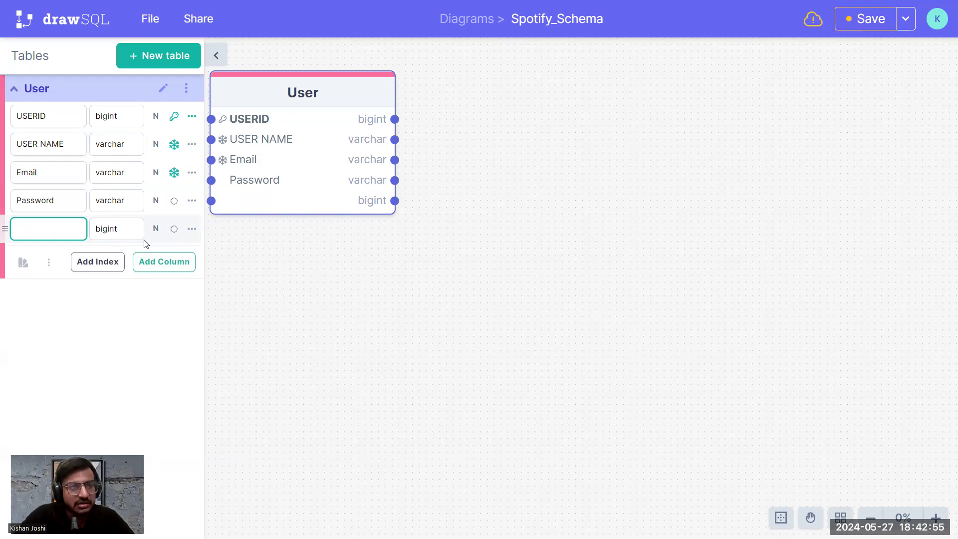
text(Birthdate)
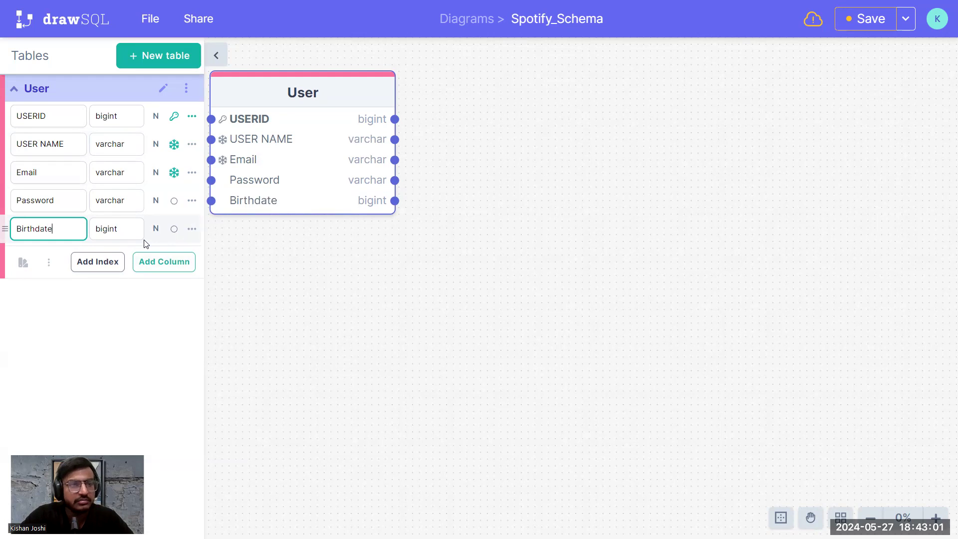
click(105, 240)
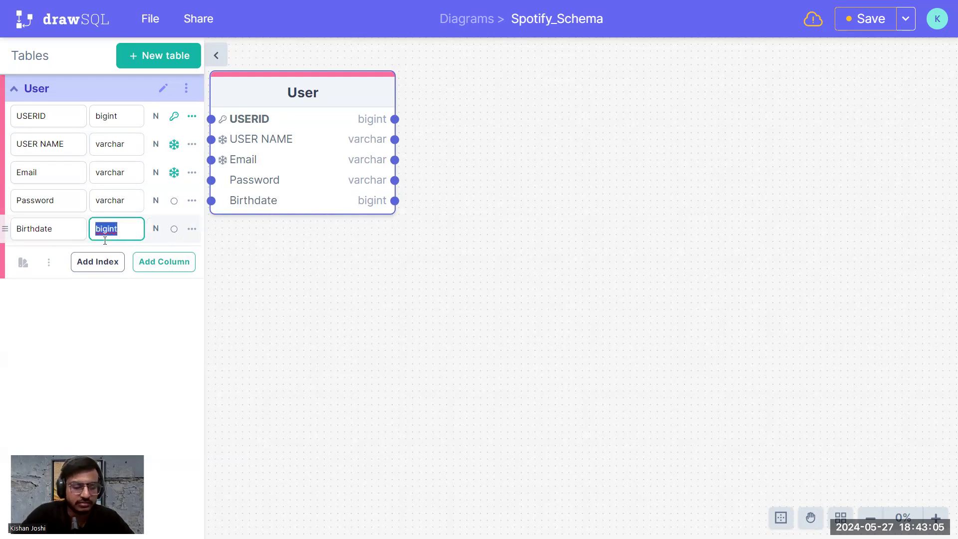
text(bi)
key(BackSpace)
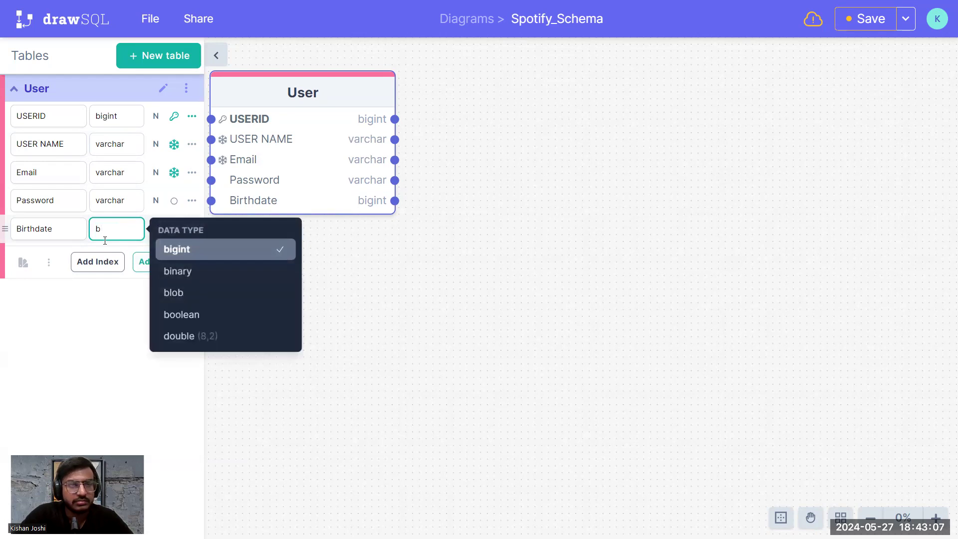
key(BackSpace)
text(da)
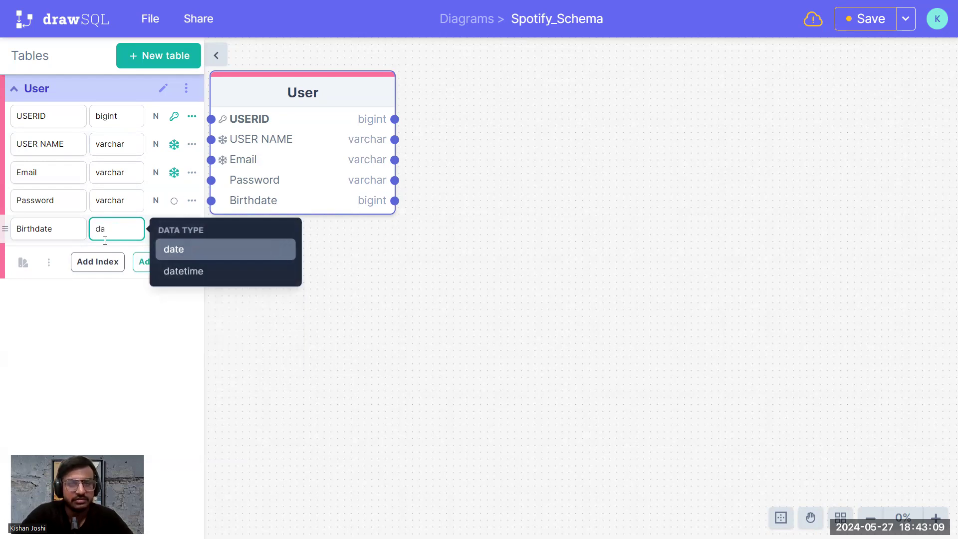
key(Return)
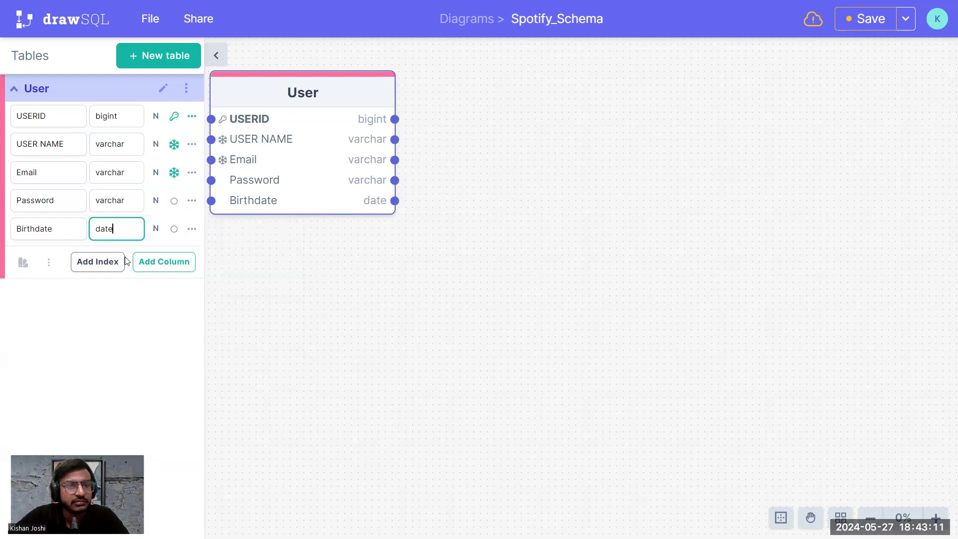
Add a column named Timestamp to the User table below Birthdate
click(170, 269)
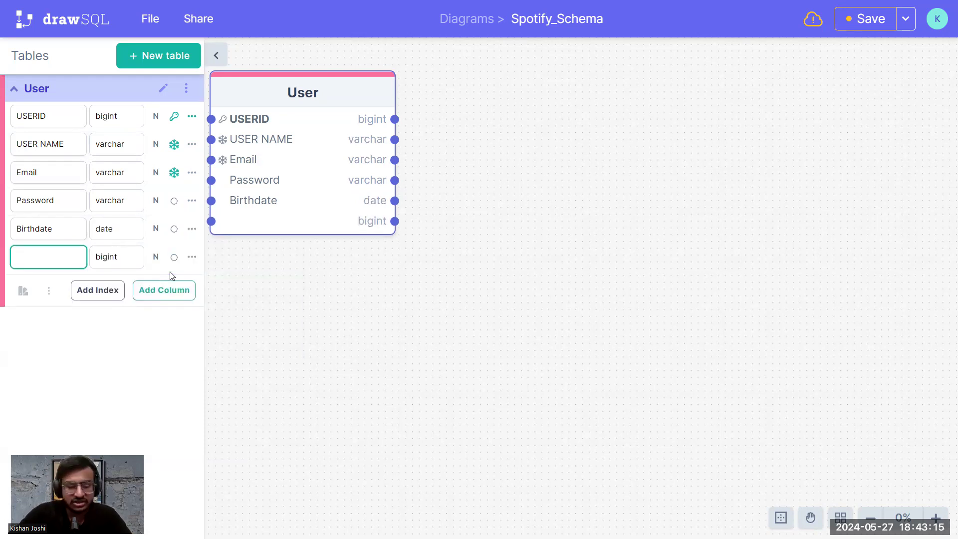
text(r)
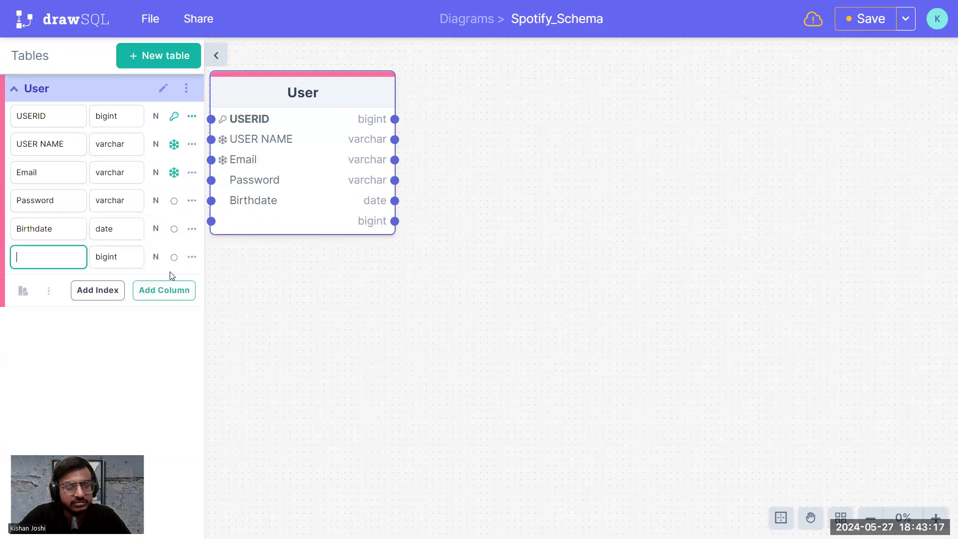
text(Raf)
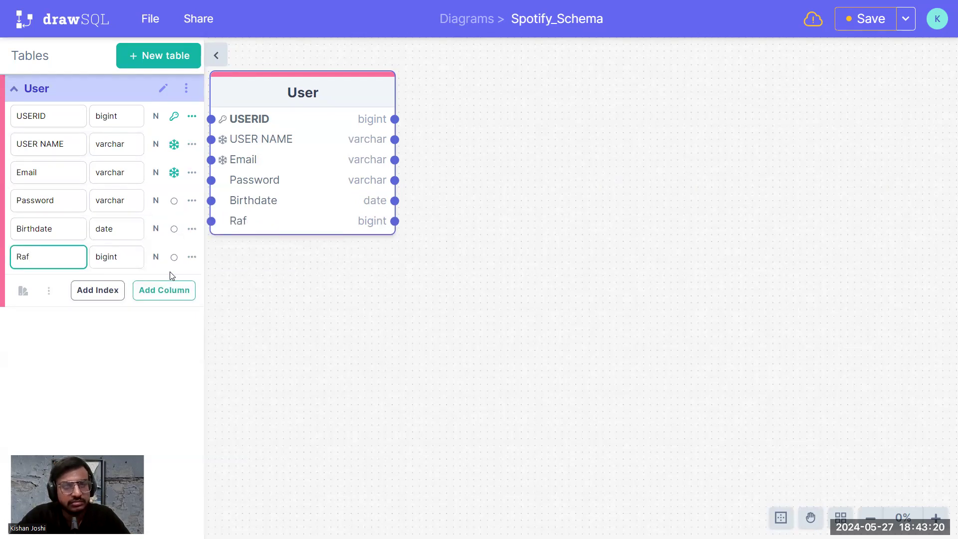
key(BackSpace)
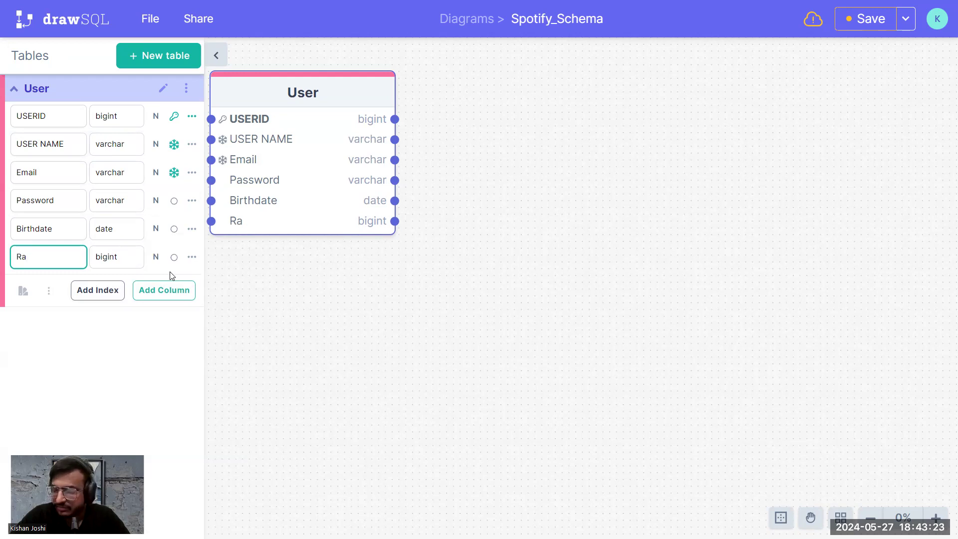
key(BackSpace)
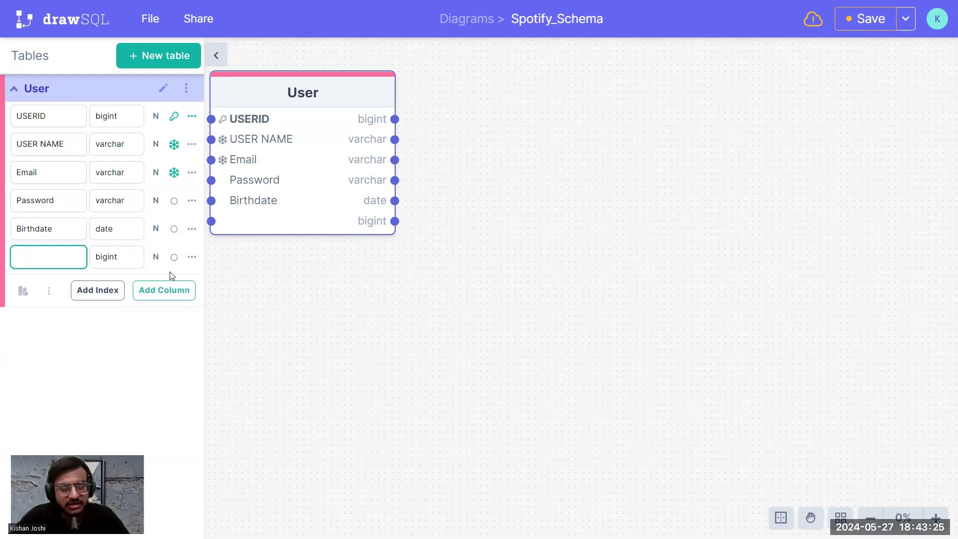
text(Time)
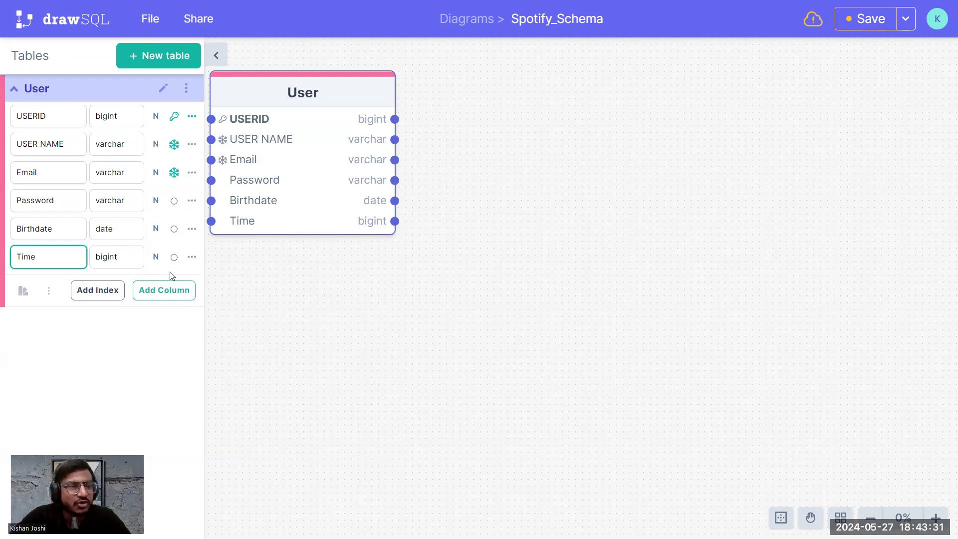
text(stamp)
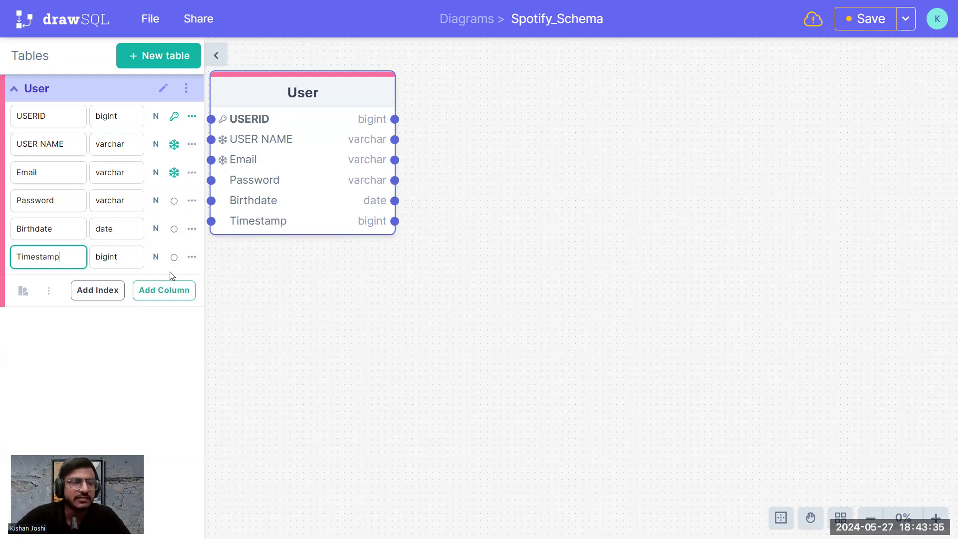
Set the data type of the Timestamp column to timestamp
click(126, 264)
key(BackSpace)
text(T)
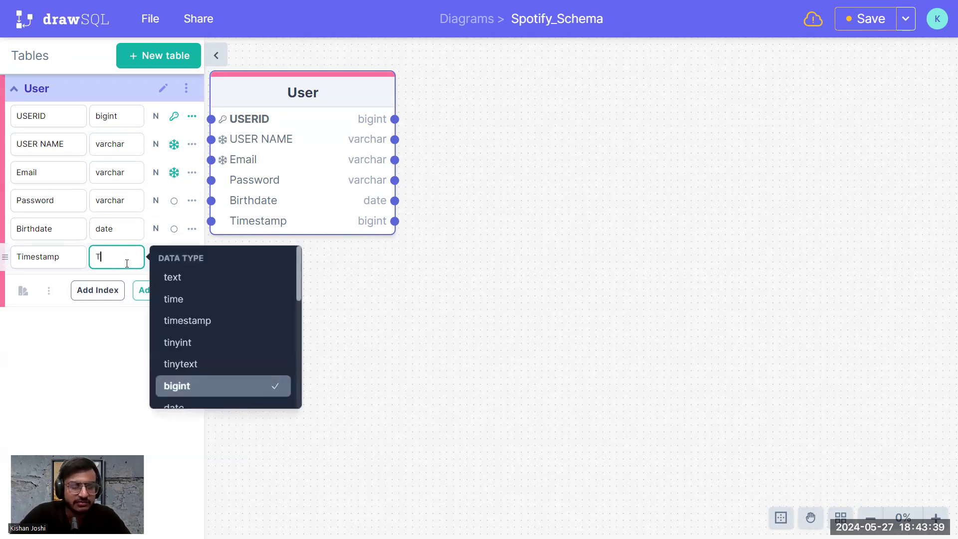
text(im)
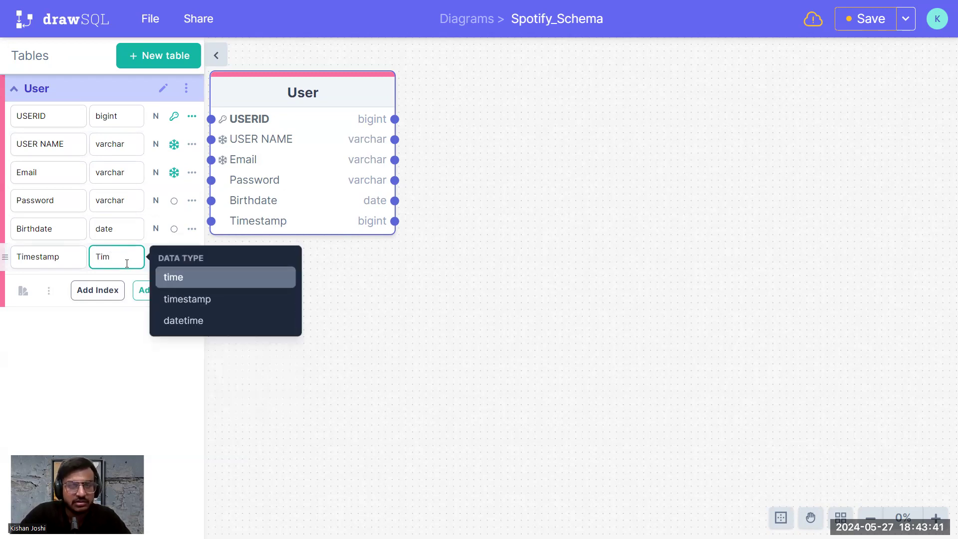
key(Down)
key(Return)
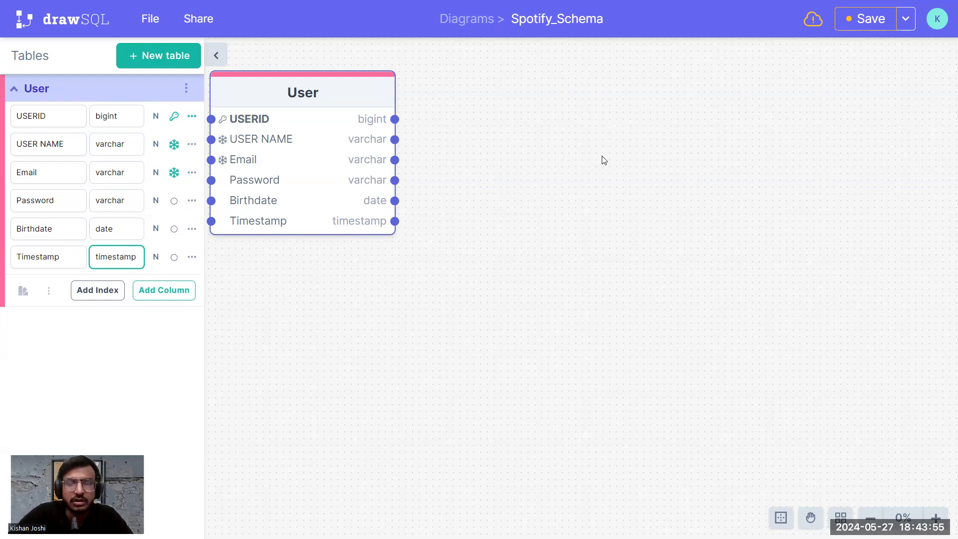
Switch to Spotify, browse the home page, and open the Hot Hits Hindi playlist to examine its song list
key(F11)
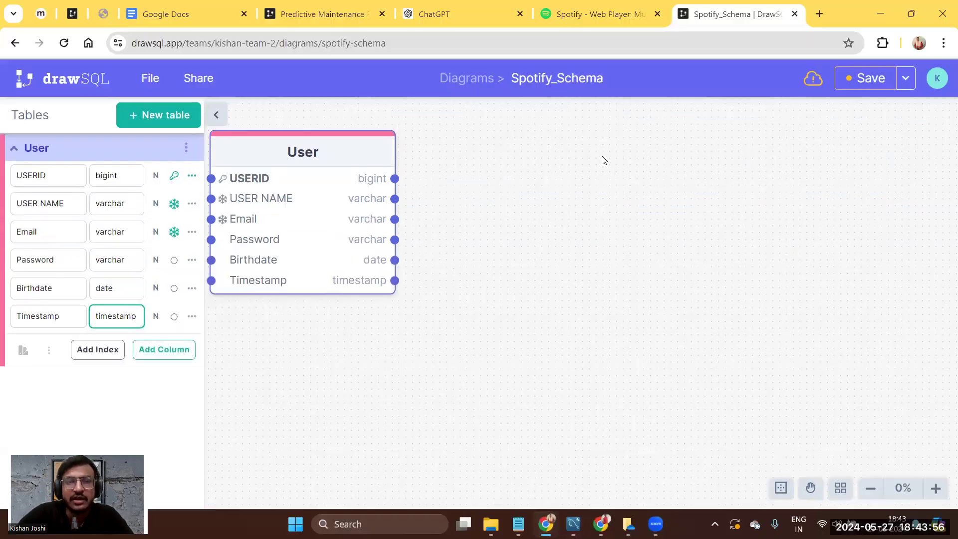
click(591, 19)
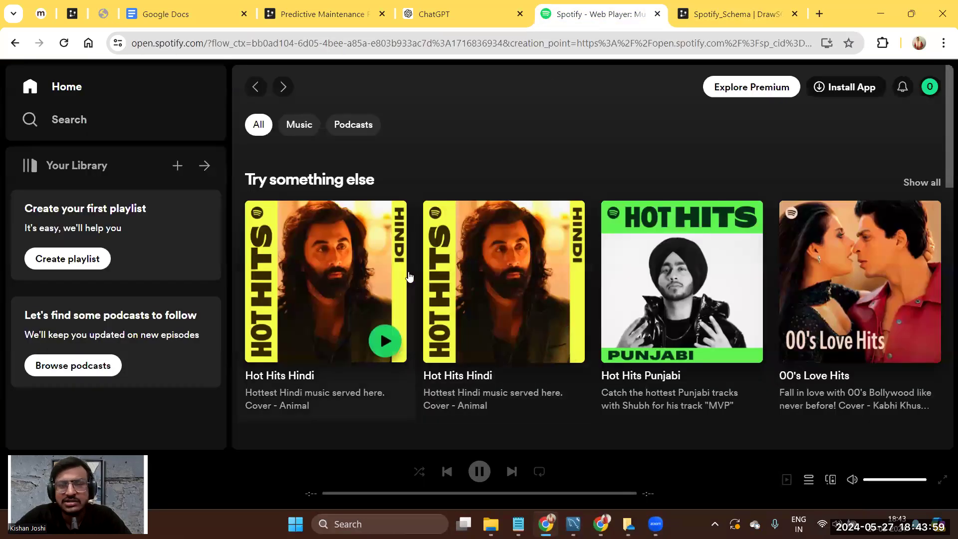
scroll(409, 276, down, 2)
scroll(409, 276, down, 10)
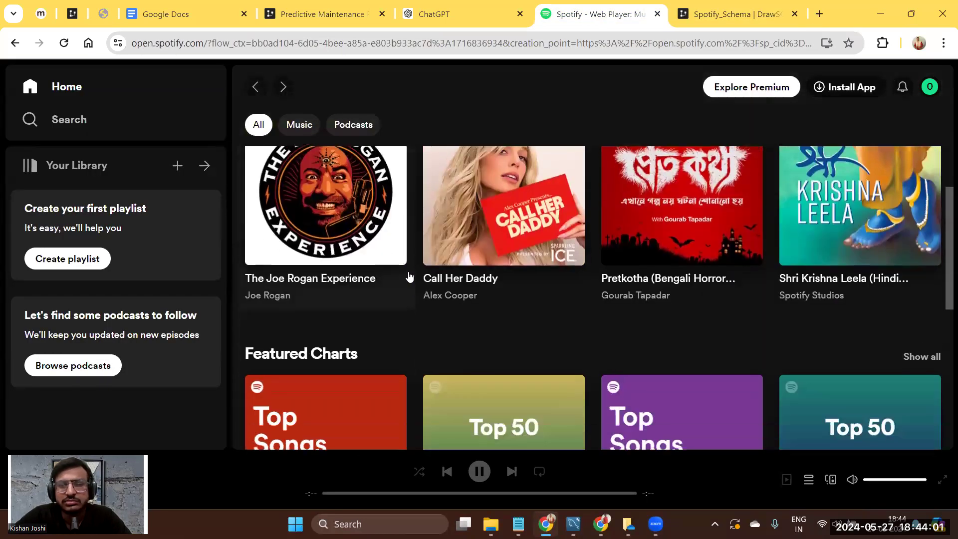
scroll(408, 276, down, 2)
scroll(408, 276, up, 12)
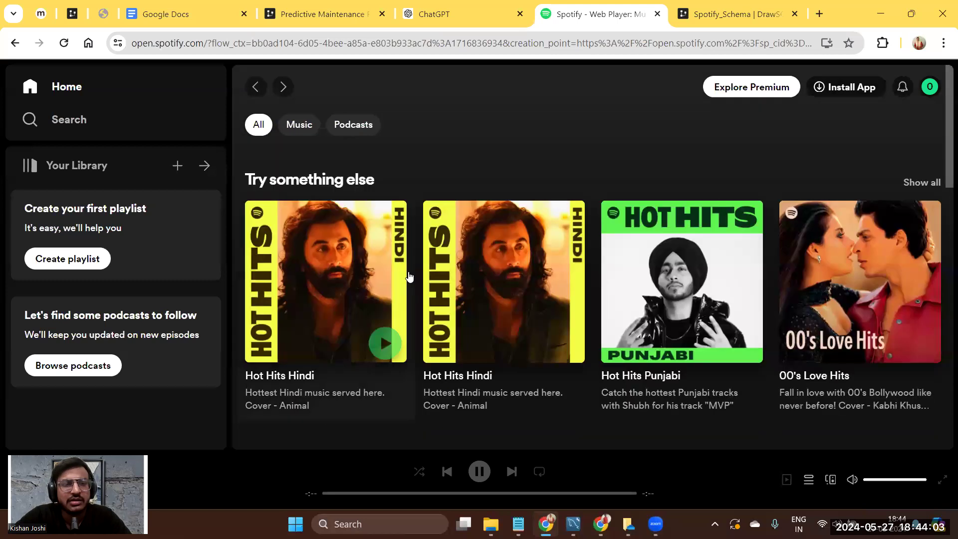
click(345, 297)
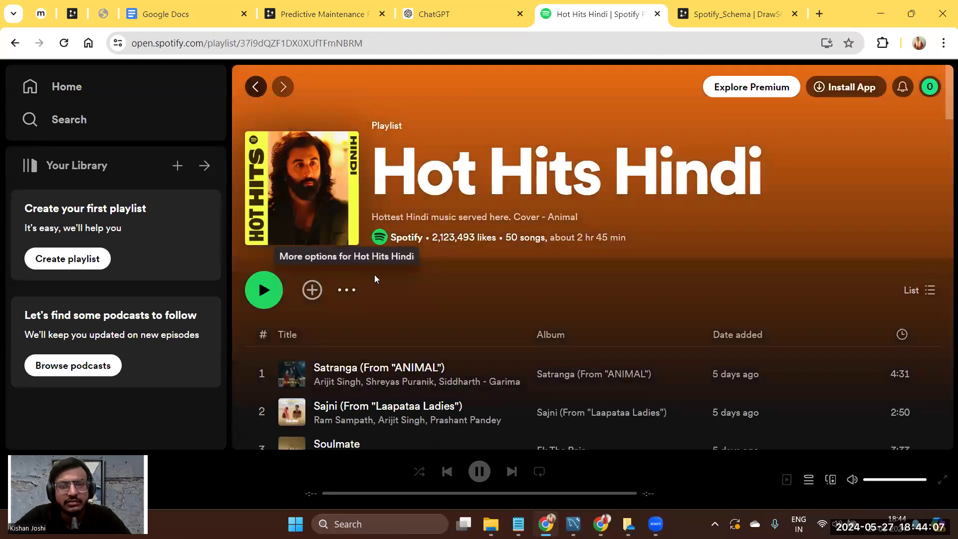
scroll(376, 277, down, 3)
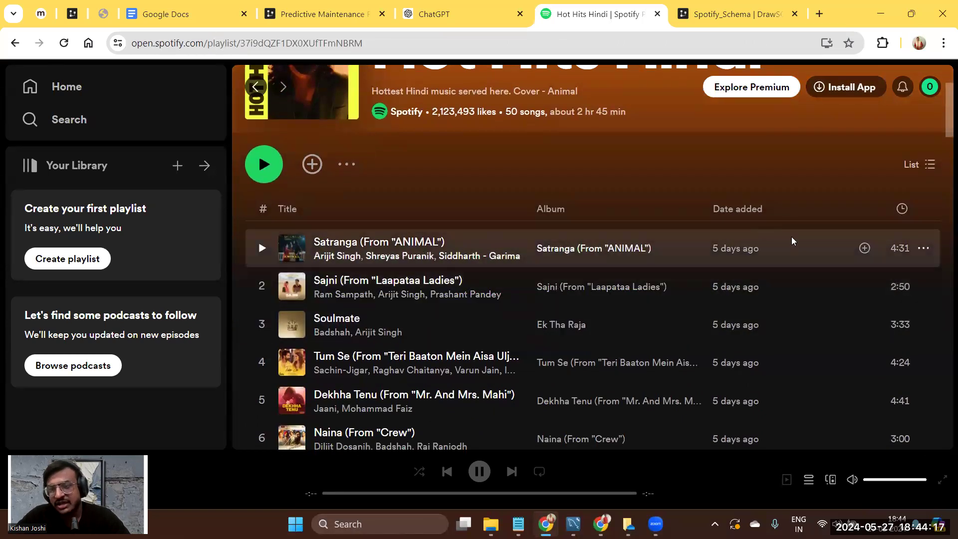
Open the options for the first song, Satranga (From "ANIMAL"), and examine the available actions
click(923, 249)
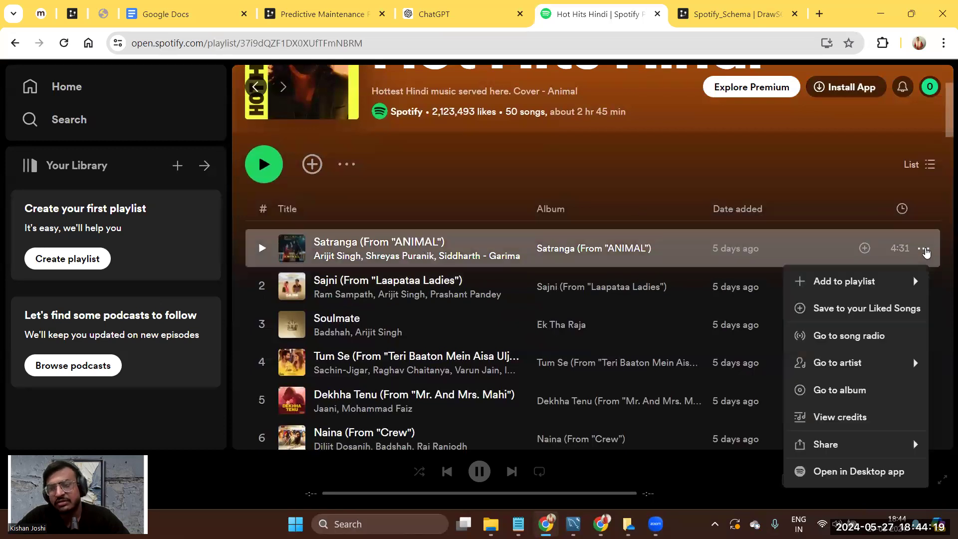
mouse_move(870, 292)
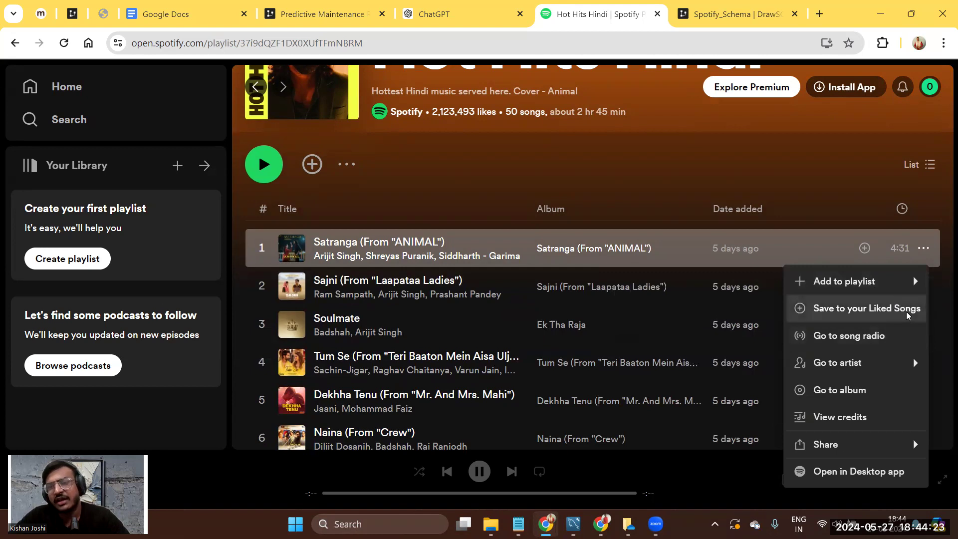
mouse_move(902, 356)
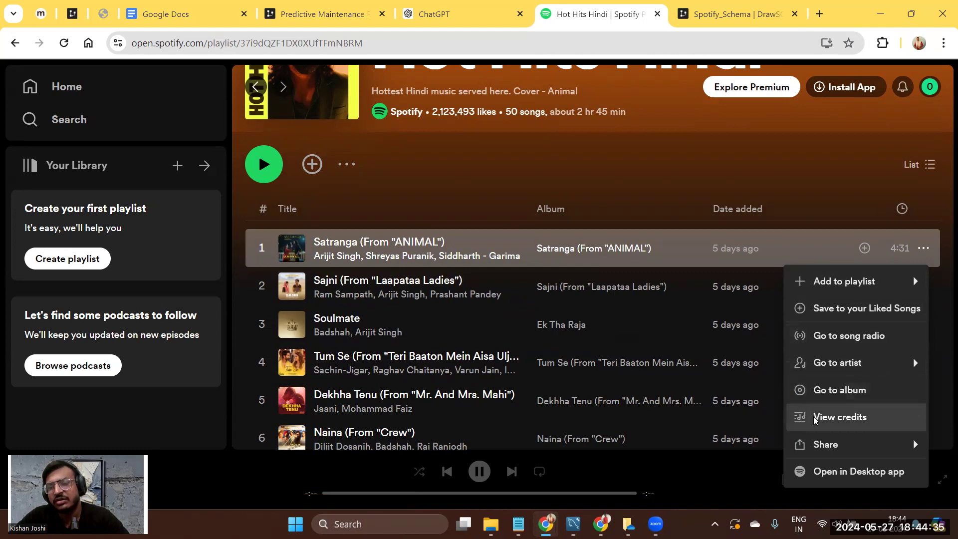
mouse_move(829, 455)
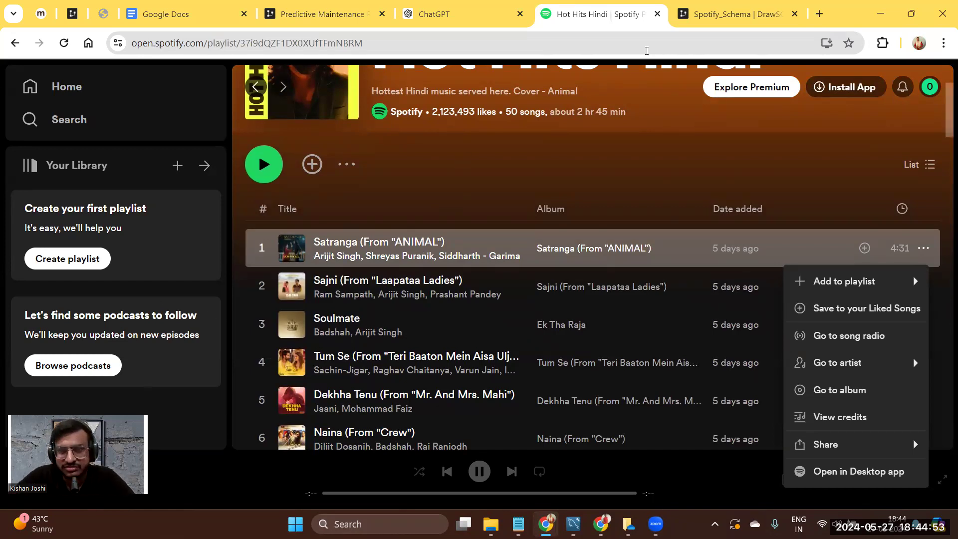
Switch back to the DrawSQL diagram and create a new table named Song
click(737, 18)
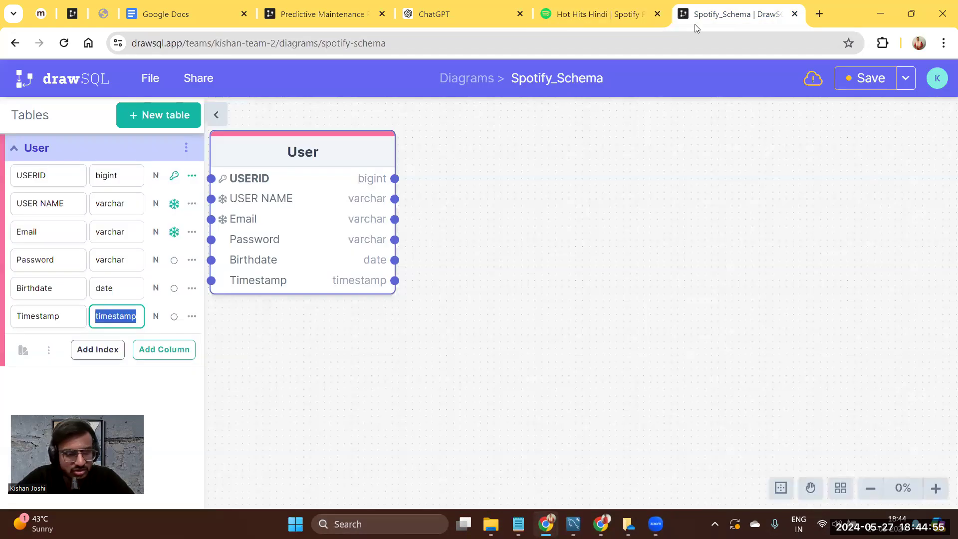
click(154, 115)
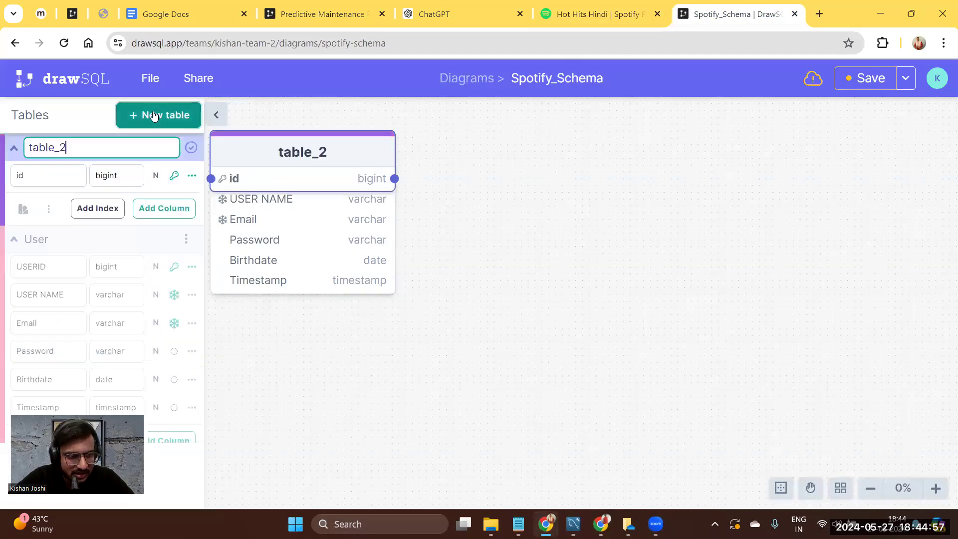
key(BackSpace)
key(BackSpace)
key(BackSpace)
key(BackSpace)
key(BackSpace)
key(BackSpace)
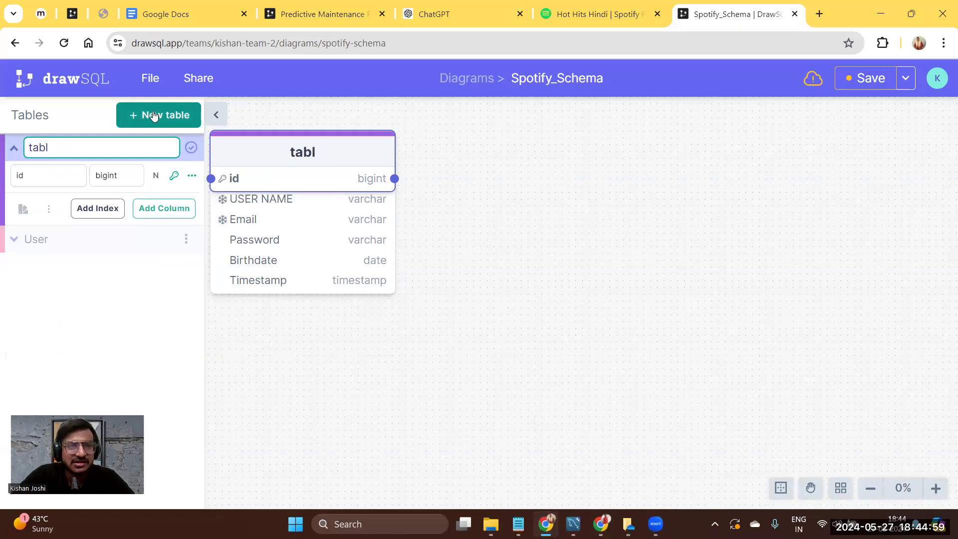
key(BackSpace)
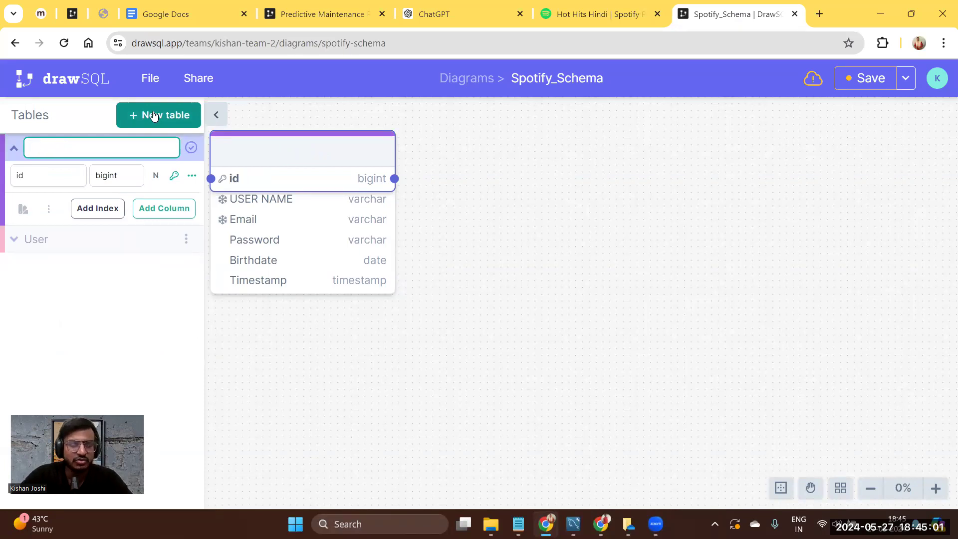
text(Sonf)
key(BackSpace)
text(g)
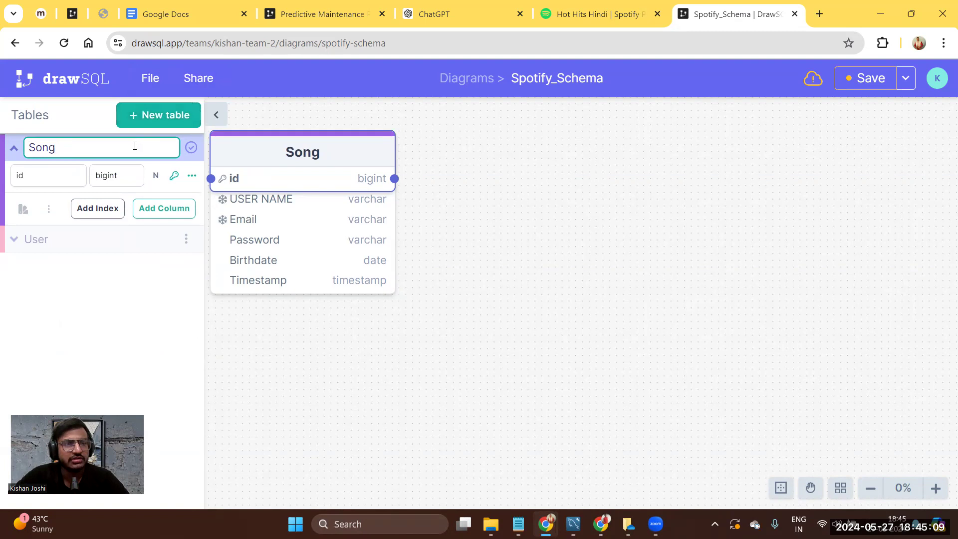
Rename the Song table's id column as SongID
click(75, 171)
key(BackSpace)
key(BackSpace)
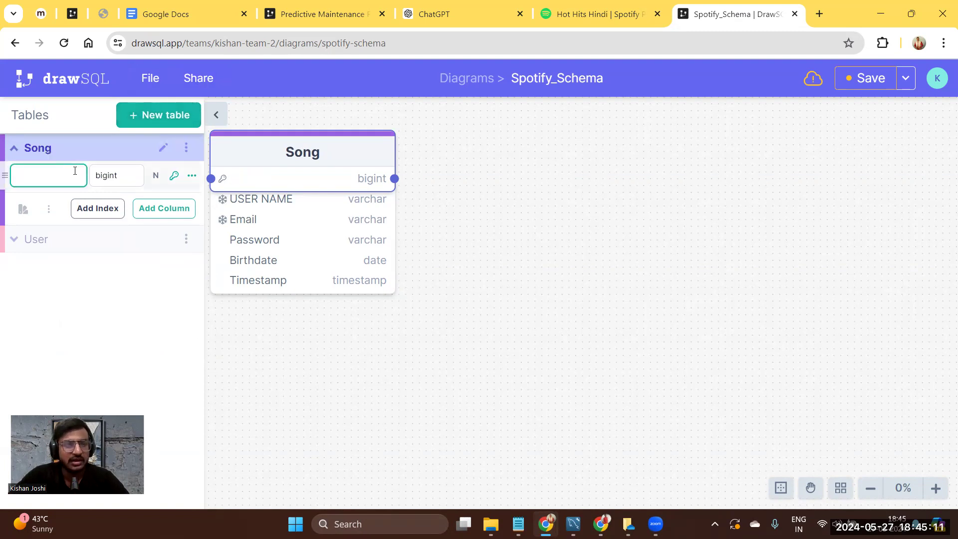
text(S)
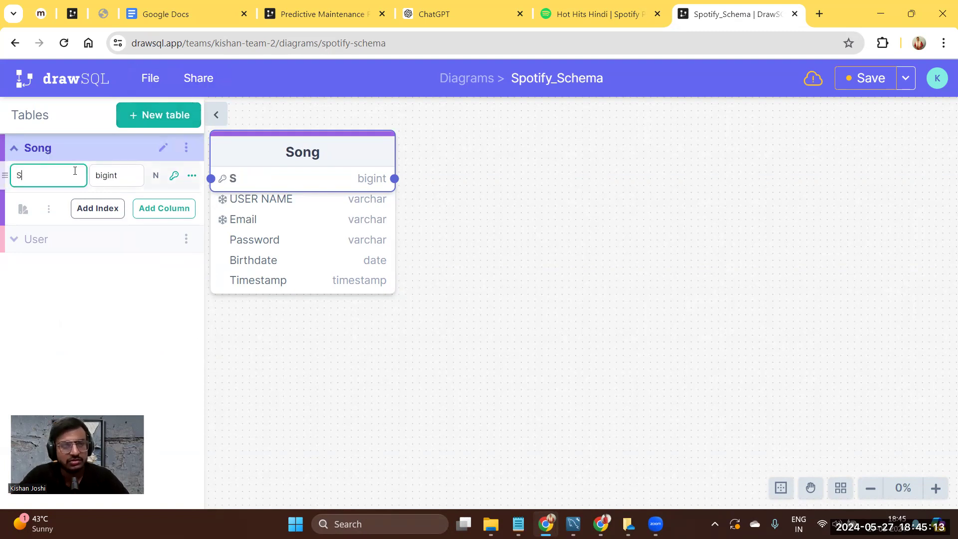
text(ong)
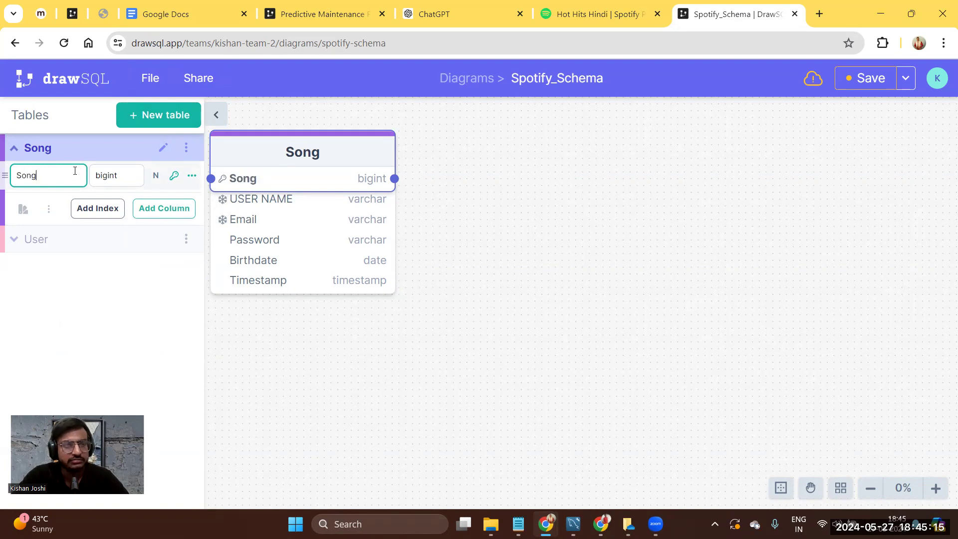
text(ID)
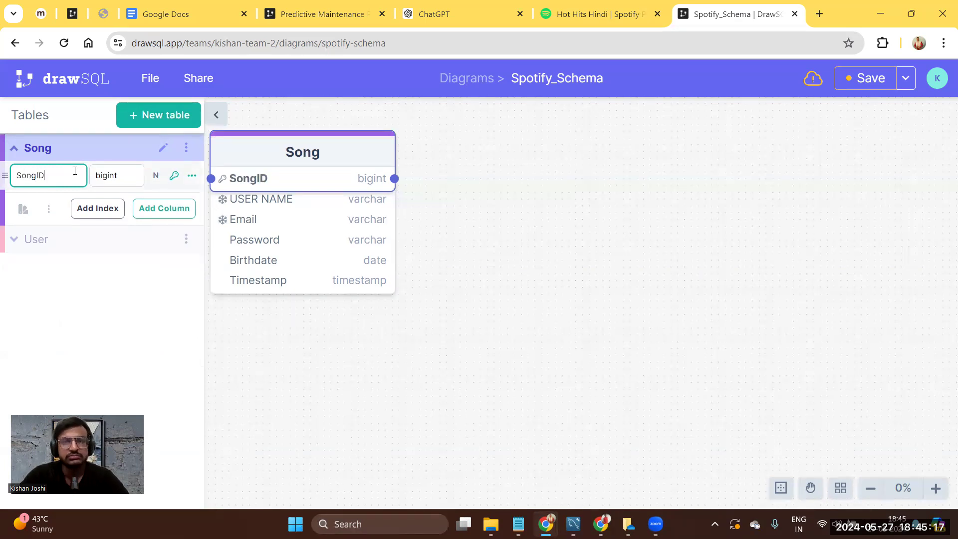
Check the Spotify song list, and add a Title column to the Song table with the varchar data type
click(593, 14)
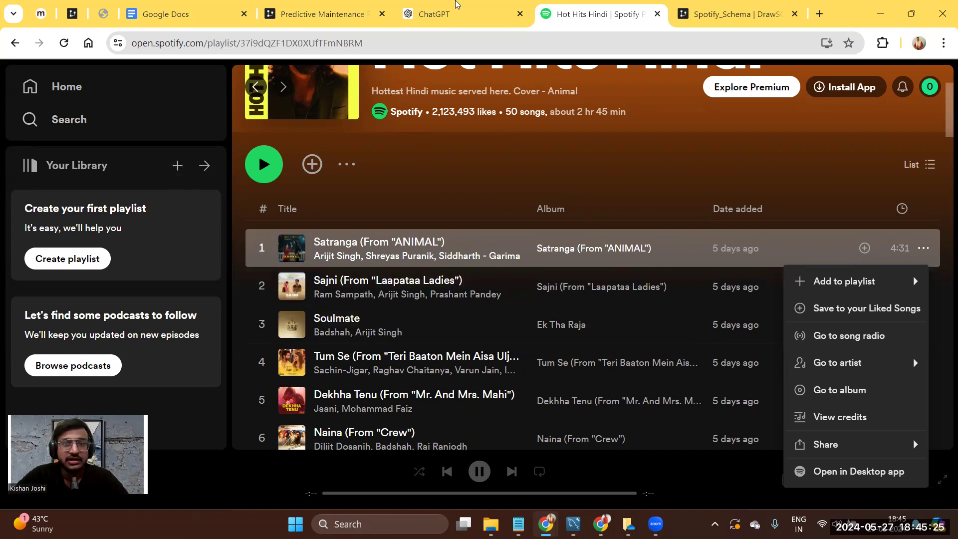
click(692, 23)
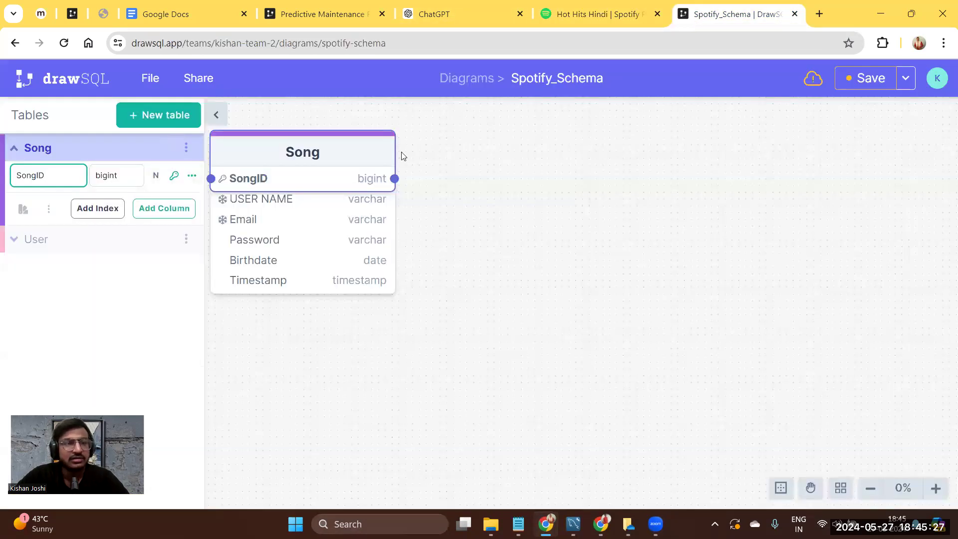
click(179, 210)
text(Title)
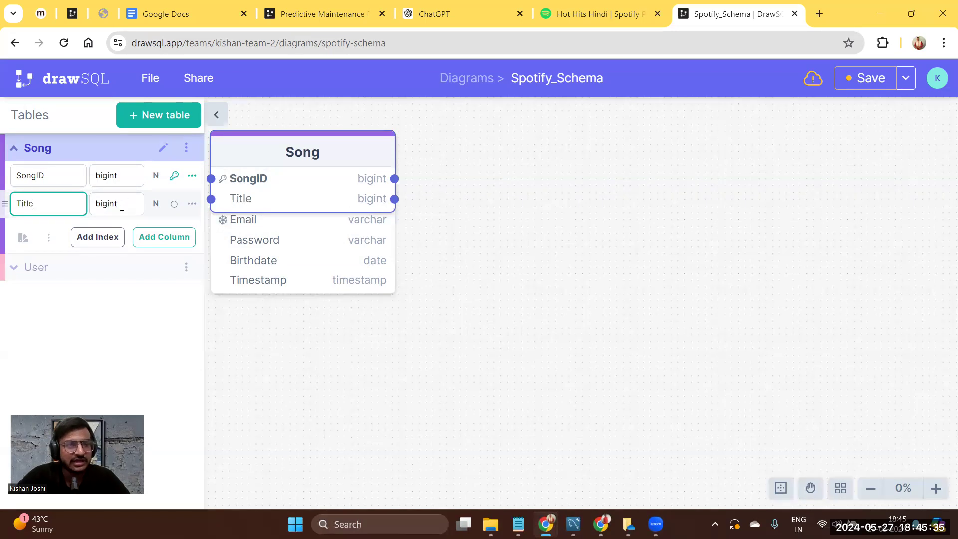
key(Tab)
key(BackSpace)
text(va)
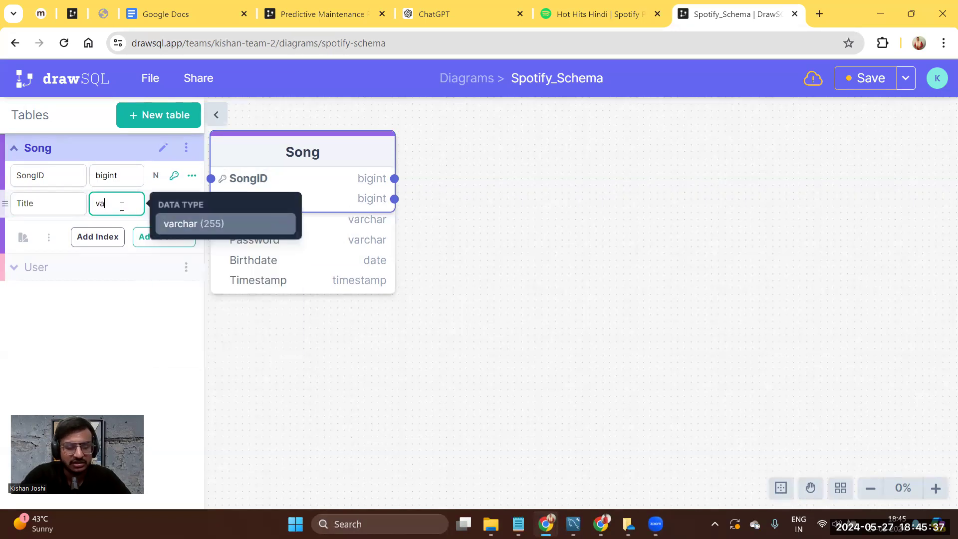
text(rchar)
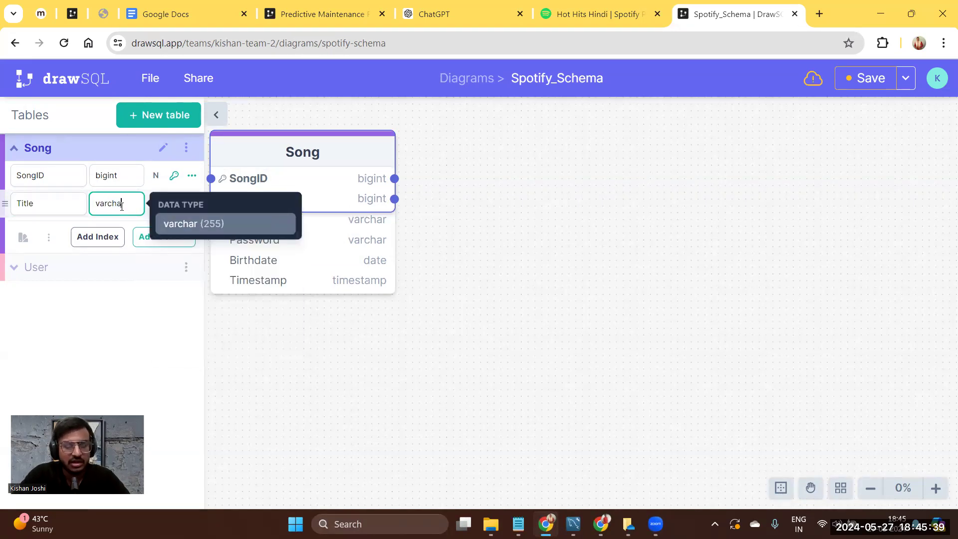
Add a column named Albumid to the Song table below Title, consulting the album information in the Spotify playlist
click(150, 237)
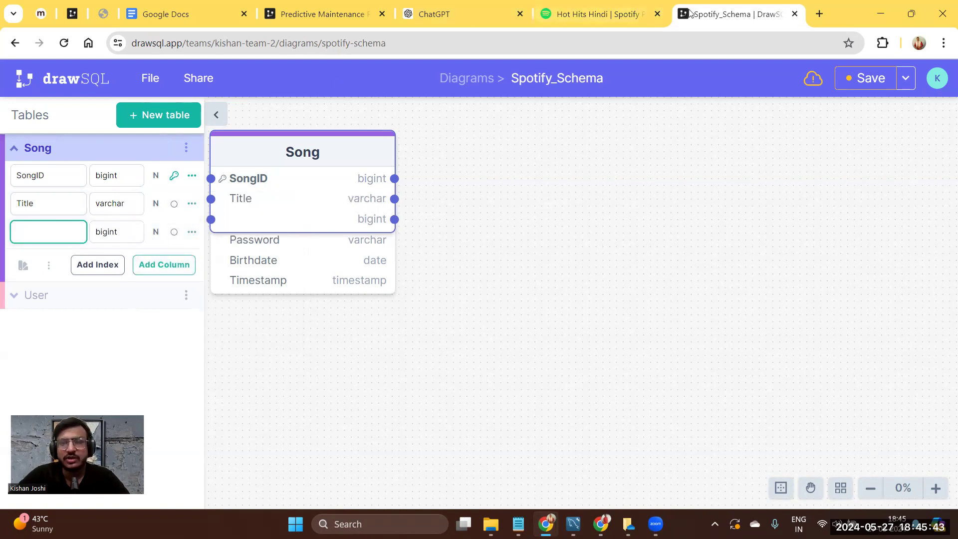
click(644, 18)
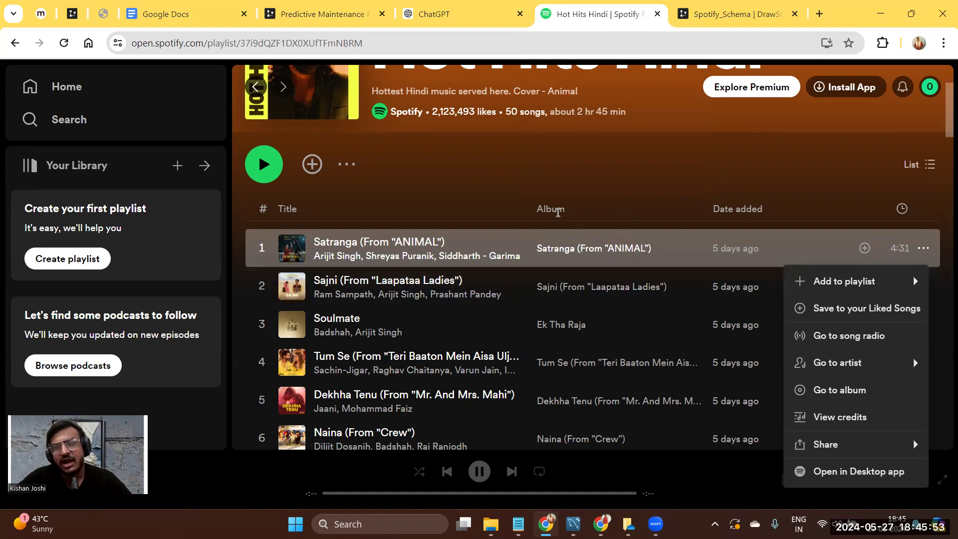
click(548, 207)
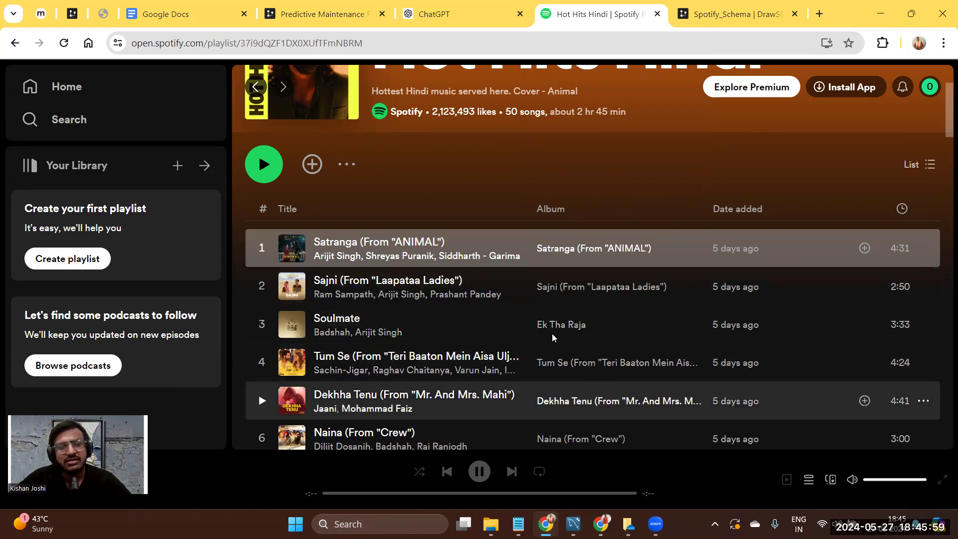
click(733, 13)
key(BackSpace)
key(BackSpace)
key(BackSpace)
key(BackSpace)
key(BackSpace)
key(BackSpace)
key(BackSpace)
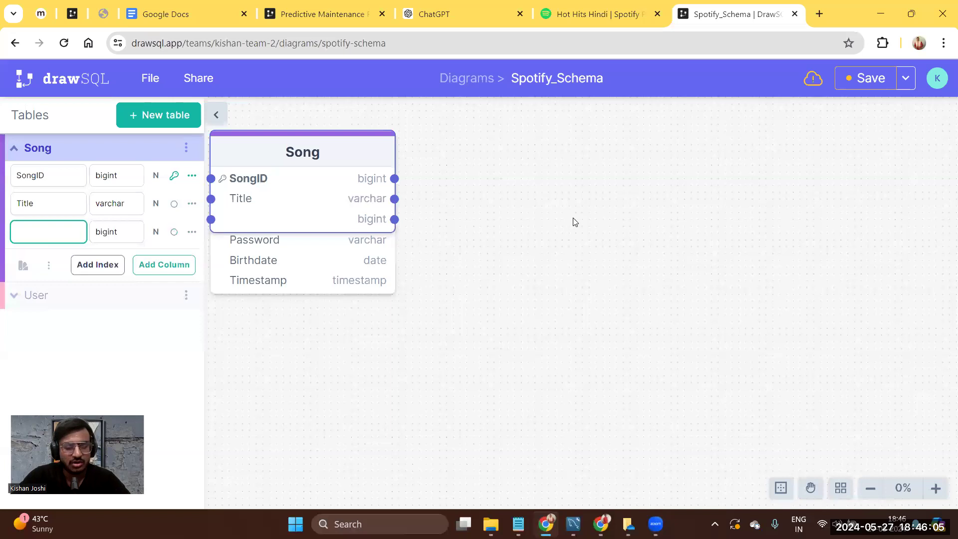
text(AL)
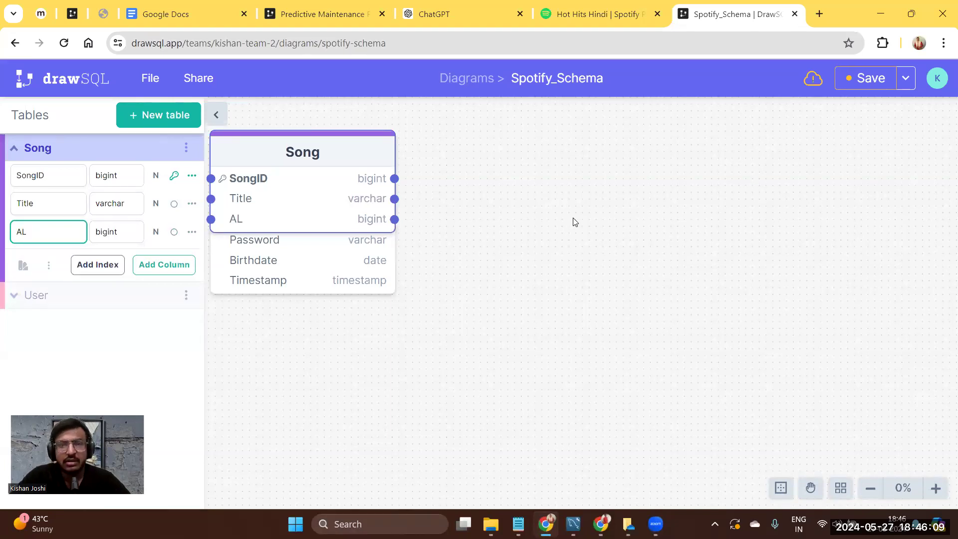
text(bum)
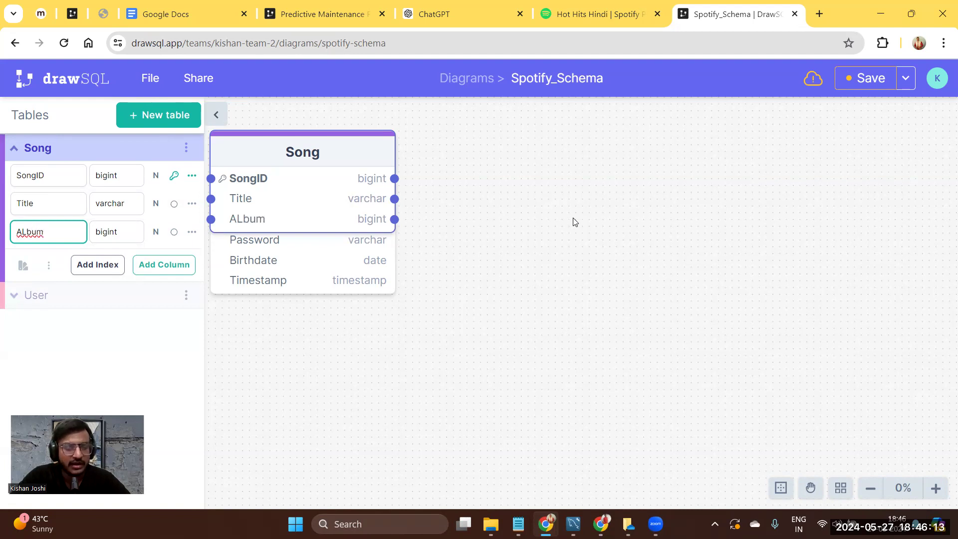
text(id)
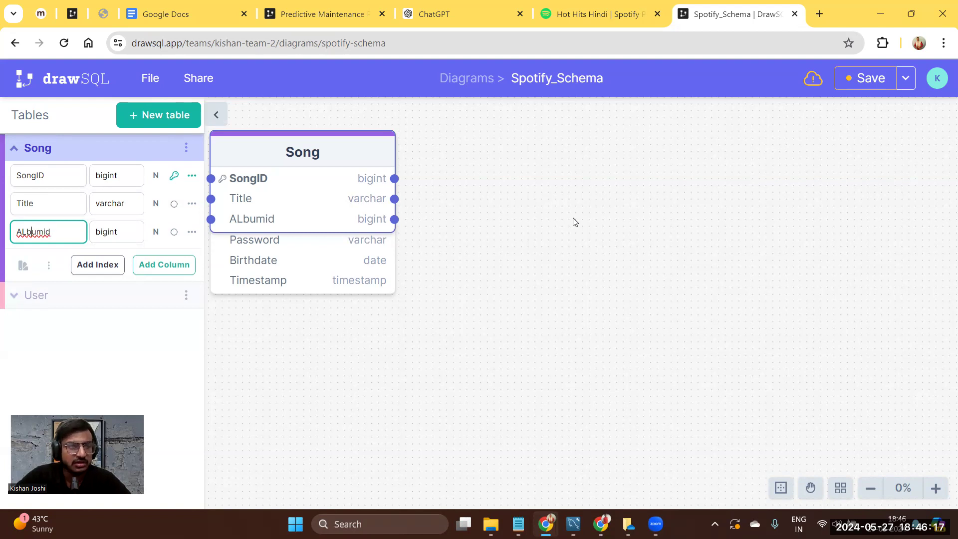
key(BackSpace)
text(l)
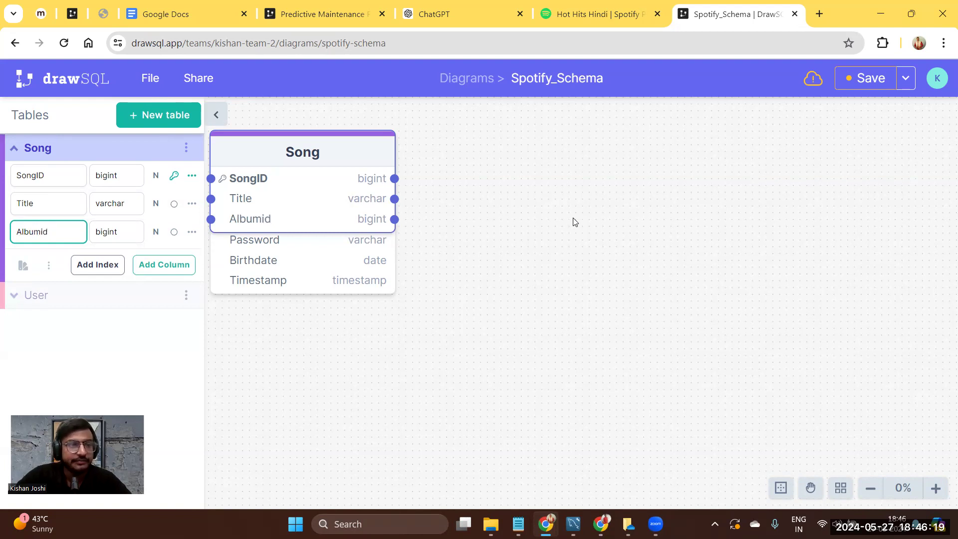
Check the Spotify playlist's song list, and set the Albumid column's data type to bigint in the DrawSQL Song table
click(629, 23)
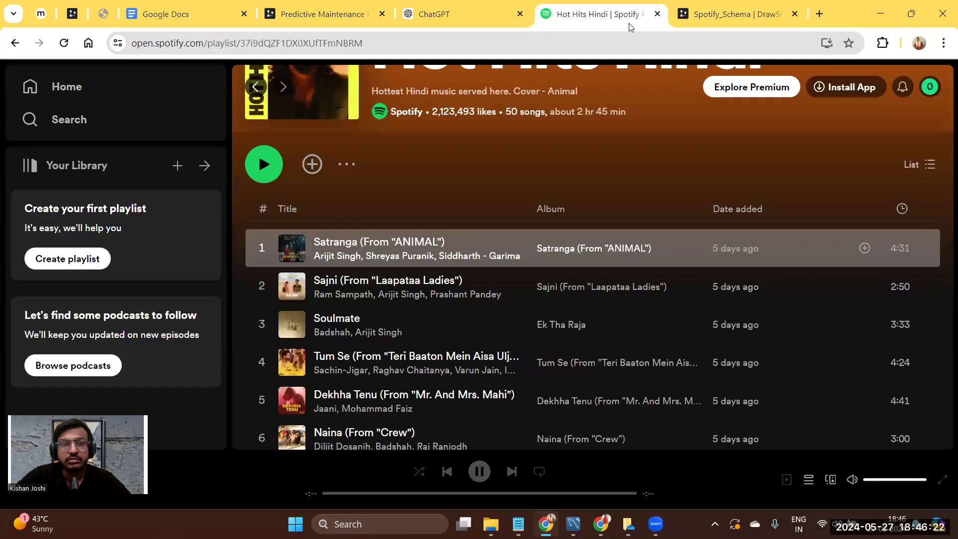
click(704, 14)
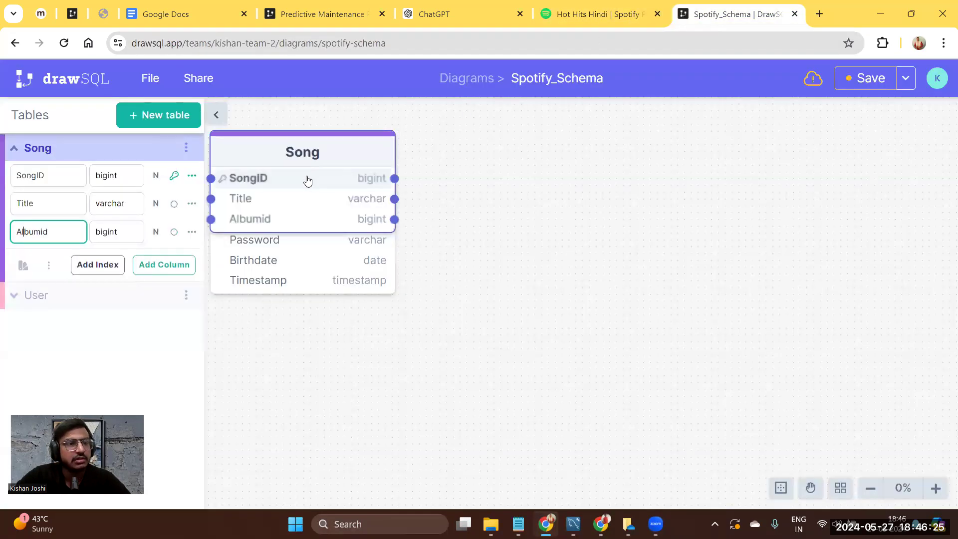
click(139, 230)
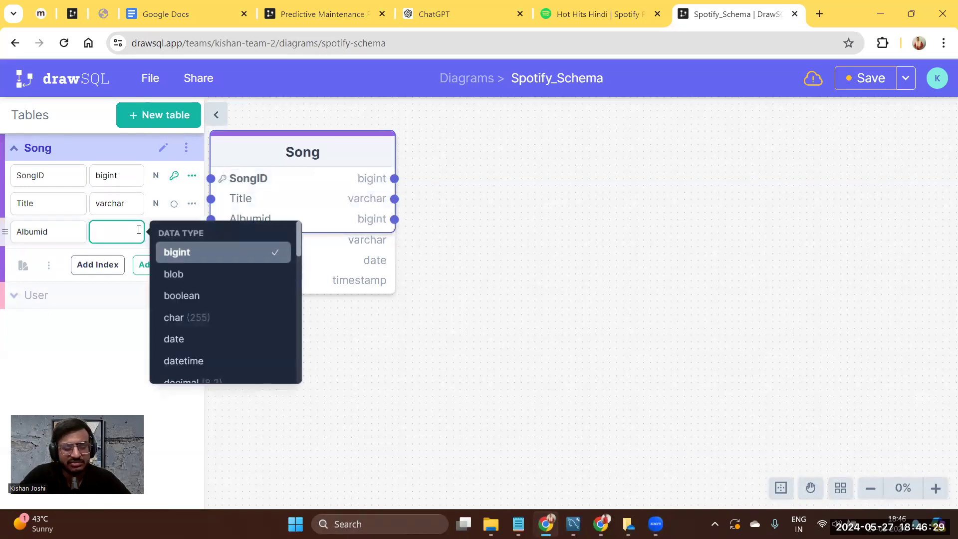
text(bi)
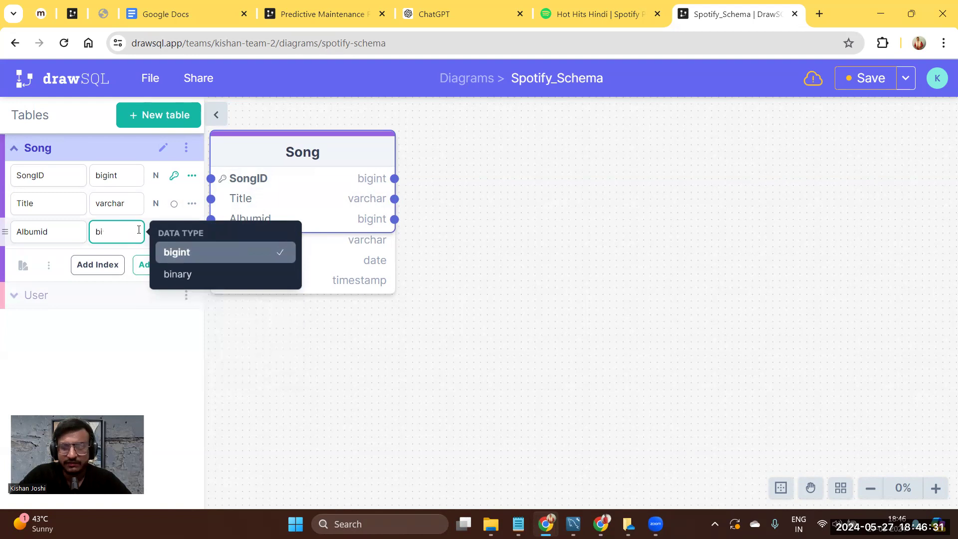
key(Return)
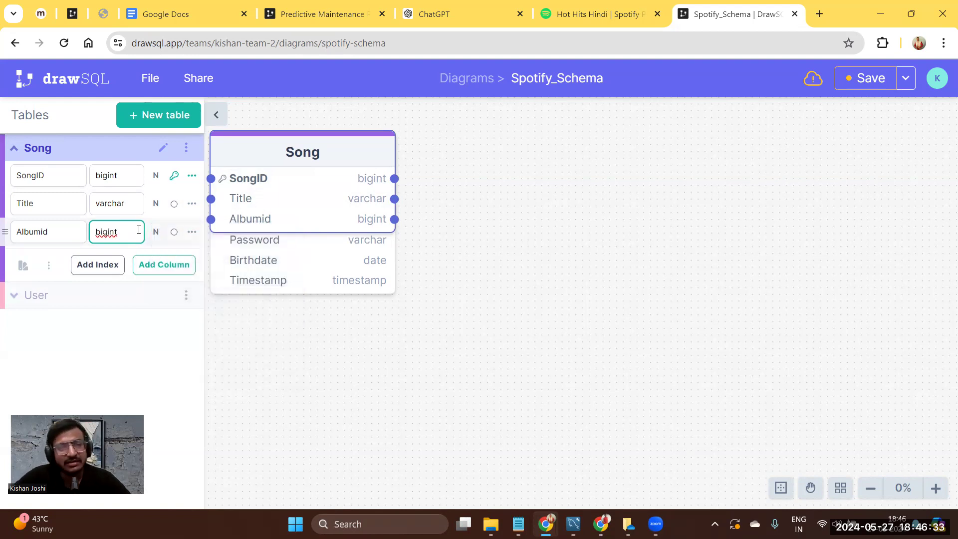
Add a fourth column to the Song table and rename the Albumid column as Album Title
click(173, 275)
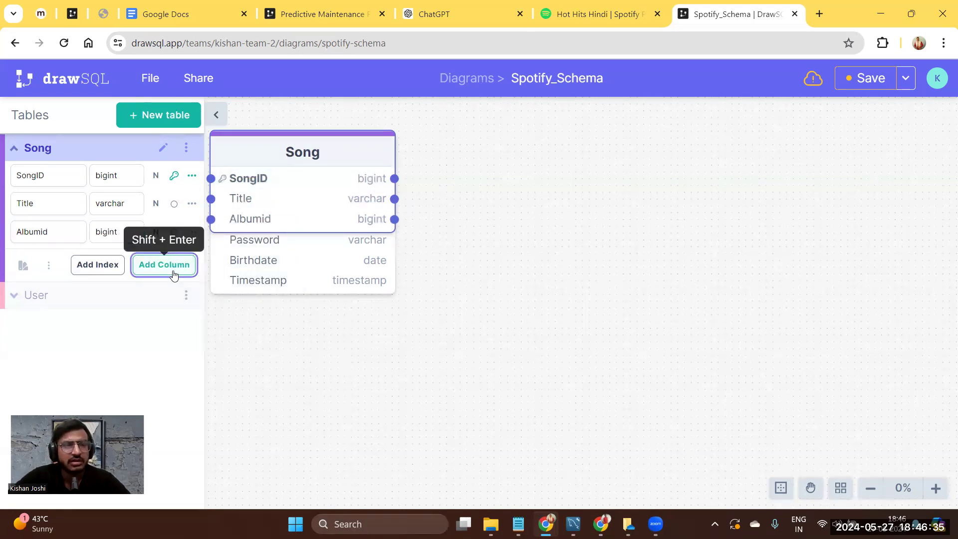
click(173, 275)
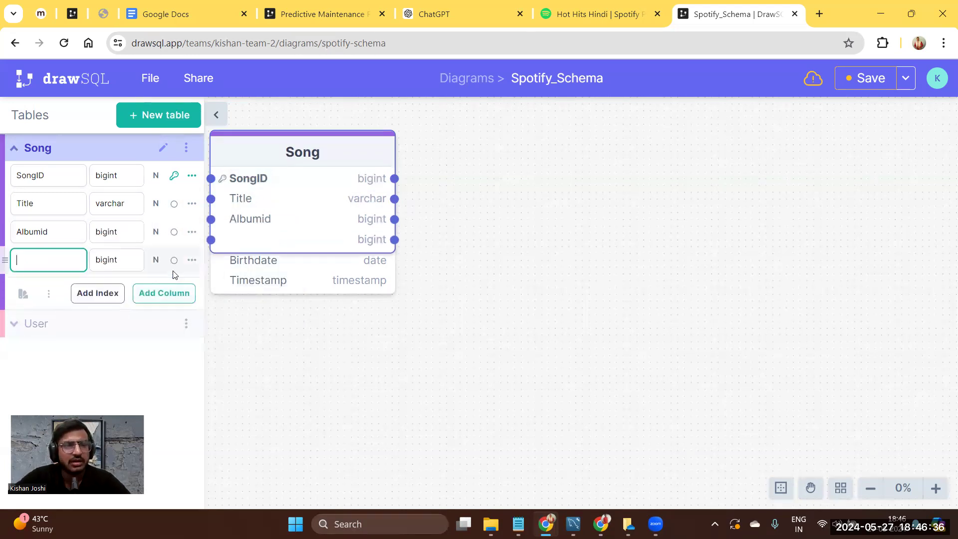
click(51, 236)
key(BackSpace)
key(BackSpace)
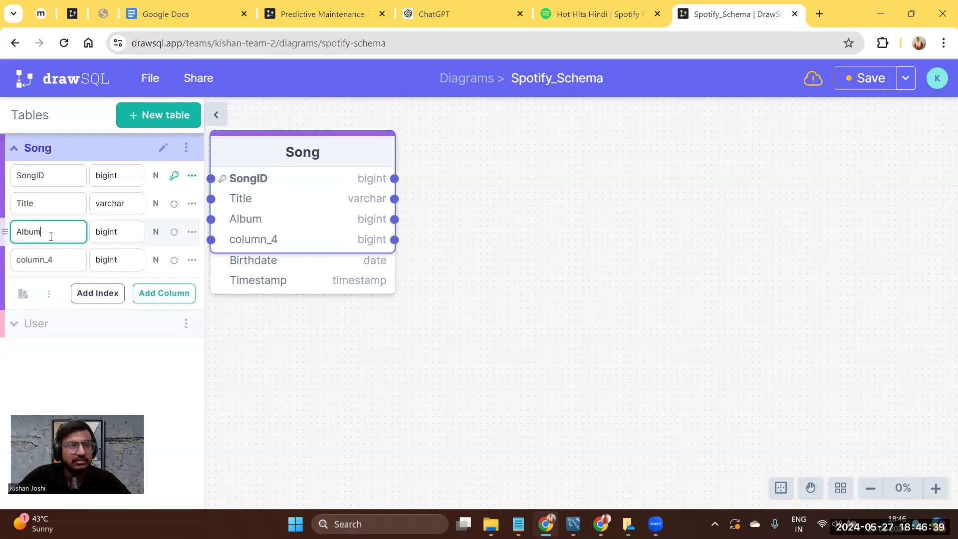
text(I)
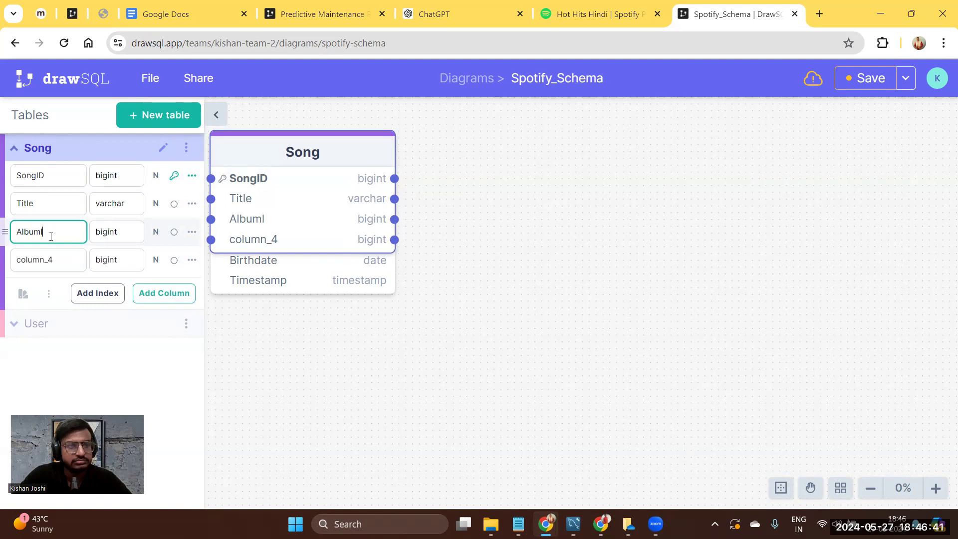
text(D)
key(BackSpace)
key(BackSpace)
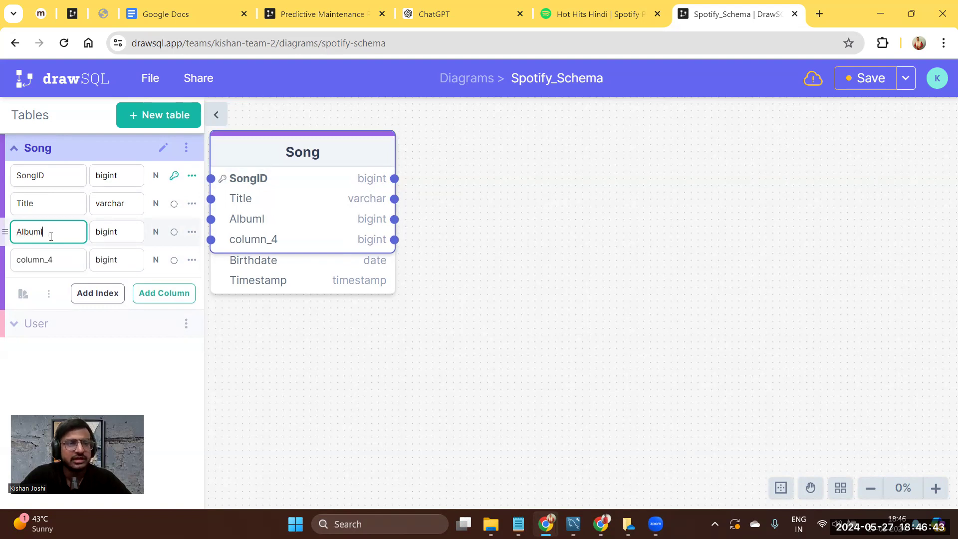
text(ti)
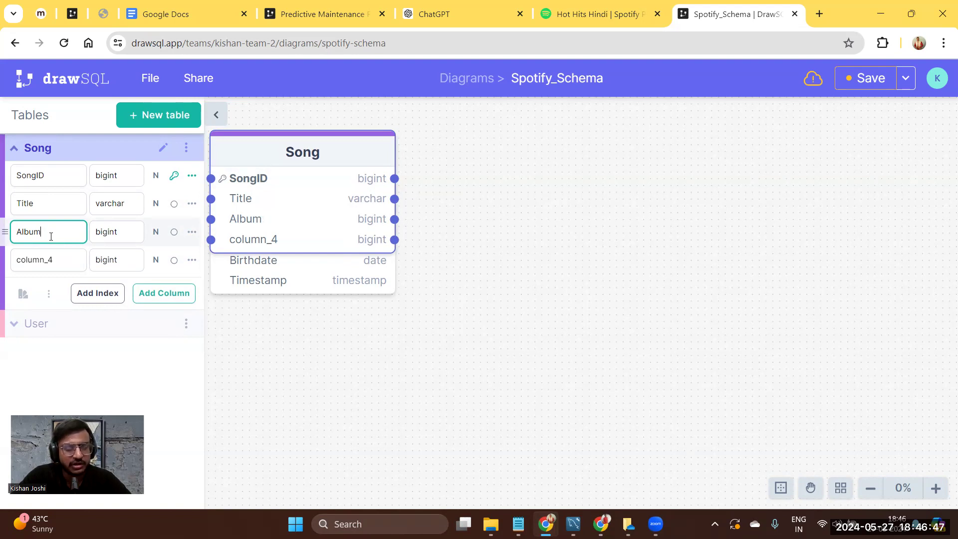
text(tle)
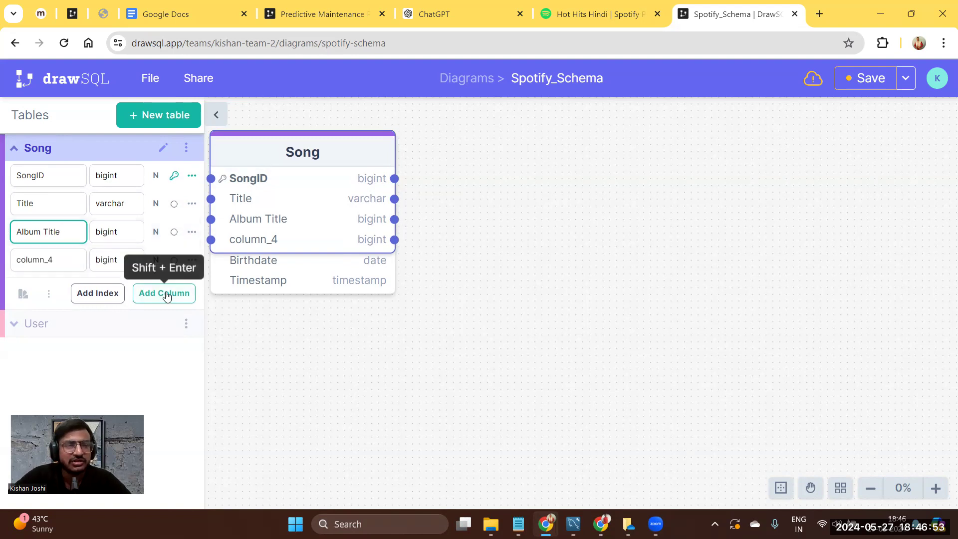
Name the Song table's fourth column Date ADDED, consulting the song list in the Spotify playlist
click(75, 262)
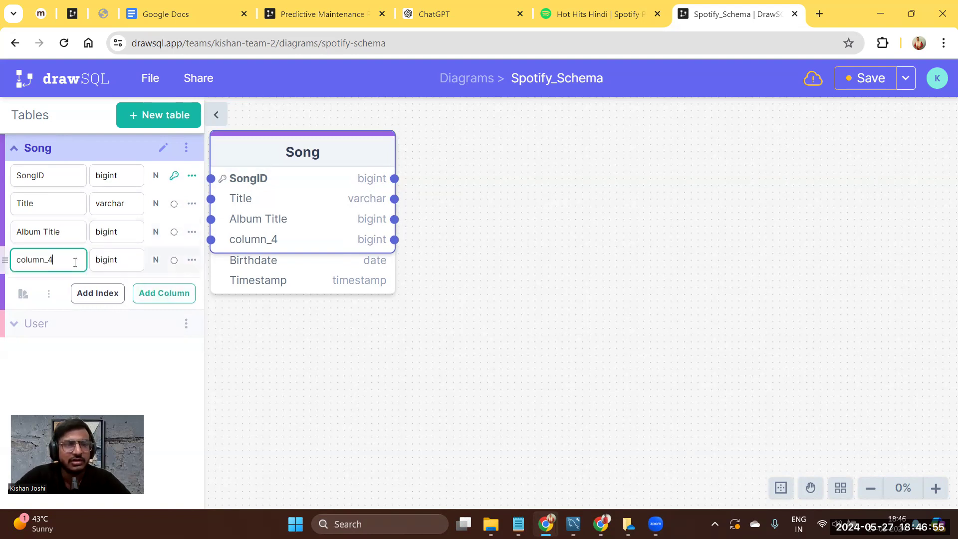
key(BackSpace)
key(BackSpace)
key(BackSpace)
key(BackSpace)
key(BackSpace)
key(BackSpace)
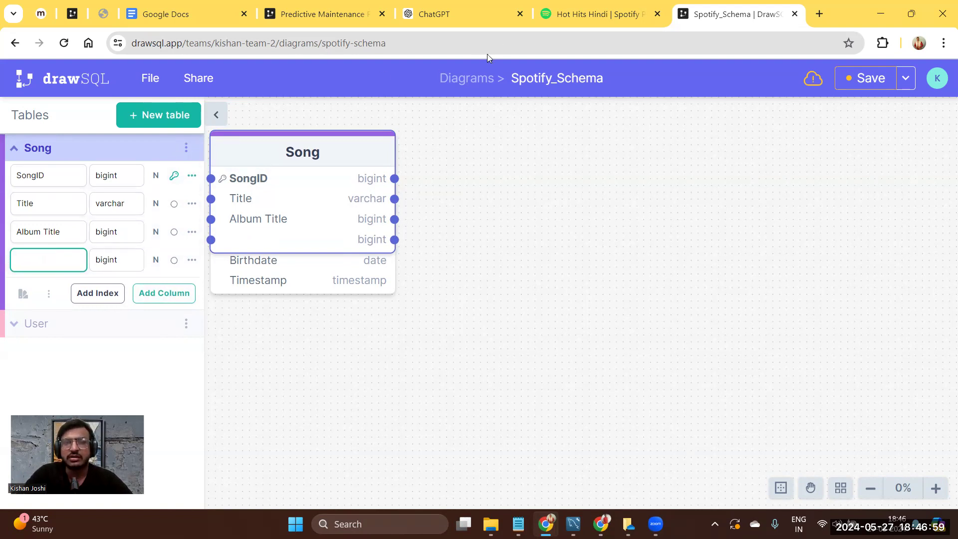
click(551, 25)
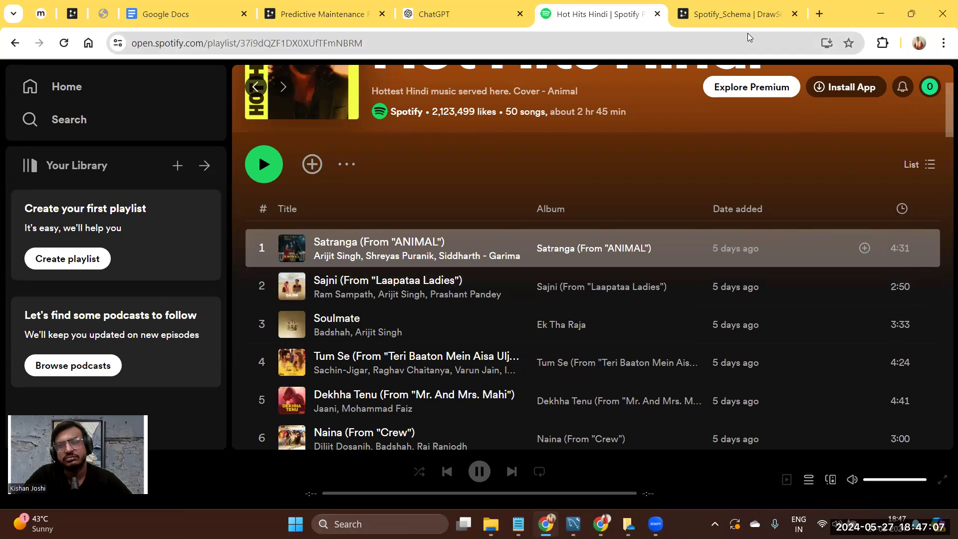
click(734, 18)
key(BackSpace)
key(BackSpace)
key(BackSpace)
key(BackSpace)
key(BackSpace)
key(BackSpace)
key(BackSpace)
key(BackSpace)
text(d)
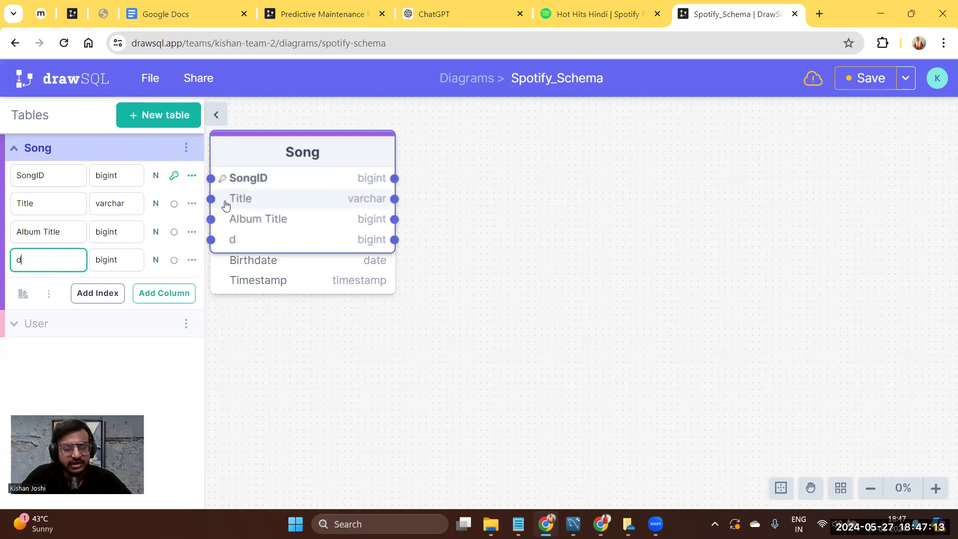
text(aD)
key(BackSpace)
key(BackSpace)
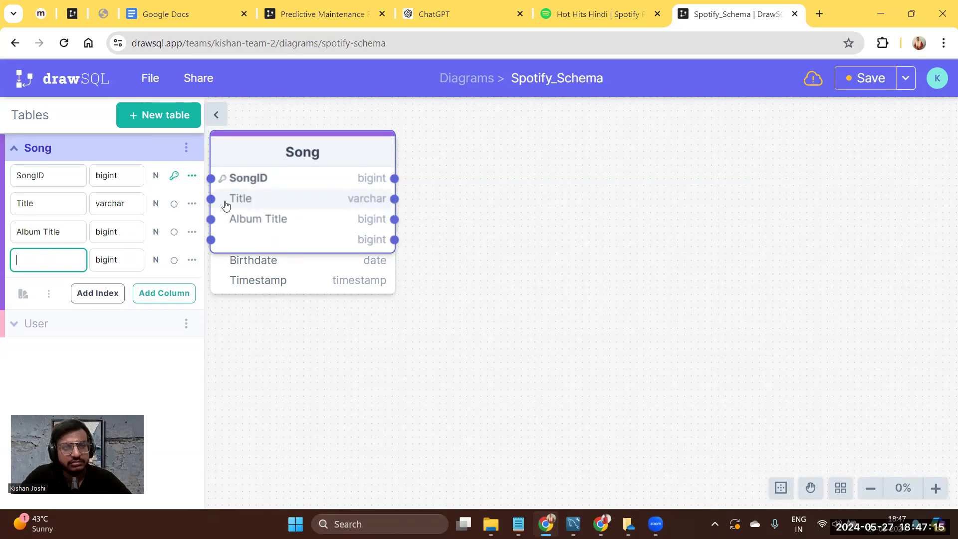
text(da)
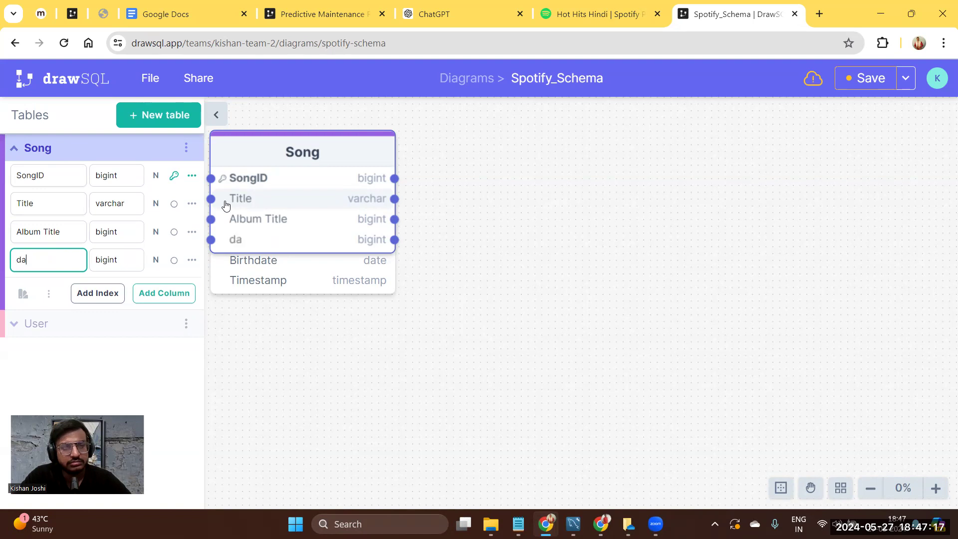
key(BackSpace)
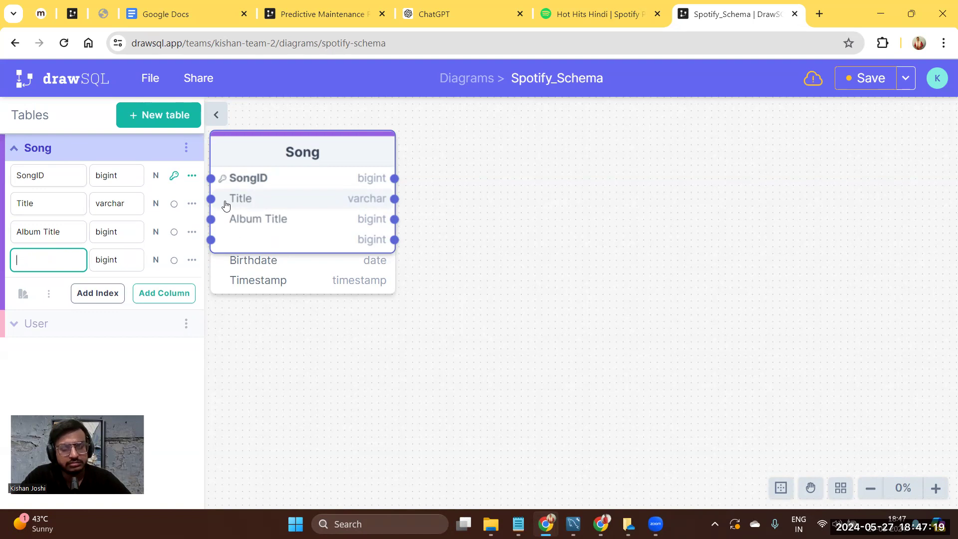
text(Du)
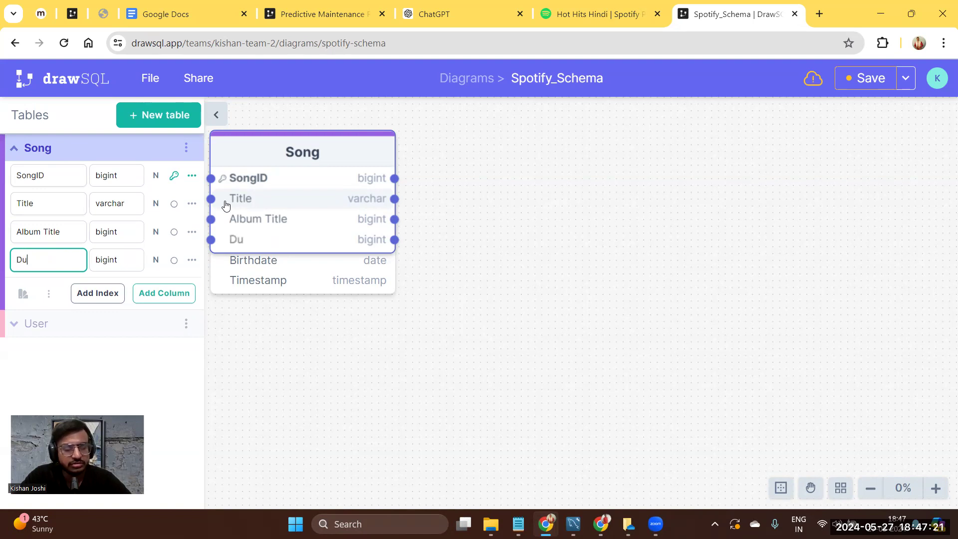
key(BackSpace)
text(ate )
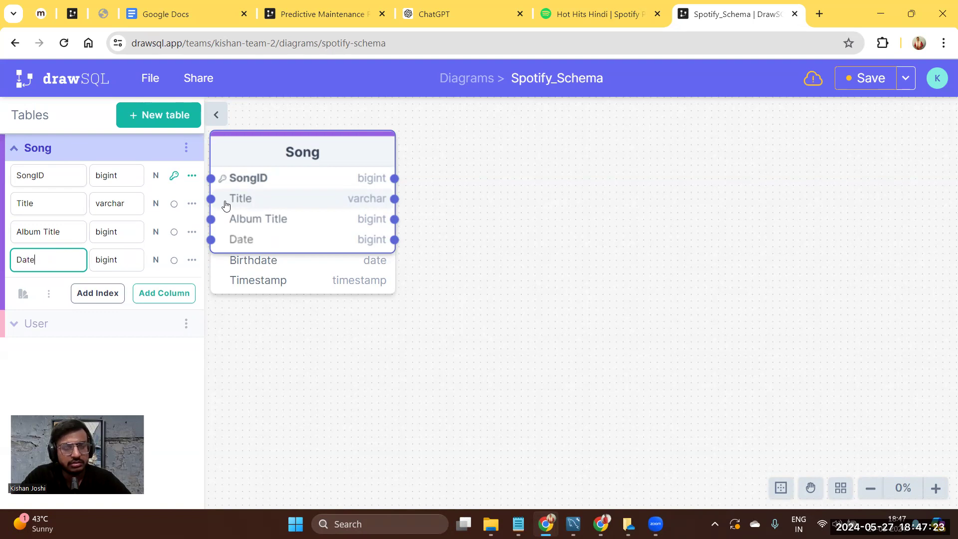
text(AD)
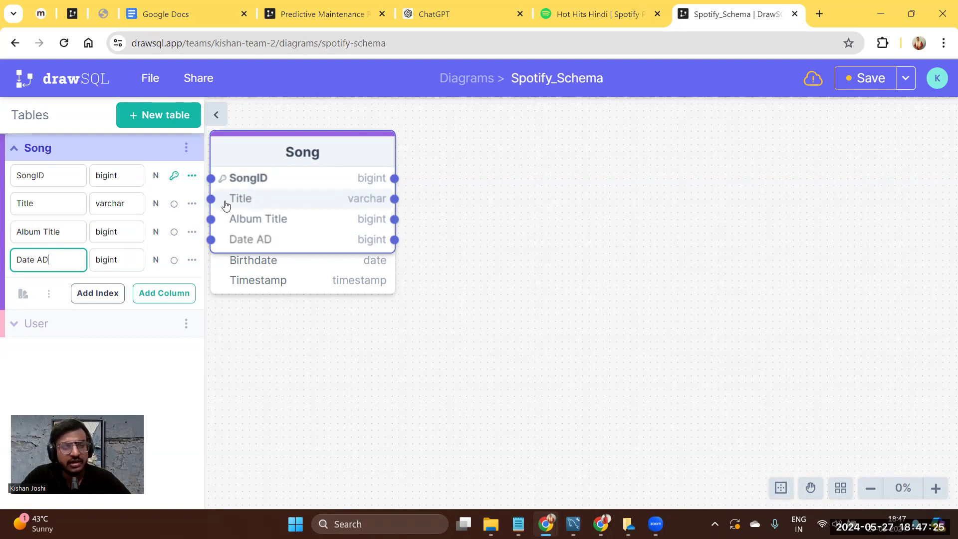
text(DED)
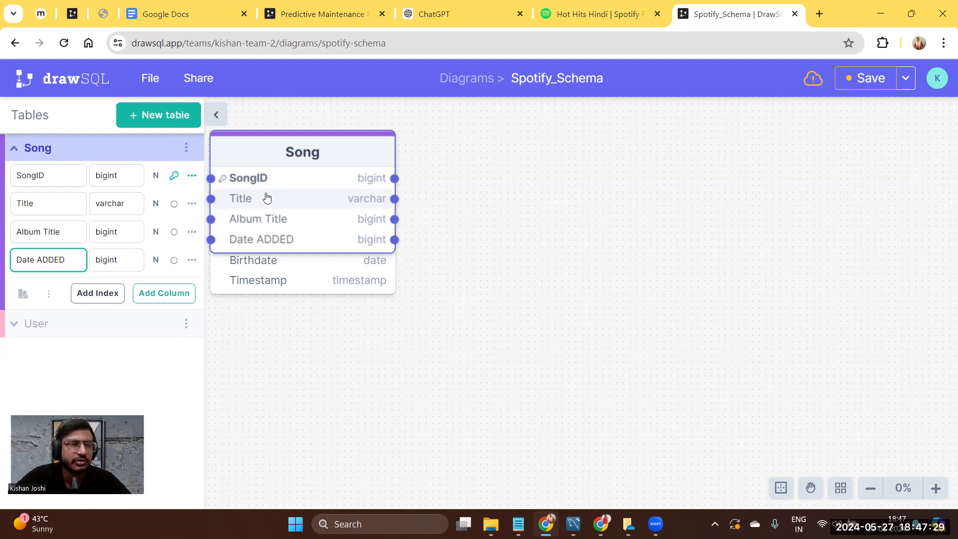
Set the data type of the Date ADDED column to datetime
click(115, 259)
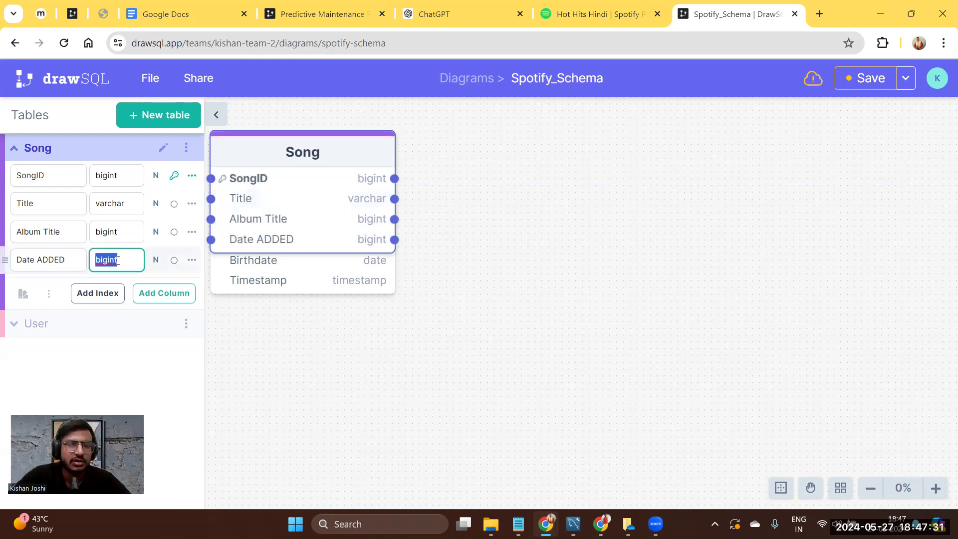
text(D)
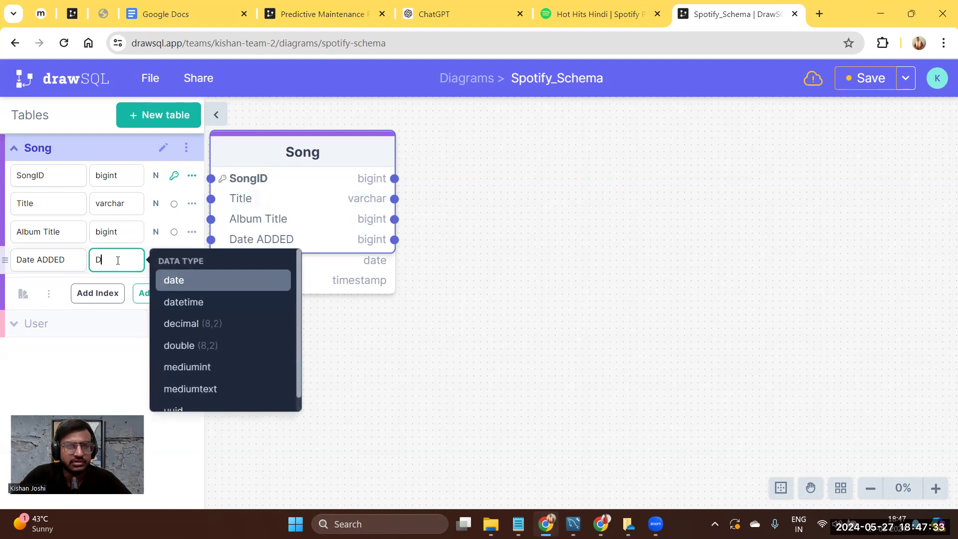
key(Down)
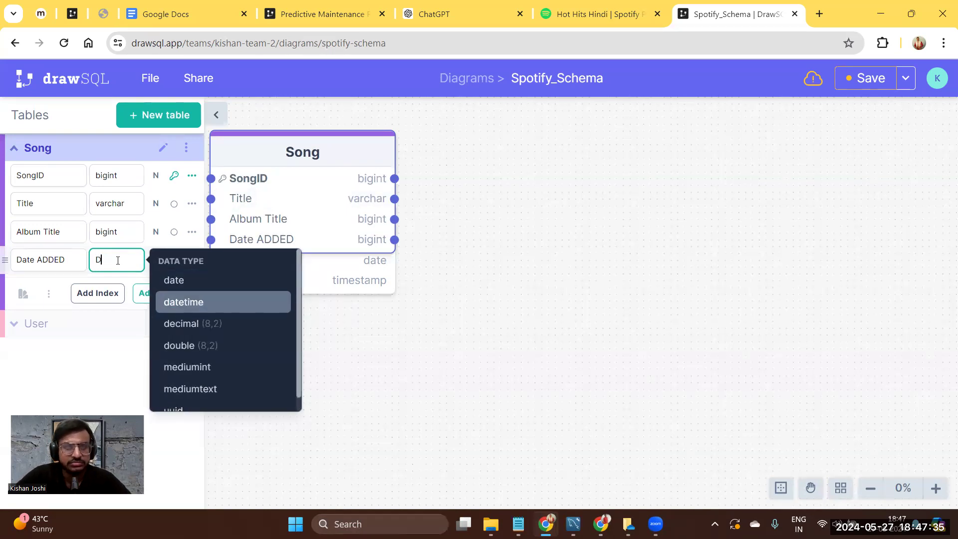
key(Down)
key(Down)
key(Down)
key(Down)
key(Down)
key(Up)
key(Up)
key(Up)
key(Up)
key(Up)
key(Up)
key(Down)
key(Return)
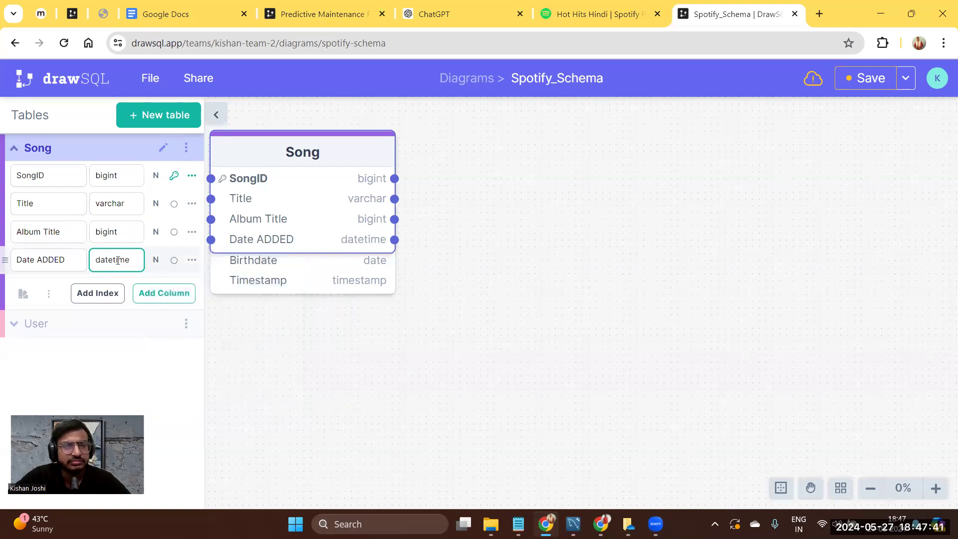
Add a column named Relesedate to the Song table below Date ADDED
click(160, 299)
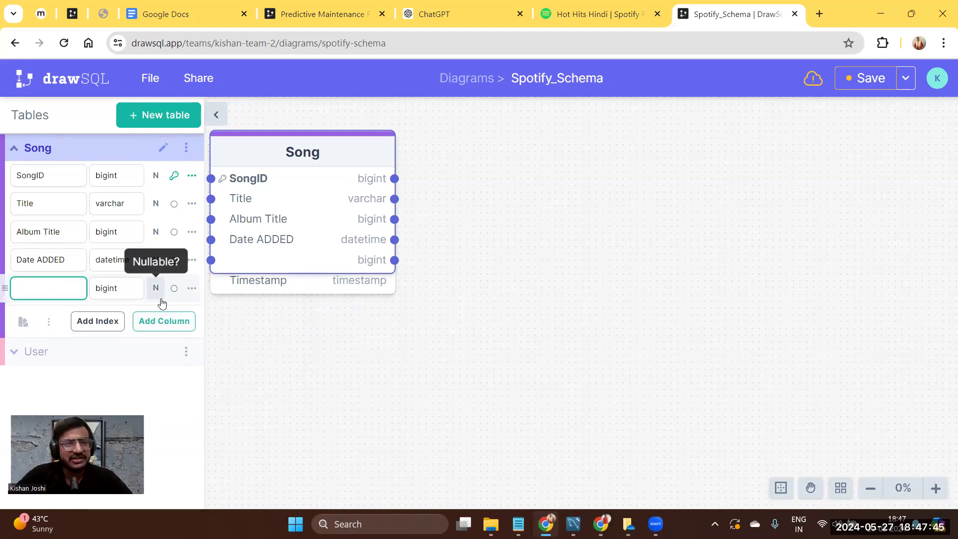
text(ele)
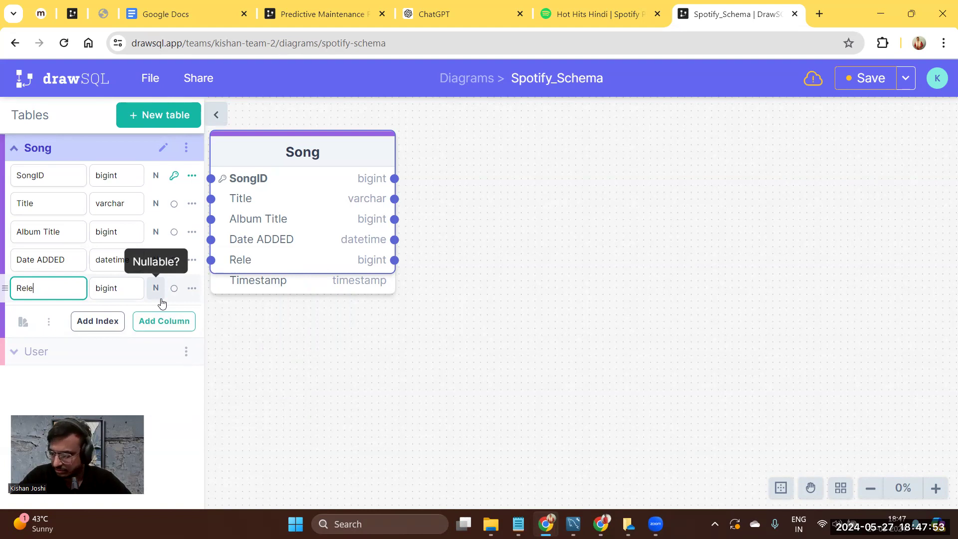
text(sed)
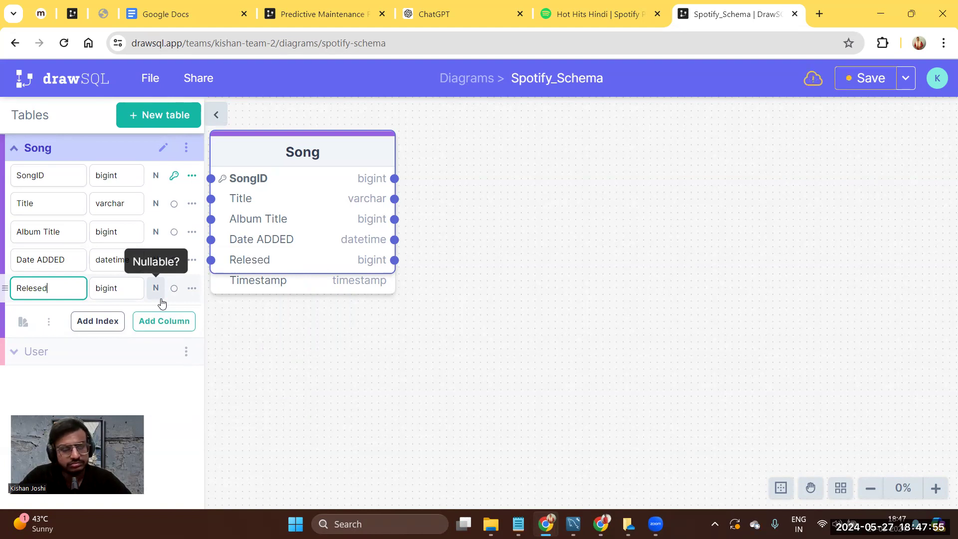
text(ate)
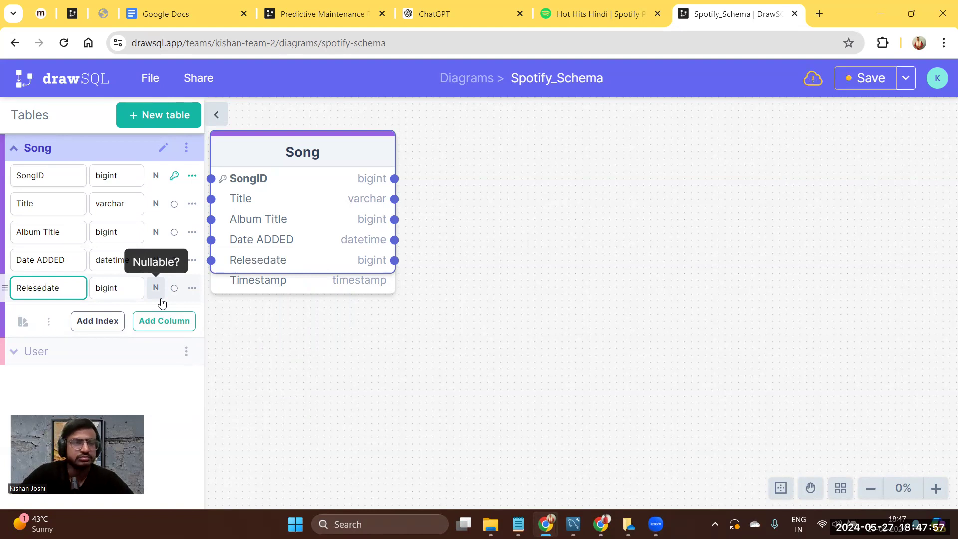
click(165, 326)
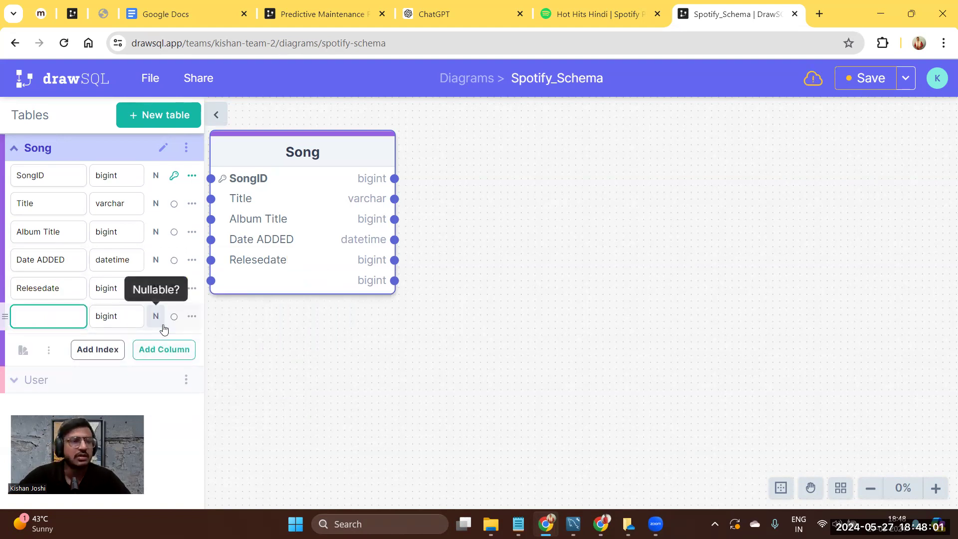
click(194, 315)
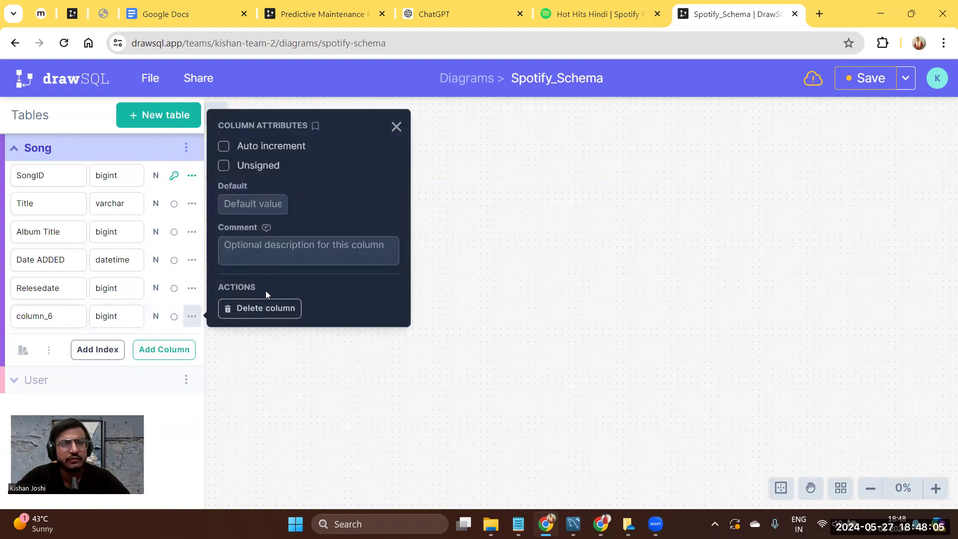
click(264, 310)
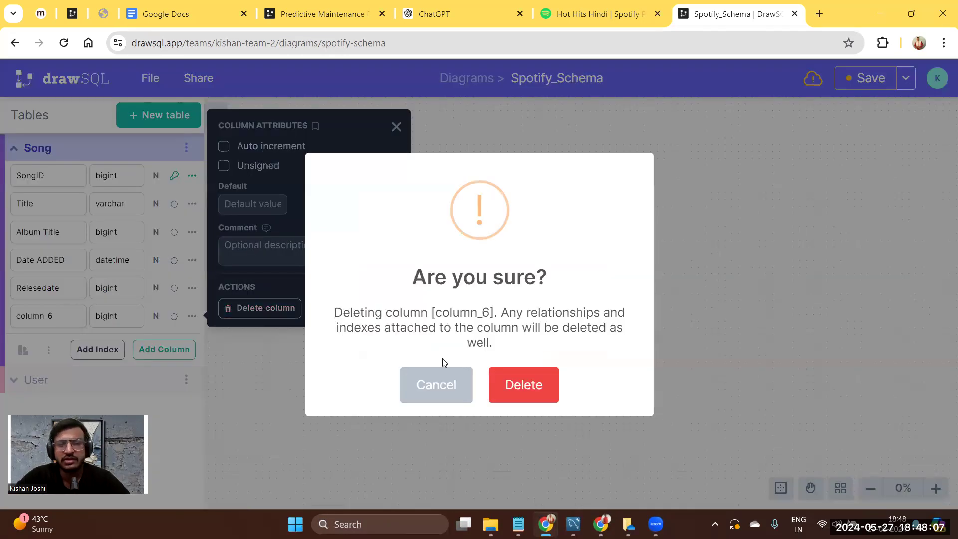
click(520, 386)
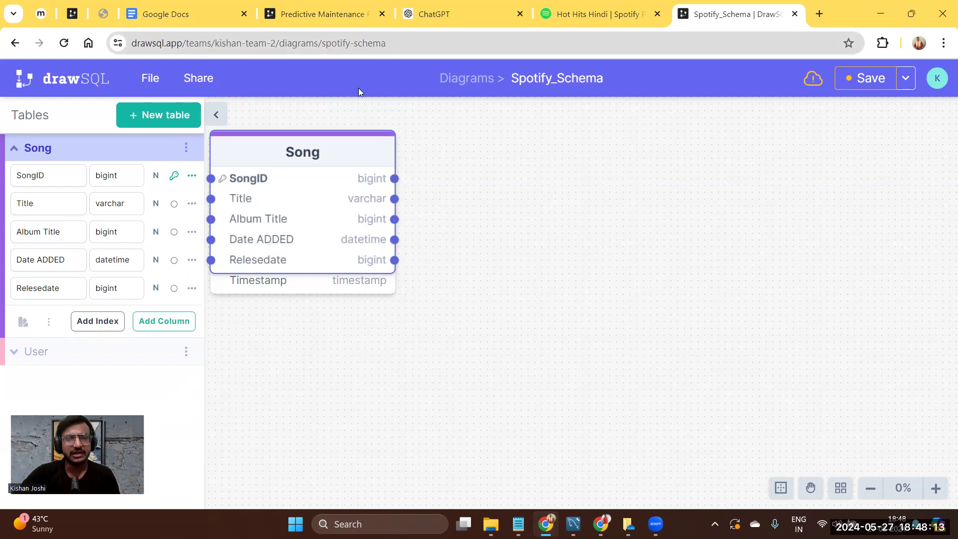
Move the Song table beside the User table on the diagram canvas so the two no longer overlap
drag(363, 145, 594, 155)
click(594, 155)
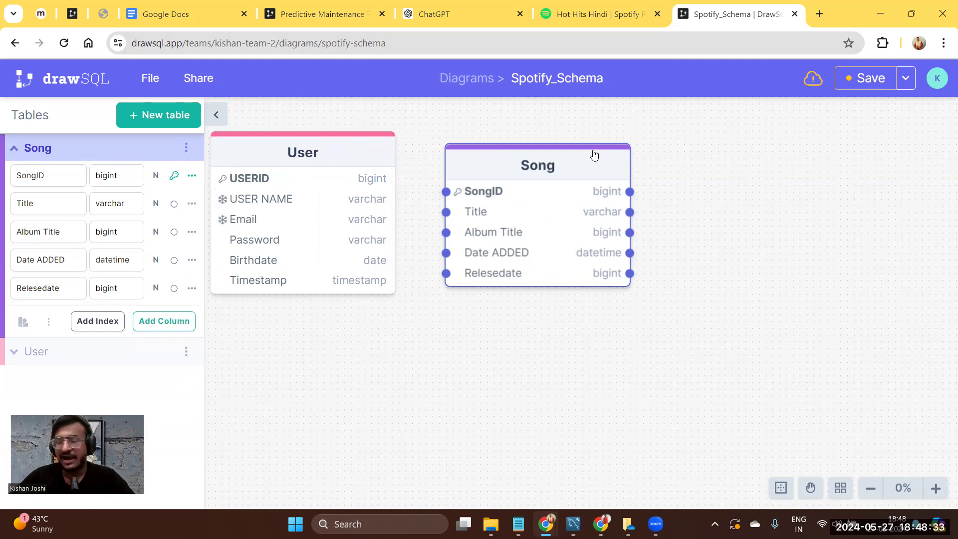
Switch to Spotify, return from the playlist to the home page, dismiss the terms of use notice and look through the home sections
click(605, 11)
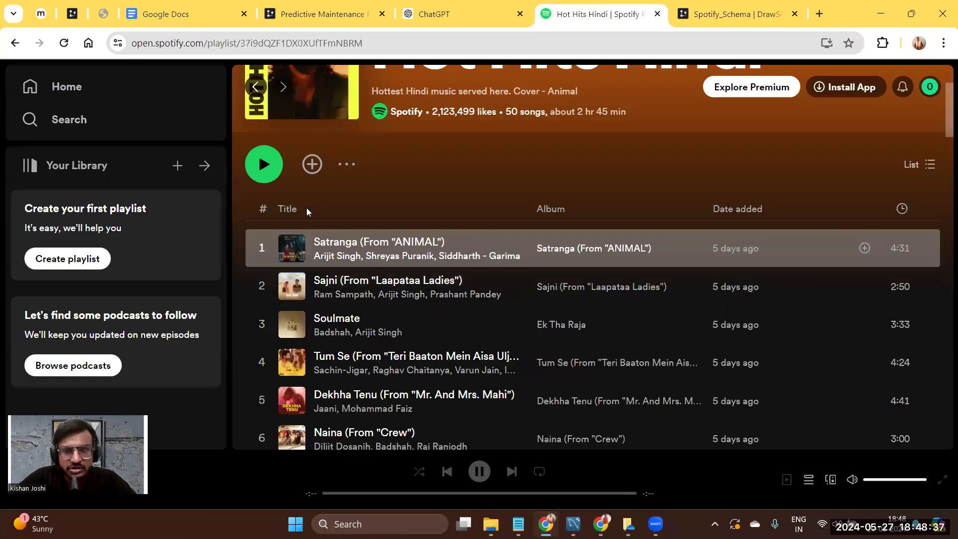
scroll(525, 159, up, 3)
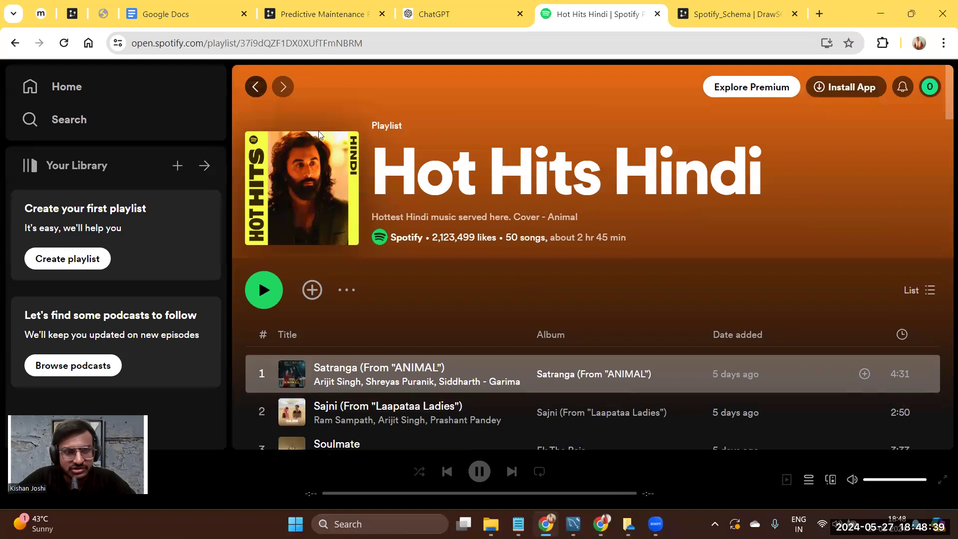
click(262, 88)
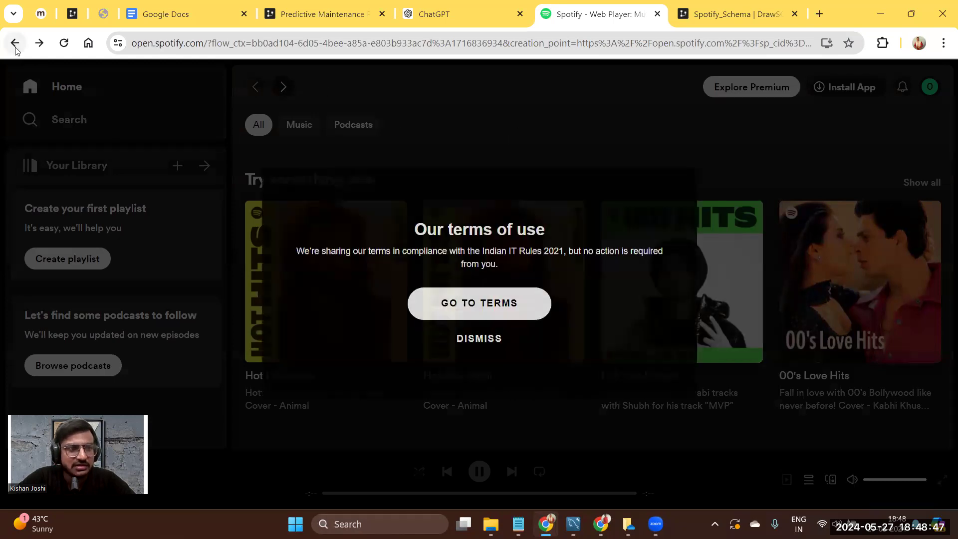
click(474, 338)
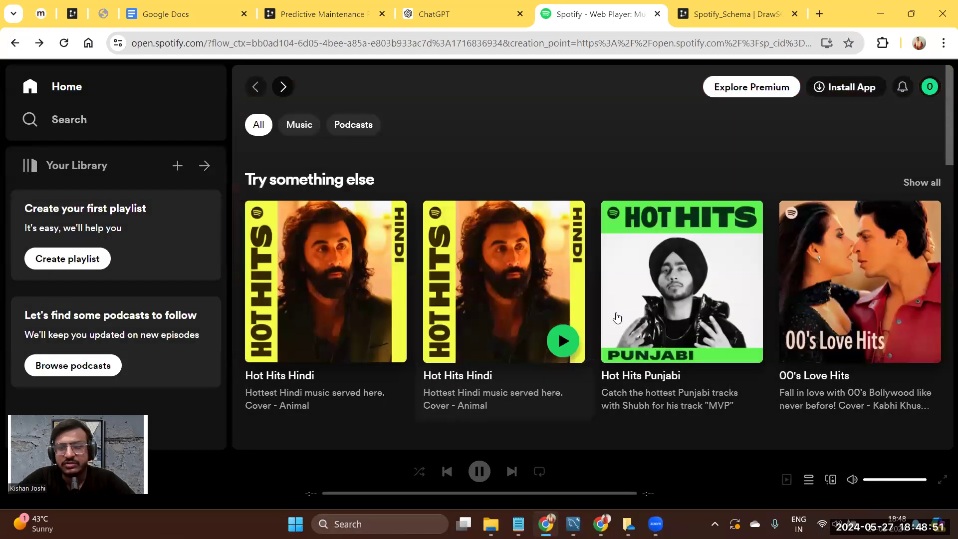
scroll(616, 316, down, 2)
scroll(616, 316, down, 8)
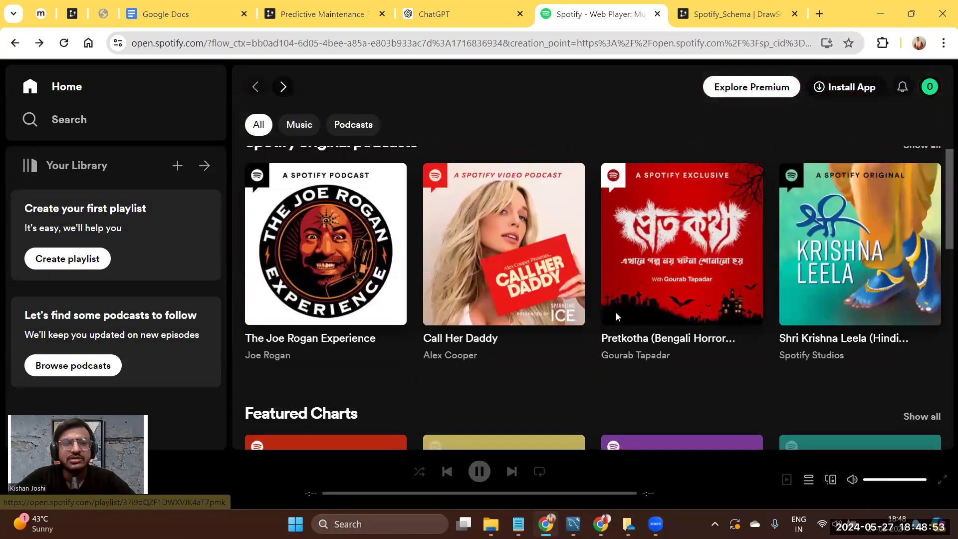
scroll(617, 317, up, 5)
scroll(617, 316, up, 5)
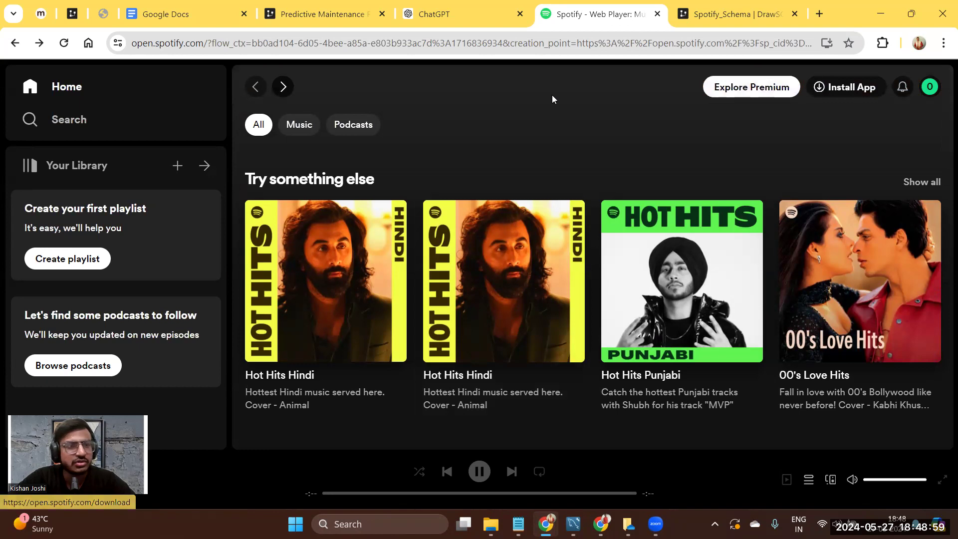
Search Spotify for "artists" and look through the results filtered to Artists
click(69, 125)
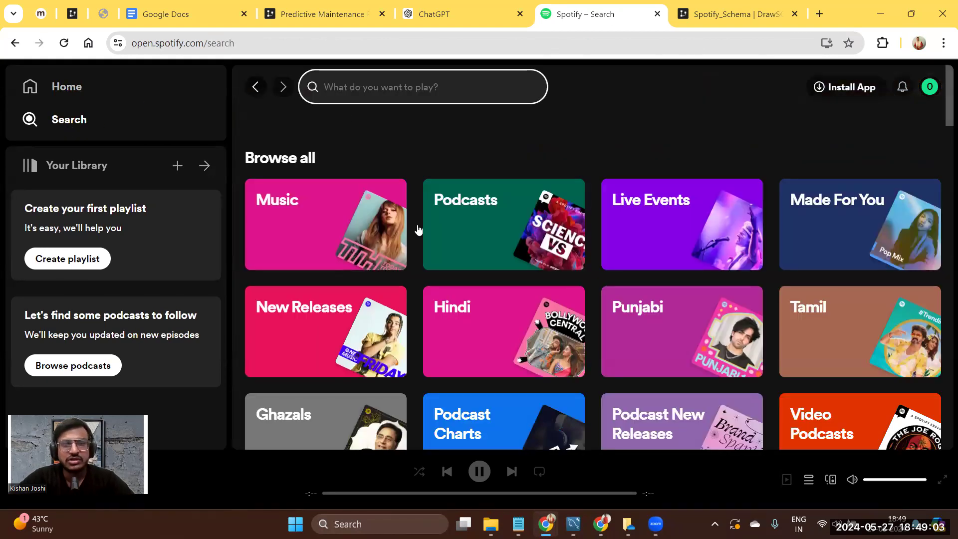
text(a)
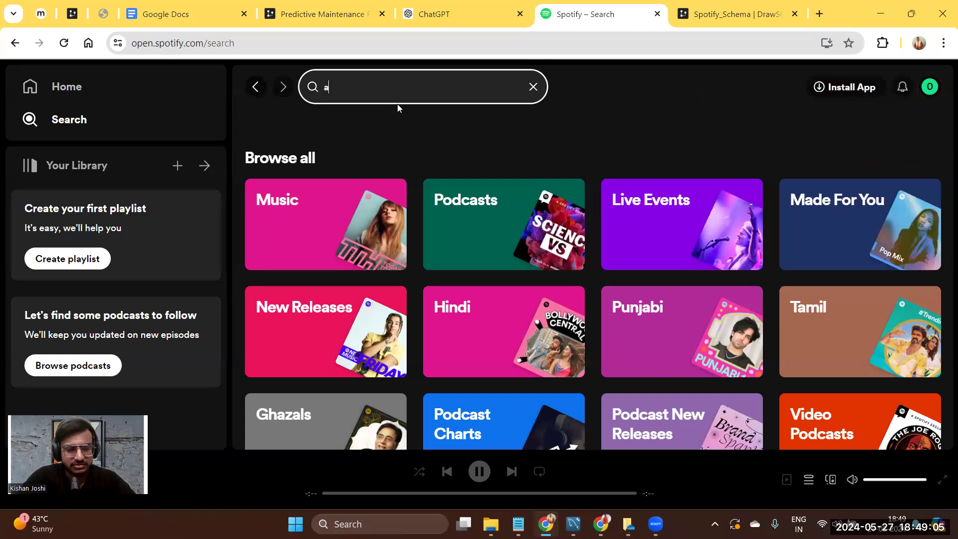
text(rti)
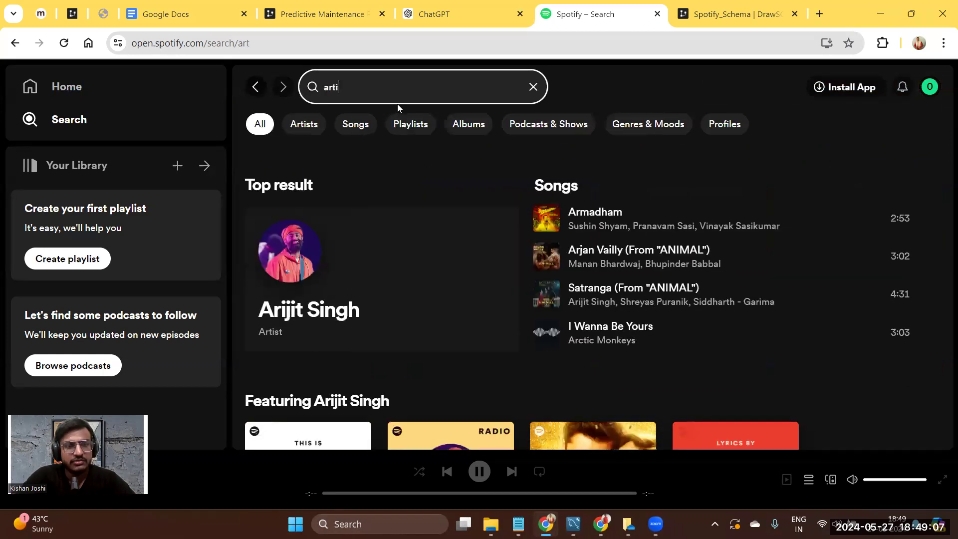
text(sts)
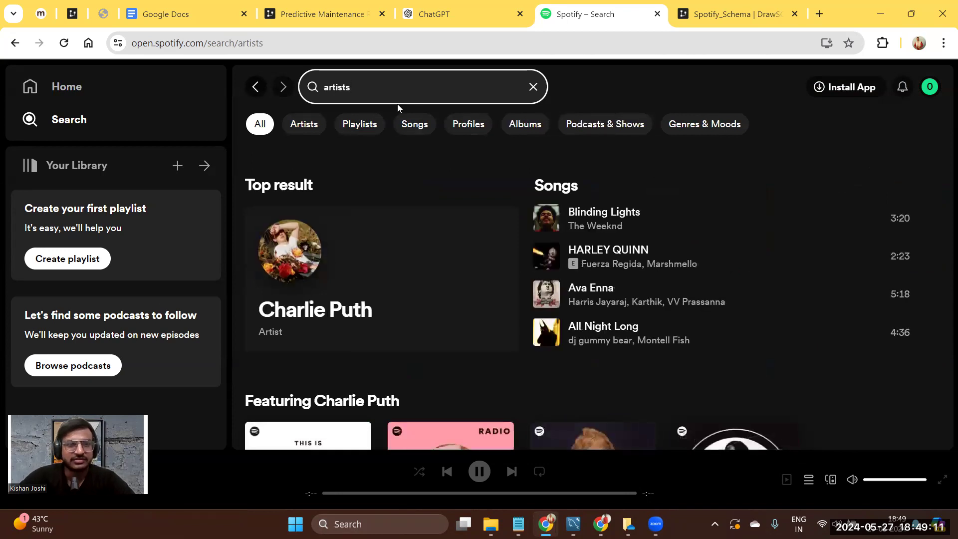
click(316, 127)
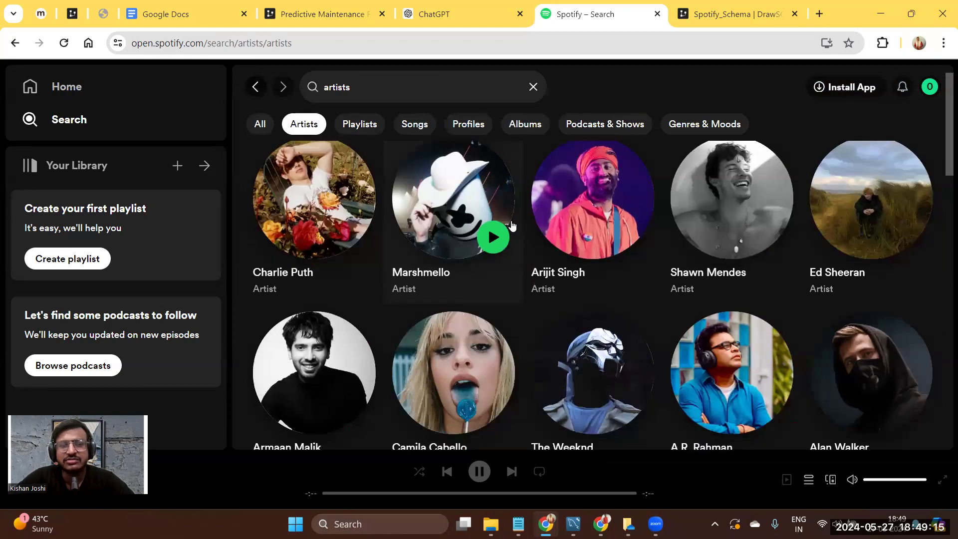
scroll(512, 225, down, 5)
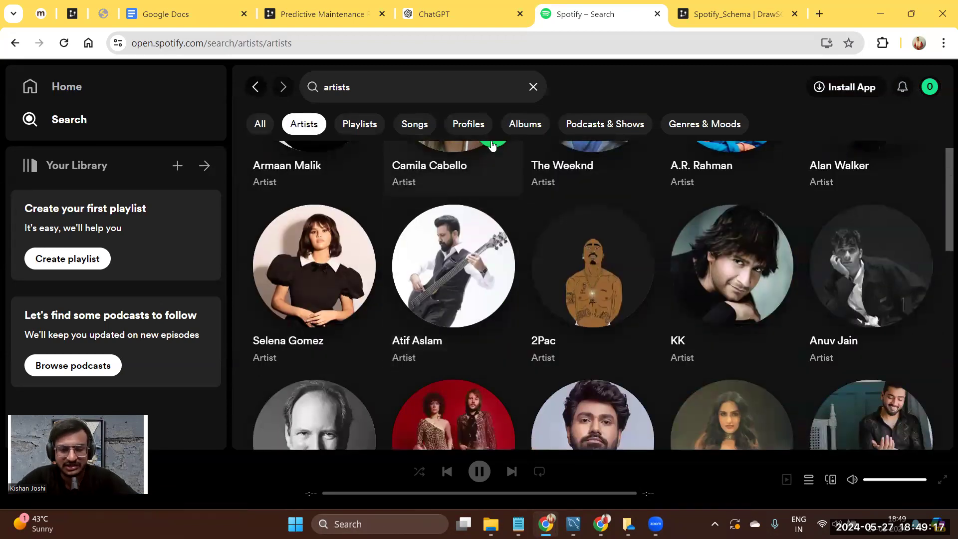
Show Spotify in full screen and search again for "artis", limiting the results to Artists
key(F11)
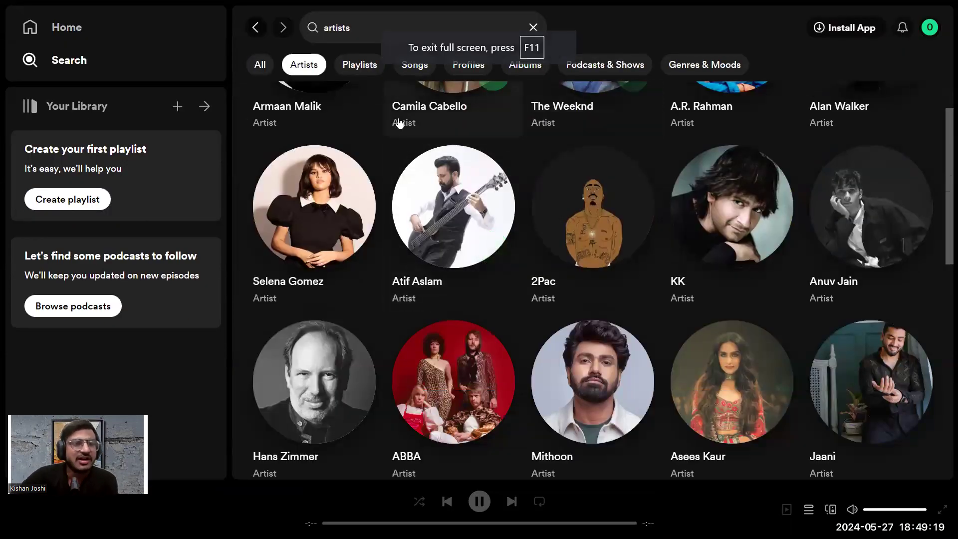
click(256, 29)
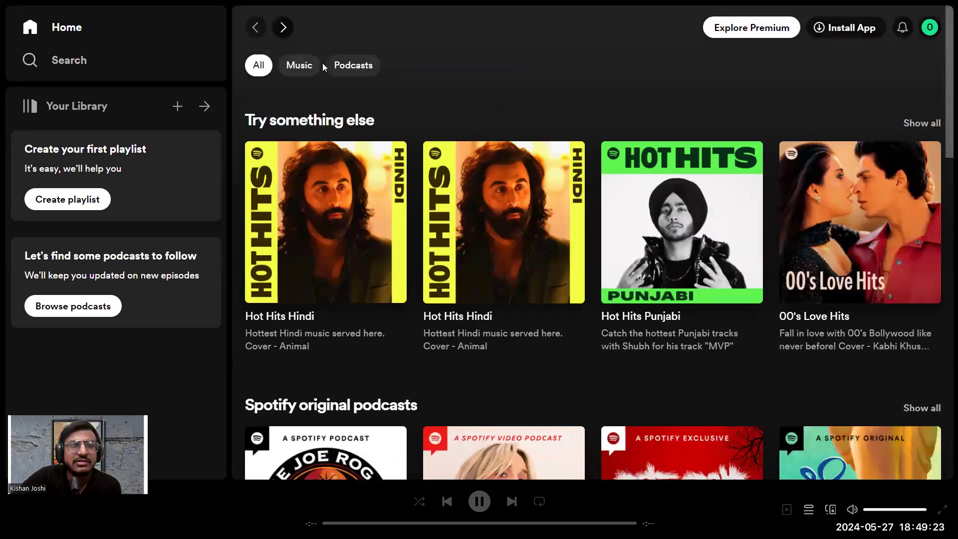
click(29, 69)
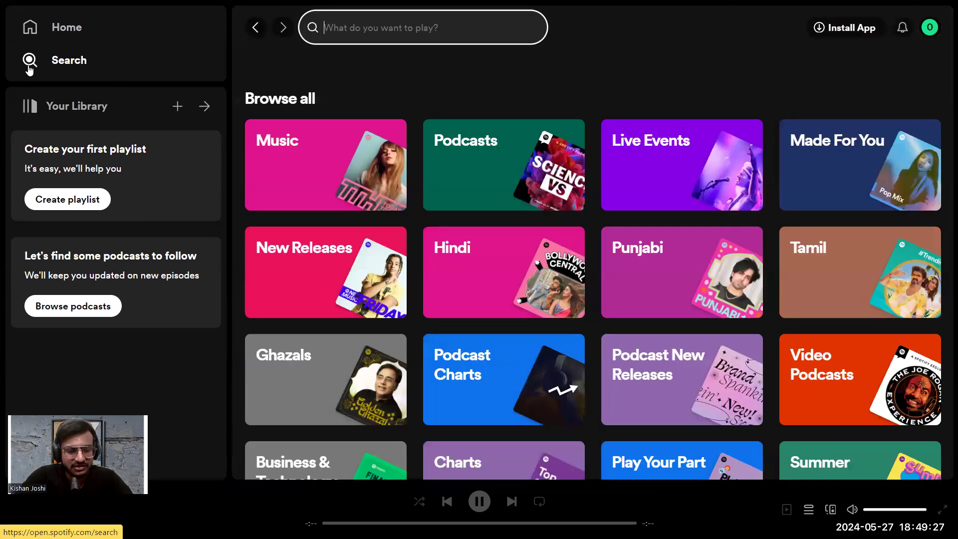
text(arij)
key(BackSpace)
key(BackSpace)
text(tis)
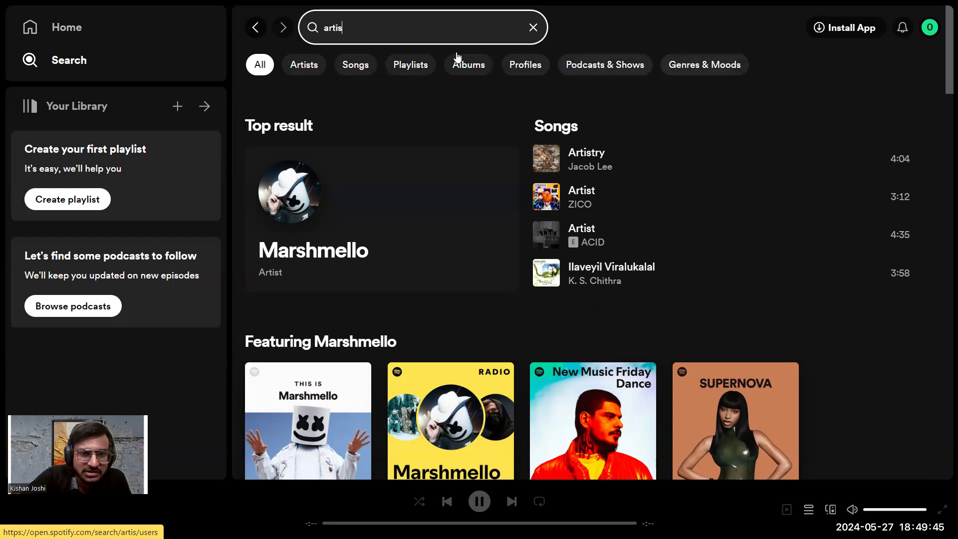
click(308, 65)
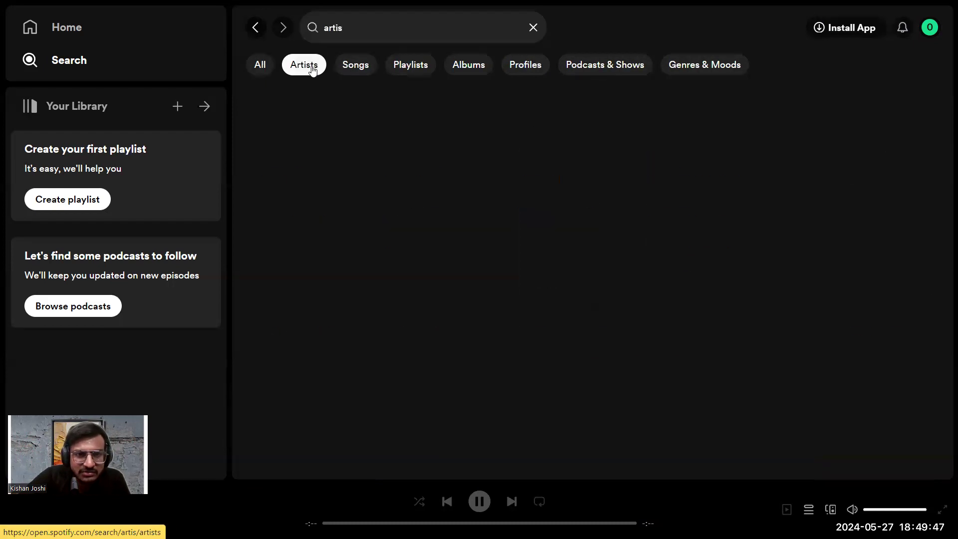
Examine the list of artists in the search results to see how Spotify presents artist entries
scroll(446, 170, down, 1)
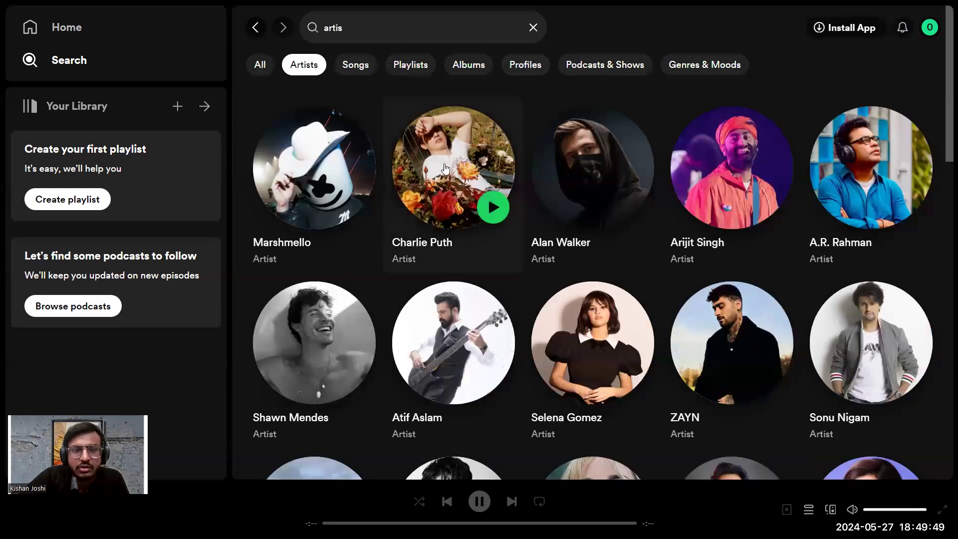
scroll(446, 169, down, 1)
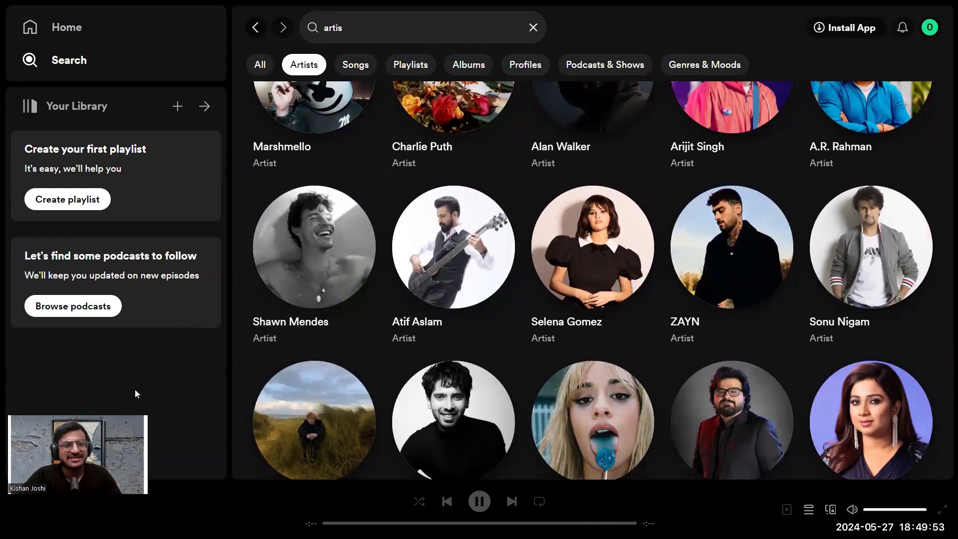
scroll(374, 280, down, 1)
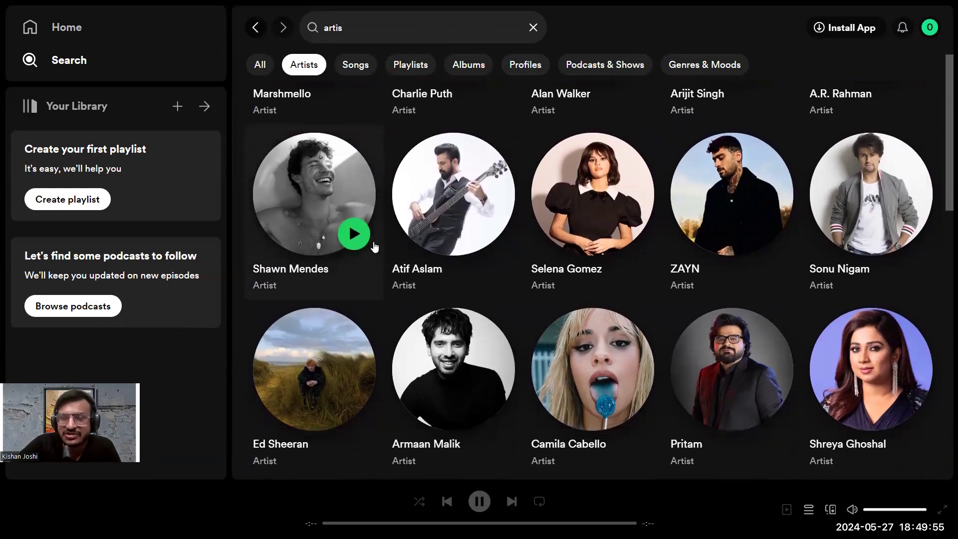
scroll(375, 246, down, 2)
scroll(375, 246, down, 3)
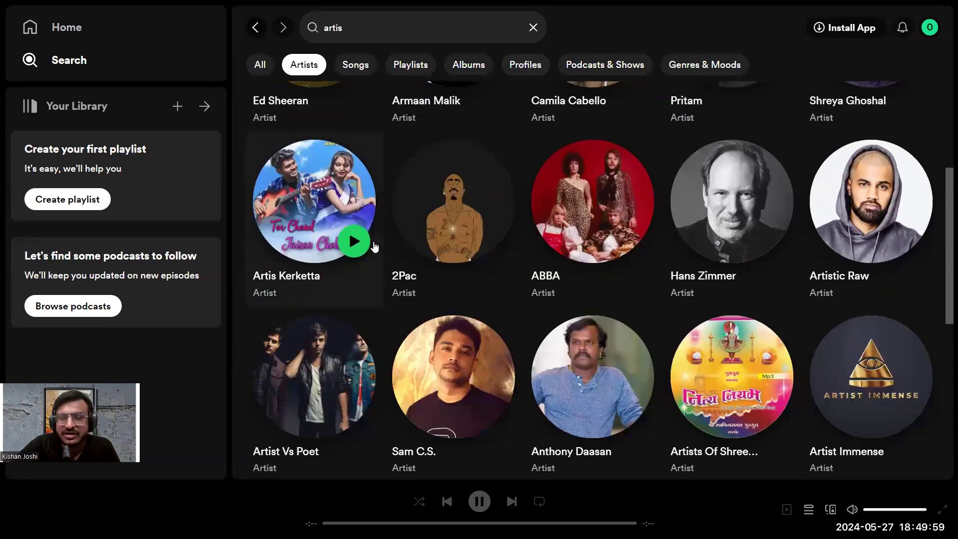
scroll(374, 247, up, 9)
scroll(375, 247, down, 5)
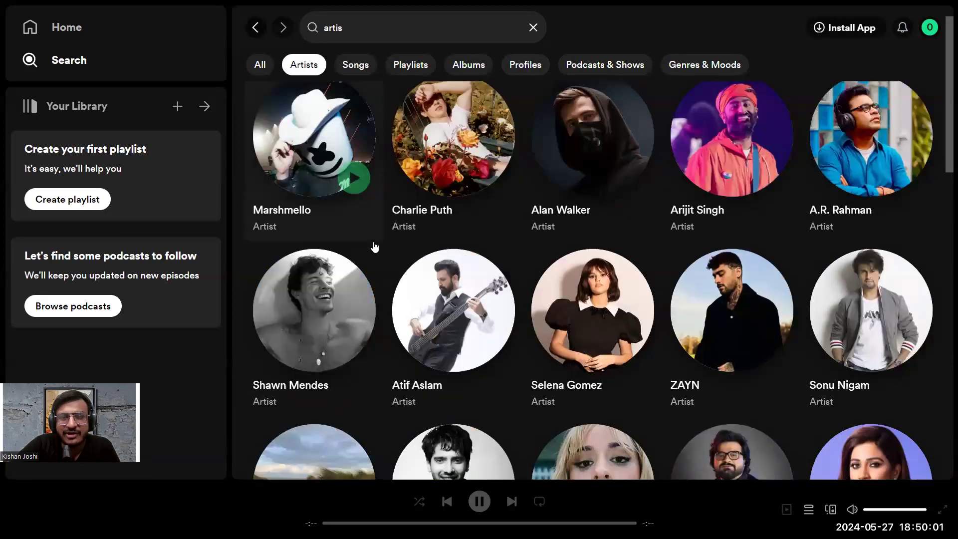
scroll(375, 246, up, 5)
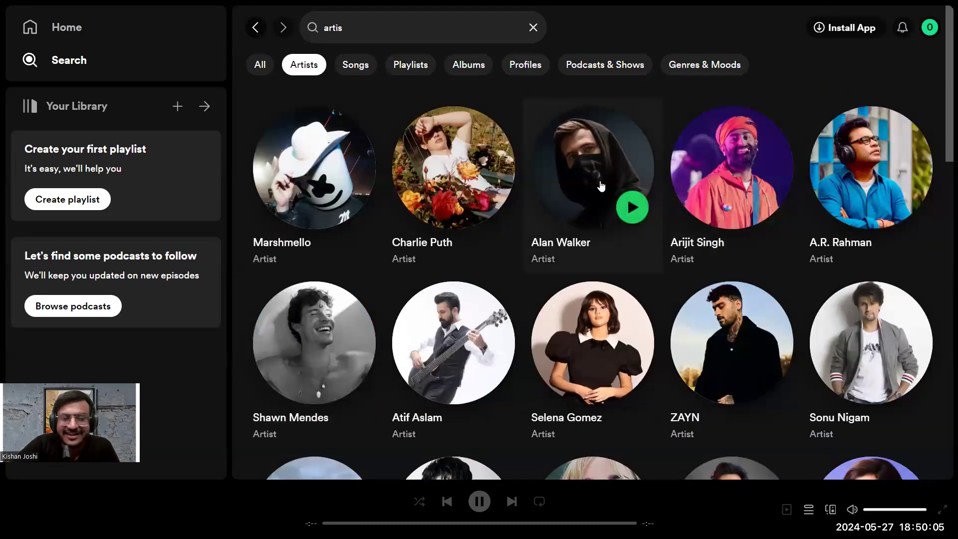
scroll(614, 195, down, 7)
scroll(601, 187, down, 5)
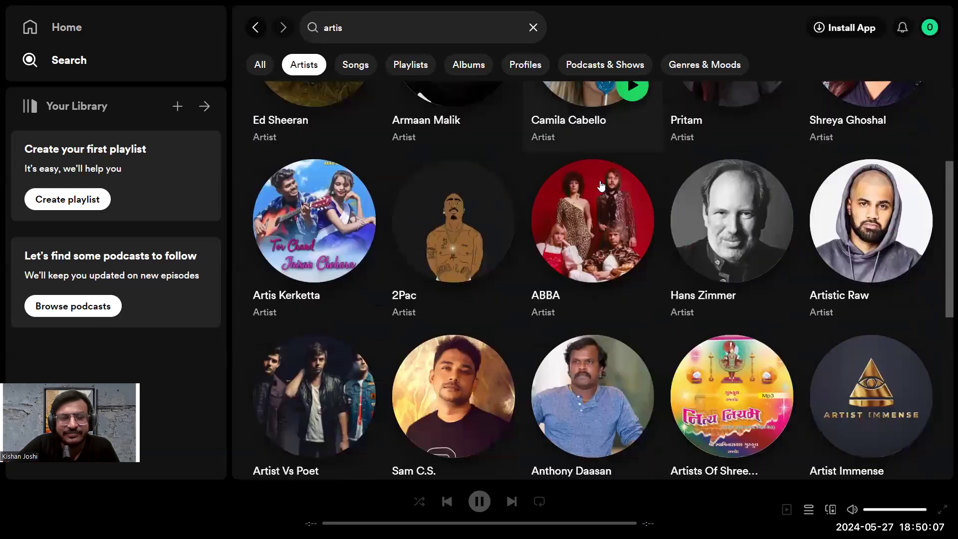
scroll(601, 187, down, 4)
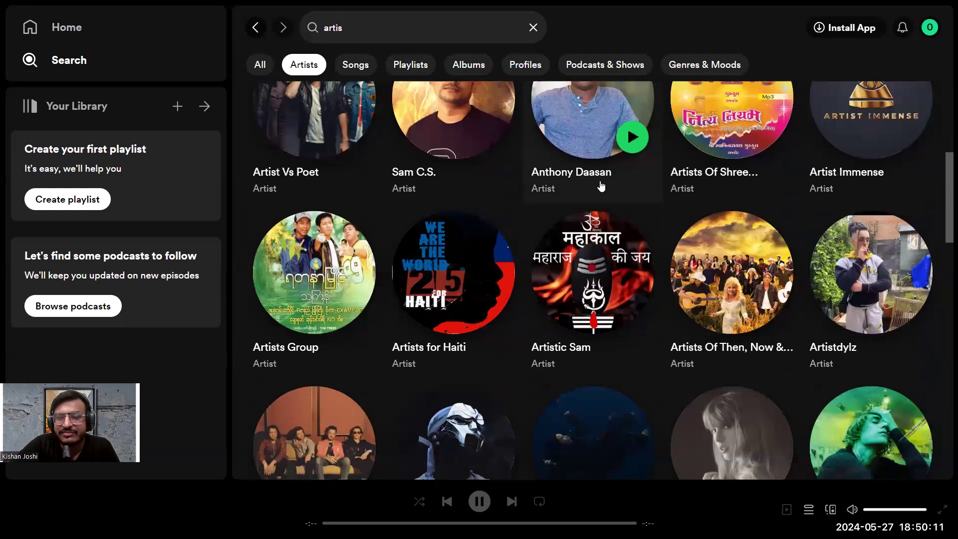
scroll(601, 186, down, 1)
scroll(601, 186, down, 3)
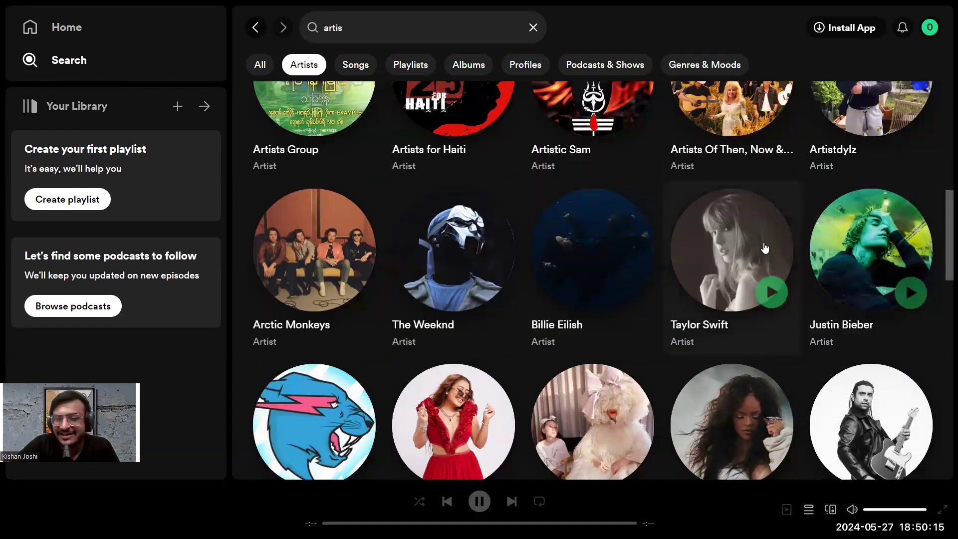
Open Taylor Swift's artist page and play Fortnight (feat. Post Malone) from the Popular songs, raising the volume
click(726, 273)
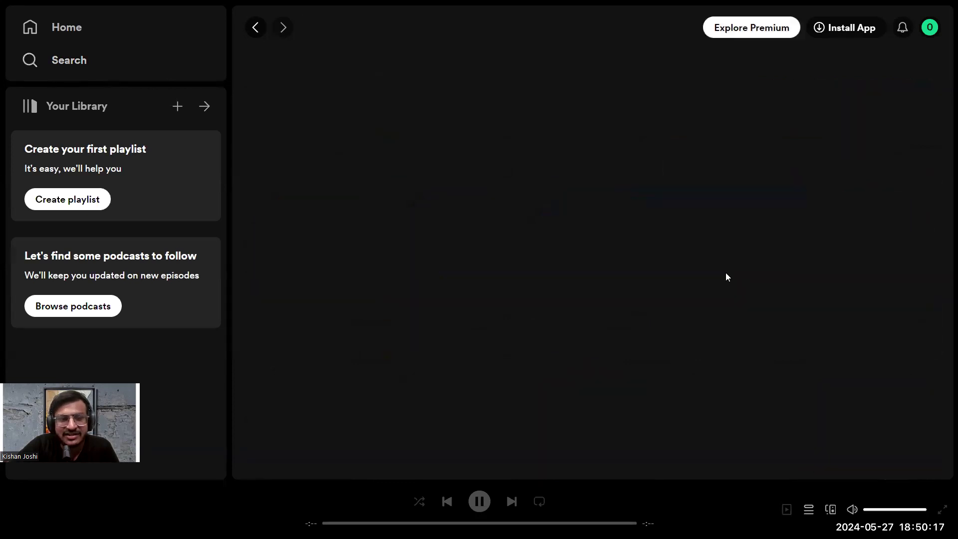
scroll(601, 221, down, 4)
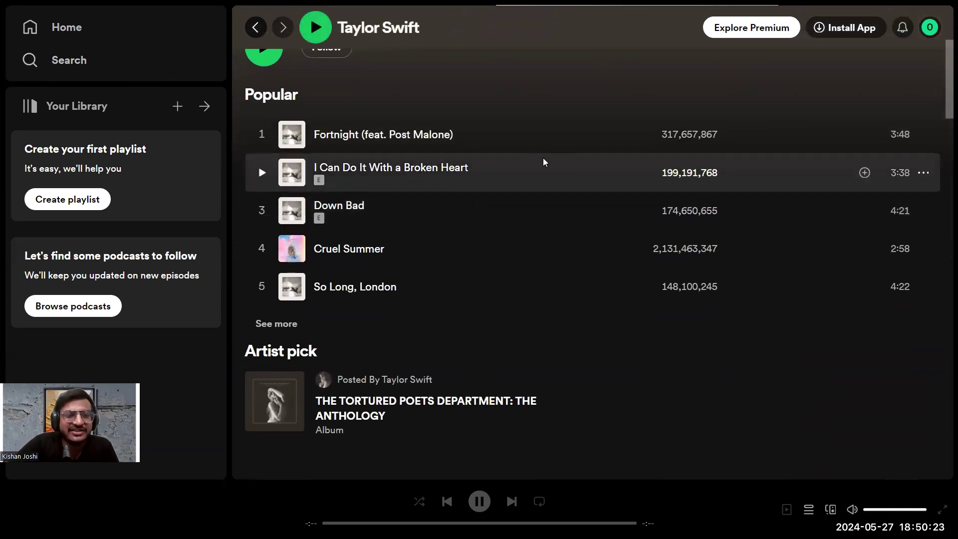
click(261, 135)
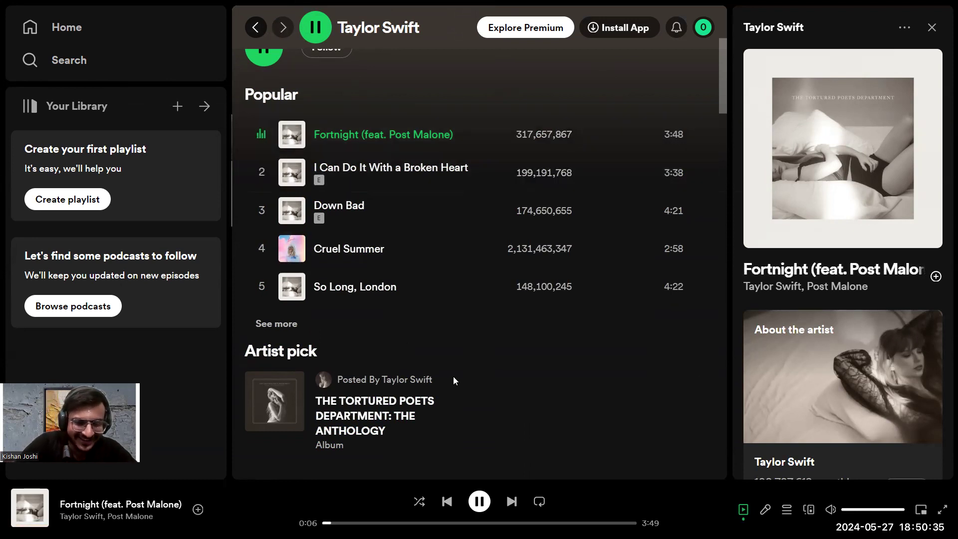
key(XF86AudioRaiseVolume)
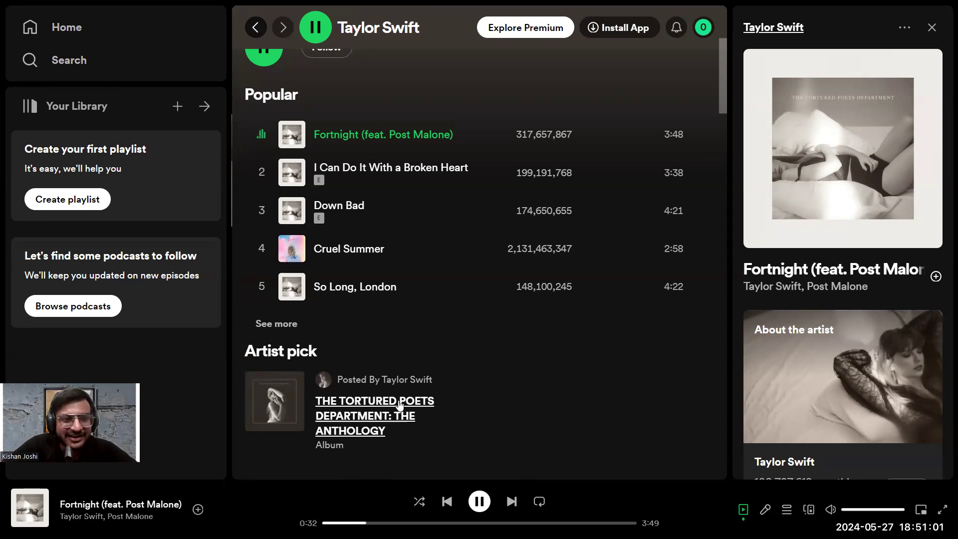
Play Cruel Summer and So Long, London from the Popular songs, pausing the latter and closing the now-playing view
click(261, 246)
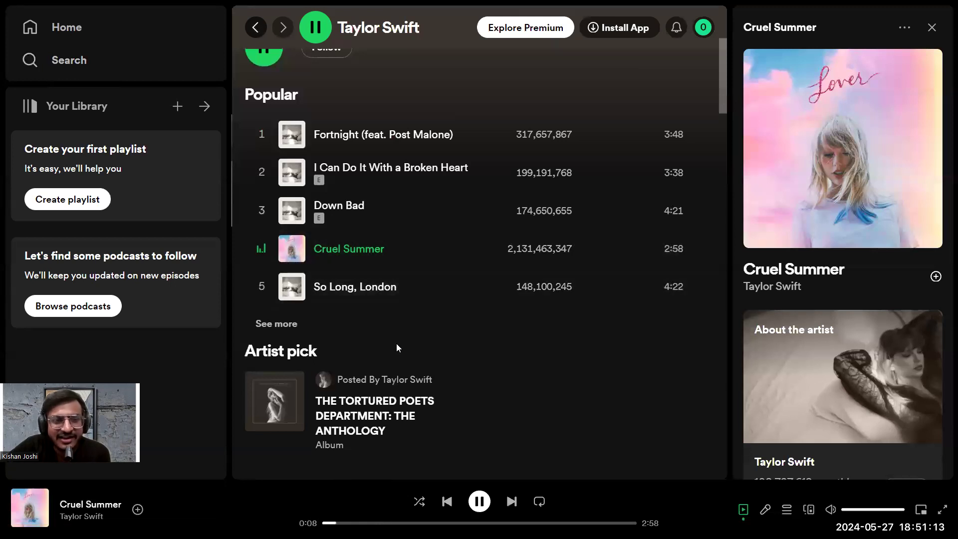
click(259, 287)
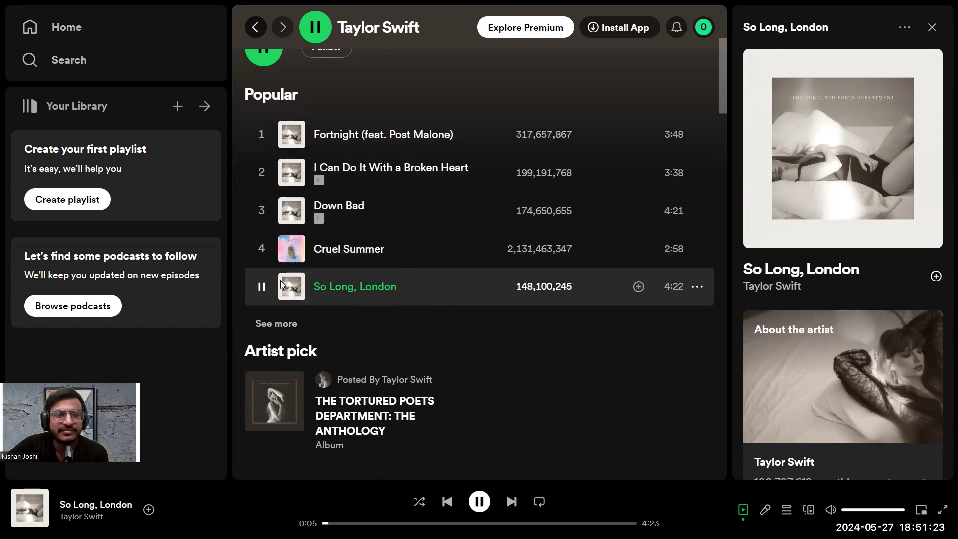
click(261, 287)
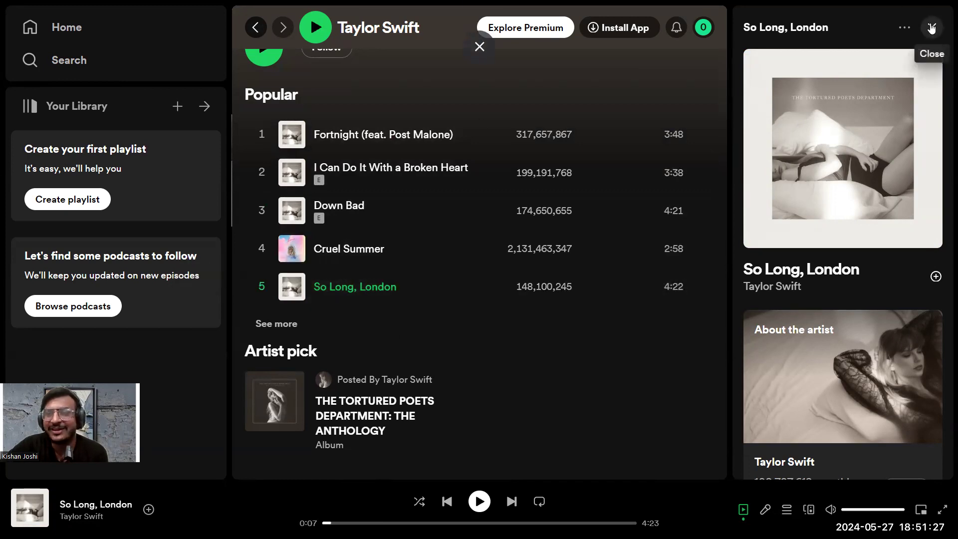
click(931, 28)
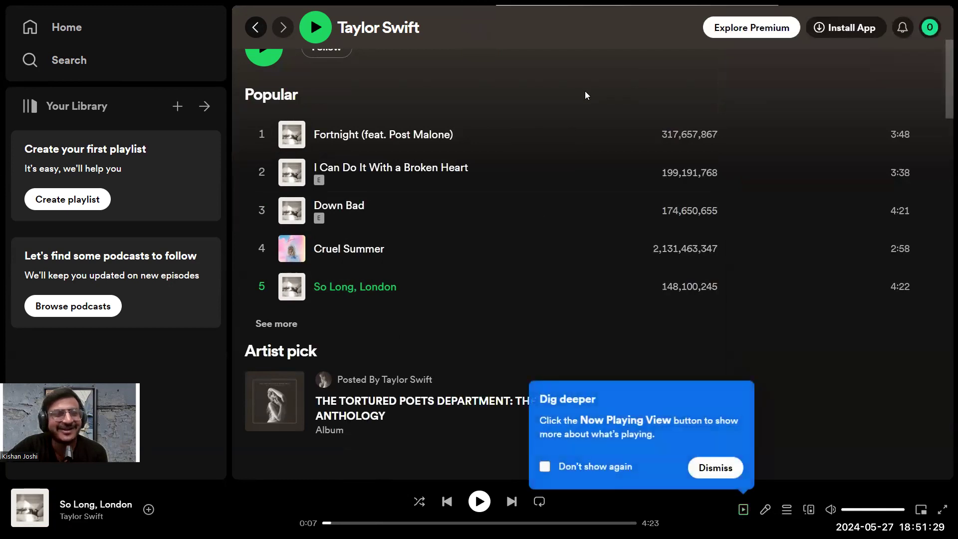
Return from Taylor Swift's page to the artist search results and examine the artists listed there
click(256, 26)
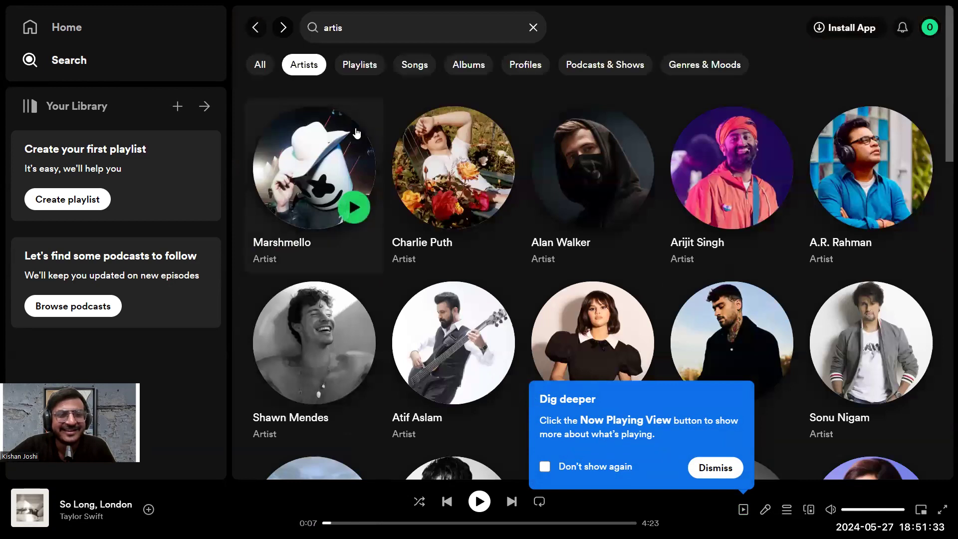
scroll(357, 134, down, 2)
scroll(357, 133, down, 10)
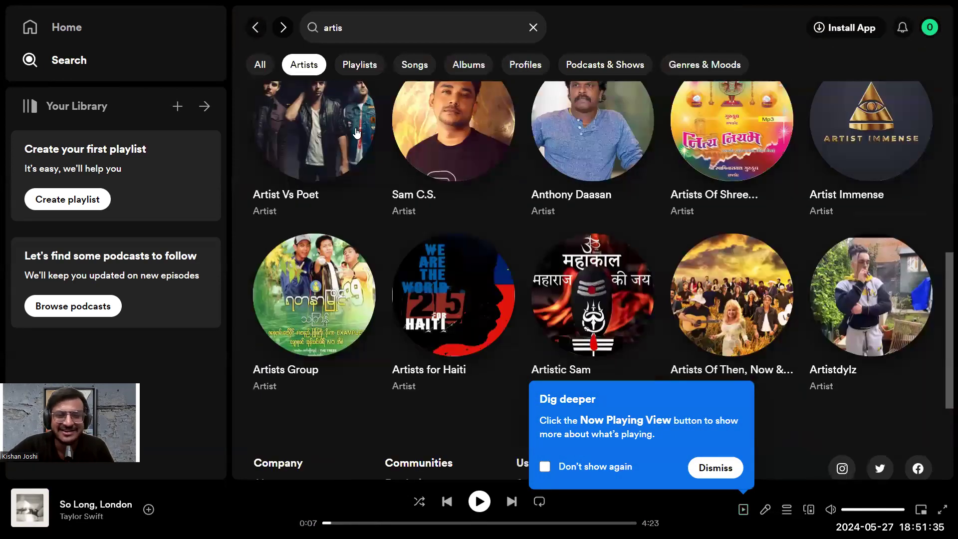
scroll(357, 133, down, 5)
scroll(357, 134, down, 15)
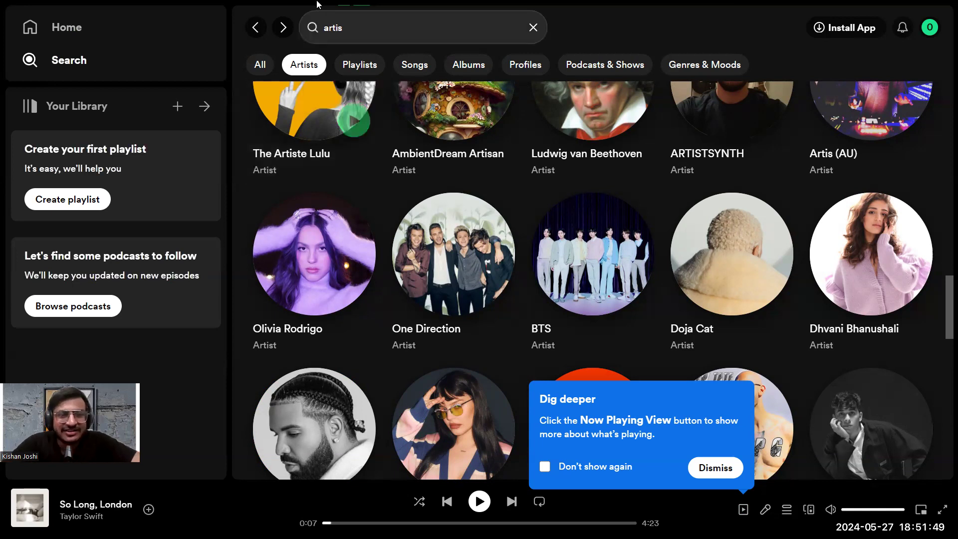
Limit the "artis" search results to Playlists and examine how playlist entries are presented
click(350, 66)
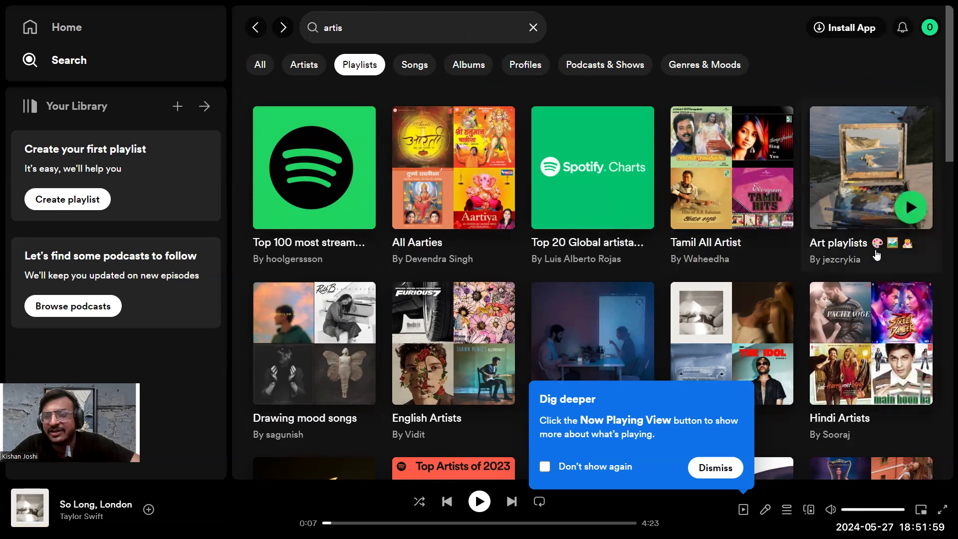
scroll(463, 274, down, 5)
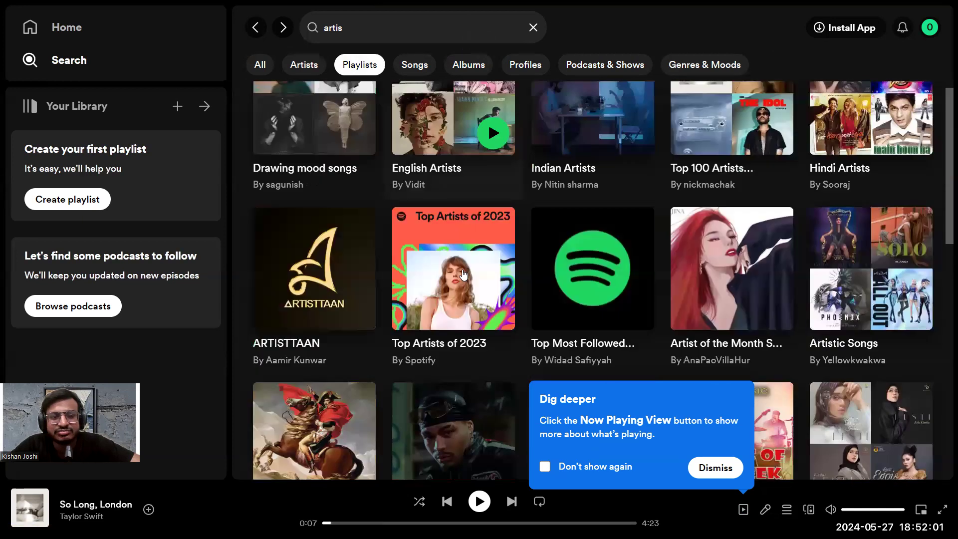
scroll(464, 274, down, 5)
scroll(462, 270, down, 5)
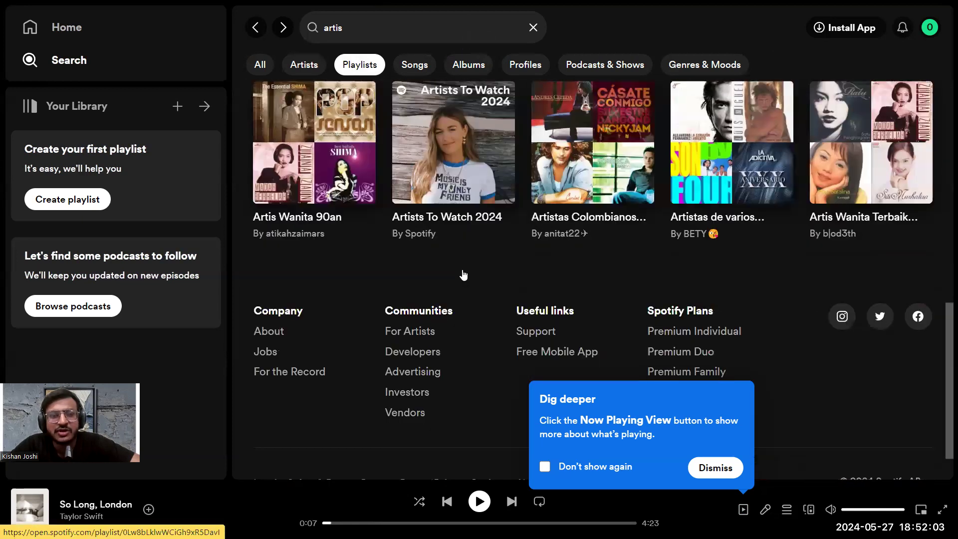
scroll(461, 274, up, 15)
Open the All Aarties playlist, play Om Jai Jagdish Hare briefly, pause it and return to the search results
click(442, 207)
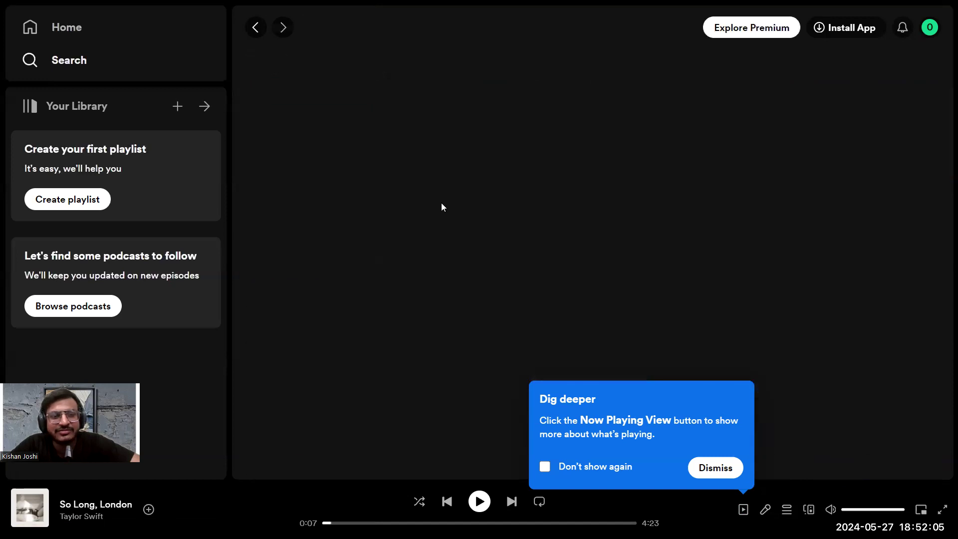
scroll(441, 203, down, 3)
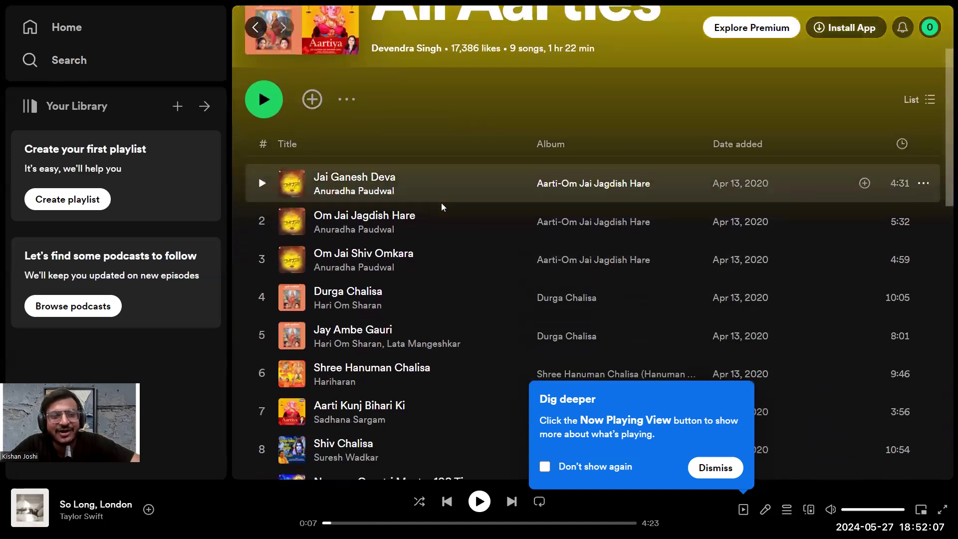
scroll(441, 202, up, 2)
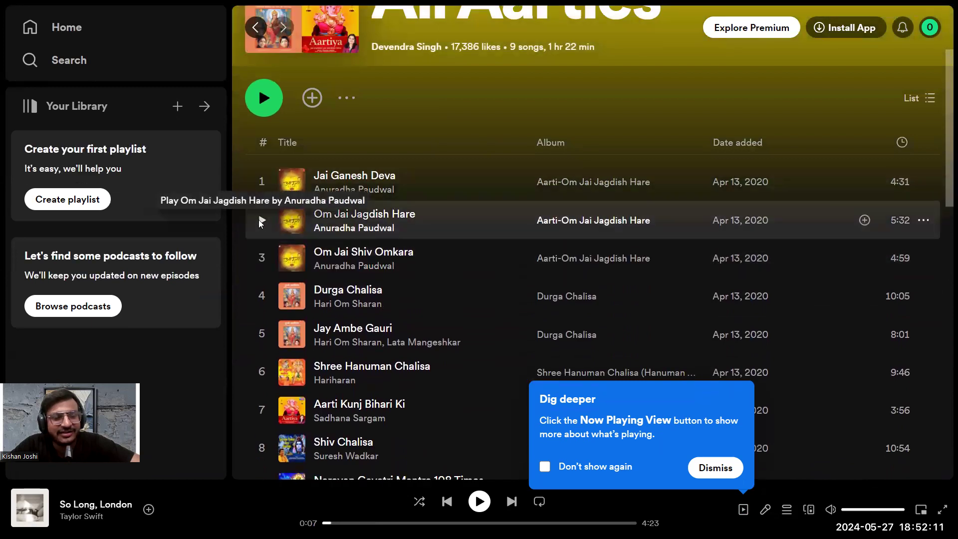
click(259, 220)
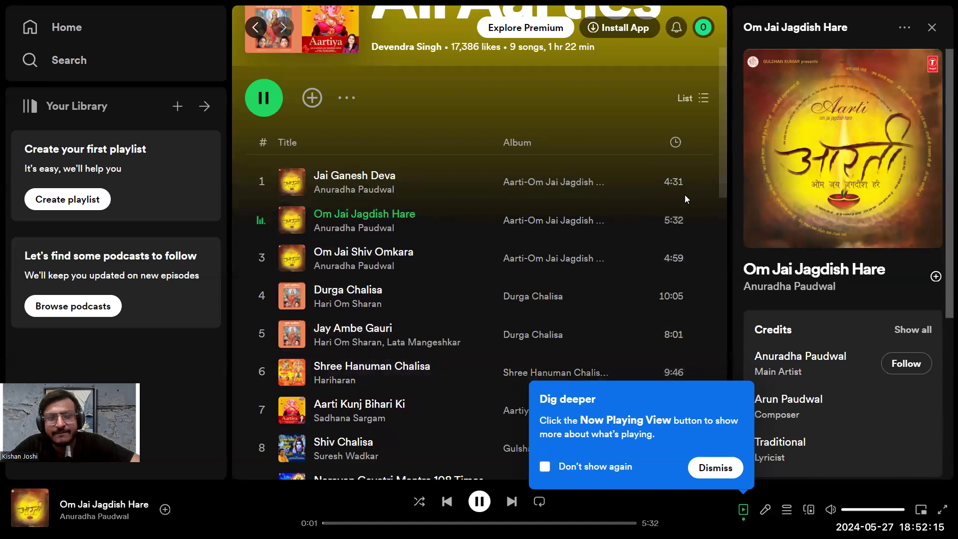
click(263, 99)
click(256, 28)
Look through the playlist results again and switch the search results to Genres & Moods
scroll(366, 200, down, 1)
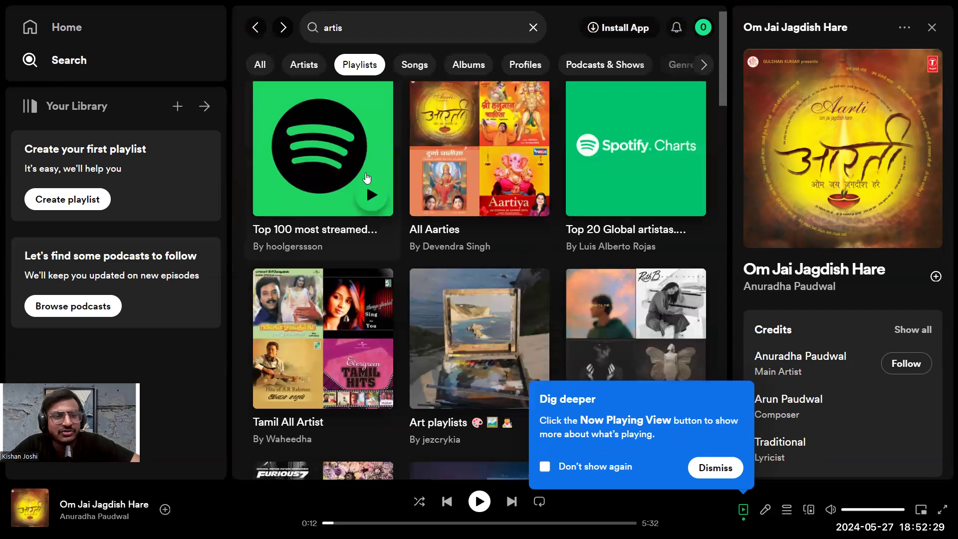
scroll(366, 178, down, 15)
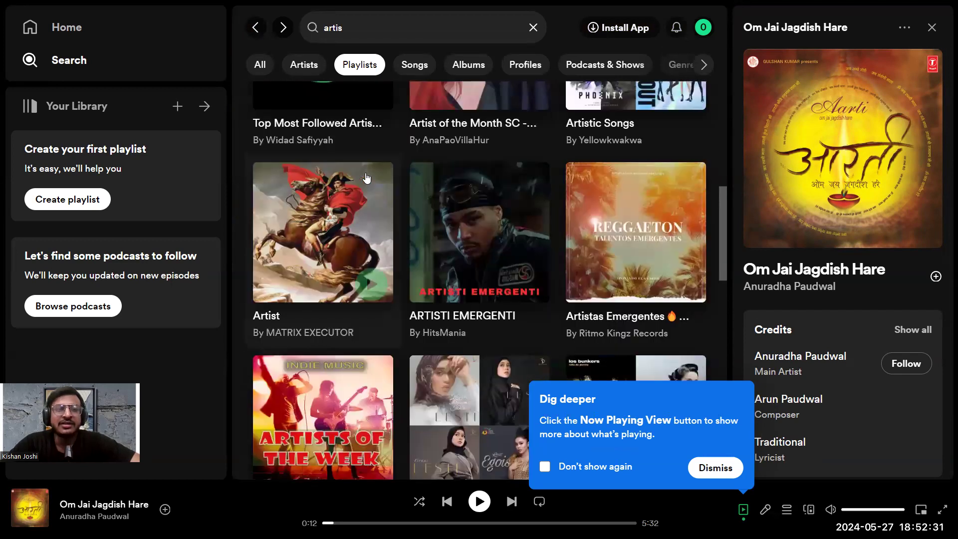
scroll(366, 178, up, 5)
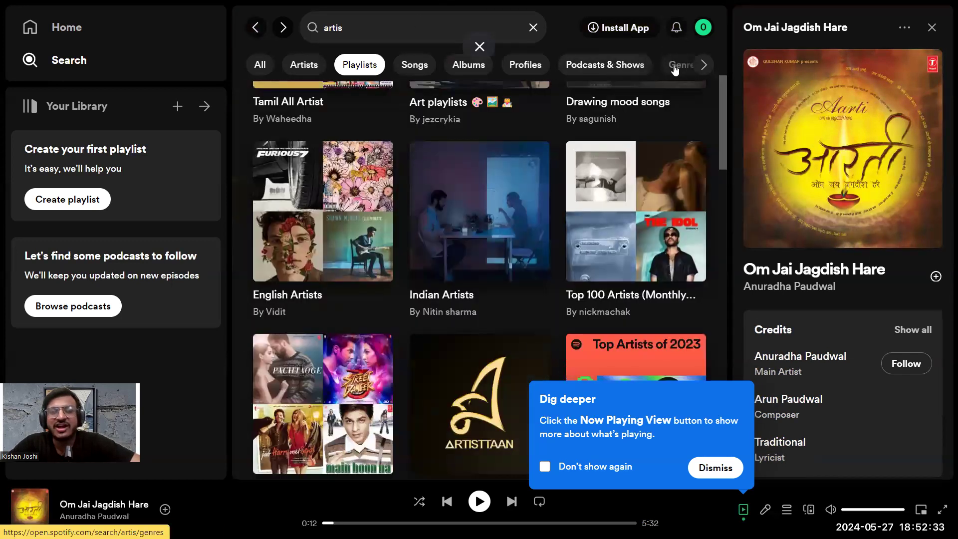
click(674, 66)
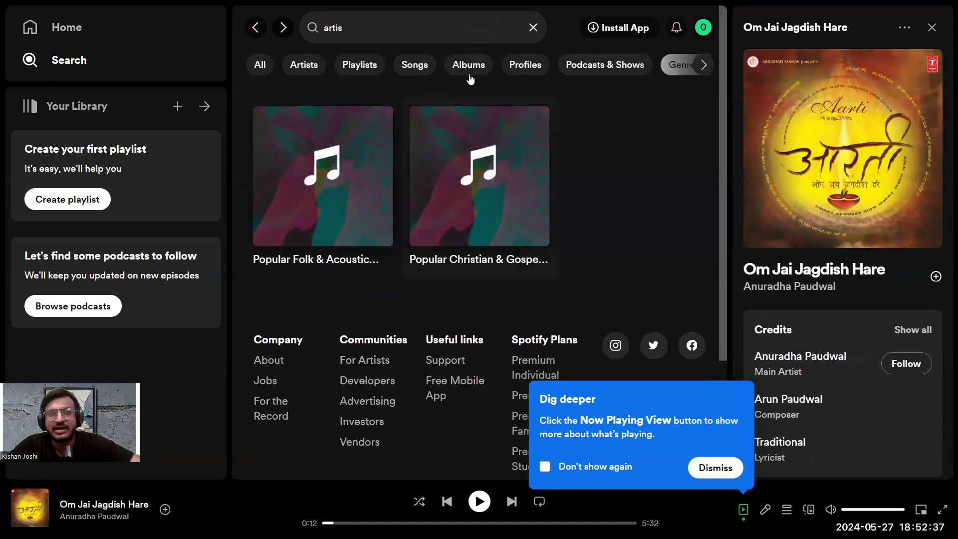
Go back to the home page, view the Explore Premium offer and return to the home page
click(259, 29)
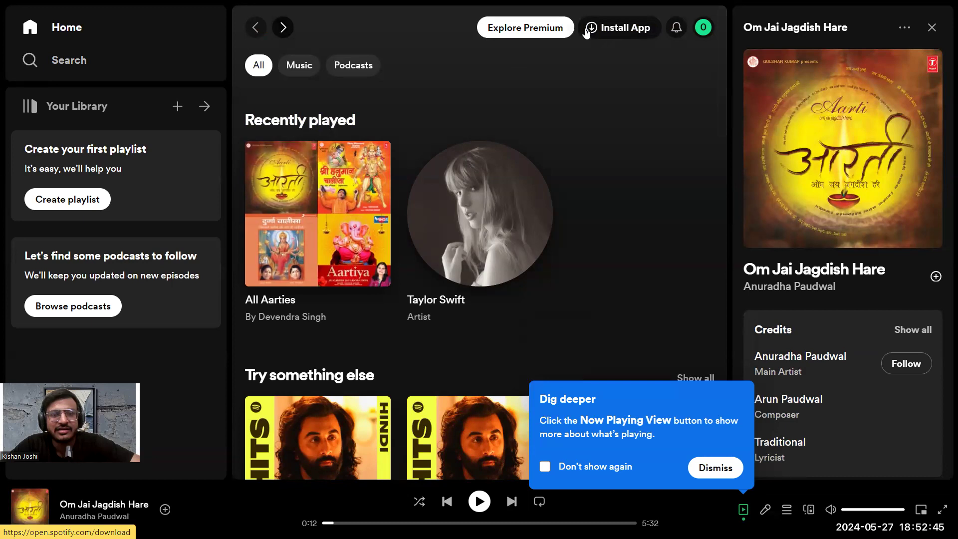
click(552, 31)
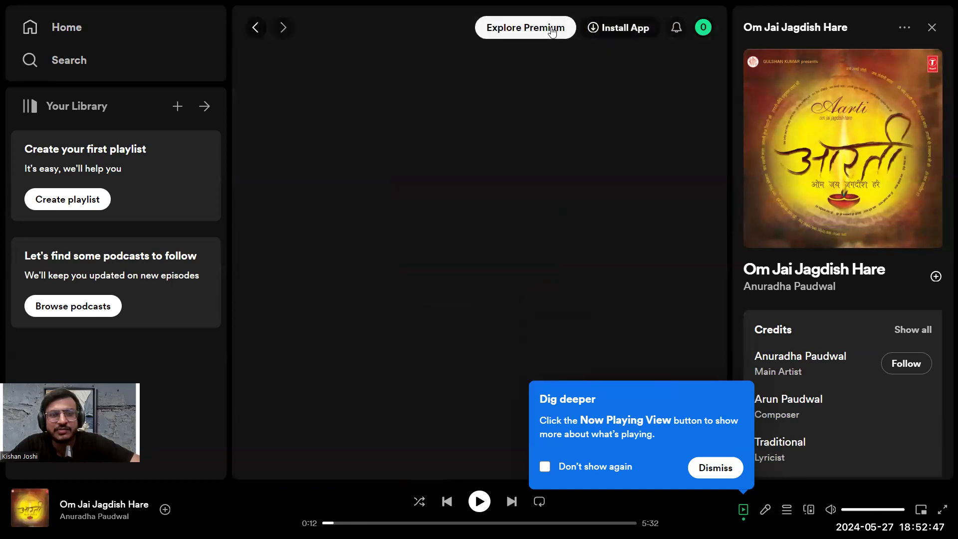
scroll(587, 249, down, 2)
scroll(587, 253, up, 2)
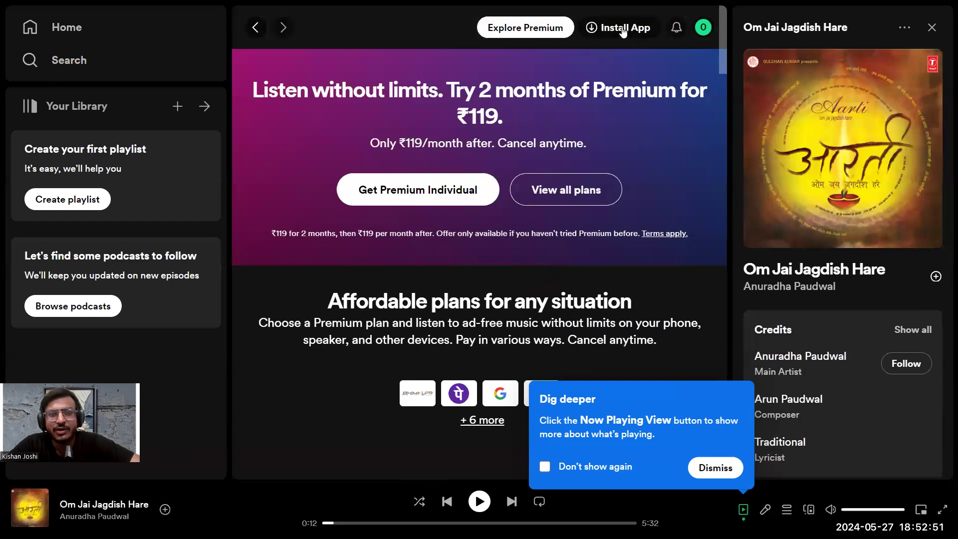
click(255, 27)
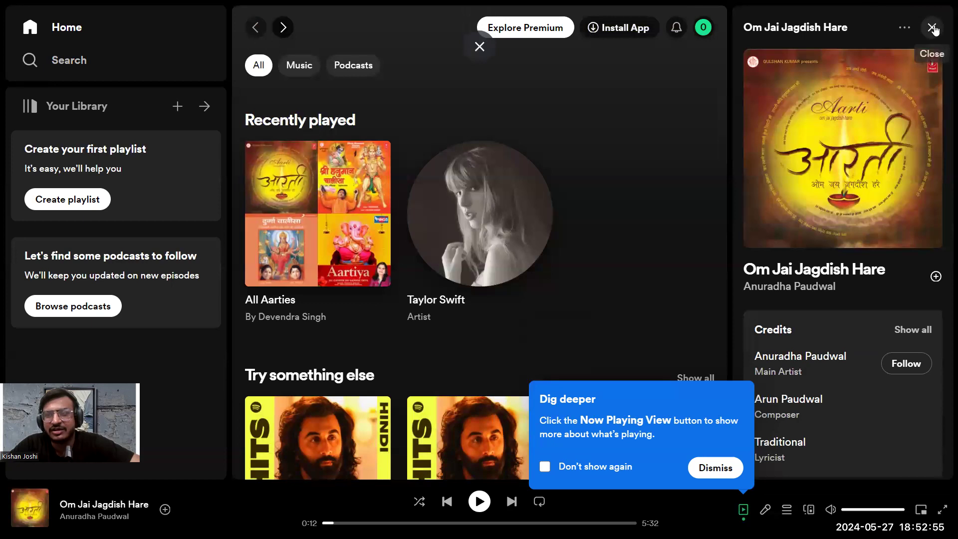
Close the now-playing view, leave full screen and look through the home page down to its footer
click(932, 27)
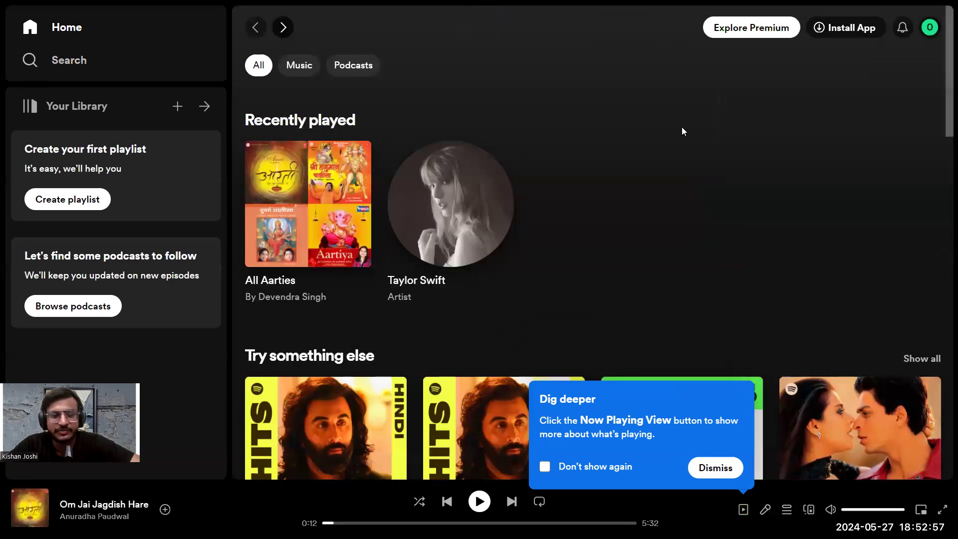
key(F11)
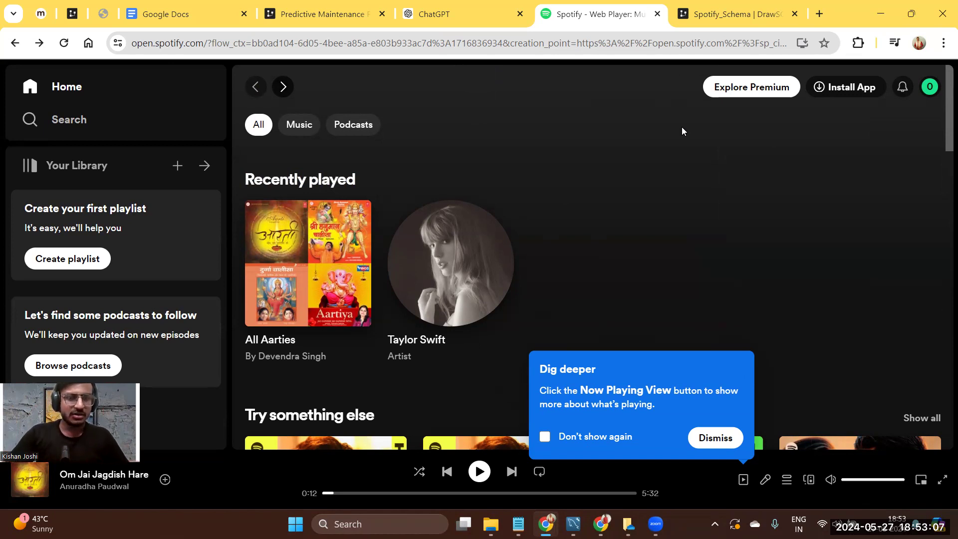
scroll(391, 262, down, 5)
scroll(391, 264, down, 15)
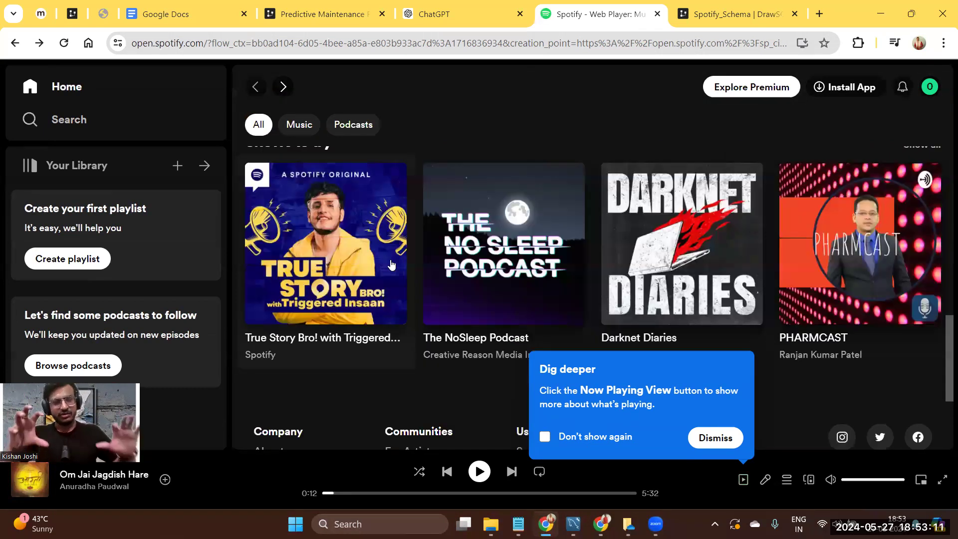
scroll(392, 265, down, 2)
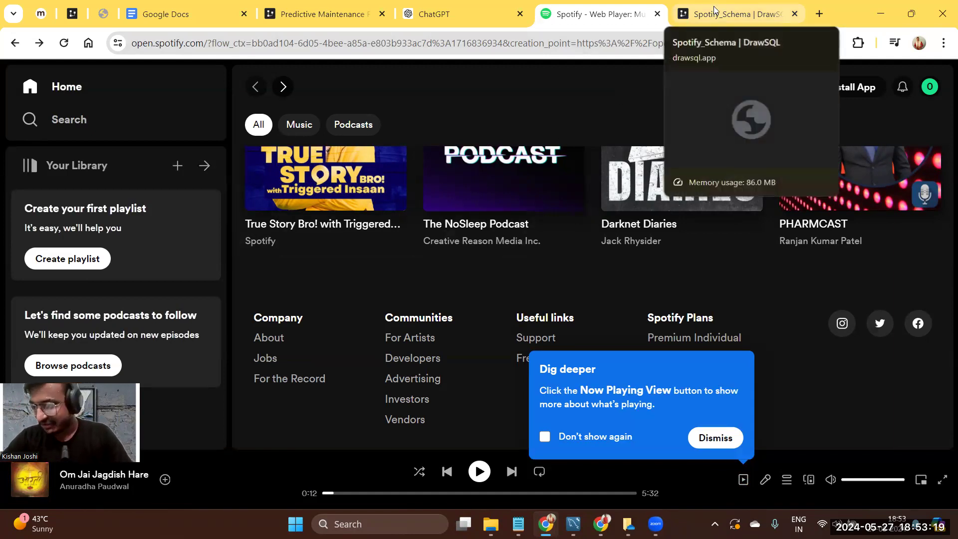
Switch to the Spotify_Schema diagram in DrawSQL and add a new table named Artists
click(712, 22)
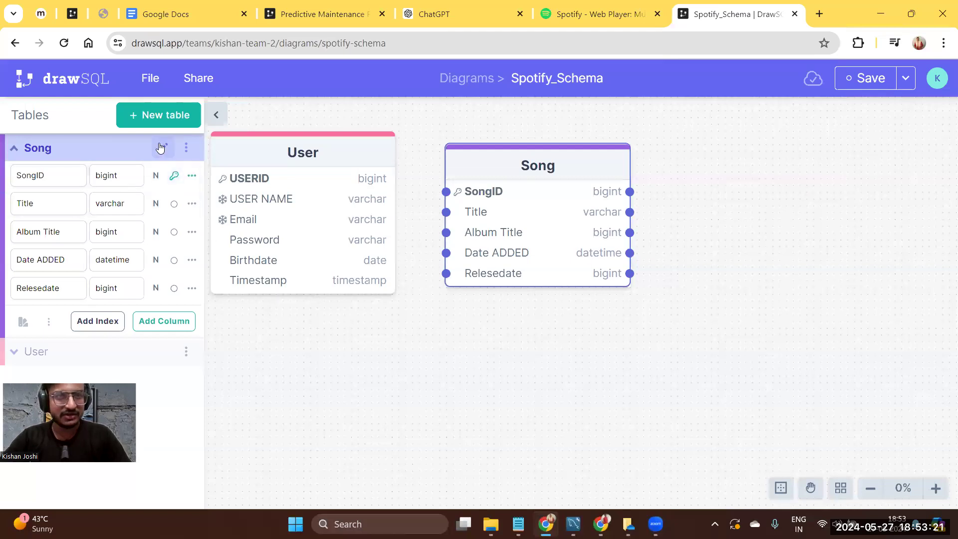
click(167, 122)
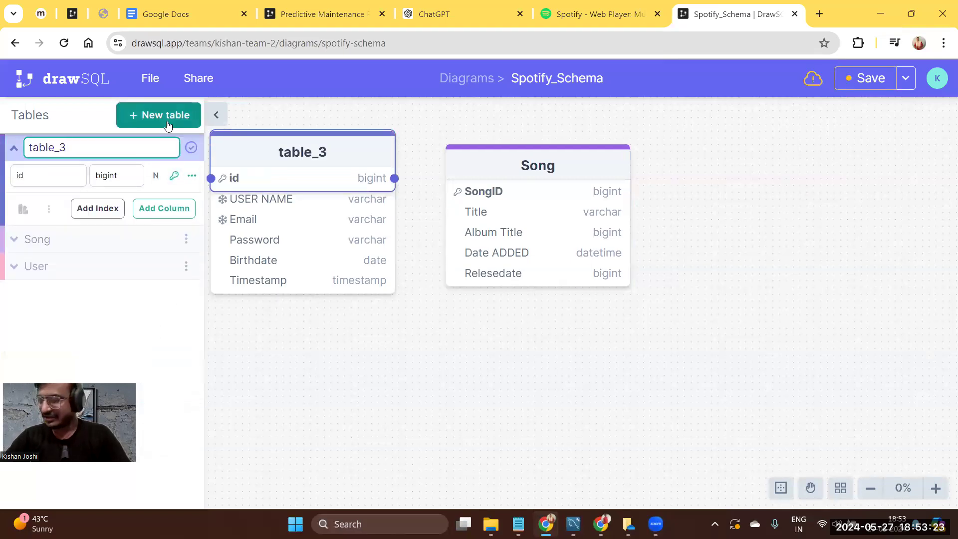
key(BackSpace)
key(BackSpace)
key(BackSpace)
key(BackSpace)
key(BackSpace)
key(BackSpace)
key(BackSpace)
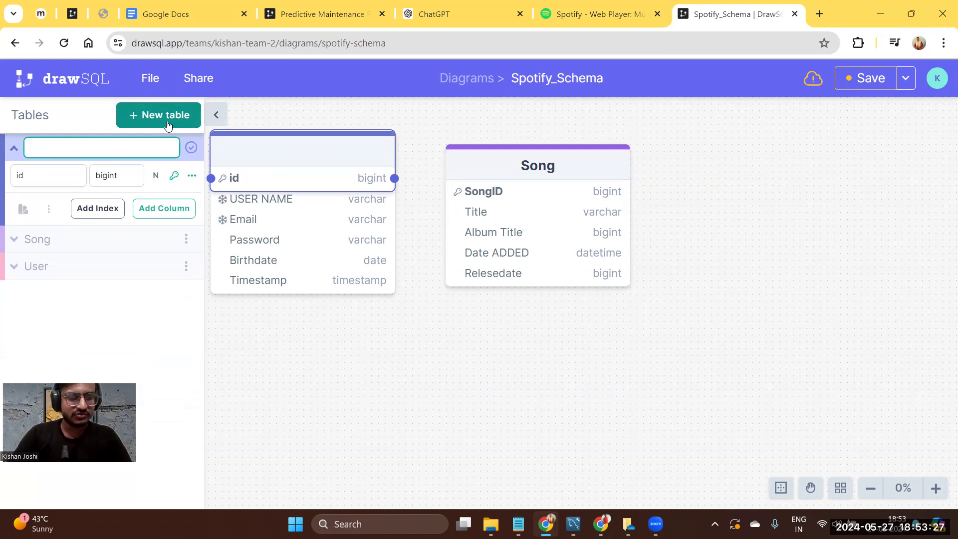
text(AR)
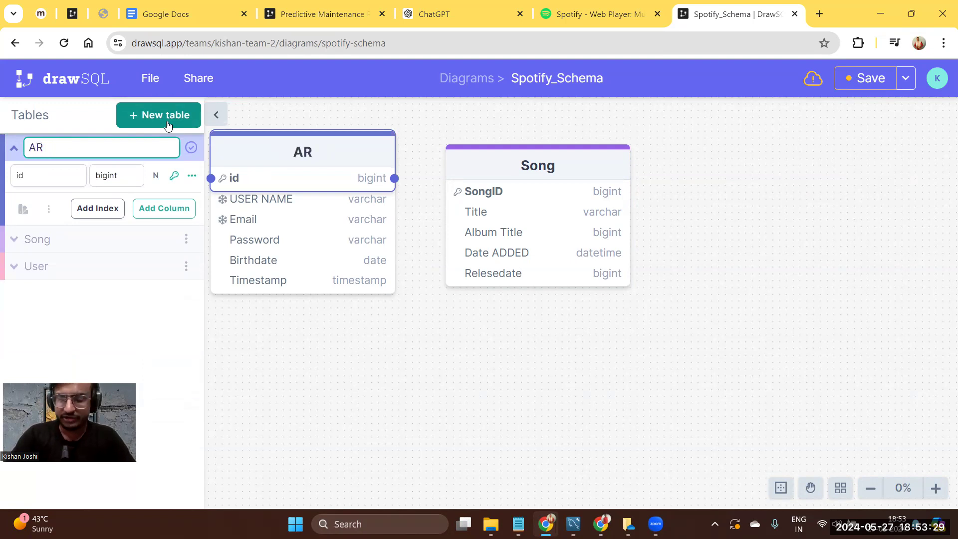
key(BackSpace)
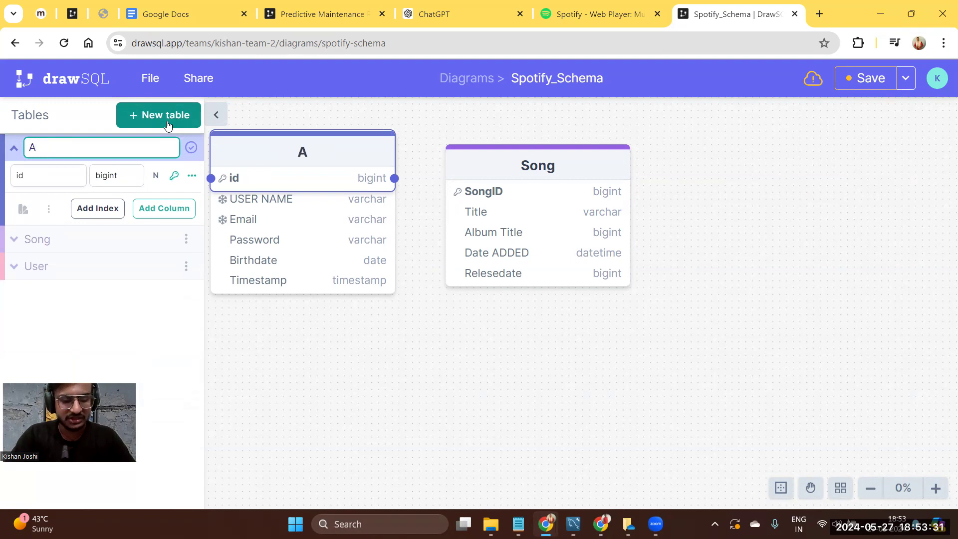
text(rt)
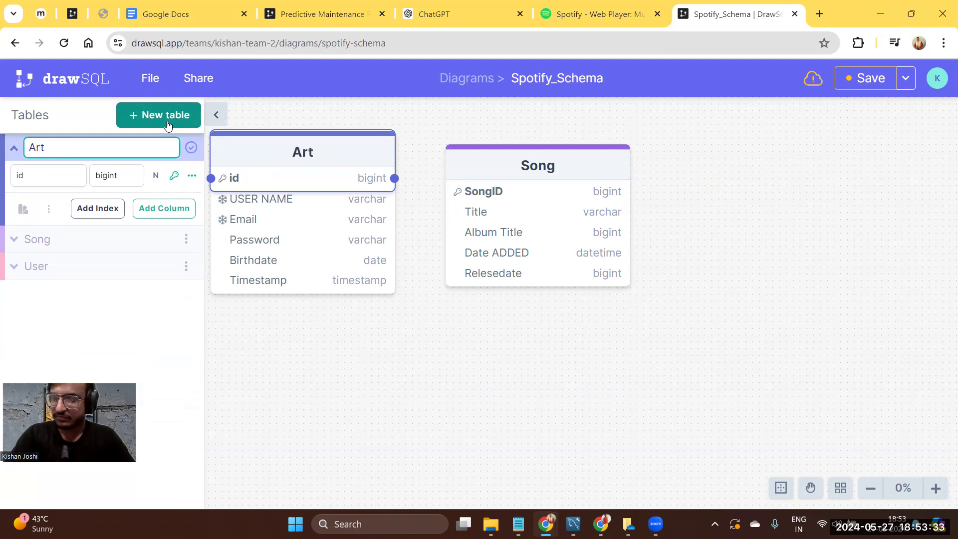
text(ists)
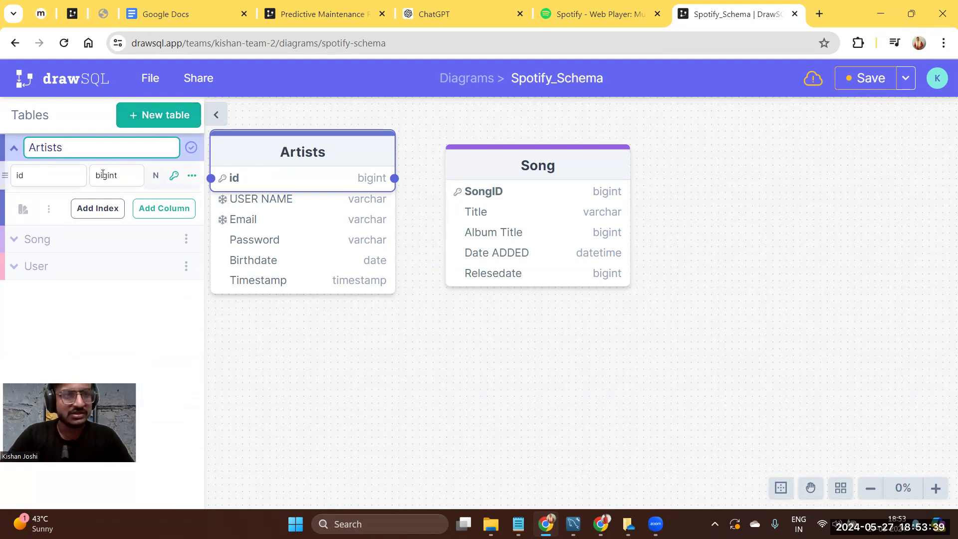
Rename the Artists table's id column as ArtistID
click(78, 185)
key(BackSpace)
key(BackSpace)
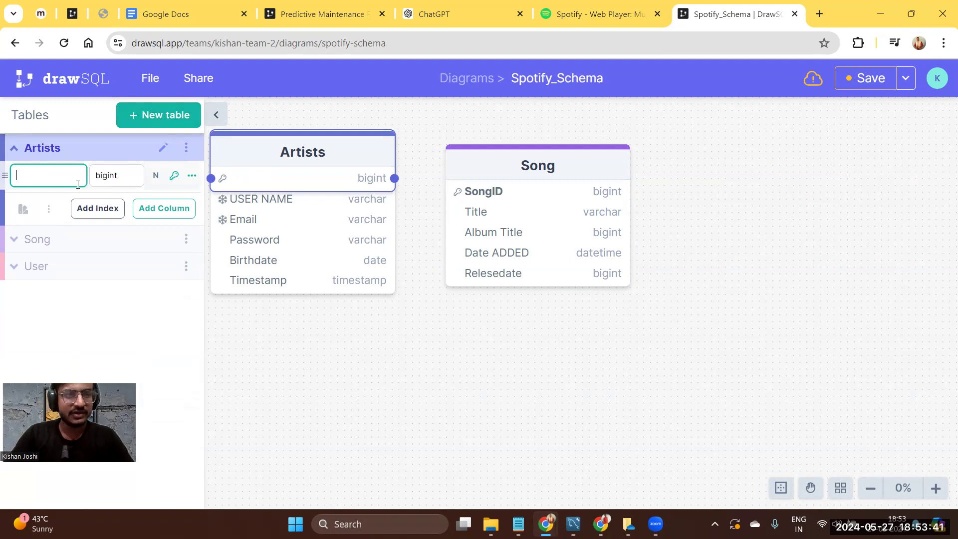
text(ART)
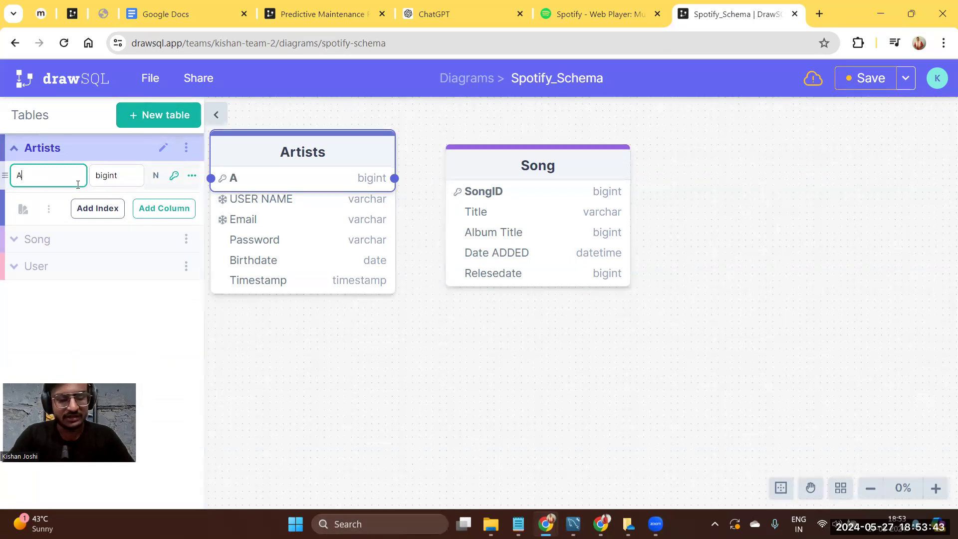
key(BackSpace)
key(BackSpace)
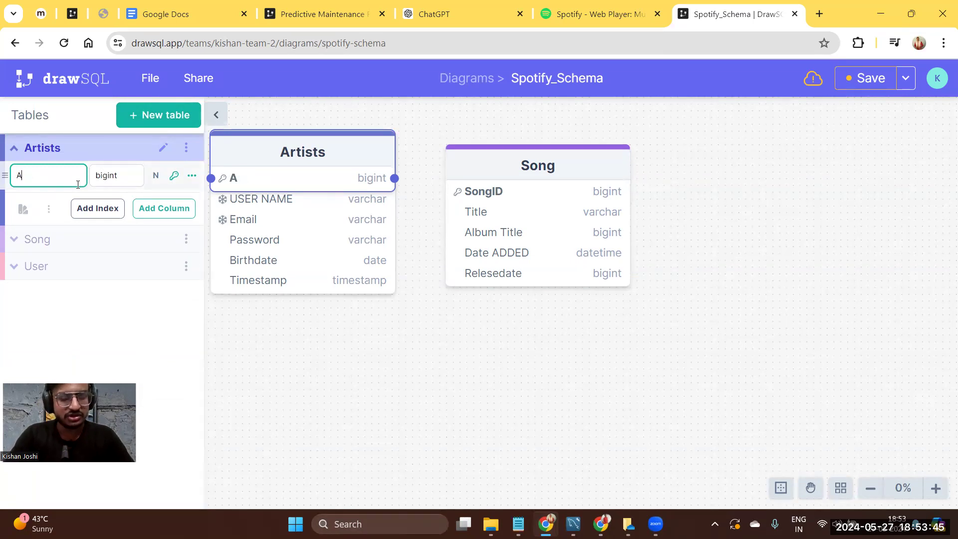
text(rtis)
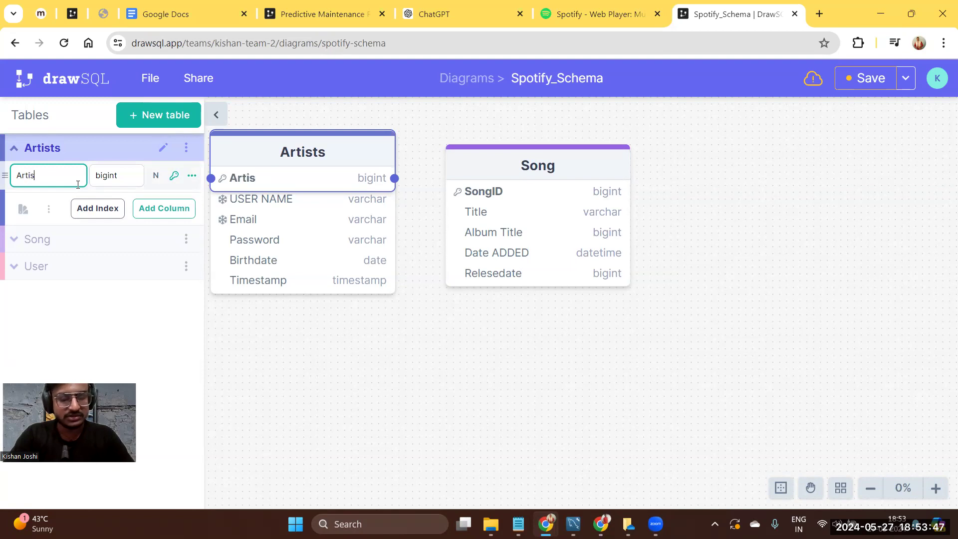
text(tID)
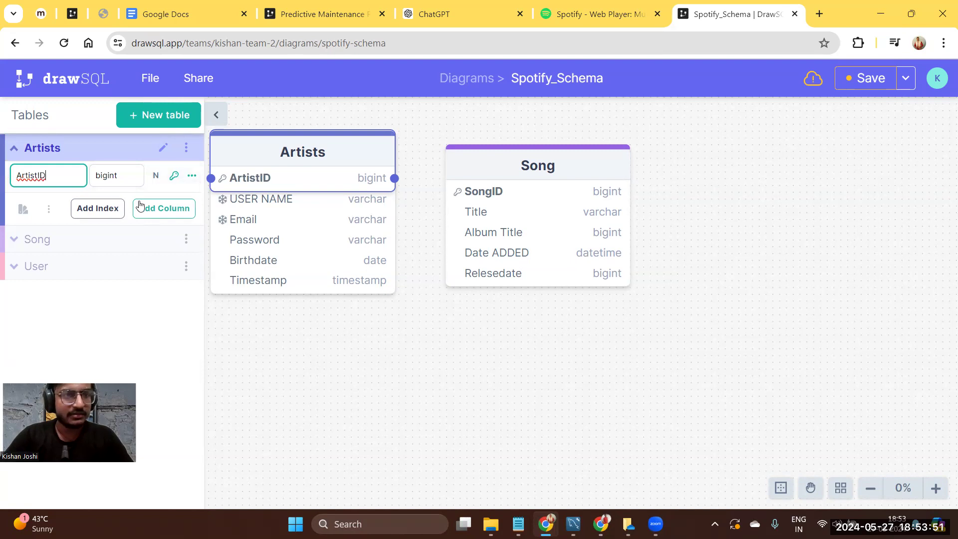
Add a column named Name to the Artists table
click(154, 208)
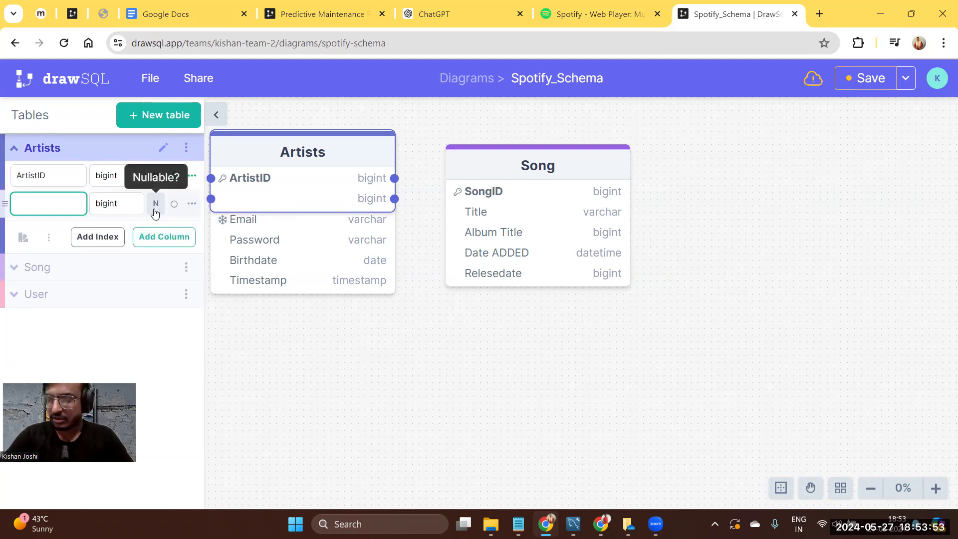
text(N)
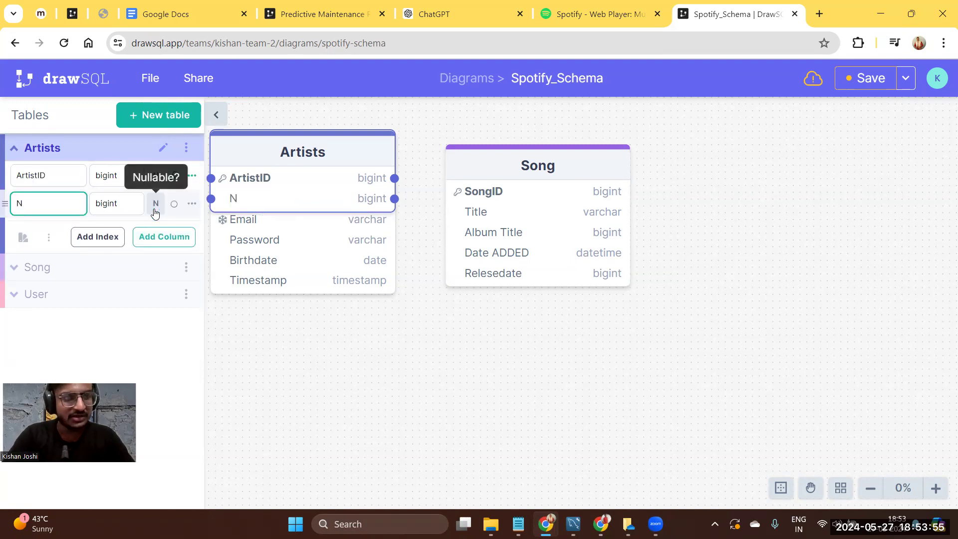
text(a)
key(BackSpace)
text(me)
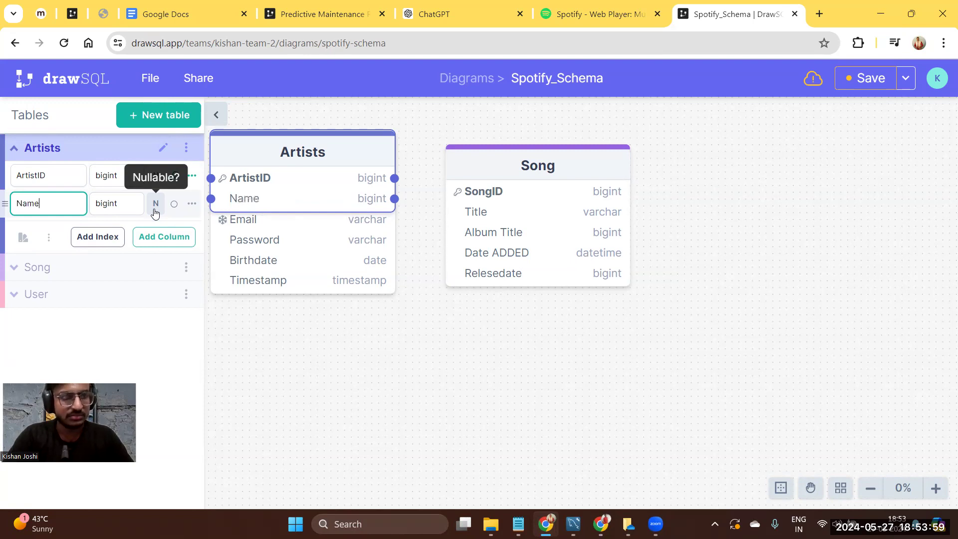
Add a column named SongID to the Artists table
click(171, 250)
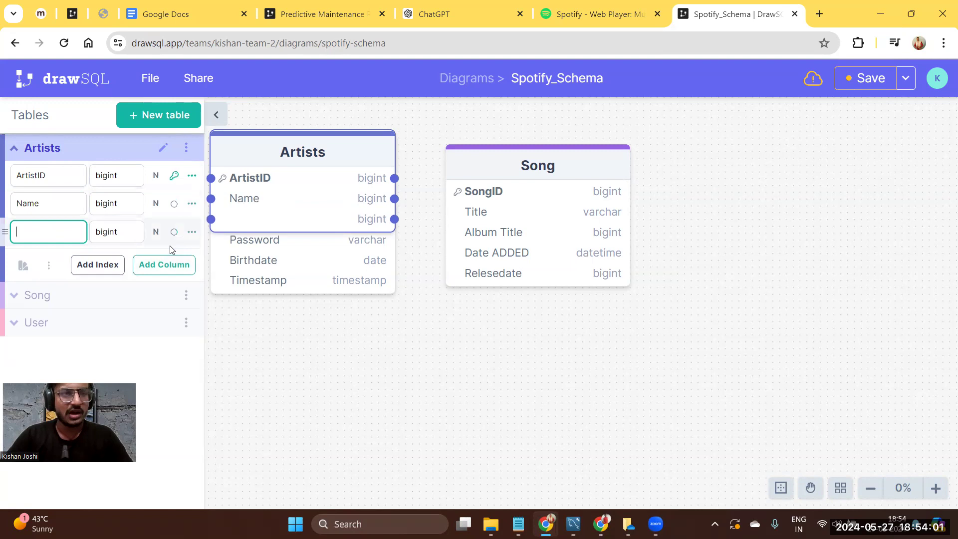
text(S)
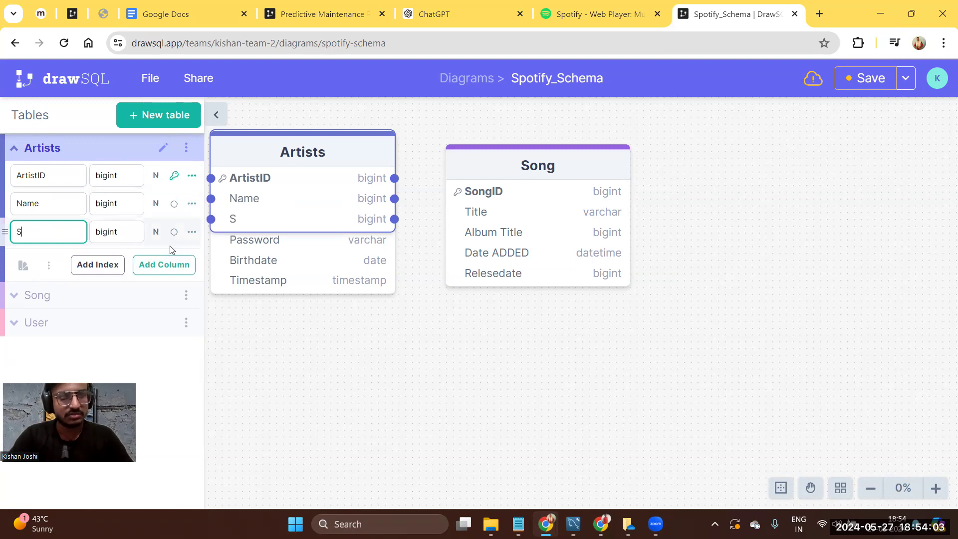
text(ong)
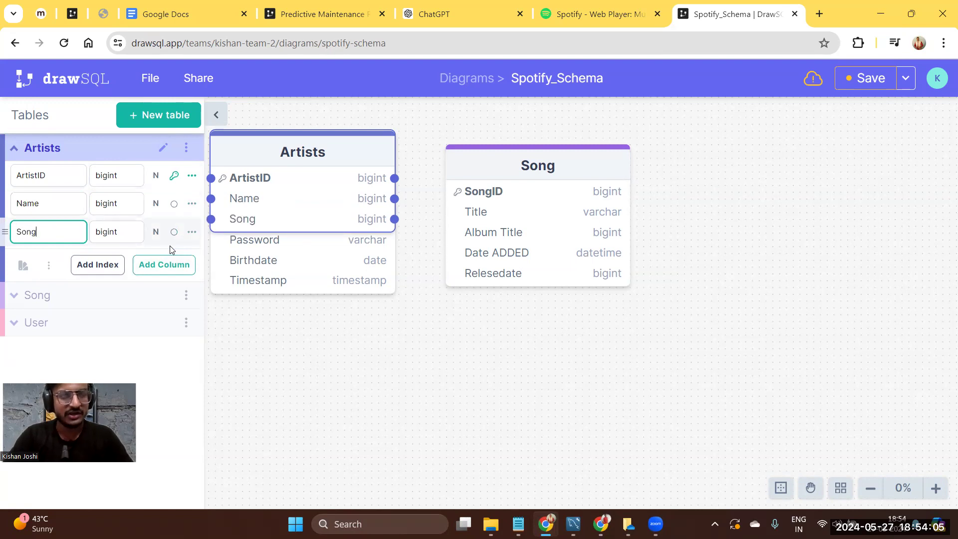
text(ID)
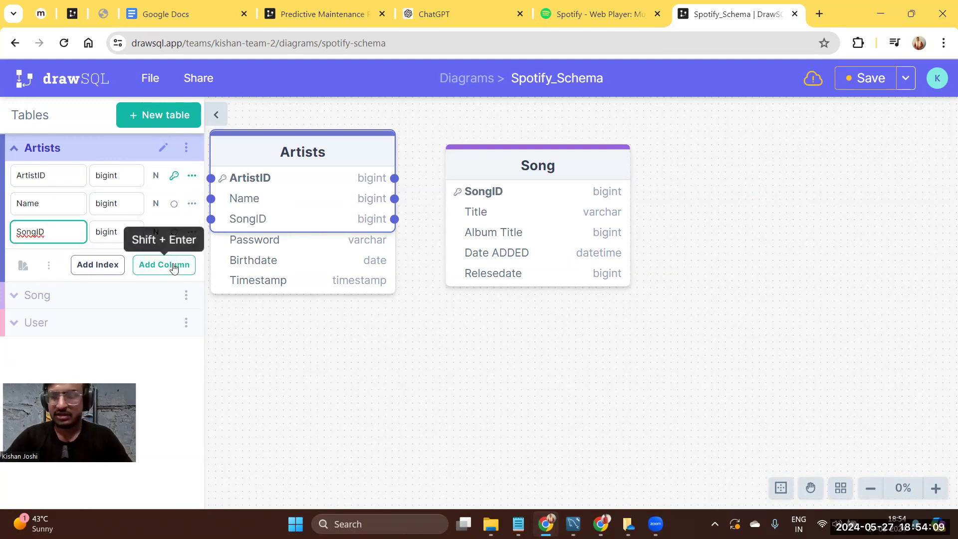
Add a BIO column to the Artists table and move the table beside the Song table, on the side away from User
click(174, 265)
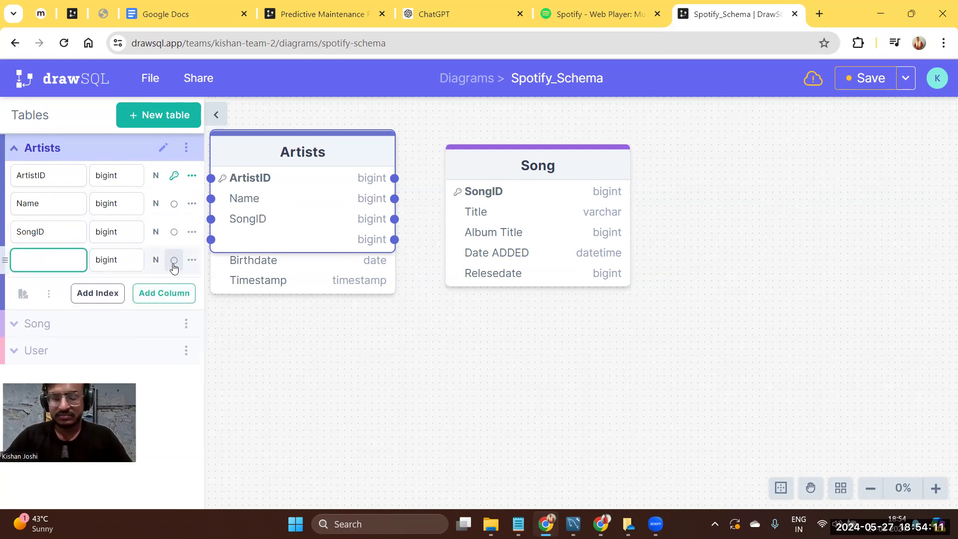
text(BIO)
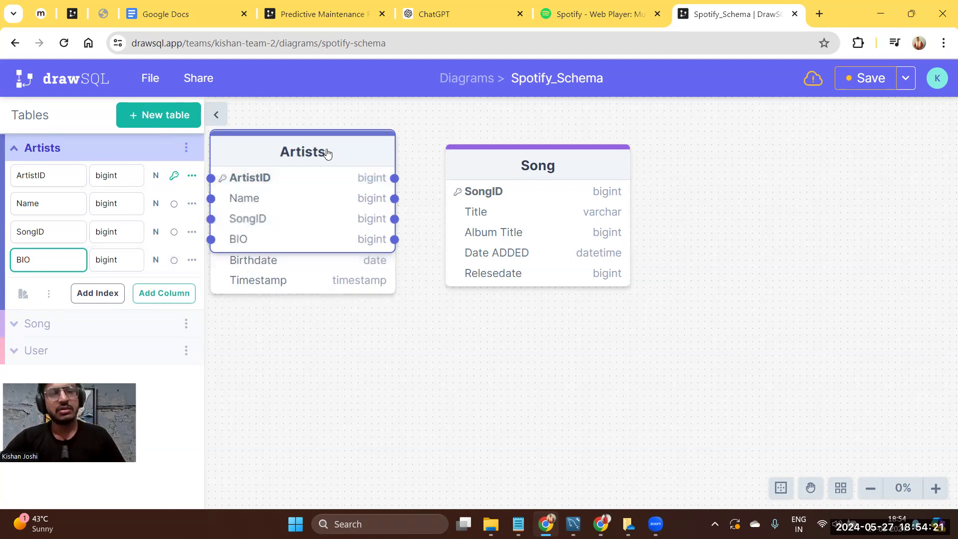
drag(327, 153, 785, 170)
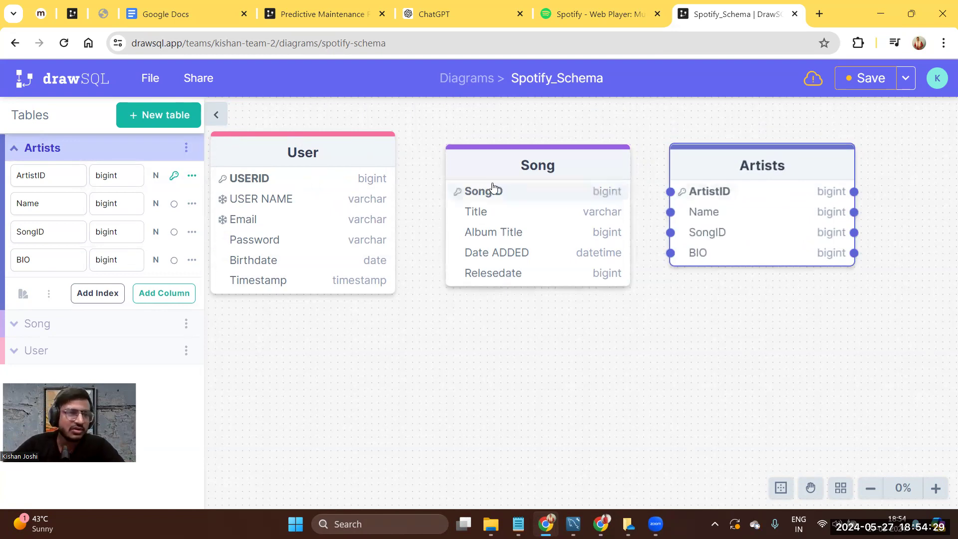
Add another new table, clear its default name and switch the browser to full screen
click(197, 117)
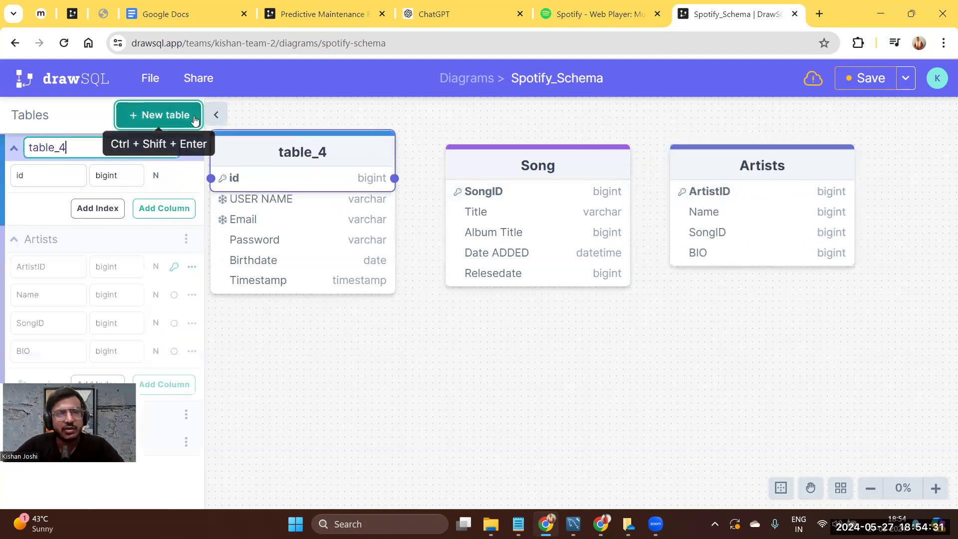
key(BackSpace)
key(BackSpace)
key(BackSpace)
key(BackSpace)
key(BackSpace)
key(BackSpace)
key(BackSpace)
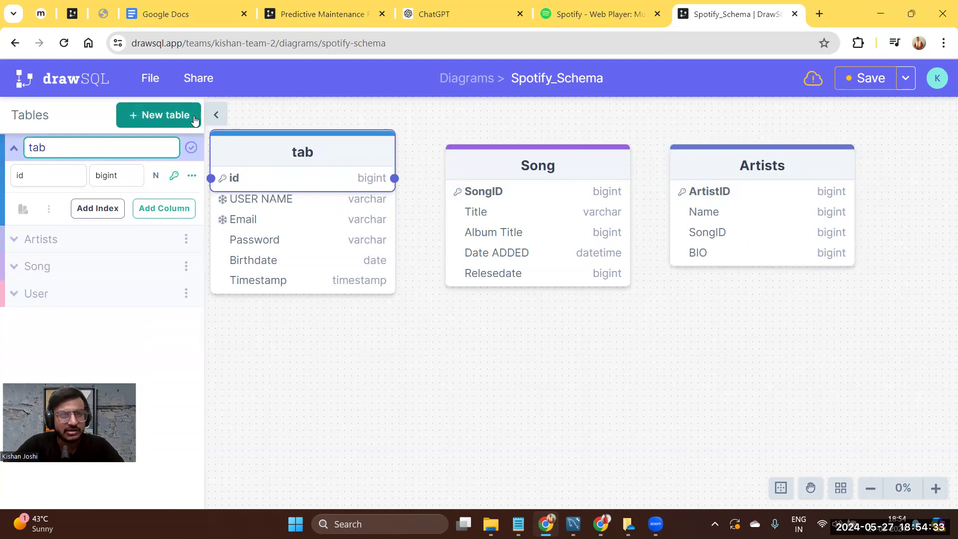
text(a)
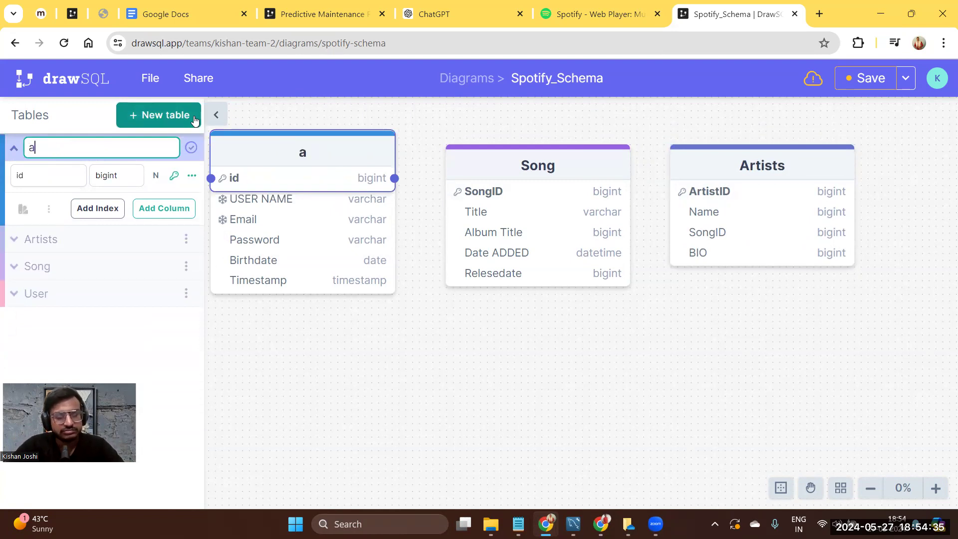
key(BackSpace)
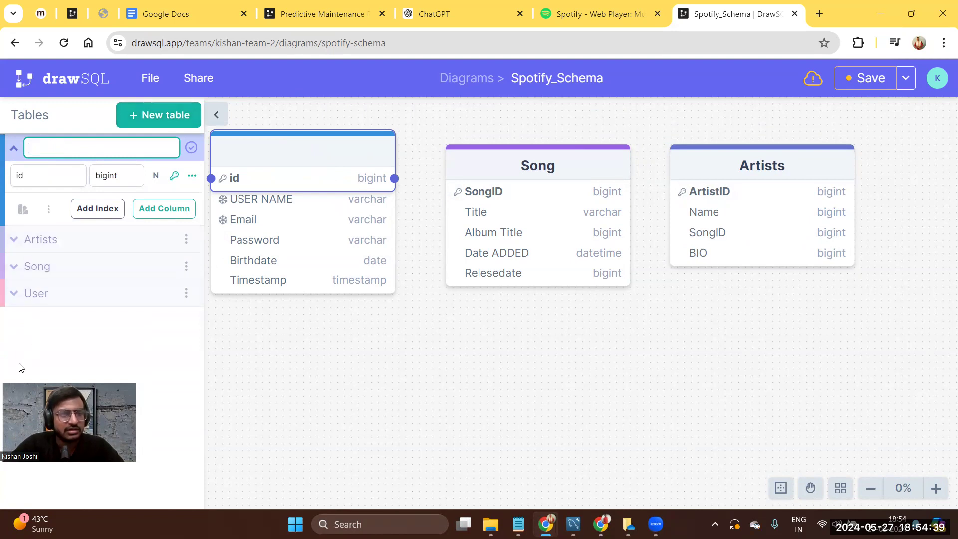
key(F11)
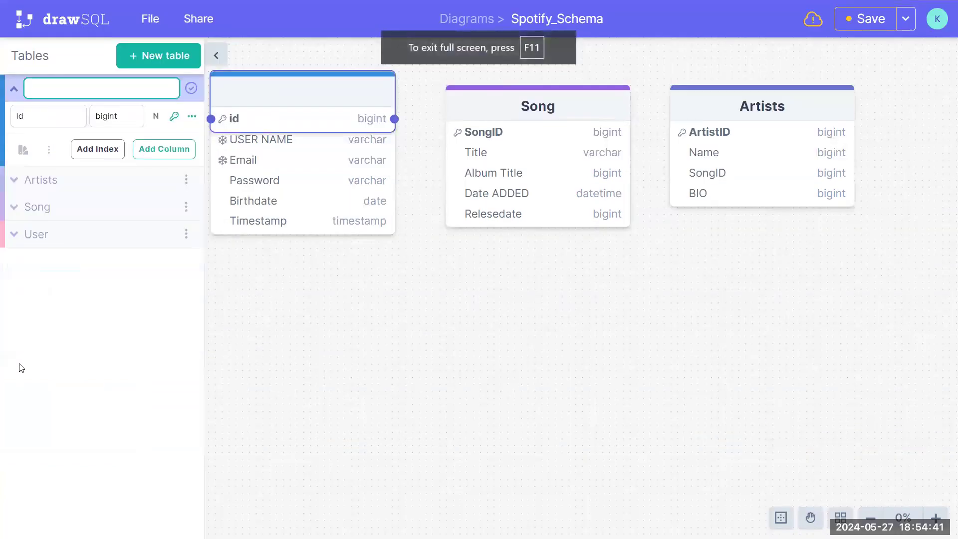
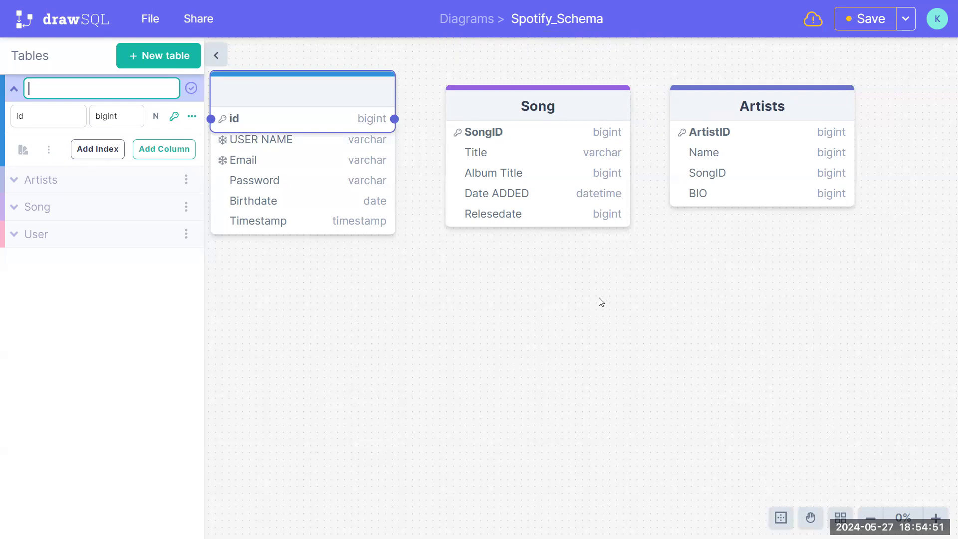
Set the data type of the Artists table's Name column to varchar
click(717, 117)
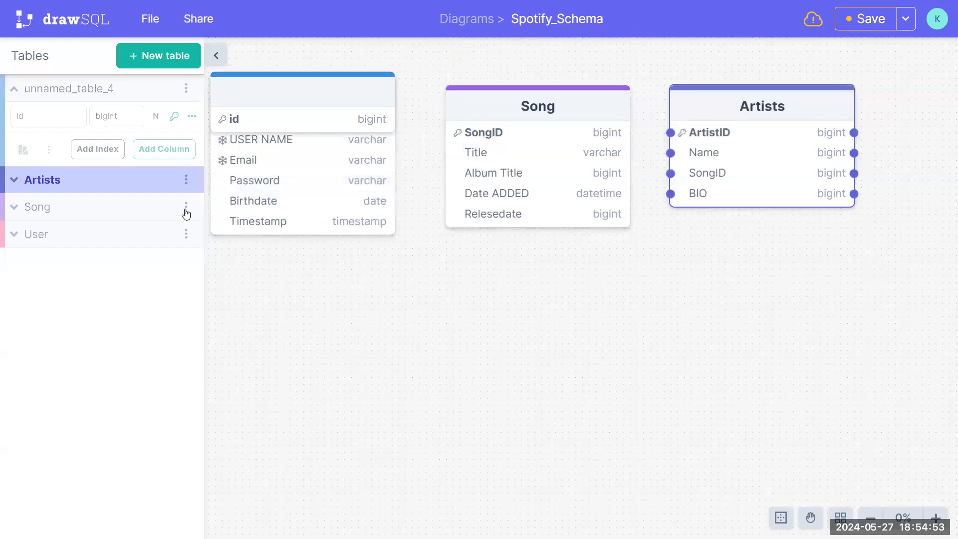
click(16, 184)
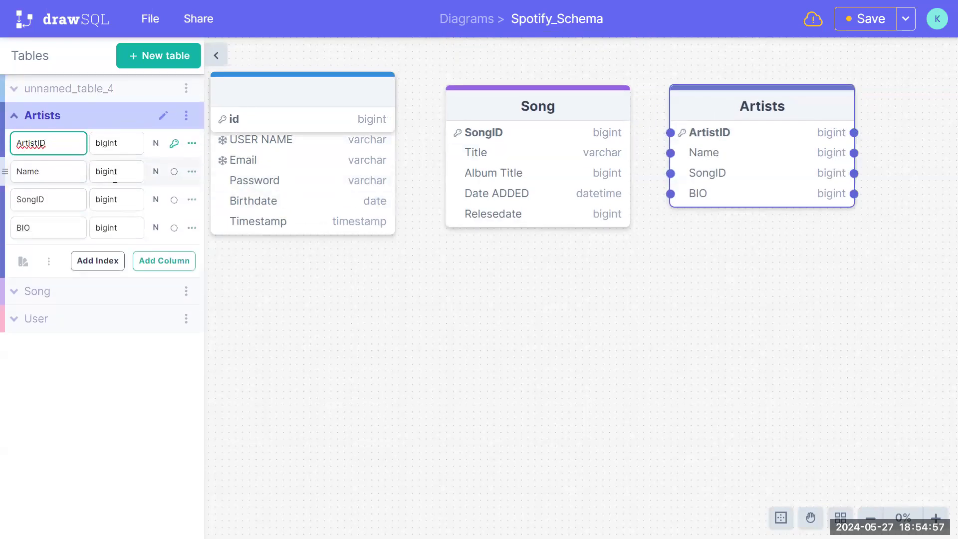
click(130, 161)
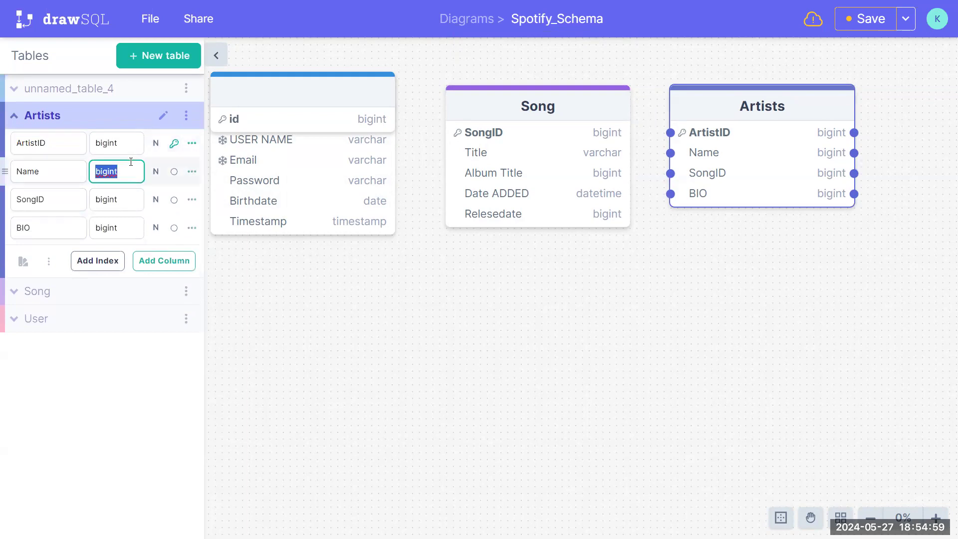
key(BackSpace)
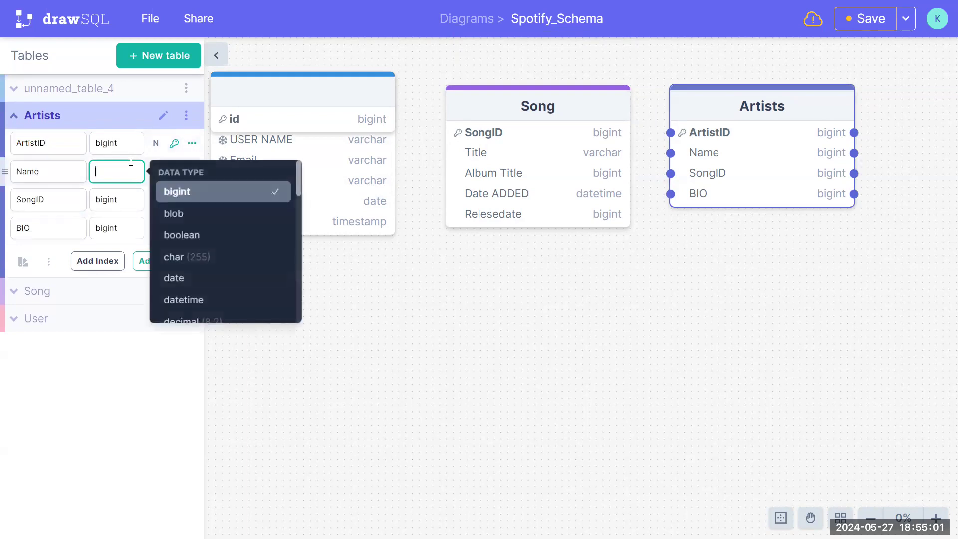
text(VARCHAR)
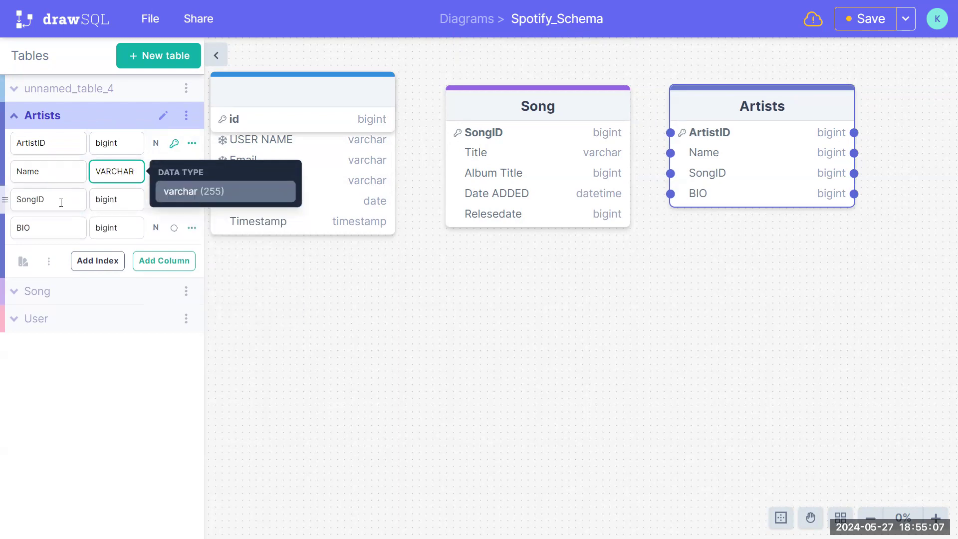
key(Return)
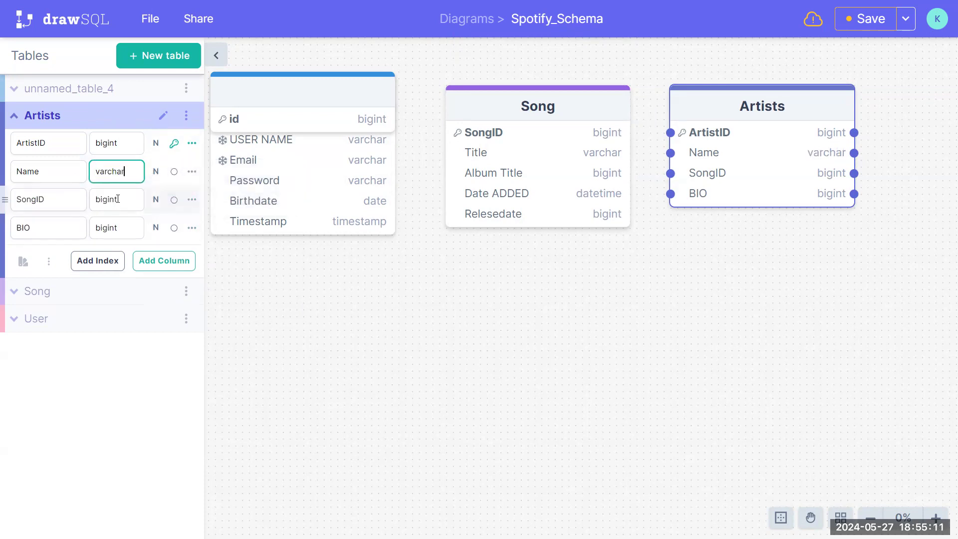
Set the Artists table's SongID column to bigint and its BIO column to text
click(118, 199)
key(BackSpace)
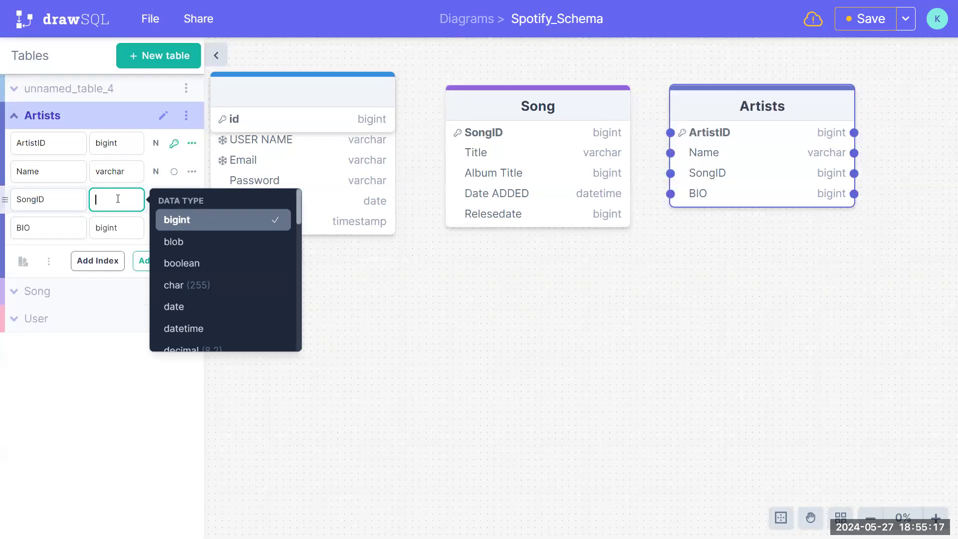
key(Return)
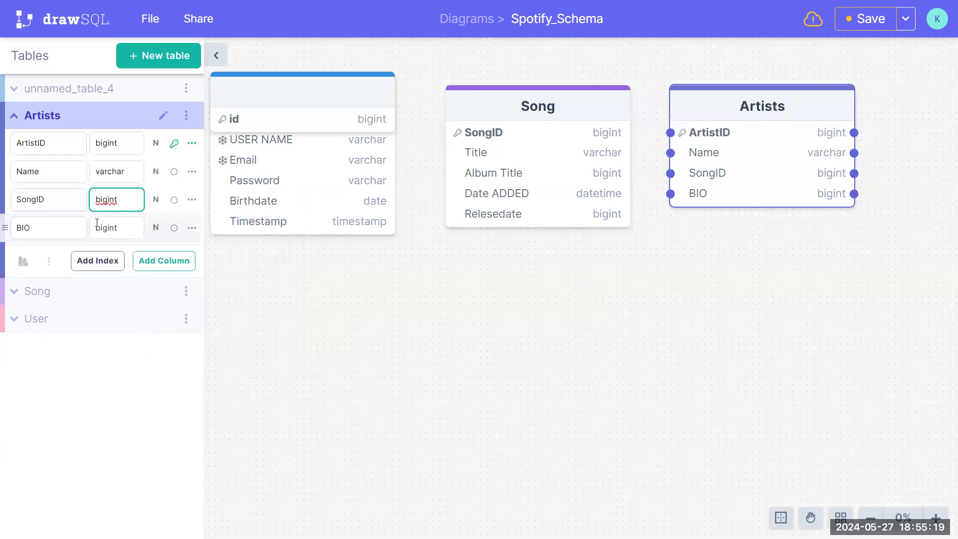
click(110, 235)
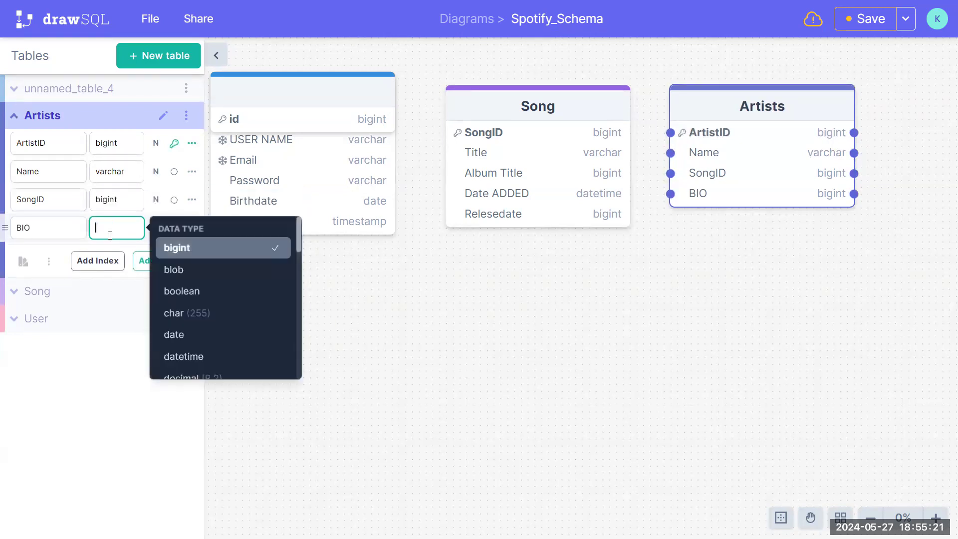
text(TEXT)
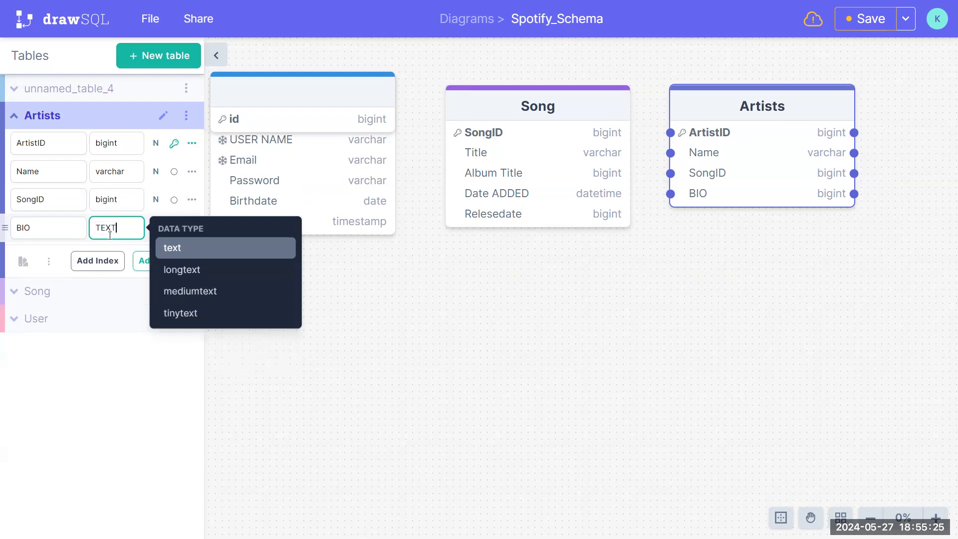
key(Return)
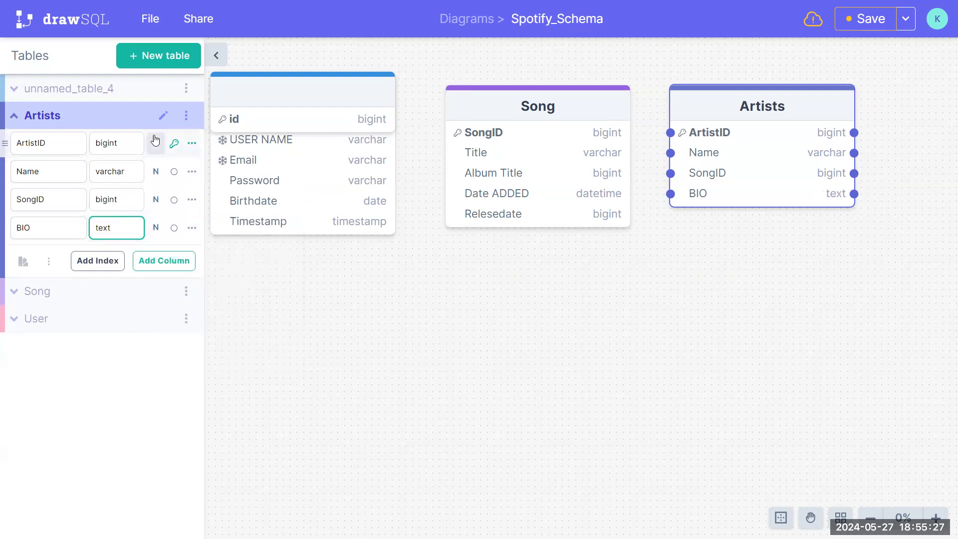
Rename the unnamed table's id column as Artist-Song
click(14, 92)
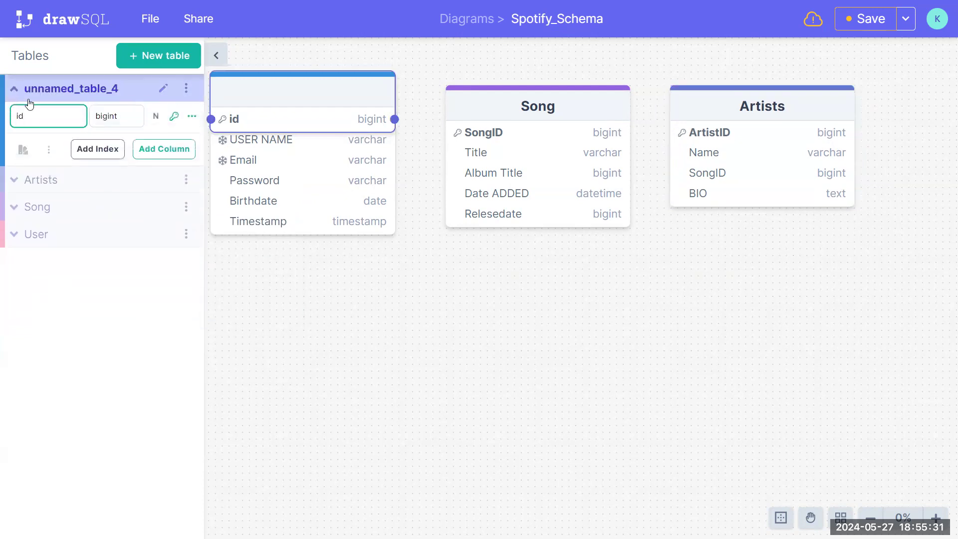
key(BackSpace)
key(BackSpace)
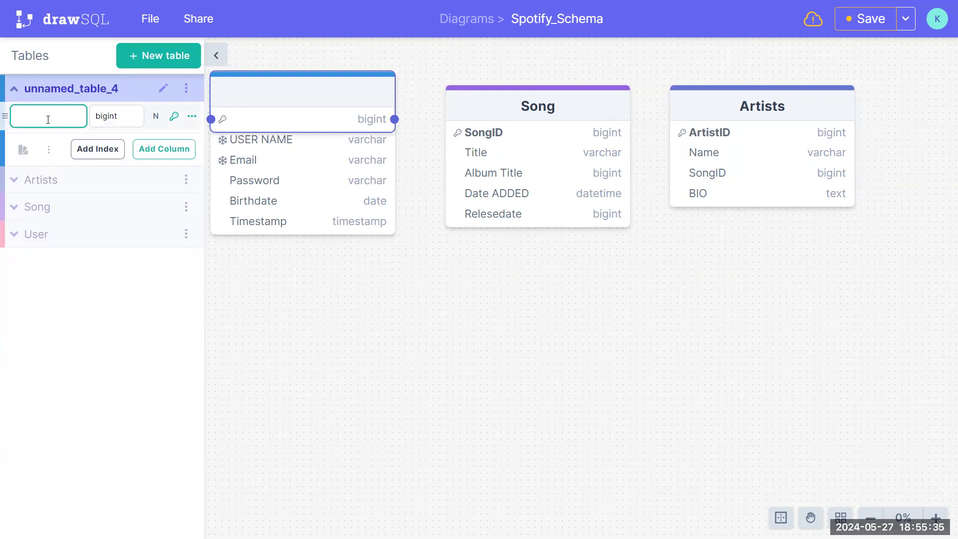
text(Artist)
text(Song)
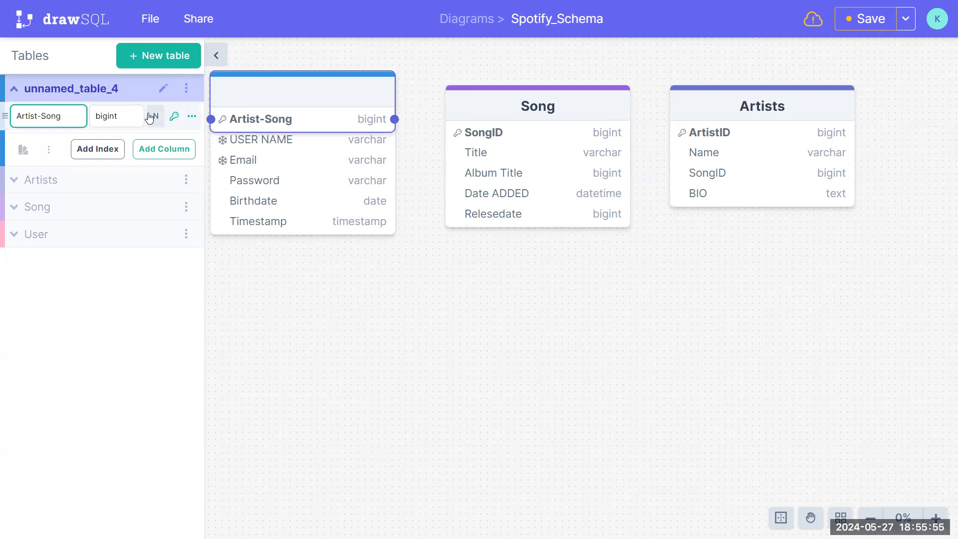
Name the unnamed table Artist-Song
click(156, 91)
key(BackSpace)
key(BackSpace)
key(BackSpace)
key(BackSpace)
key(BackSpace)
key(BackSpace)
key(BackSpace)
key(BackSpace)
key(BackSpace)
key(BackSpace)
key(BackSpace)
key(BackSpace)
key(BackSpace)
key(BackSpace)
key(BackSpace)
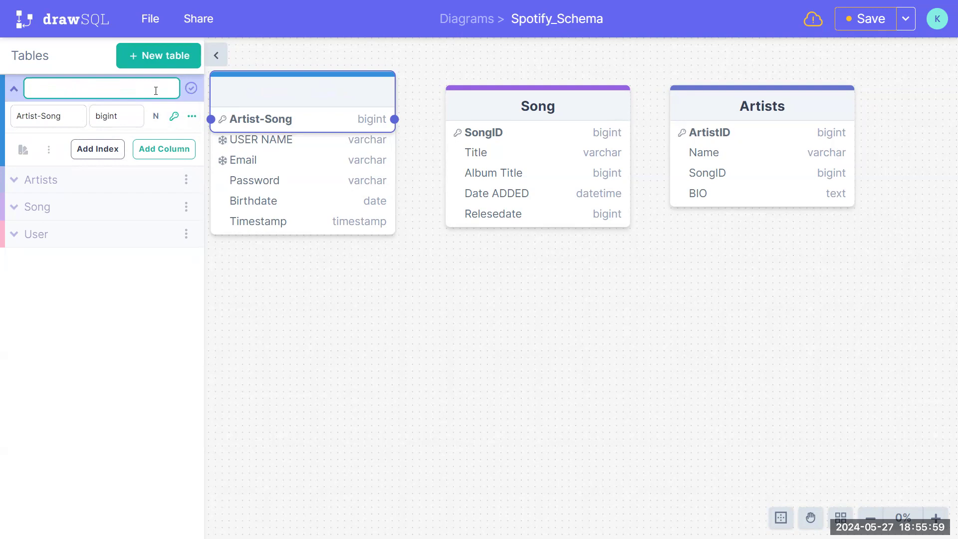
text(Artist-)
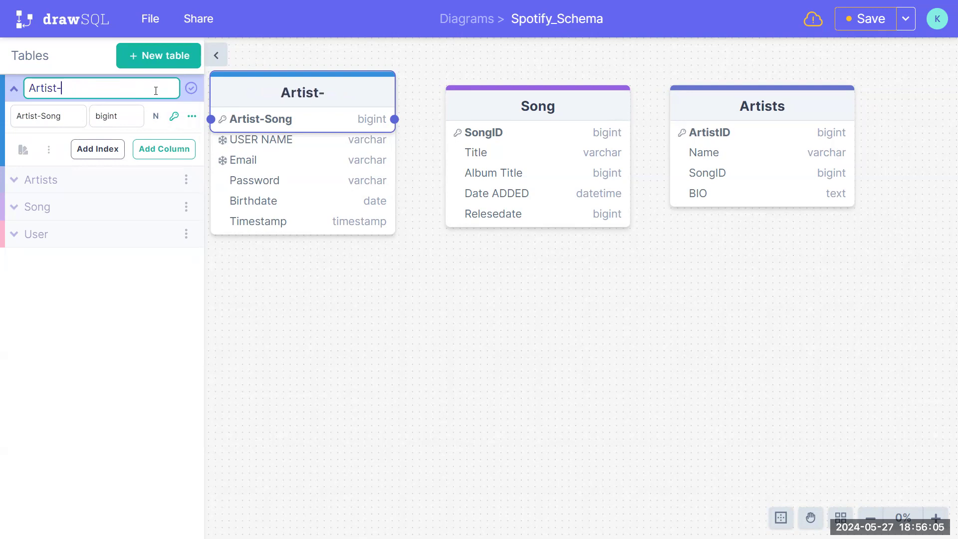
text(So)
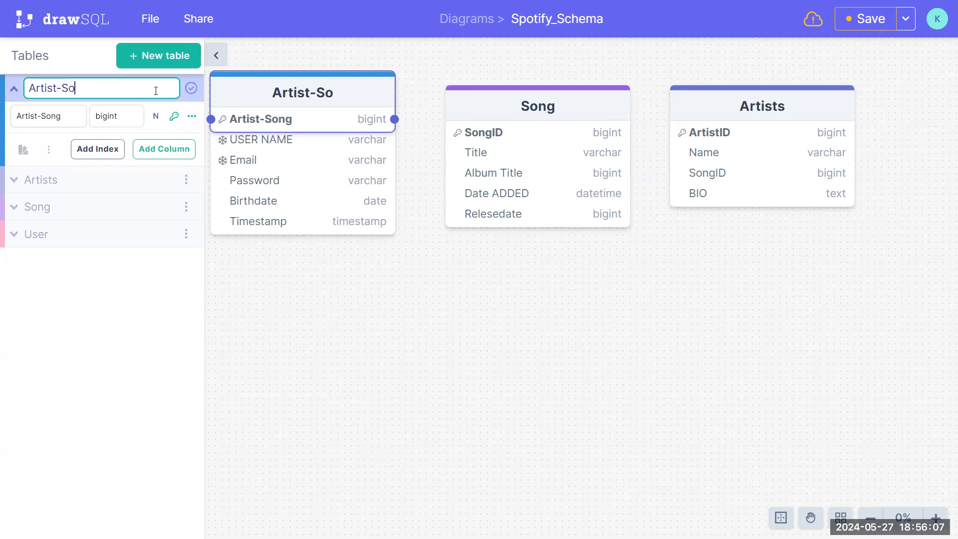
text(ng table)
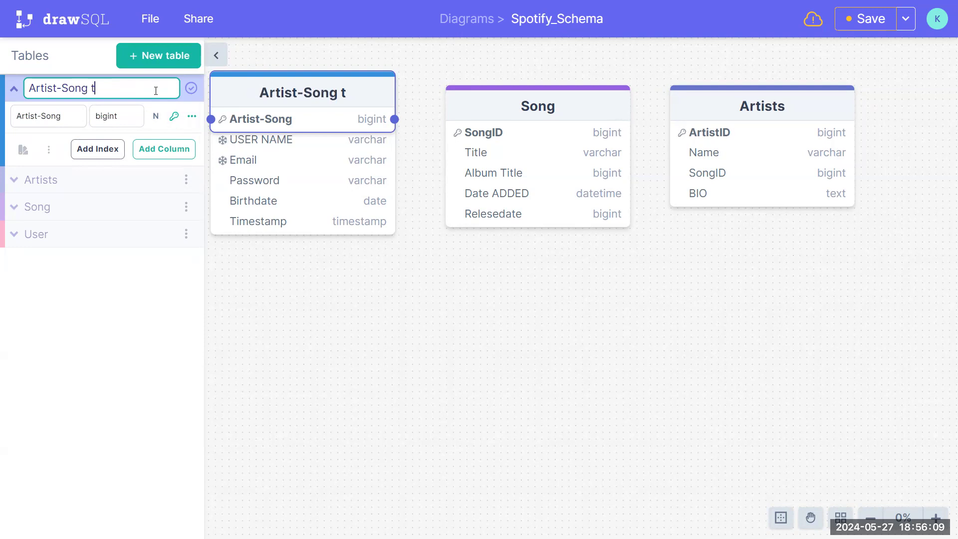
key(BackSpace)
key(BackSpace)
key(BackSpace)
key(BackSpace)
key(BackSpace)
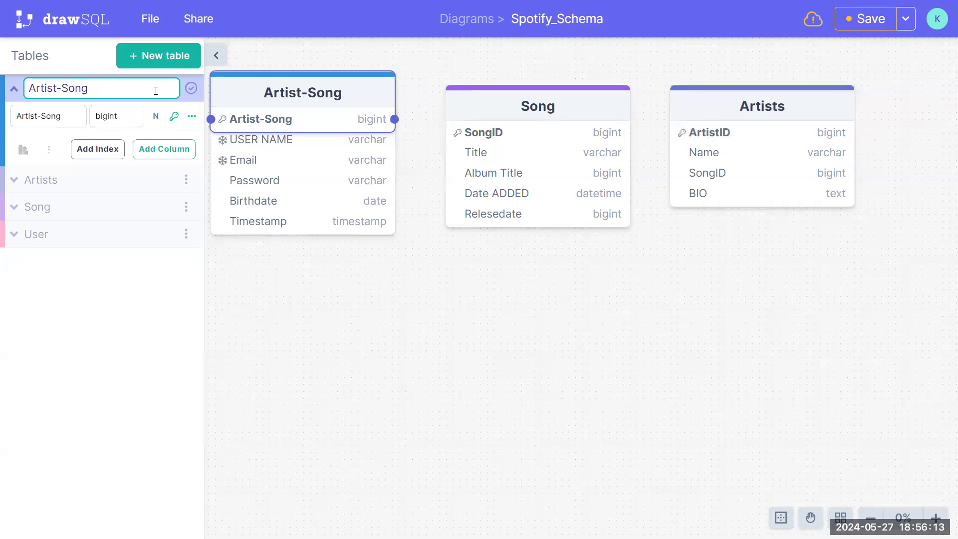
Rename the Artist-Song table's primary key column as Artist ID
click(90, 114)
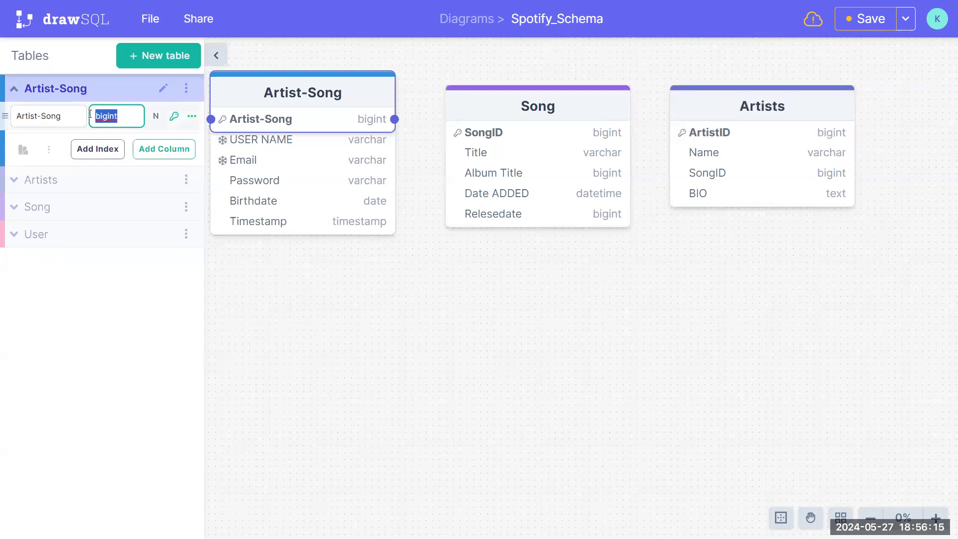
click(65, 114)
key(BackSpace)
key(BackSpace)
key(BackSpace)
key(BackSpace)
key(BackSpace)
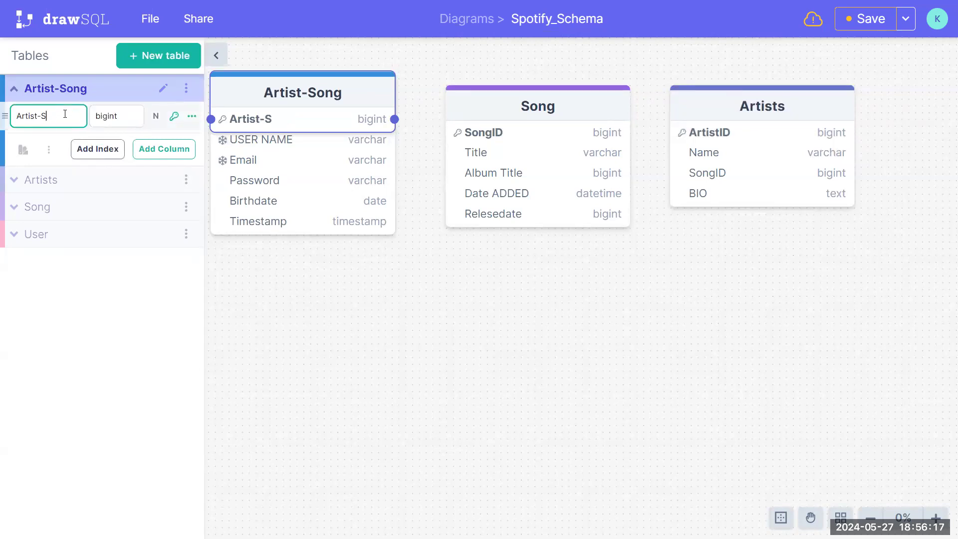
key(BackSpace)
key(BackSpace)
key(BackSpace)
key(BackSpace)
key(BackSpace)
key(BackSpace)
text(Artist ID)
Add two columns named Name and SongID to the Artist-Song table
click(135, 156)
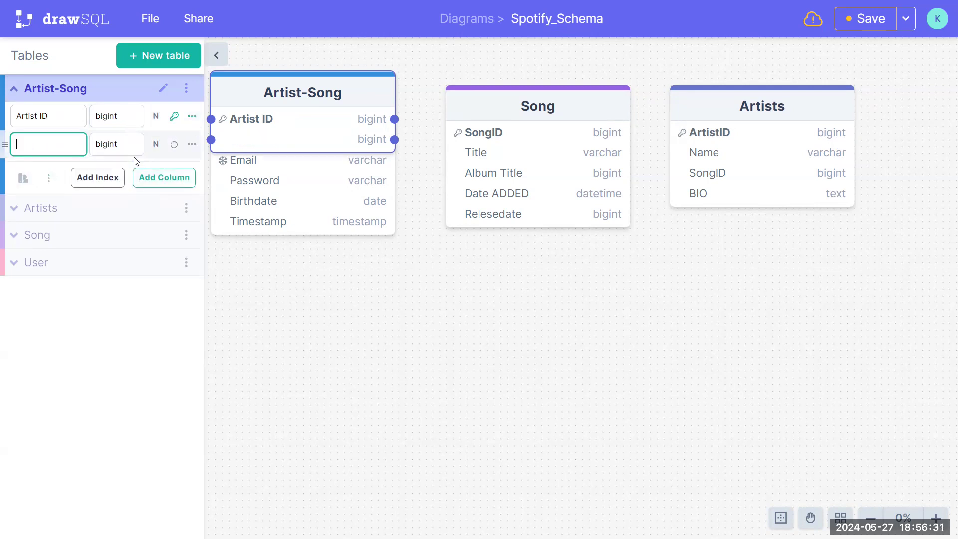
text(n)
key(BackSpace)
text(aM)
key(BackSpace)
text(me)
click(161, 177)
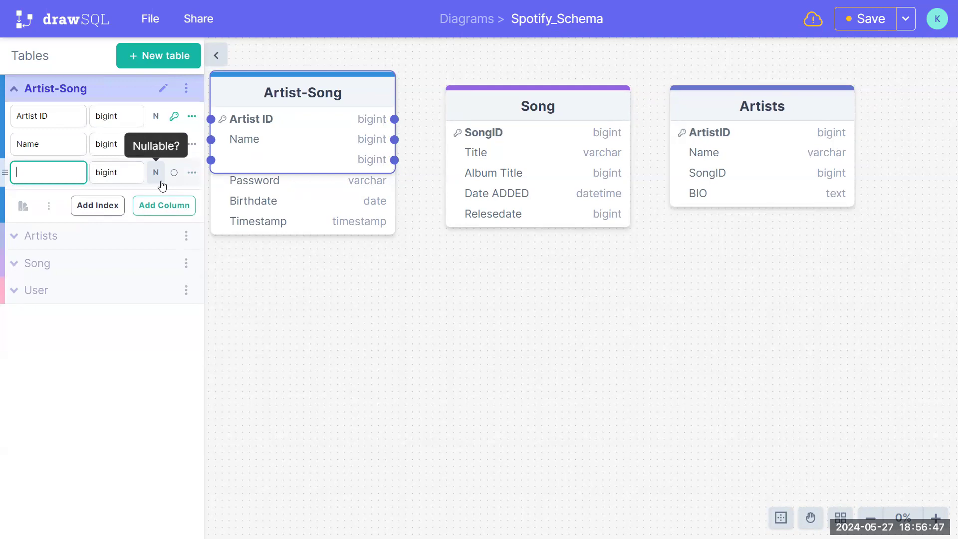
text(SongID)
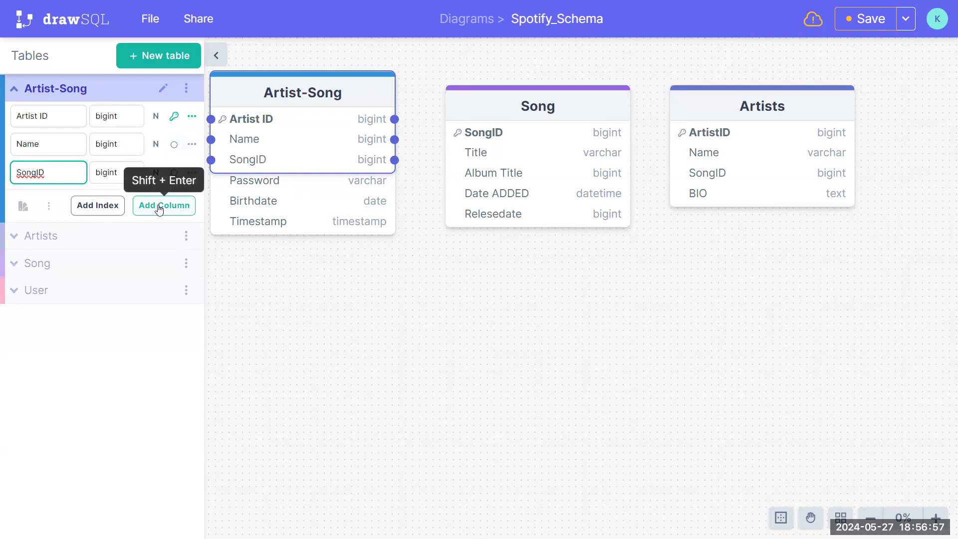
click(161, 206)
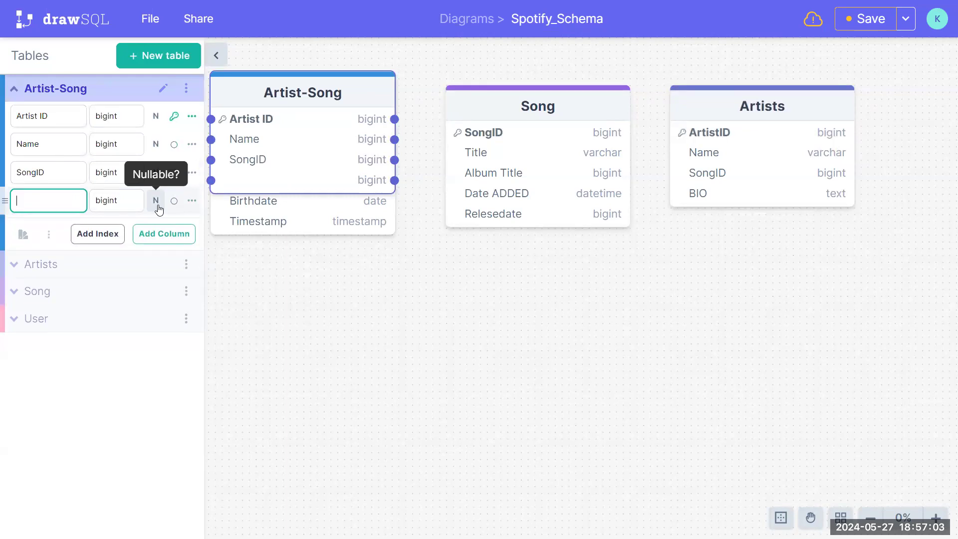
text(GENERA)
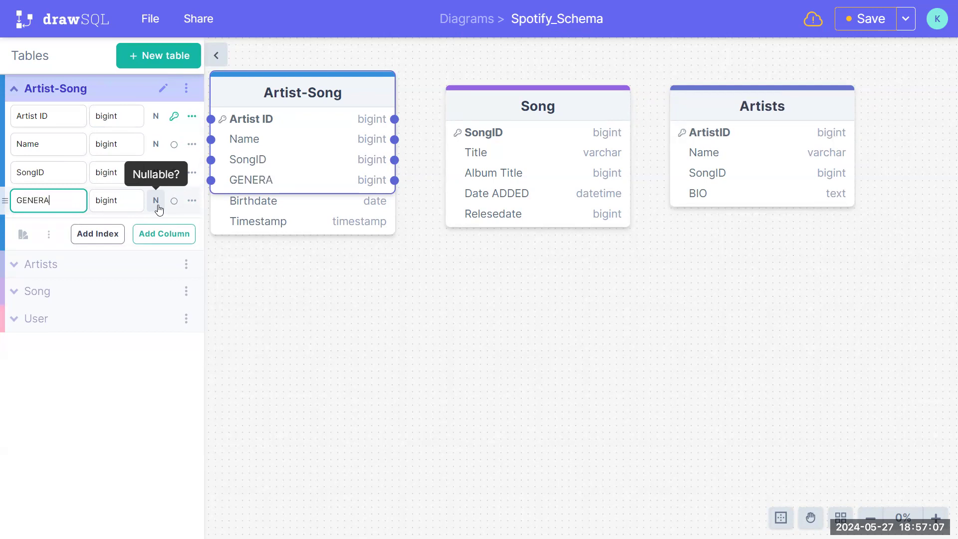
key(BackSpace)
key(BackSpace)
key(BackSpace)
key(BackSpace)
key(BackSpace)
key(BackSpace)
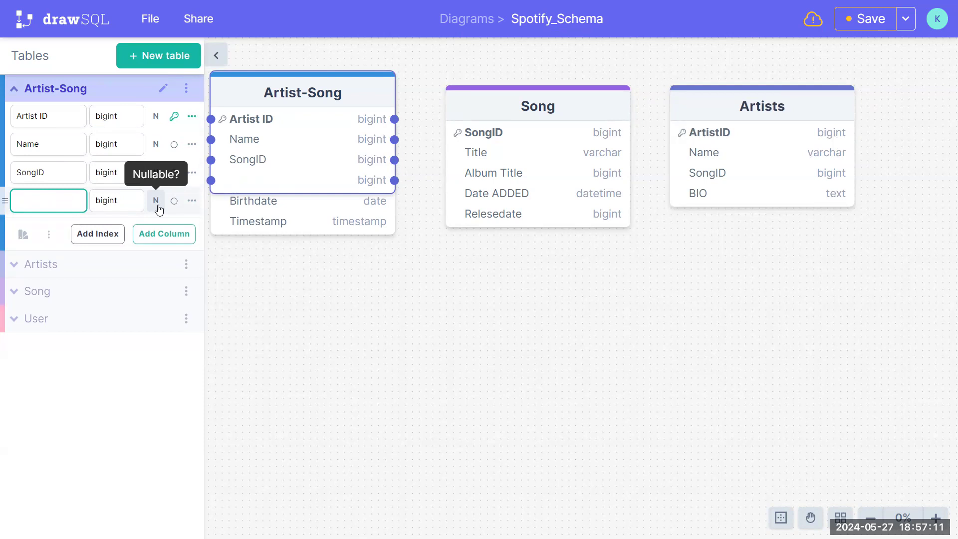
click(191, 202)
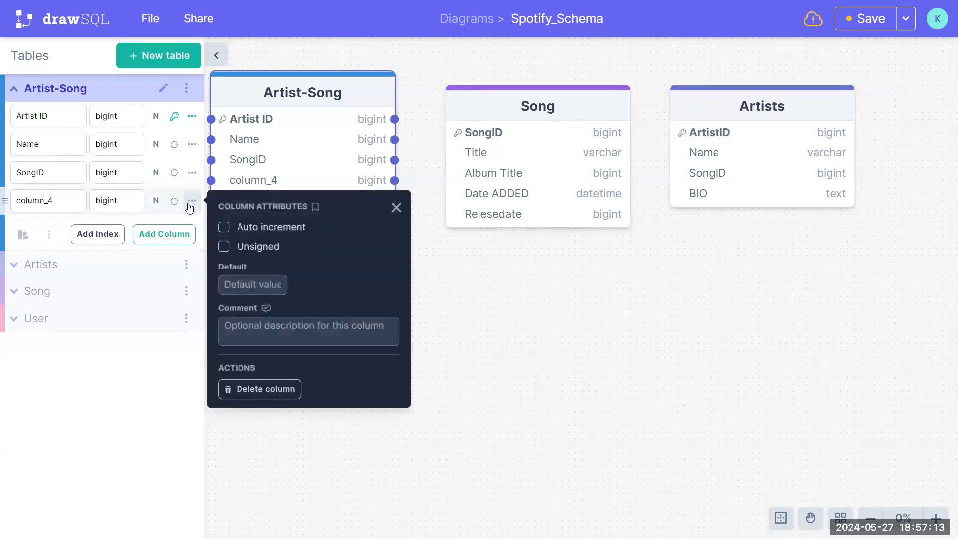
click(264, 388)
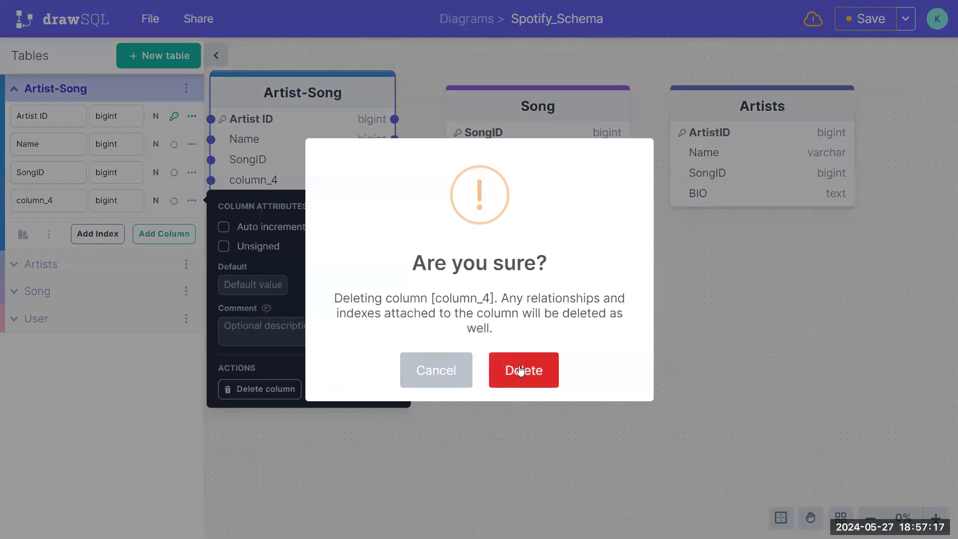
click(519, 369)
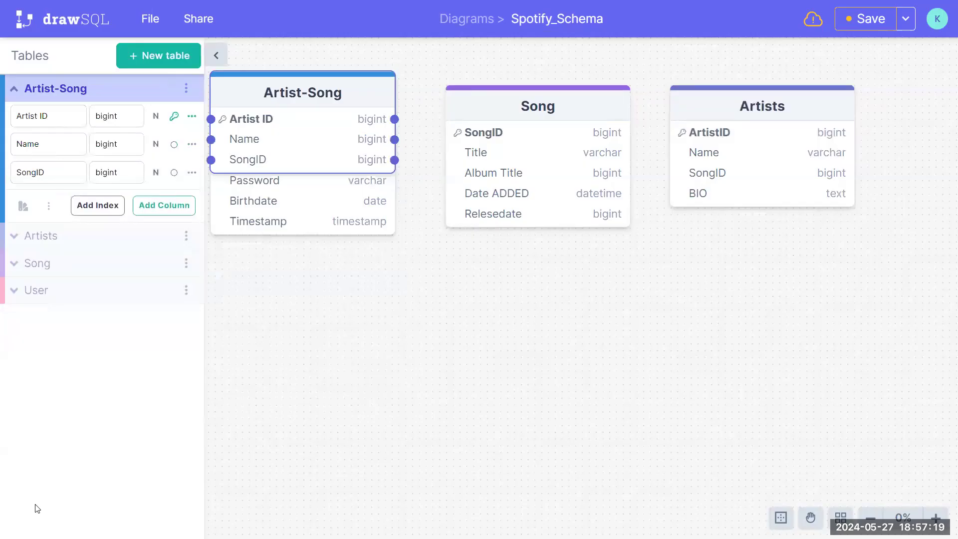
Move the Artist-Song table on the canvas to the empty area below the User table
drag(287, 82, 273, 313)
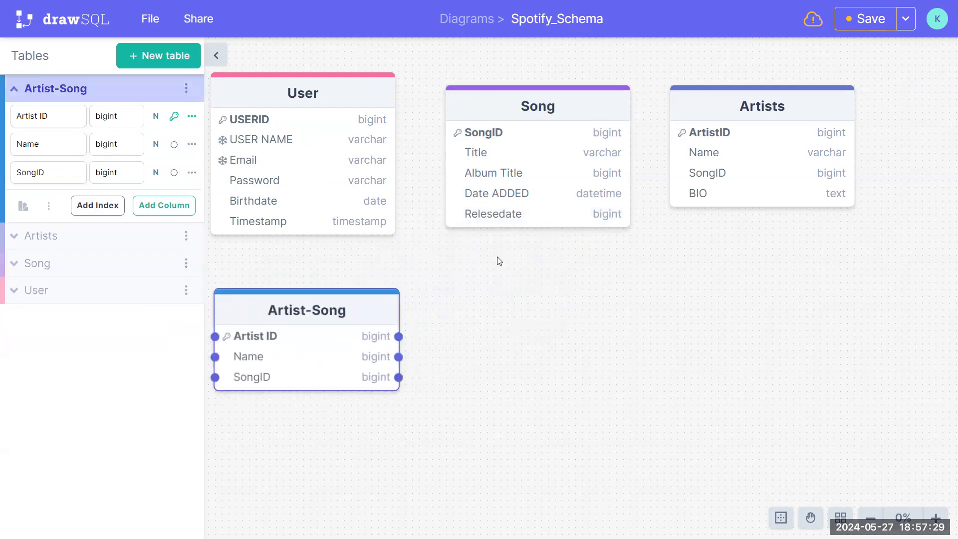
scroll(506, 272, down, 1)
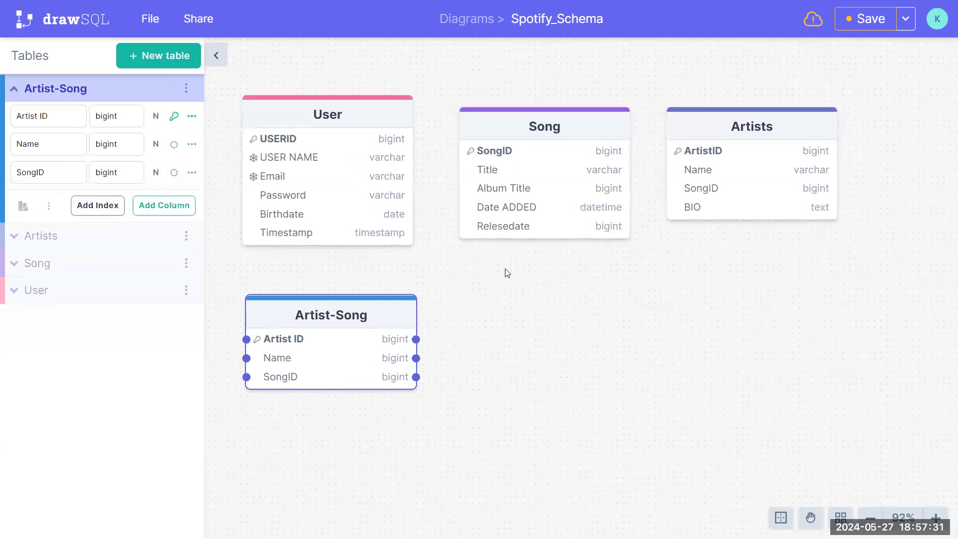
Create a new table in the diagram and name it Geners
click(189, 57)
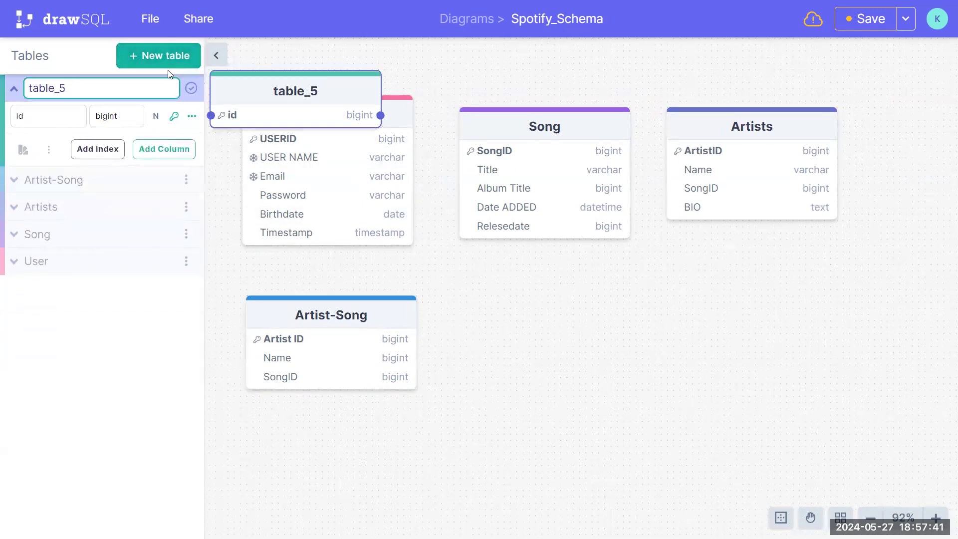
key(BackSpace)
key(BackSpace)
key(BackSpace)
key(BackSpace)
key(BackSpace)
key(BackSpace)
key(BackSpace)
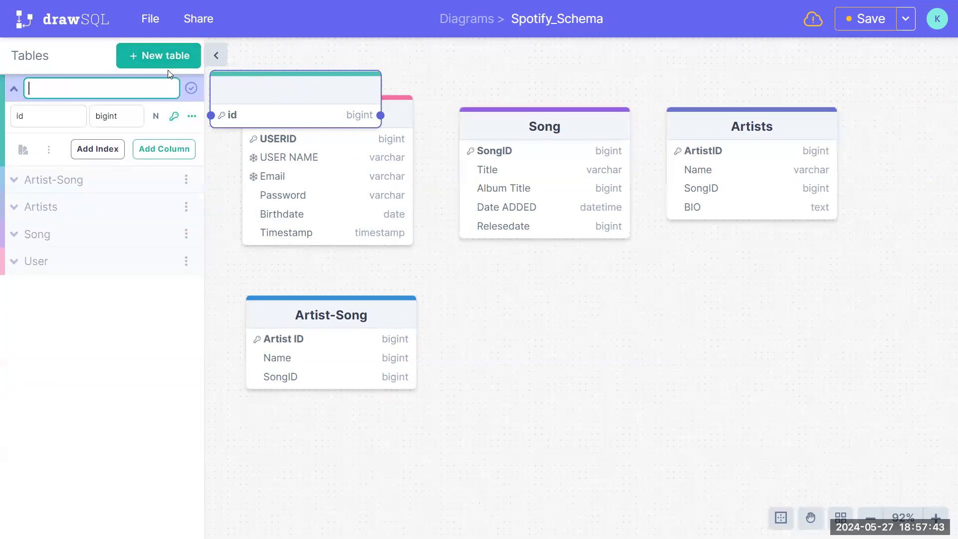
text(Gener)
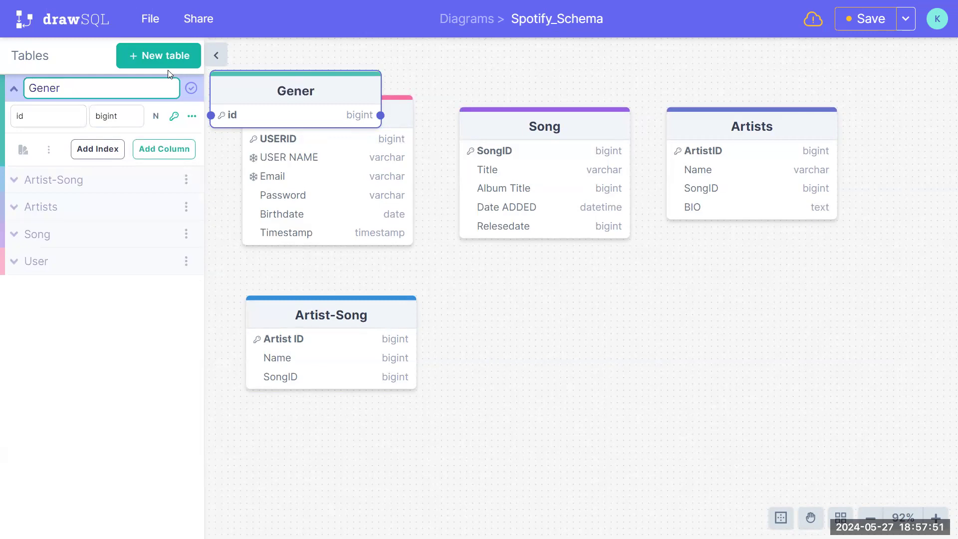
text(ae)
key(BackSpace)
text(aes)
key(BackSpace)
key(BackSpace)
key(BackSpace)
key(BackSpace)
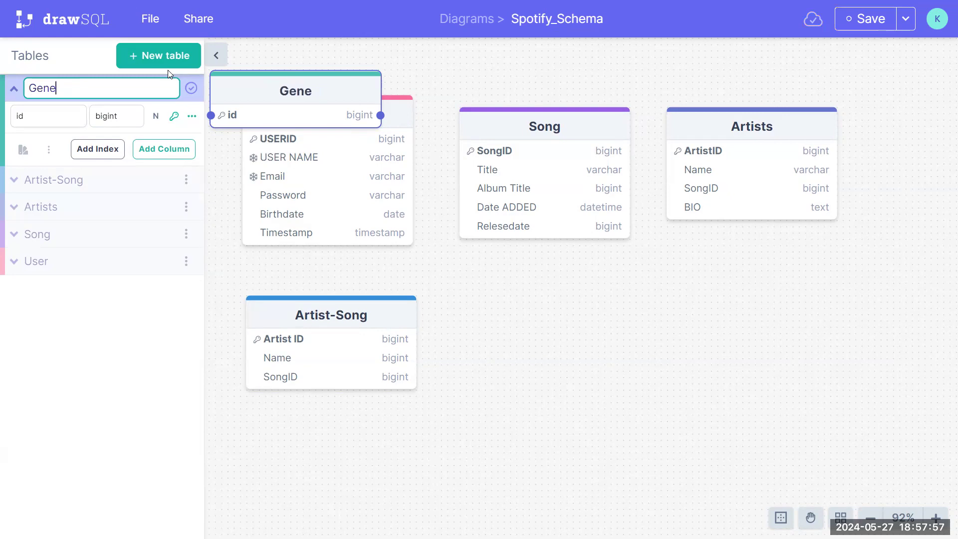
text(rs)
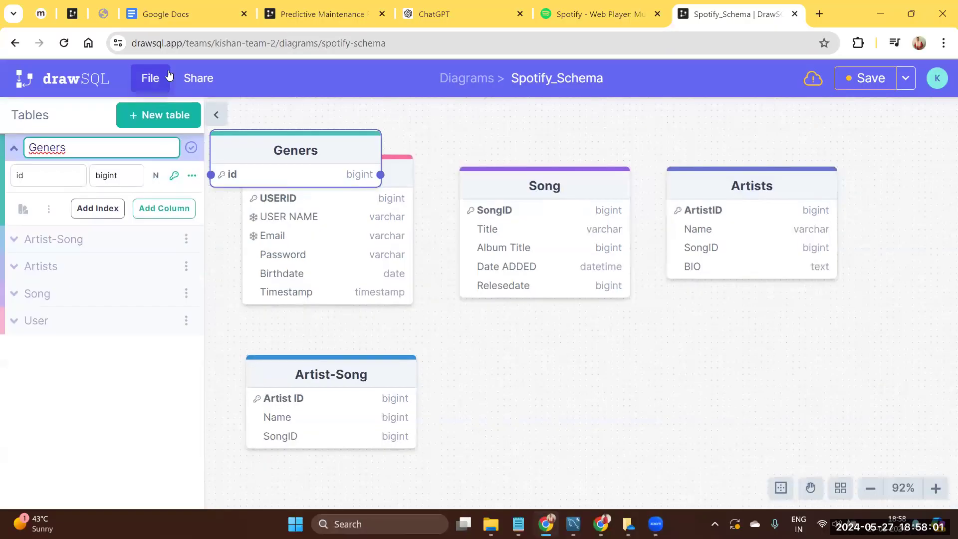
Switch to the Spotify web player, search for "ge" and filter the results by Genres & Moods
click(594, 14)
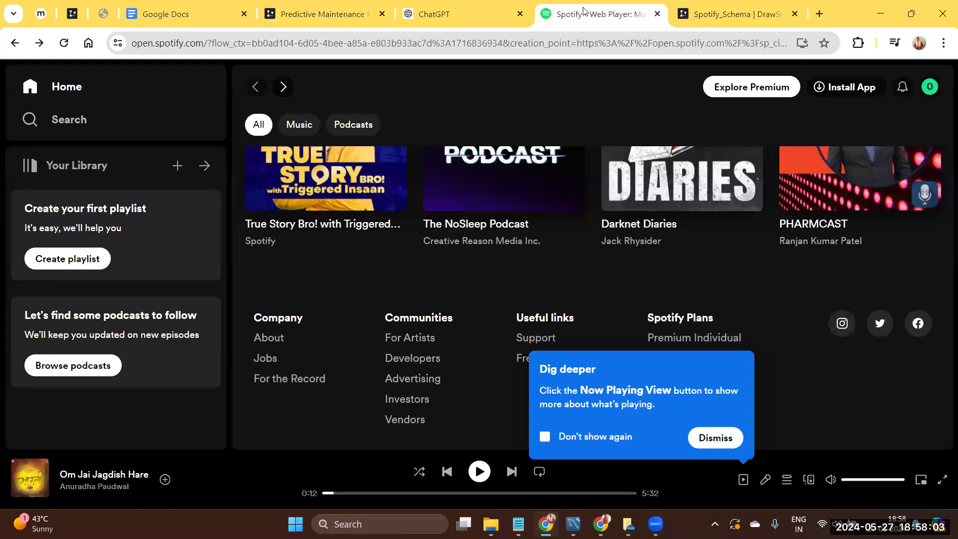
scroll(401, 141, up, 1)
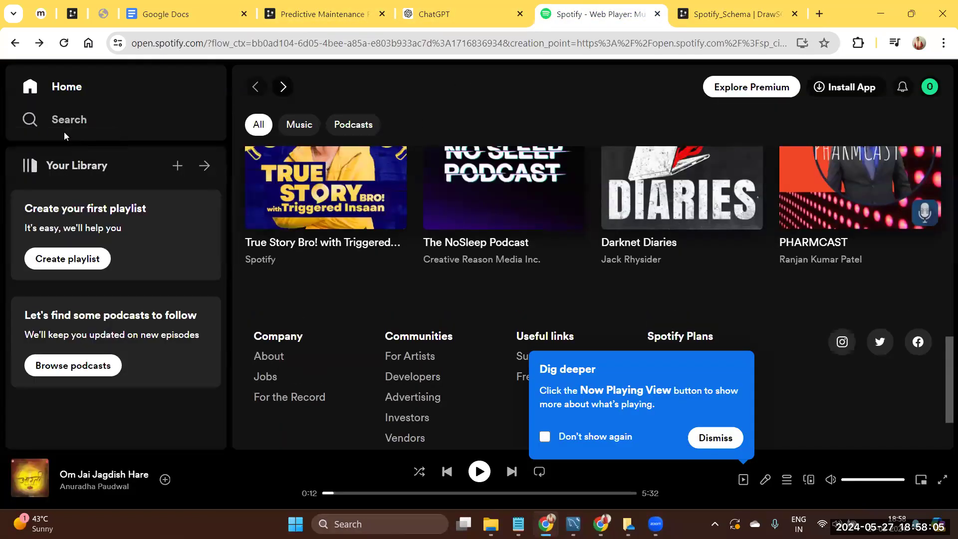
click(52, 124)
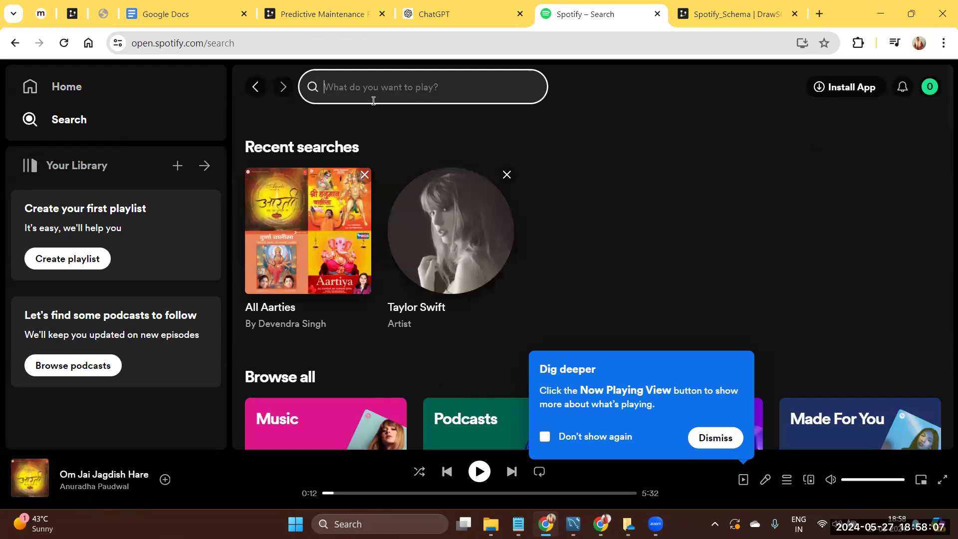
text(g)
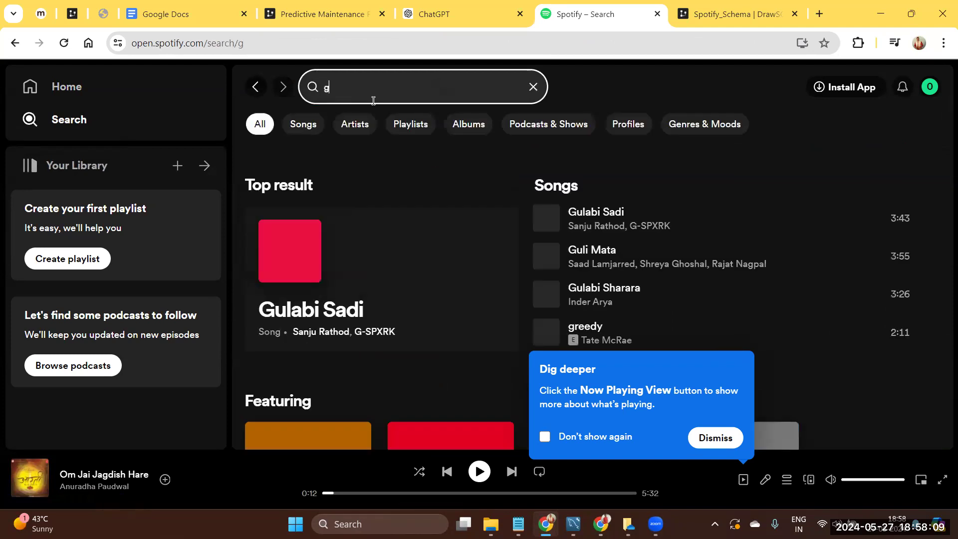
text(e)
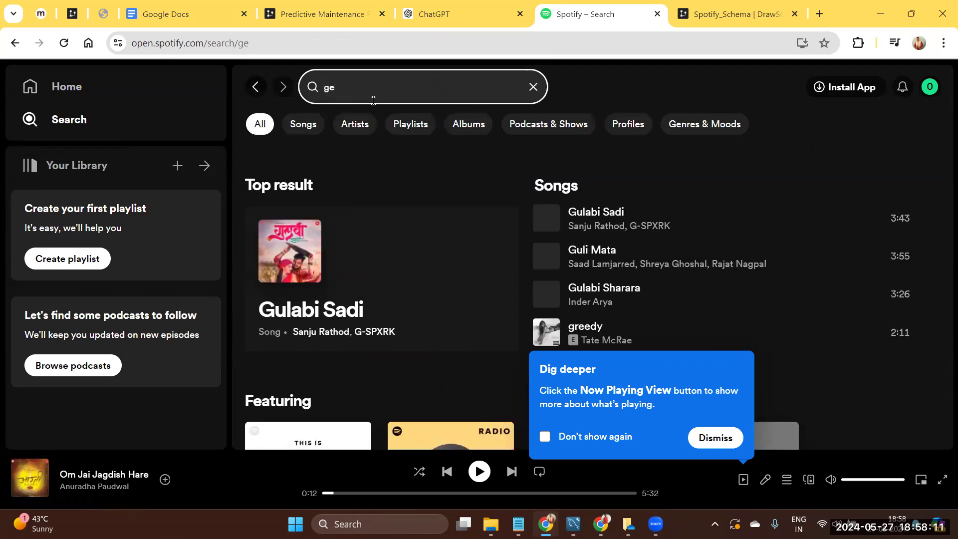
click(697, 127)
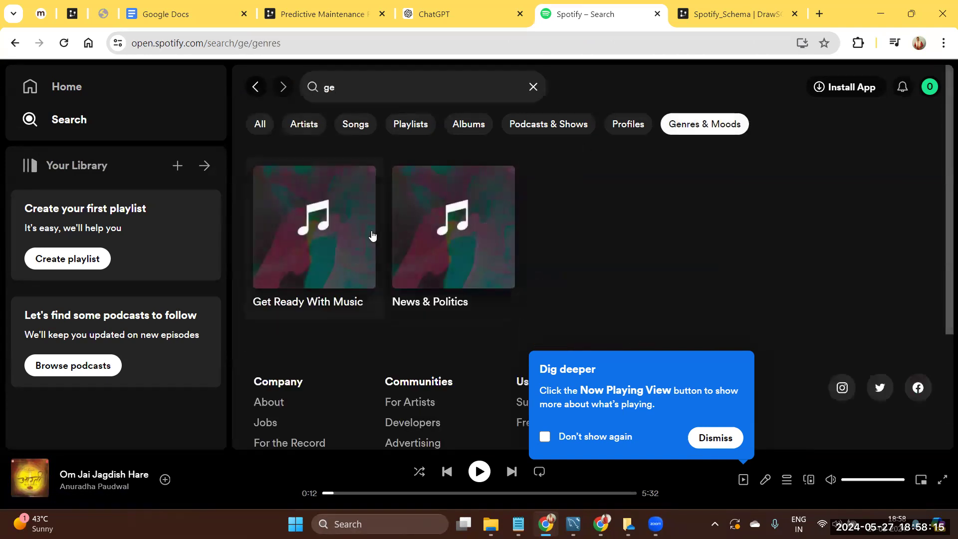
Examine the playlist categories on the Get Ready With Music genre page, and return to the genre search results
click(309, 236)
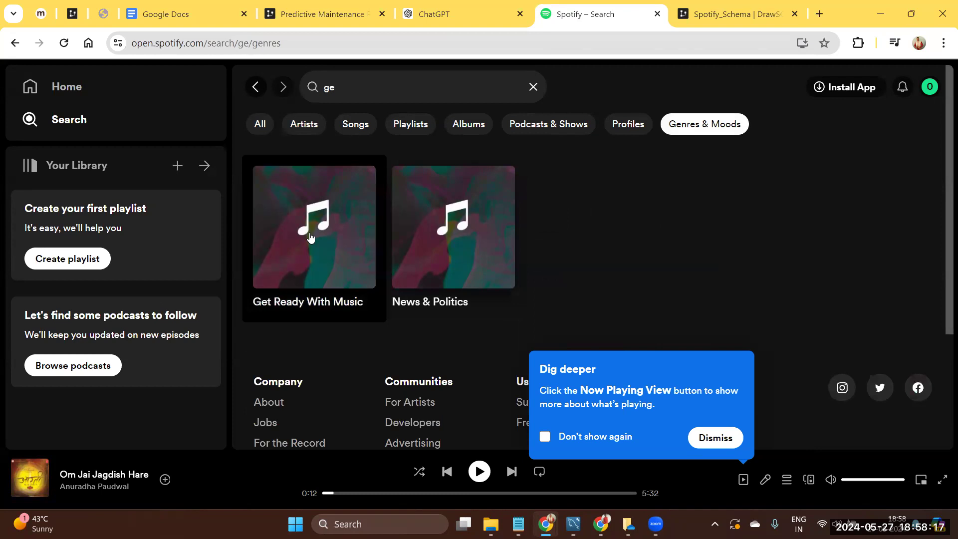
scroll(309, 236, down, 4)
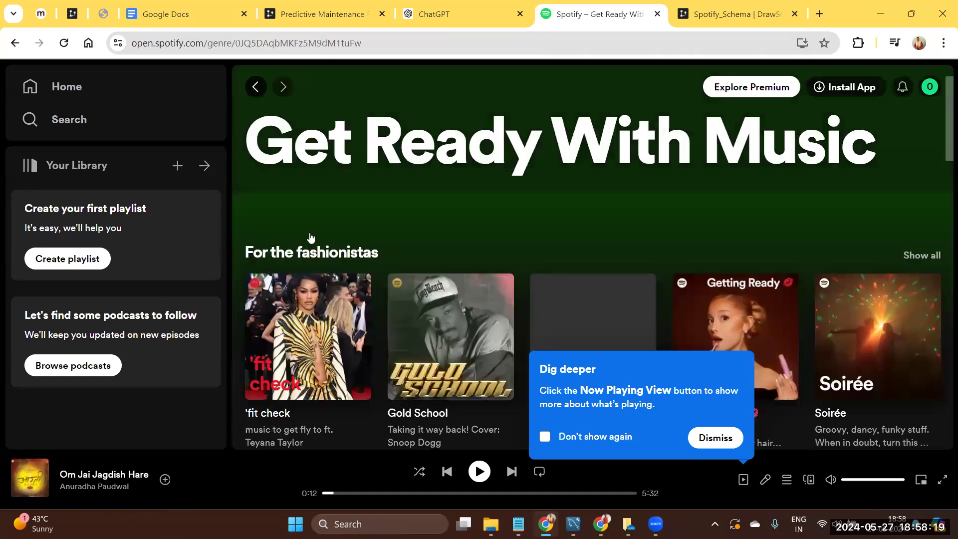
scroll(310, 236, up, 2)
scroll(309, 236, down, 4)
scroll(309, 236, down, 2)
scroll(310, 236, up, 2)
scroll(310, 238, down, 1)
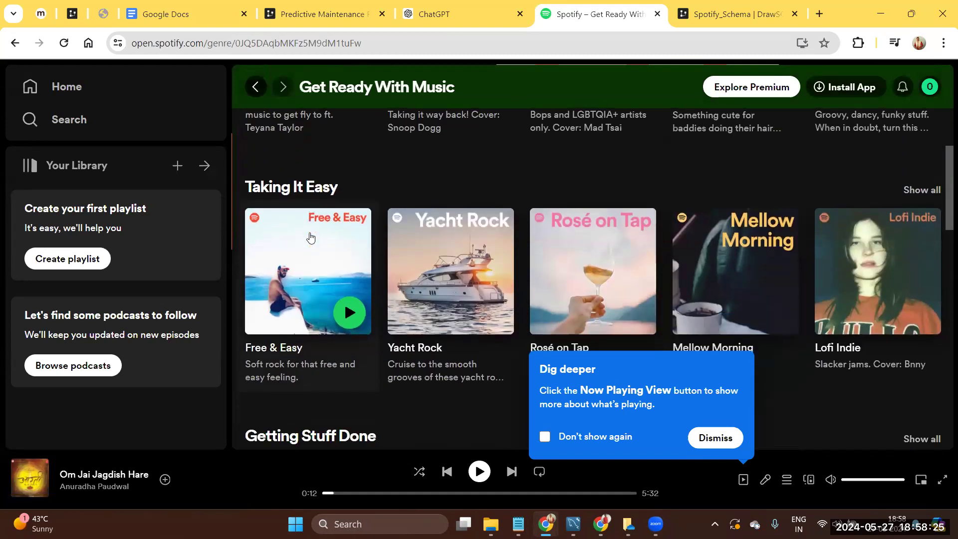
key(F11)
scroll(310, 238, down, 5)
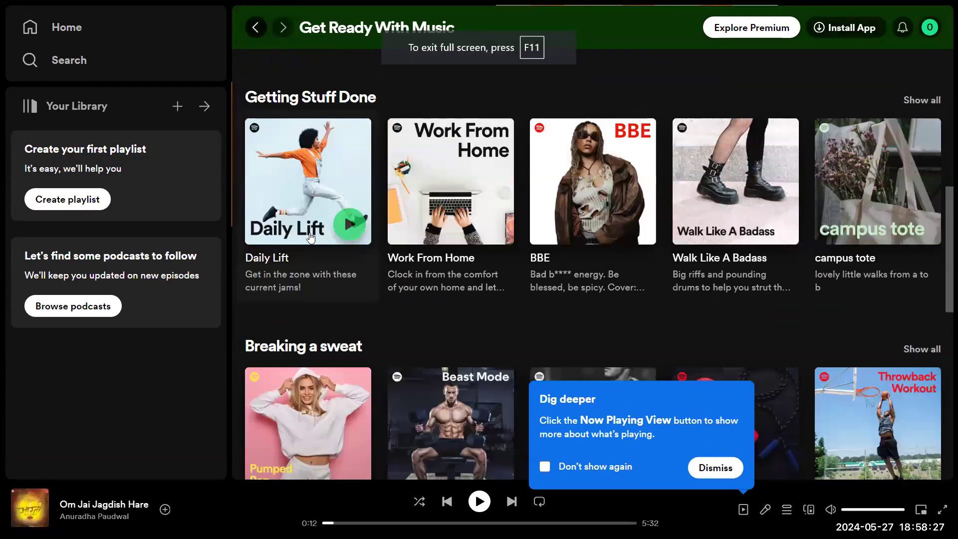
scroll(310, 238, down, 5)
scroll(311, 238, down, 4)
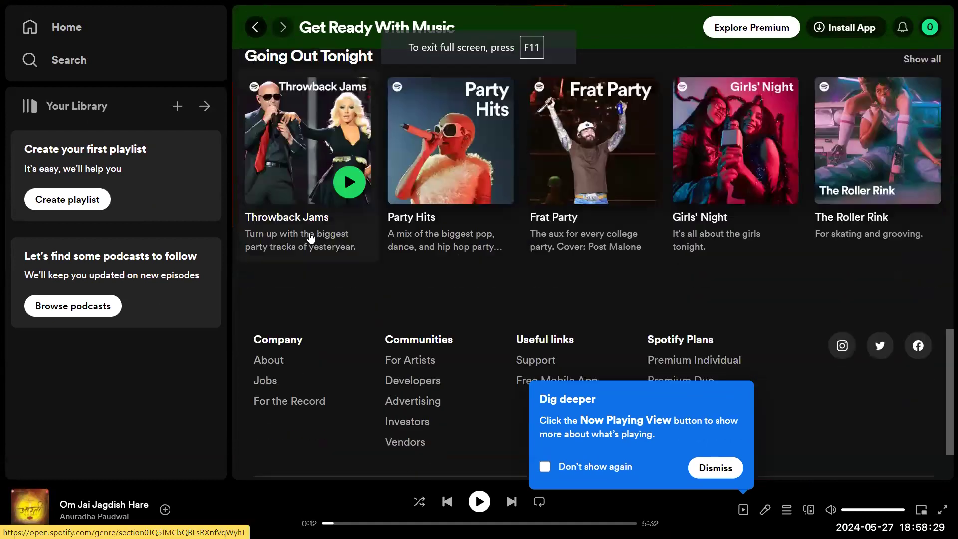
scroll(311, 238, up, 6)
scroll(310, 237, up, 15)
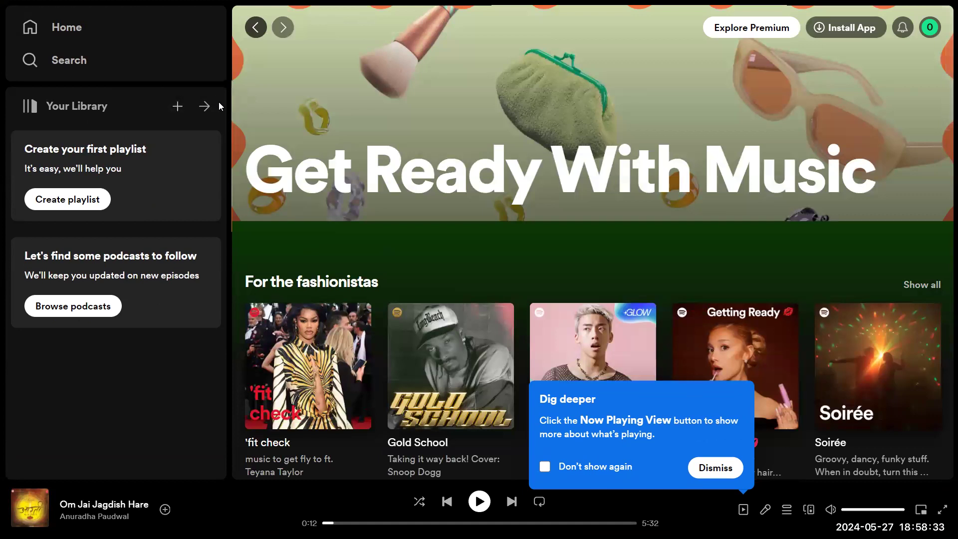
key(F11)
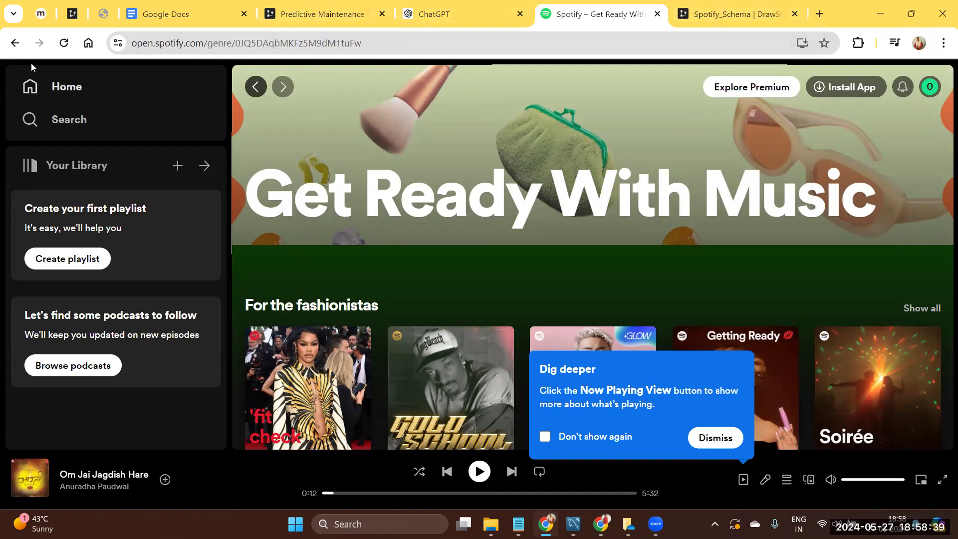
click(249, 88)
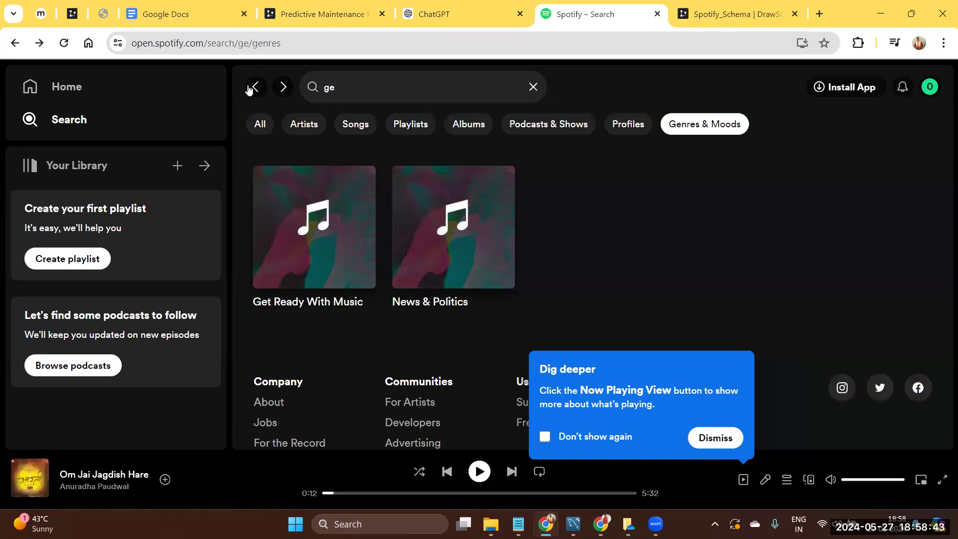
Recheck Spotify's Genres & Moods results against the Geners table, and return to the Spotify_Schema diagram in DrawSQL
click(725, 14)
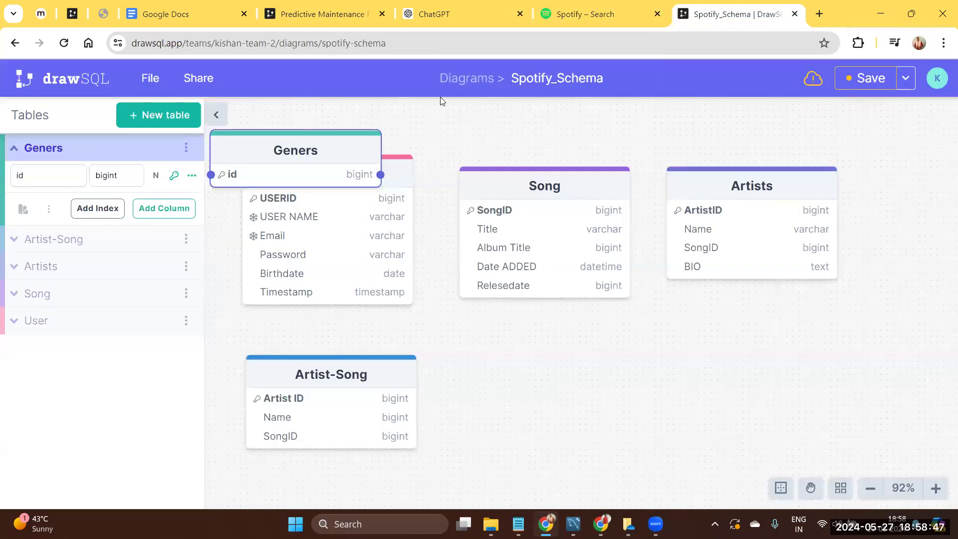
click(620, 24)
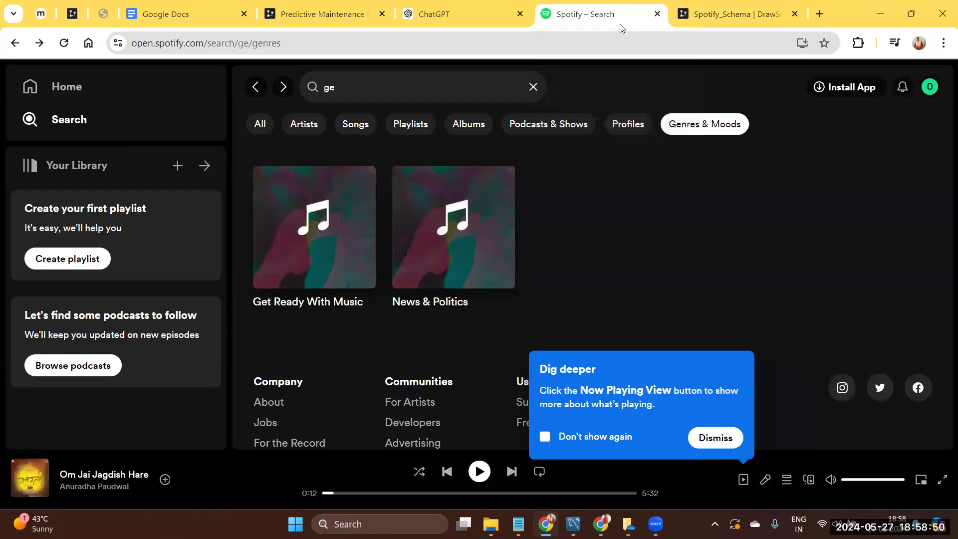
click(706, 11)
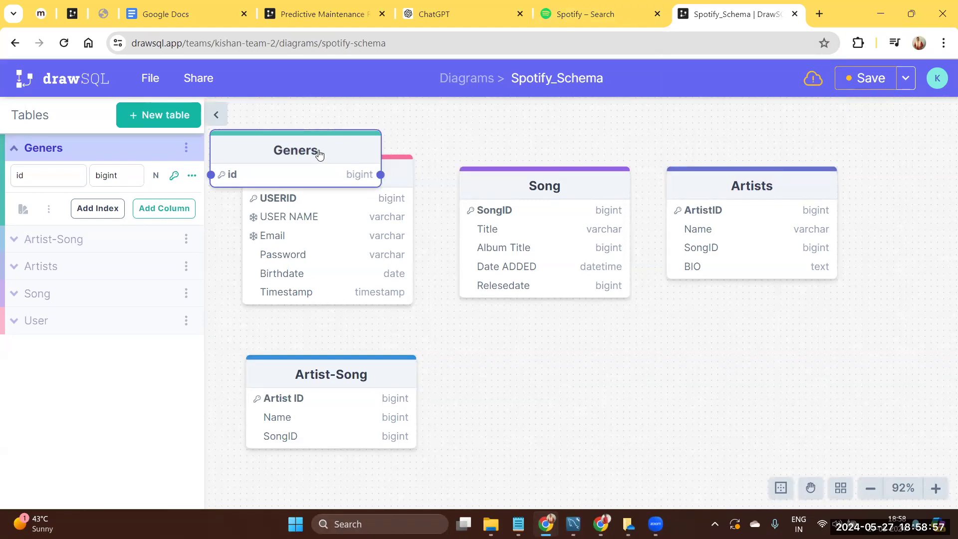
Correct the spelling of the Geners table's name to Genres
mouse_move(124, 156)
click(167, 148)
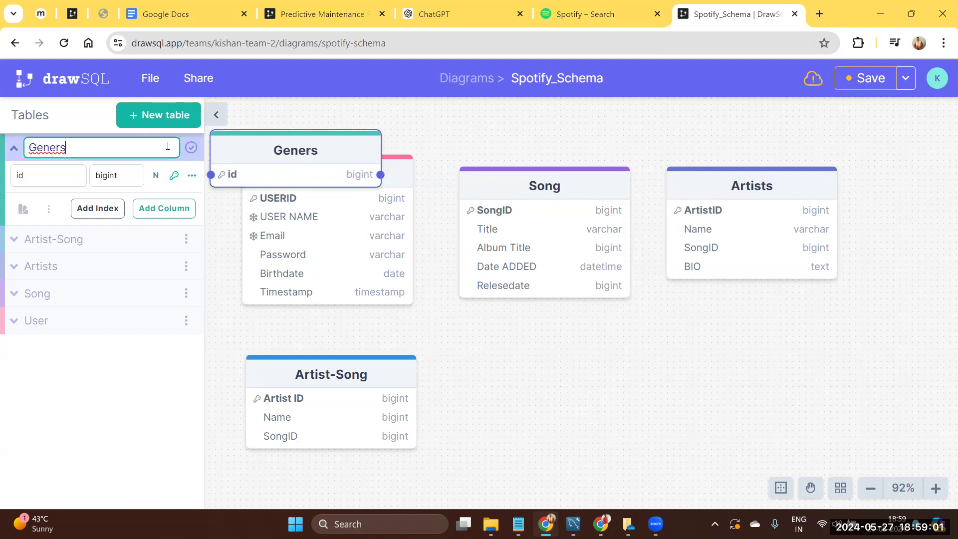
key(Left)
key(BackSpace)
key(BackSpace)
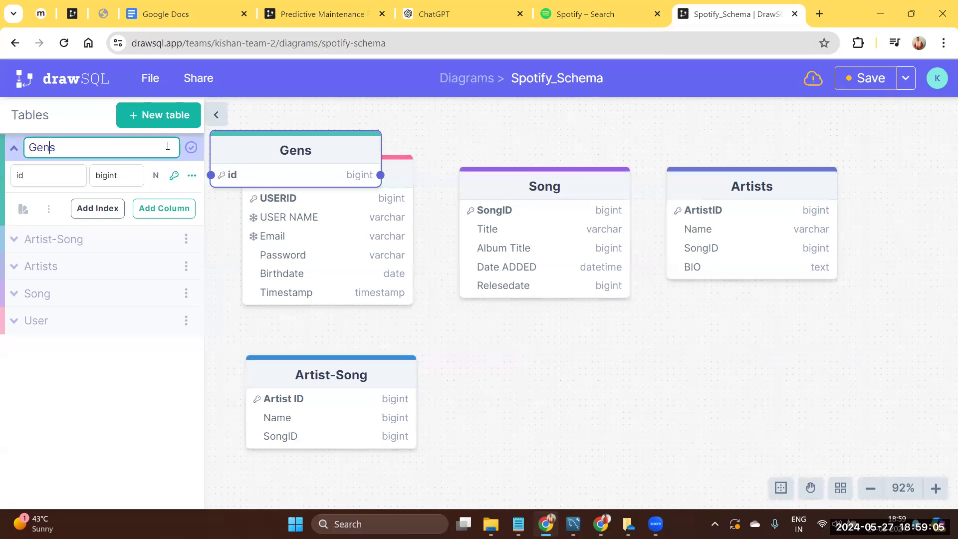
text(re)
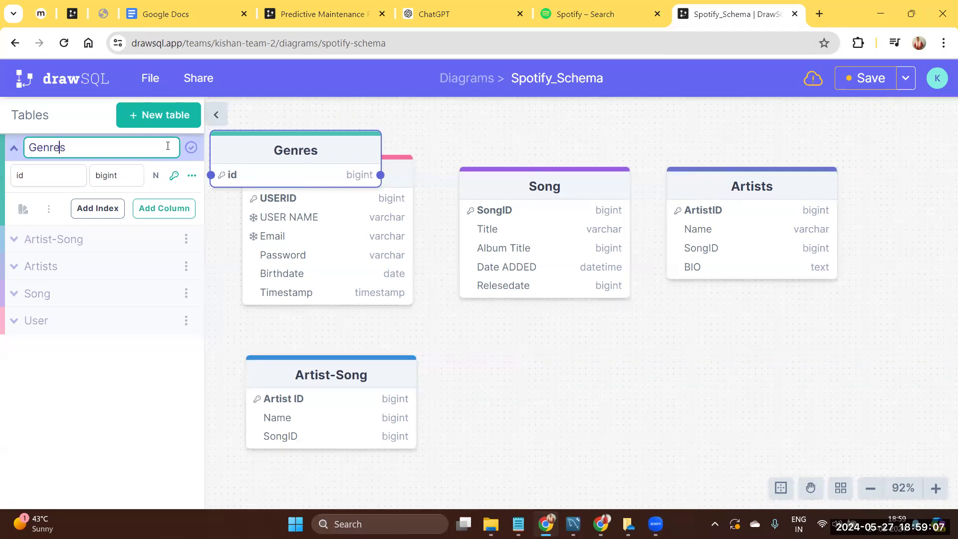
Rename the id column of the Genres table to GeneresID
click(71, 179)
key(BackSpace)
key(BackSpace)
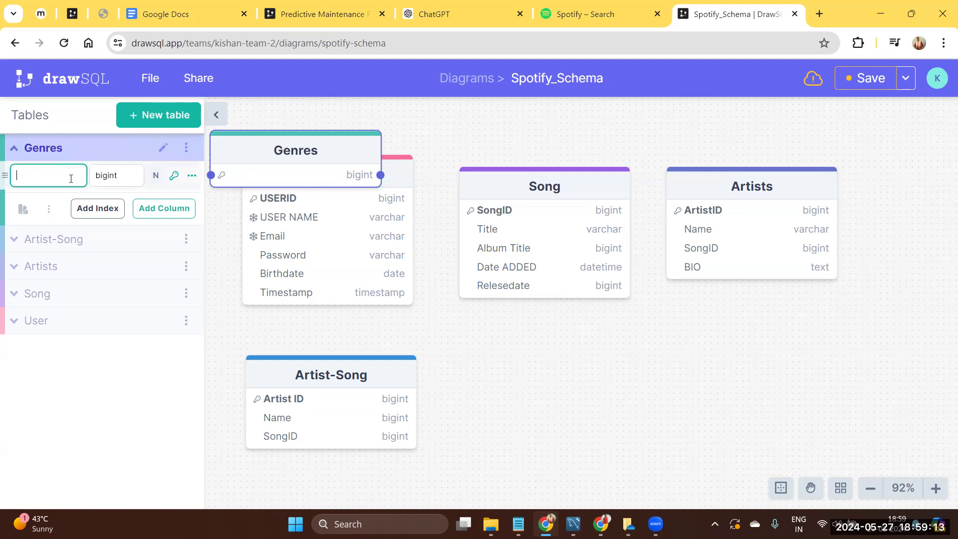
text(GeneresID)
key(BackSpace)
text(D)
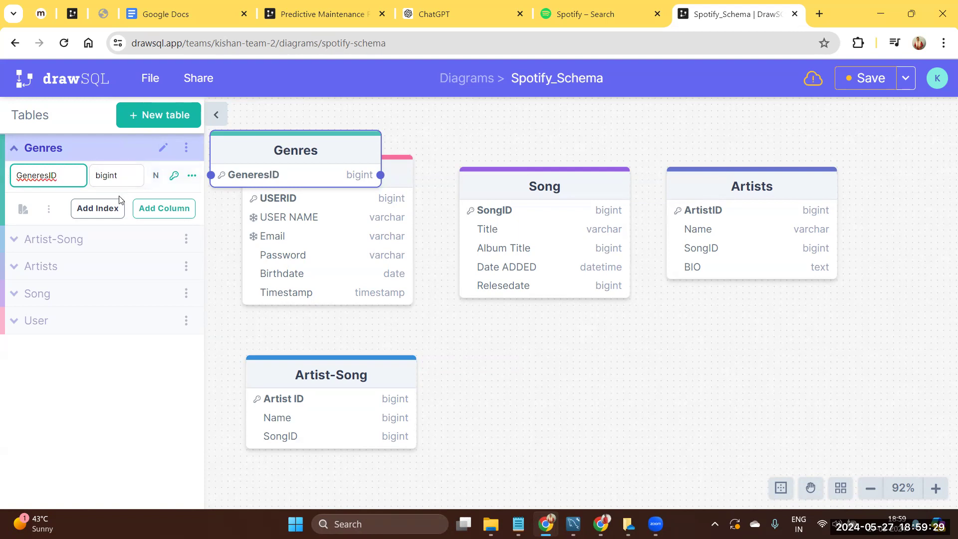
Add a Name column to the Genres table and place the table below Song, level with Artist-Song
click(156, 209)
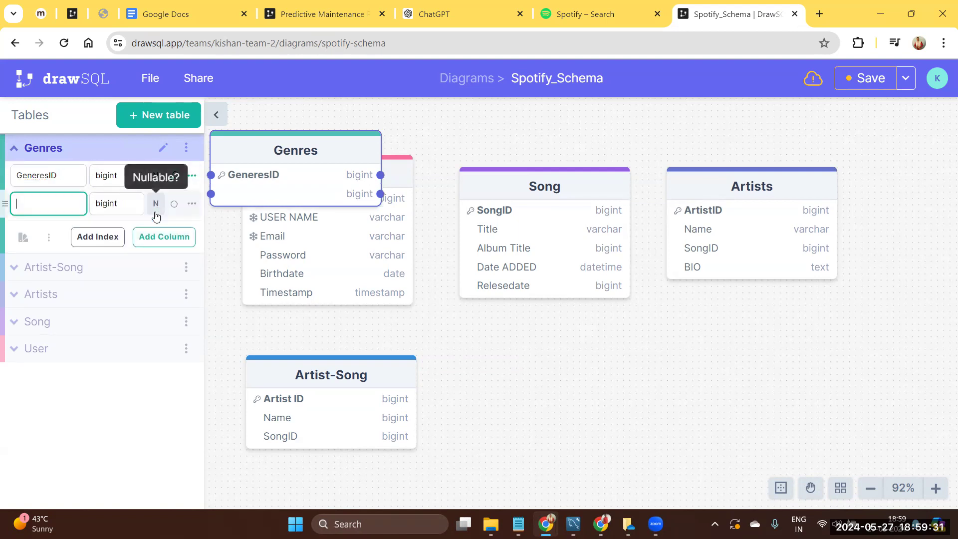
text(n)
text(NA)
key(BackSpace)
text(ame)
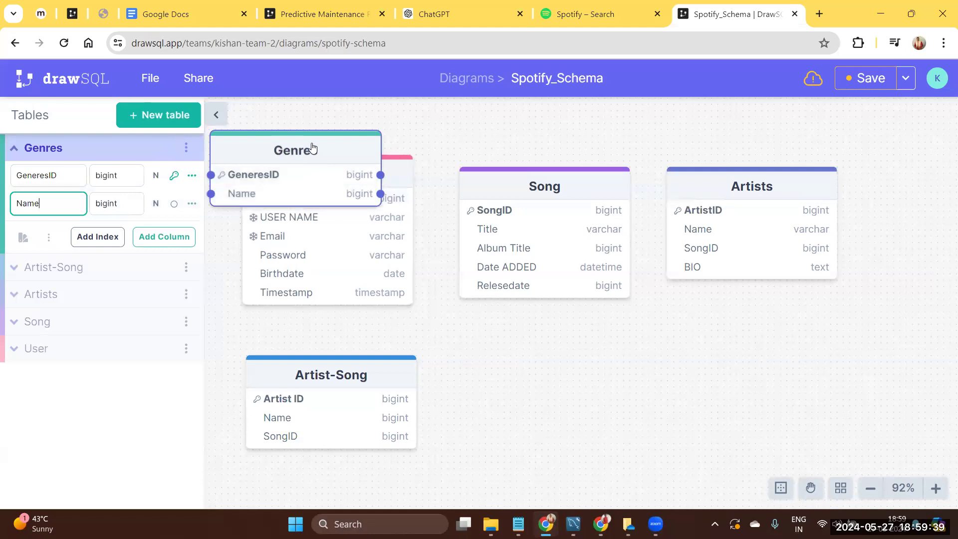
drag(315, 150, 564, 380)
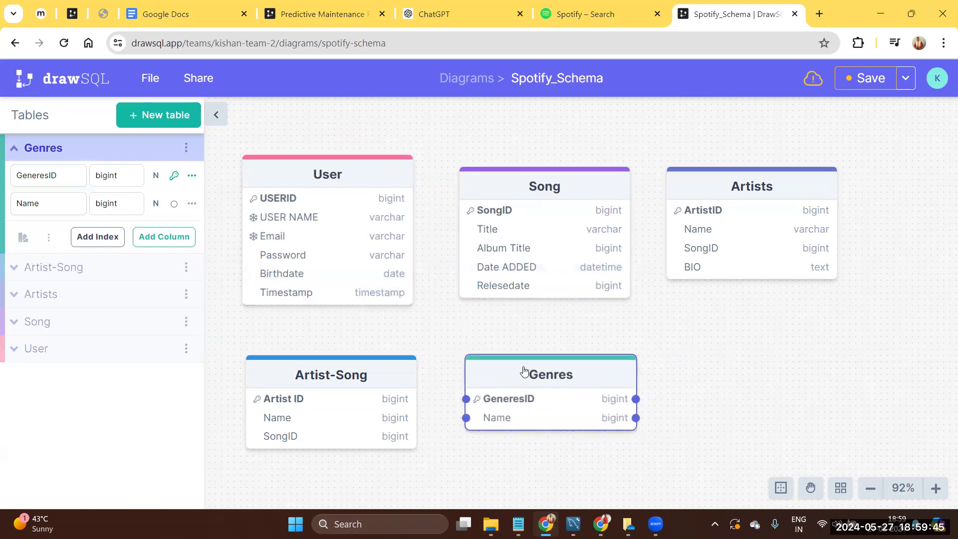
mouse_move(540, 374)
mouse_down()
mouse_move(426, 336)
mouse_move(226, 179)
mouse_move(342, 132)
mouse_move(526, 299)
mouse_move(536, 372)
mouse_up()
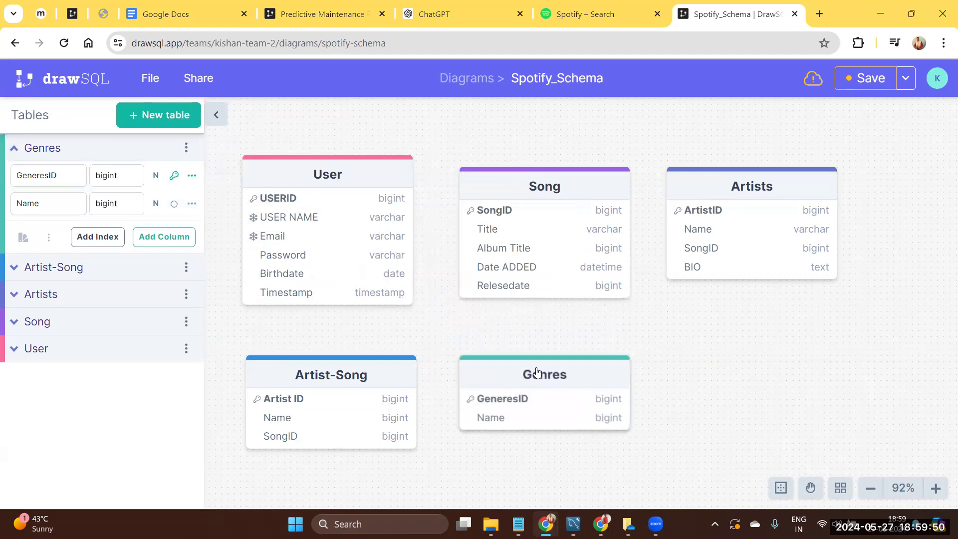
Add a third column named SongID to the Genres table
click(177, 238)
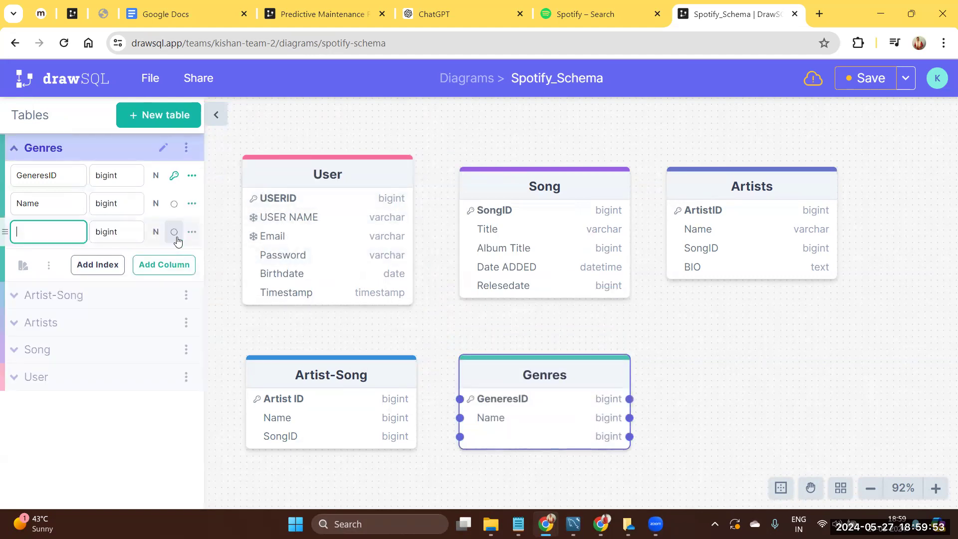
text(Son)
text(gID)
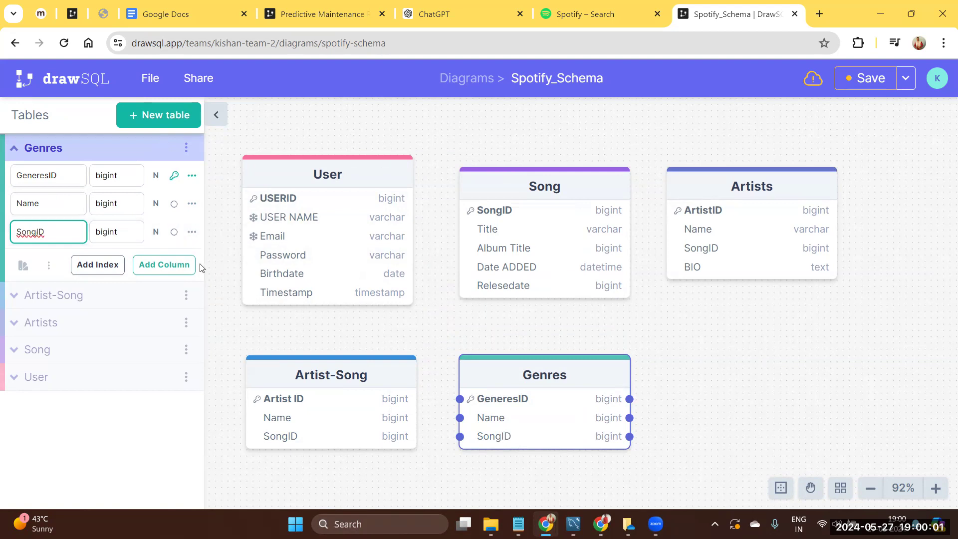
click(169, 268)
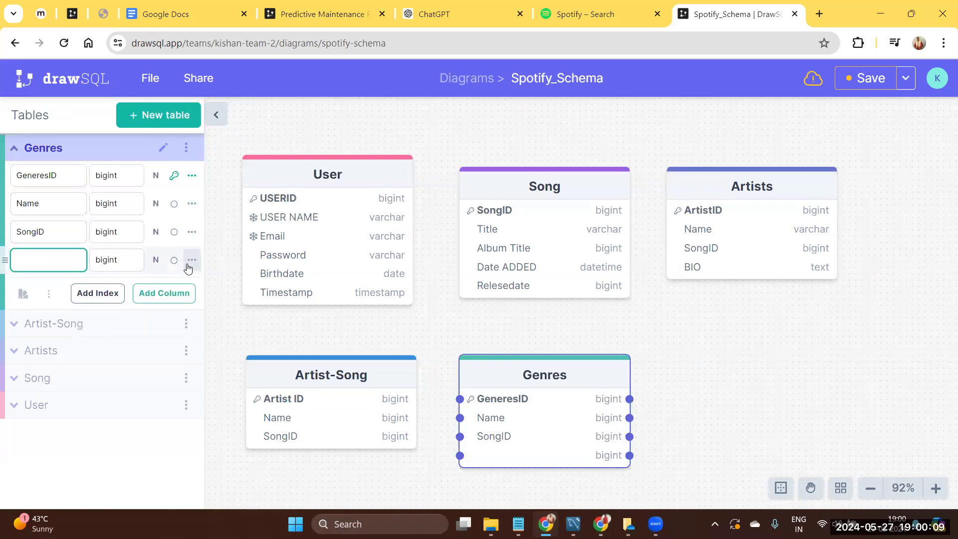
click(190, 262)
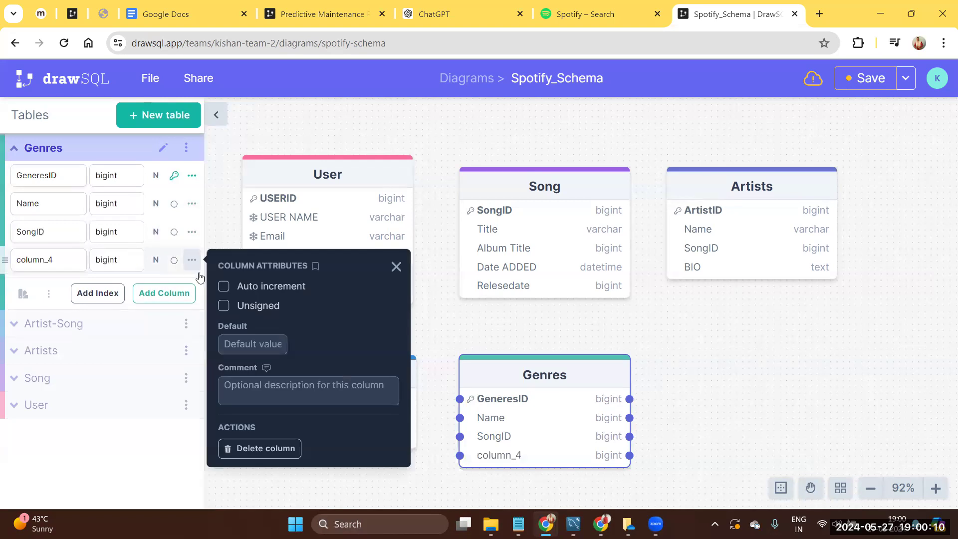
click(259, 448)
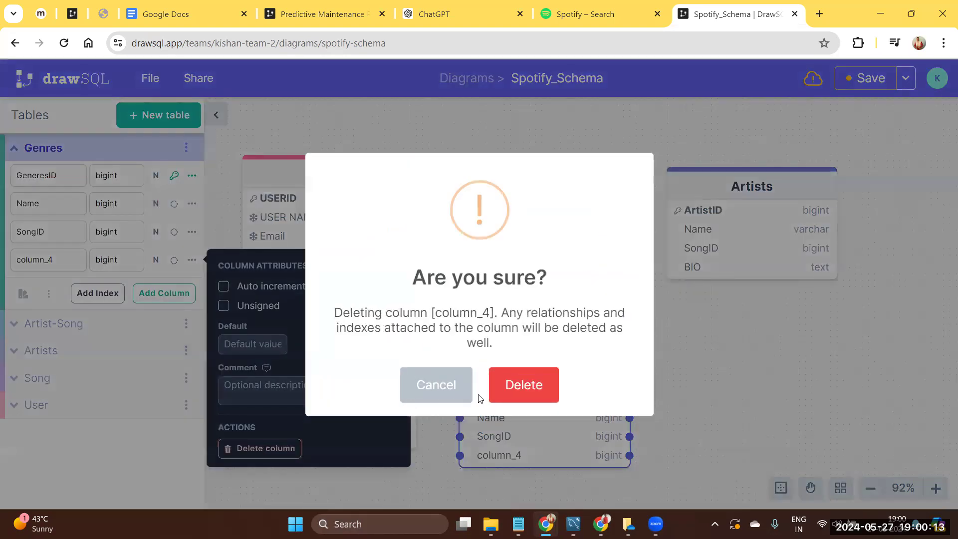
click(526, 388)
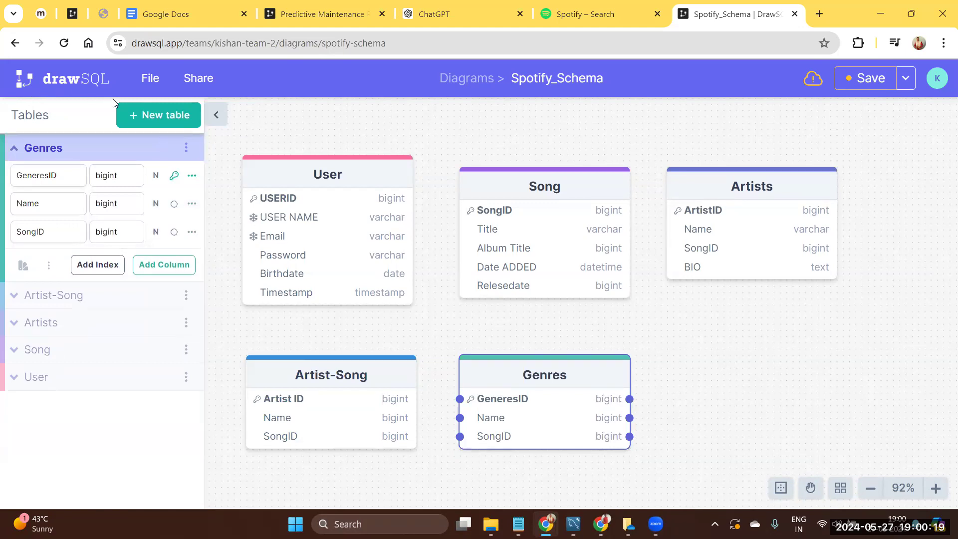
Create a new table in the diagram and name it Playlist
click(170, 121)
key(BackSpace)
key(BackSpace)
key(BackSpace)
key(BackSpace)
key(BackSpace)
key(BackSpace)
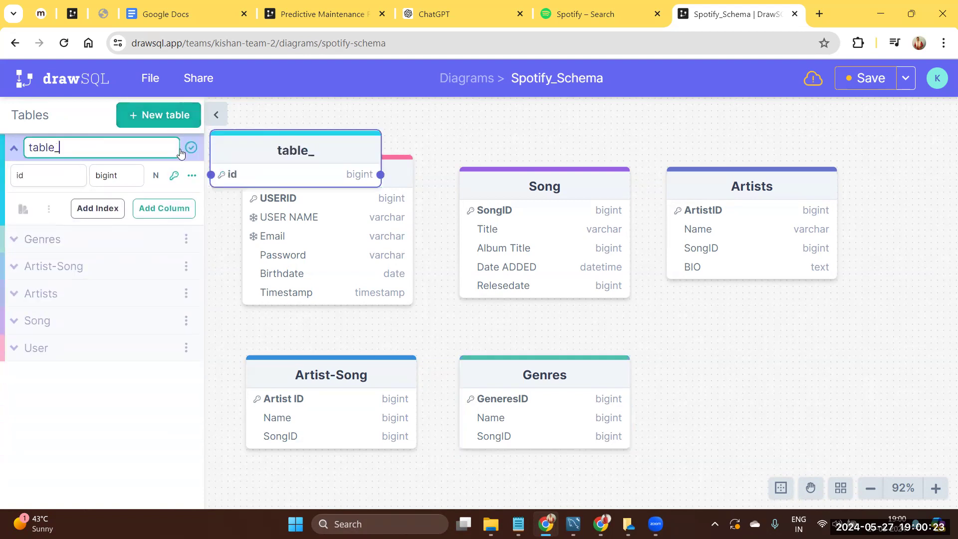
key(BackSpace)
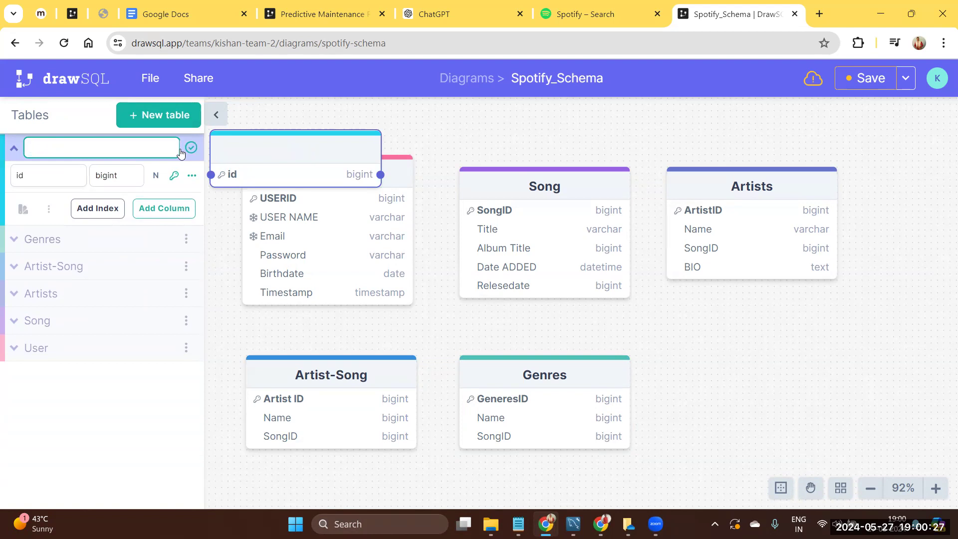
text(Playlist)
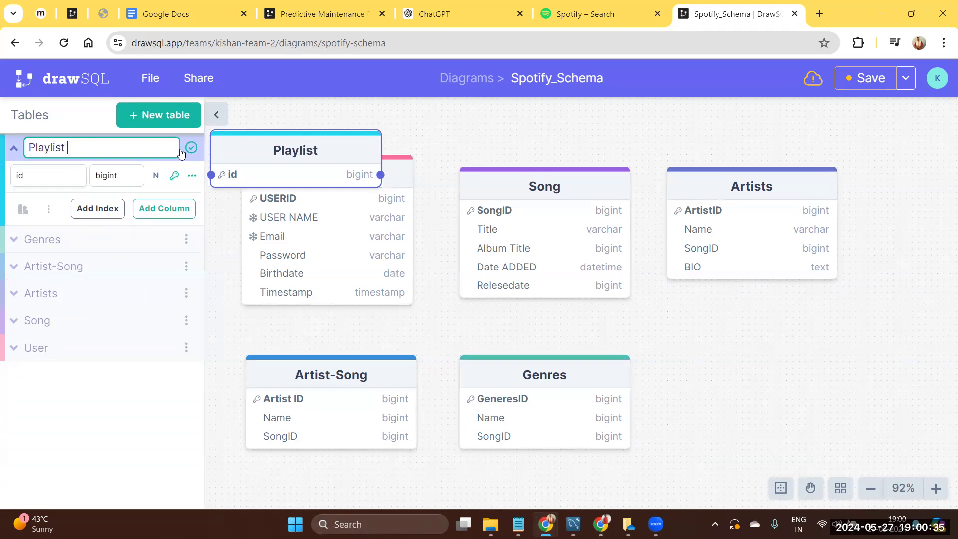
Rename the id column of the Playlist table to Playlist ID
click(63, 183)
key(BackSpace)
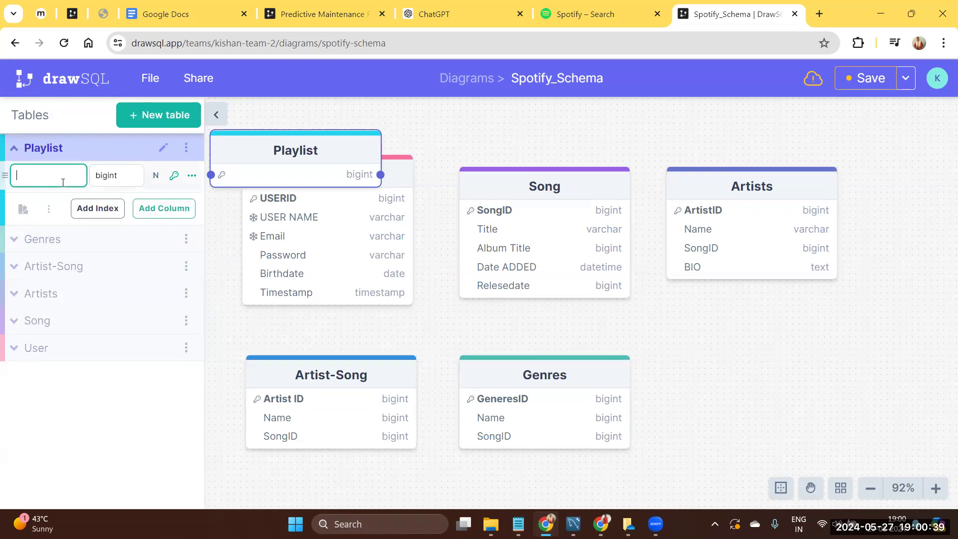
text(Playlist id)
key(BackSpace)
key(BackSpace)
text(ID)
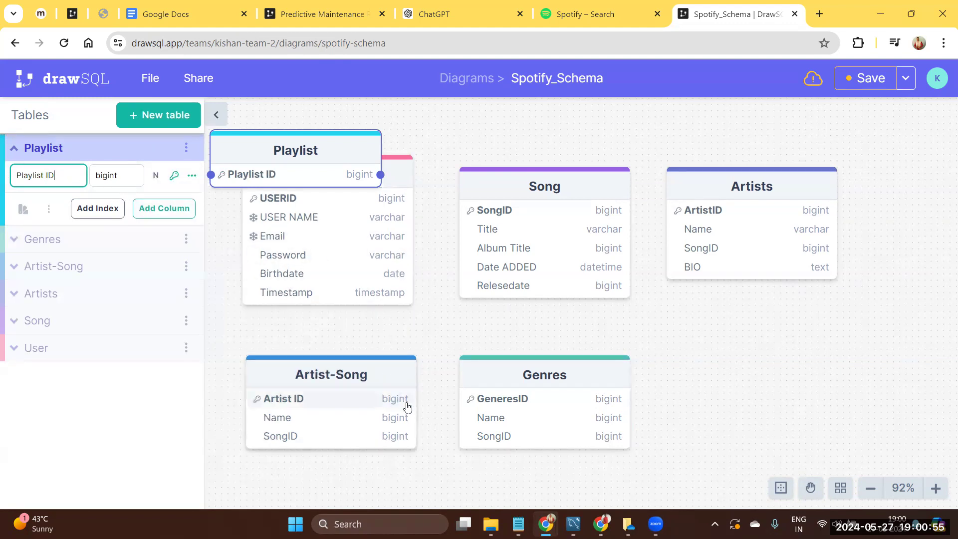
Select the Artist-Song table and open its column list for editing
click(391, 378)
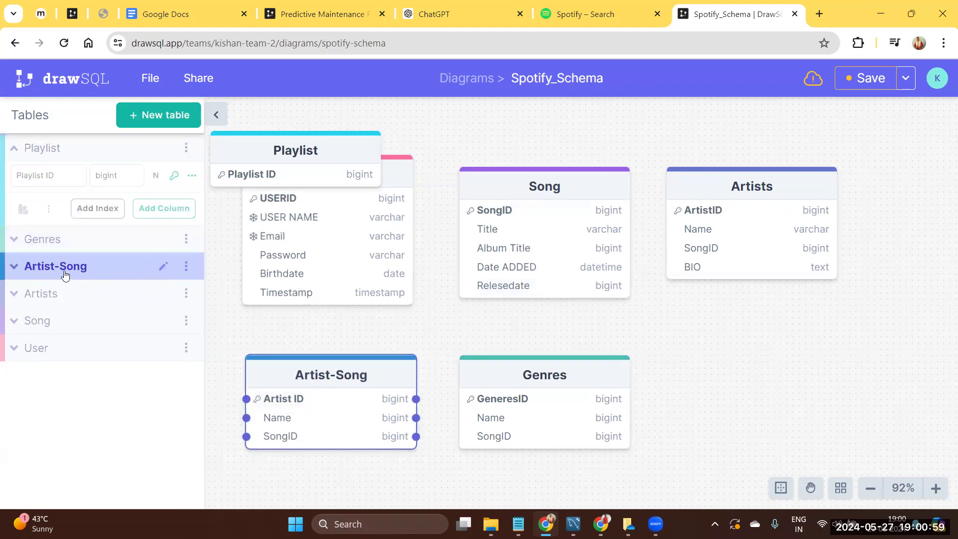
click(18, 270)
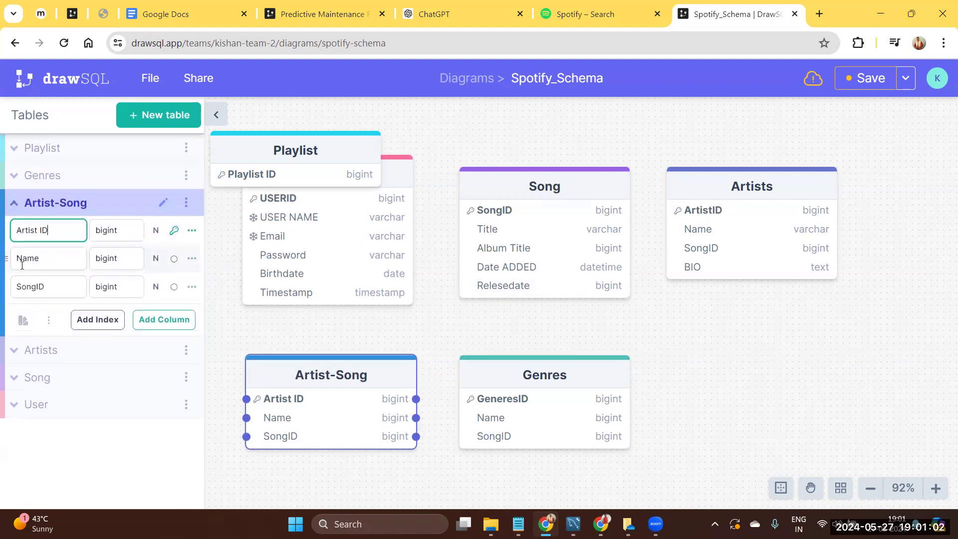
Set the data type of the Name column in the Artist-Song table to varchar
double_click(111, 258)
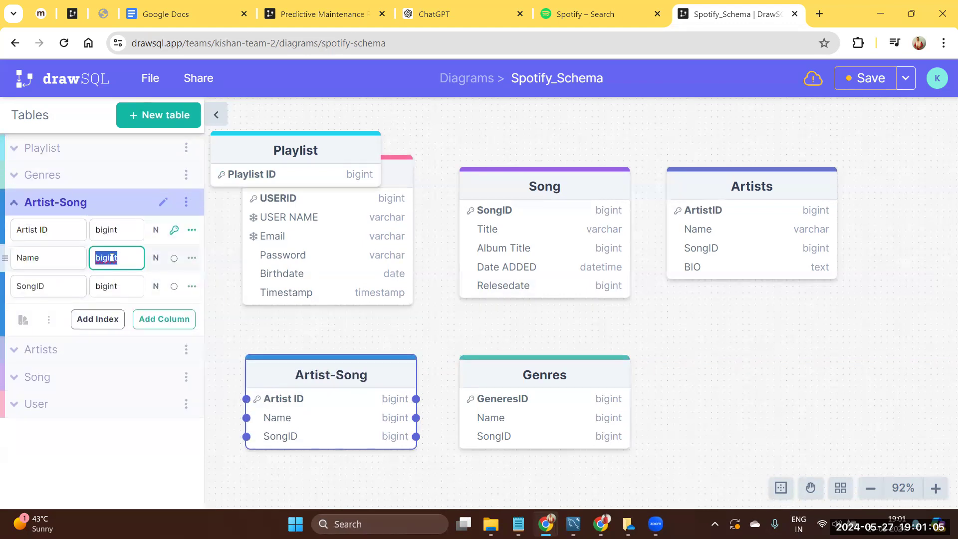
text(va)
key(Return)
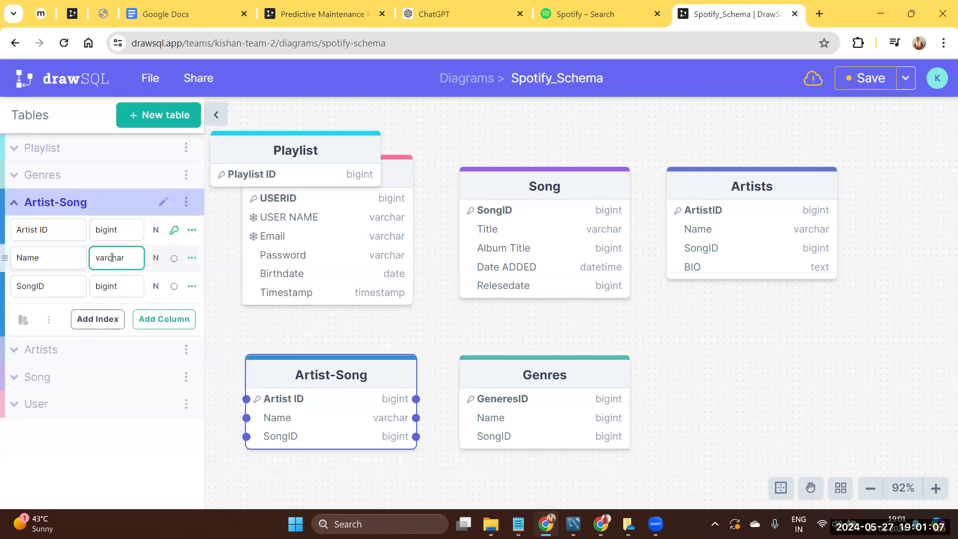
click(217, 313)
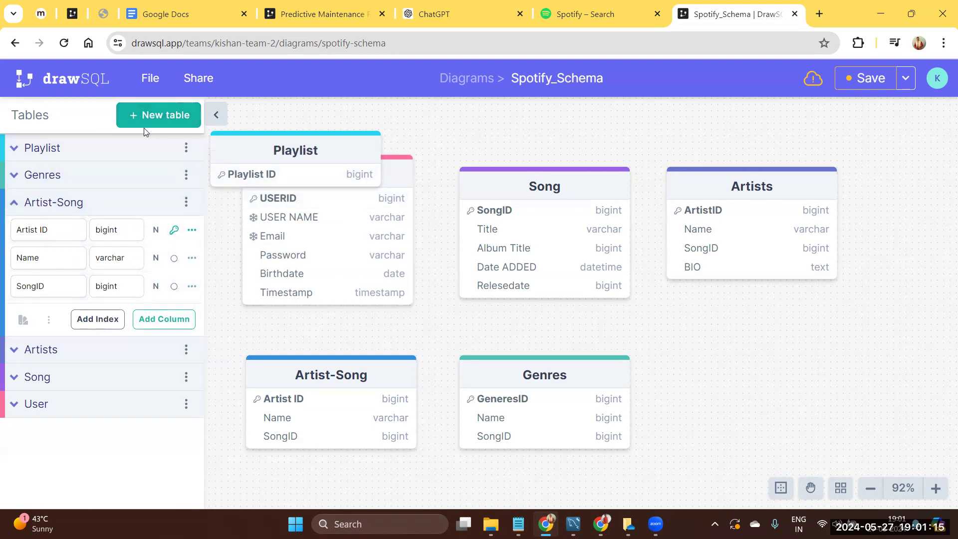
Change the data type of the Genres table's Name column to varchar
click(13, 152)
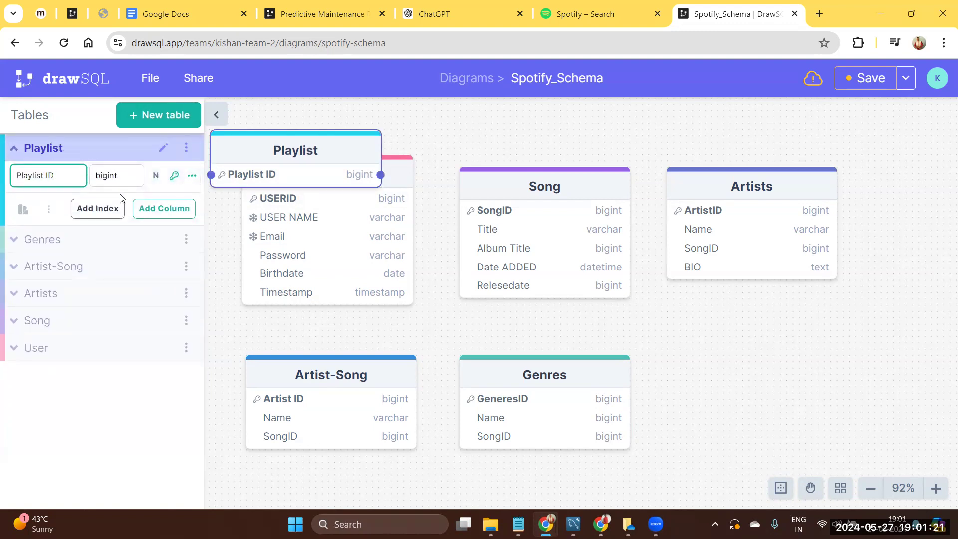
click(11, 245)
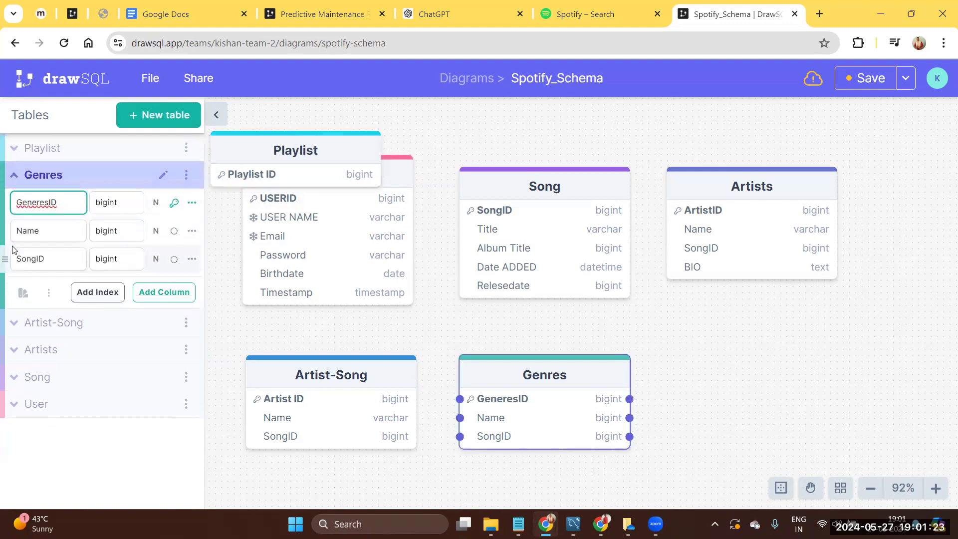
click(123, 229)
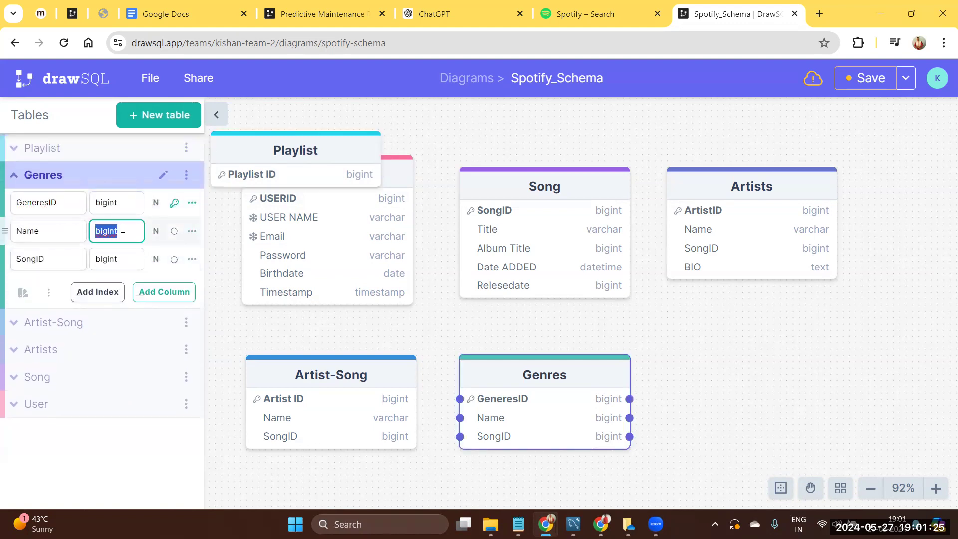
text(va)
key(Return)
click(217, 283)
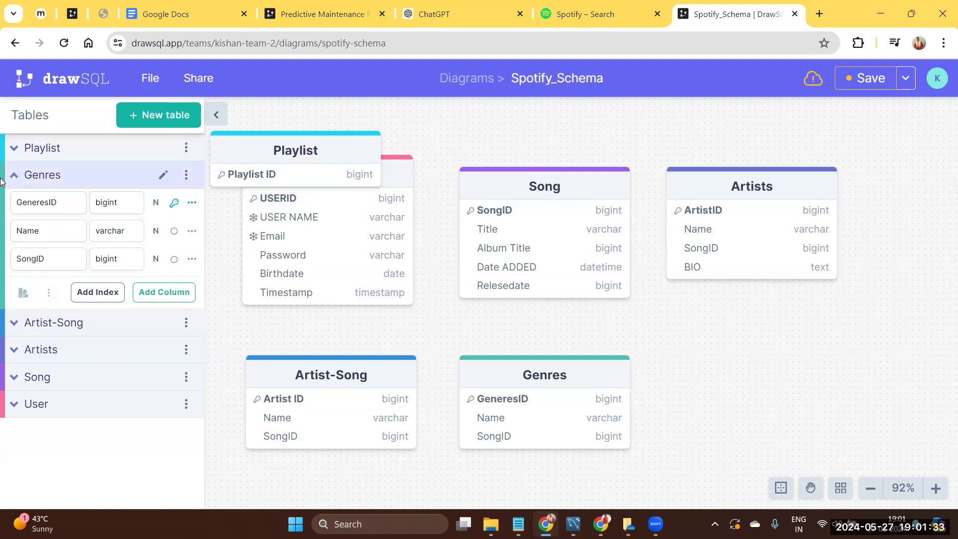
Add a column named UserID to the Playlist table
click(12, 152)
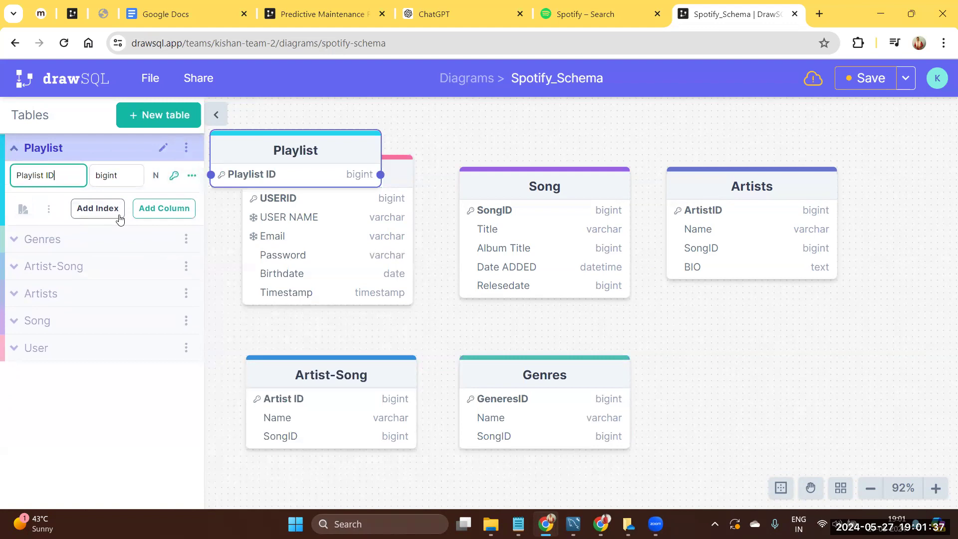
click(150, 208)
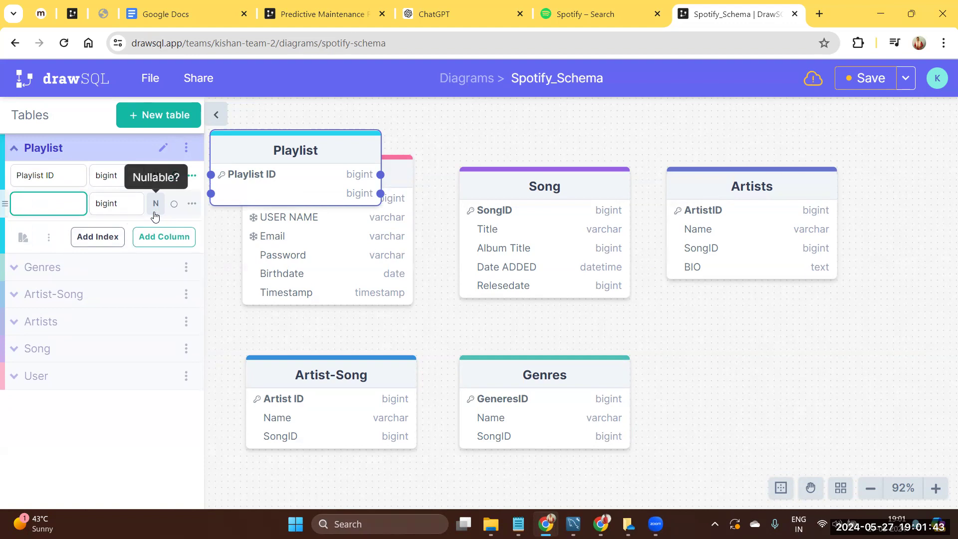
text(Userid)
key(BackSpace)
key(BackSpace)
text(ID)
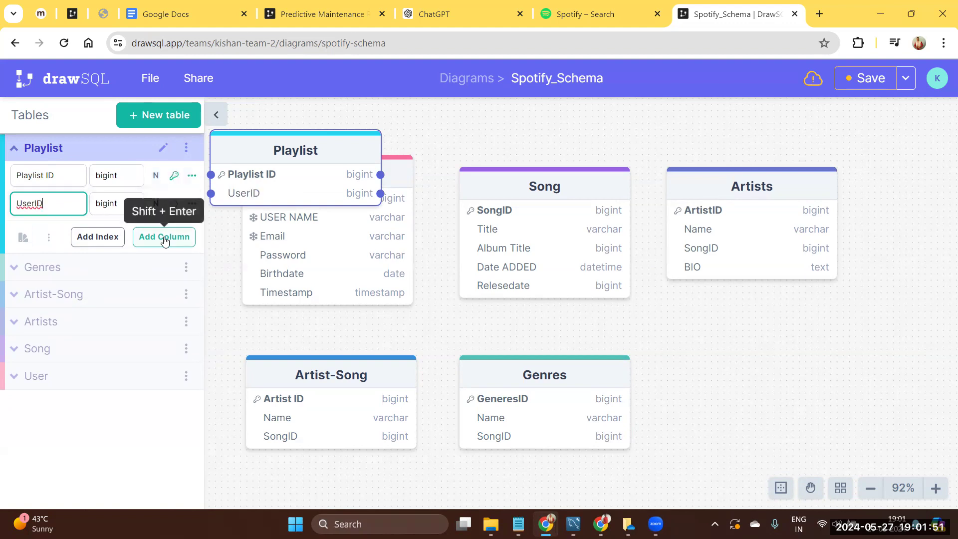
Add a Name column with the varchar data type to the Playlist table
click(164, 236)
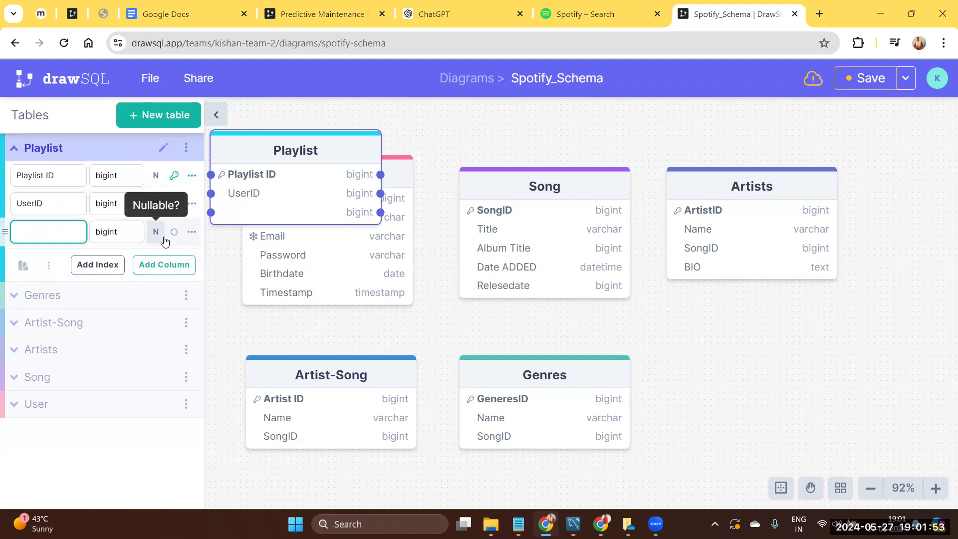
text(N)
key(BackSpace)
text(Na)
key(BackSpace)
text(ame)
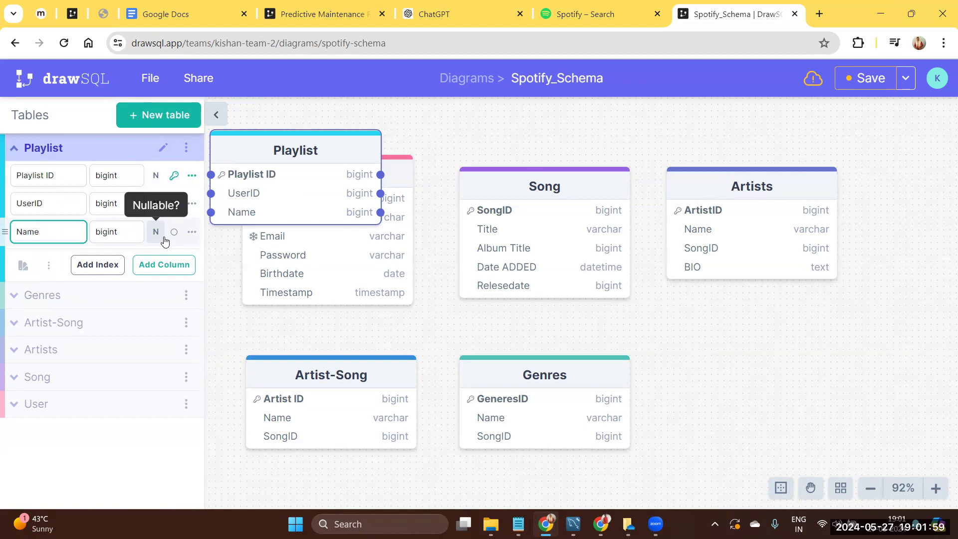
click(134, 233)
text(var)
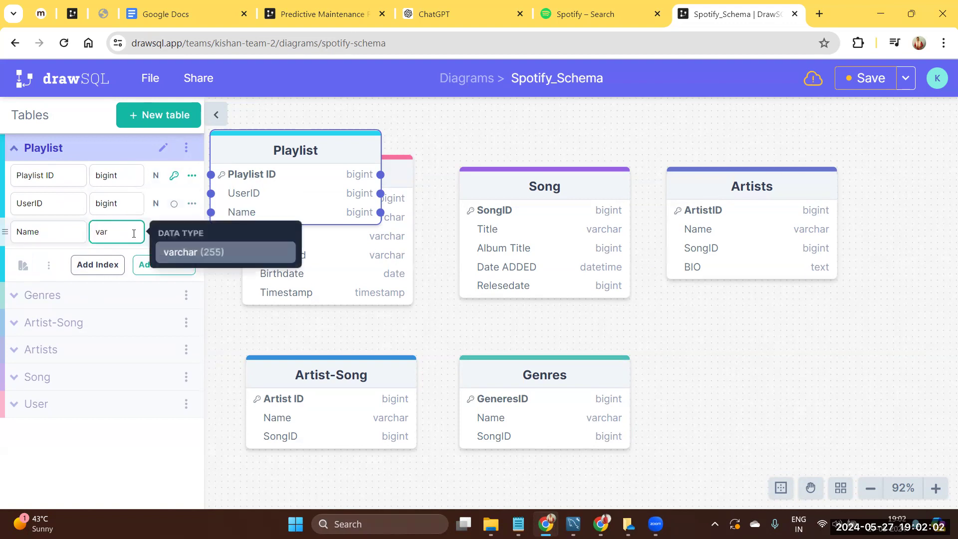
key(Return)
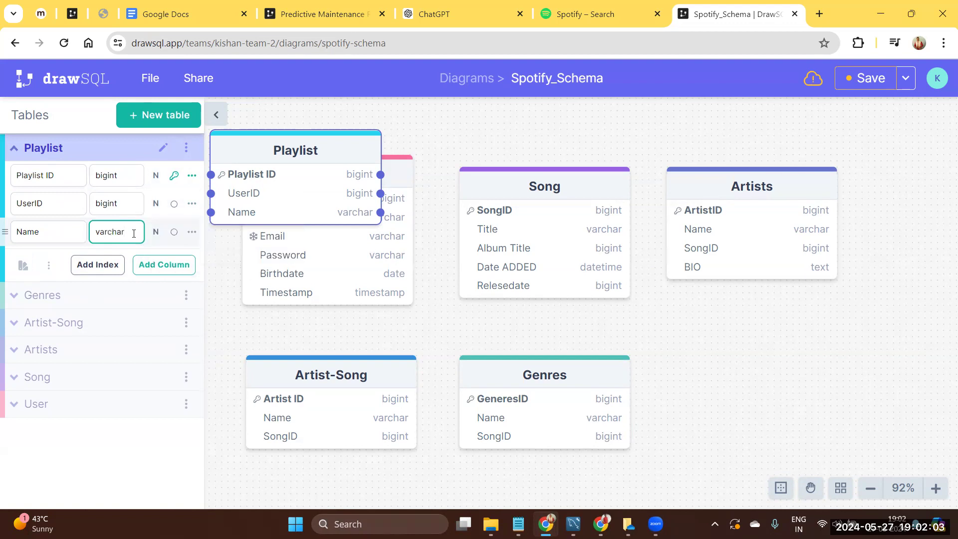
Add a Description column with the text data type to the Playlist table
click(165, 273)
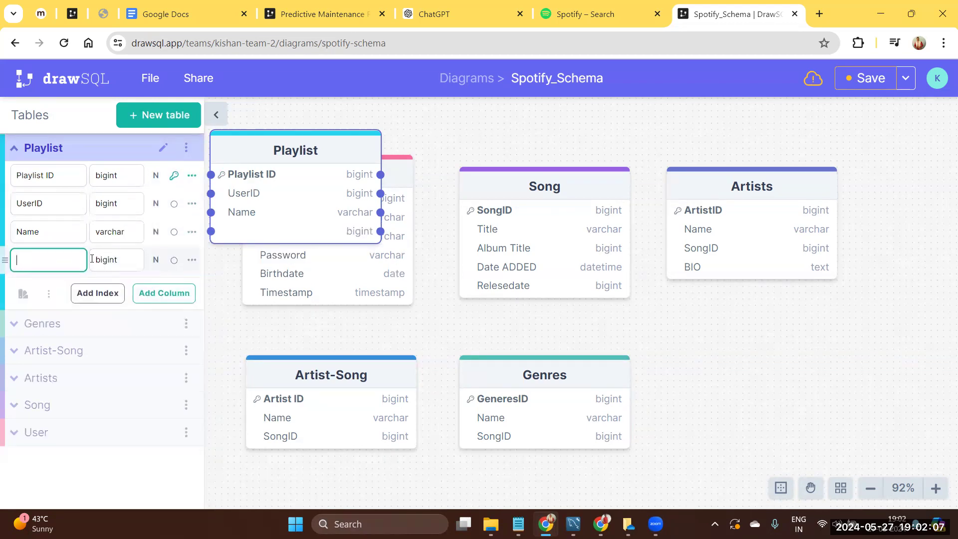
text(Description)
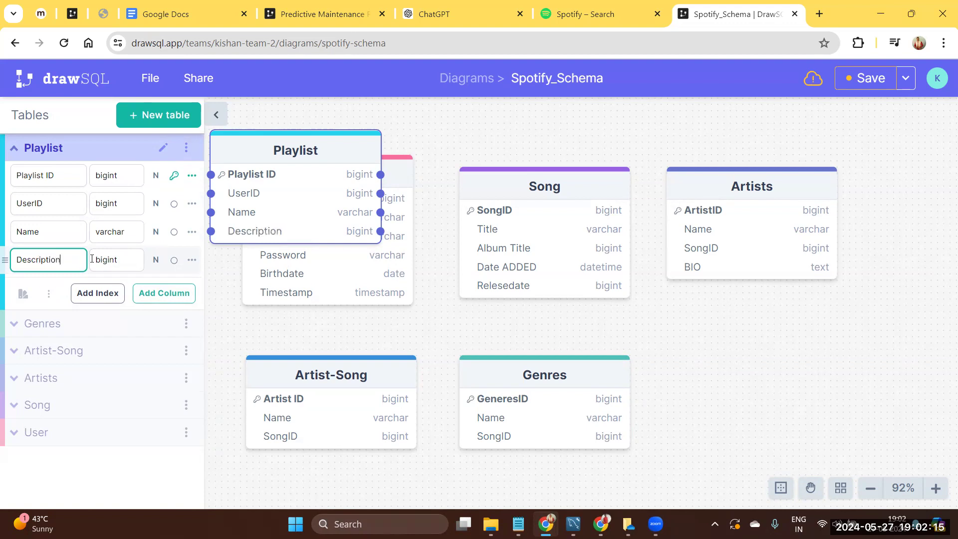
double_click(106, 260)
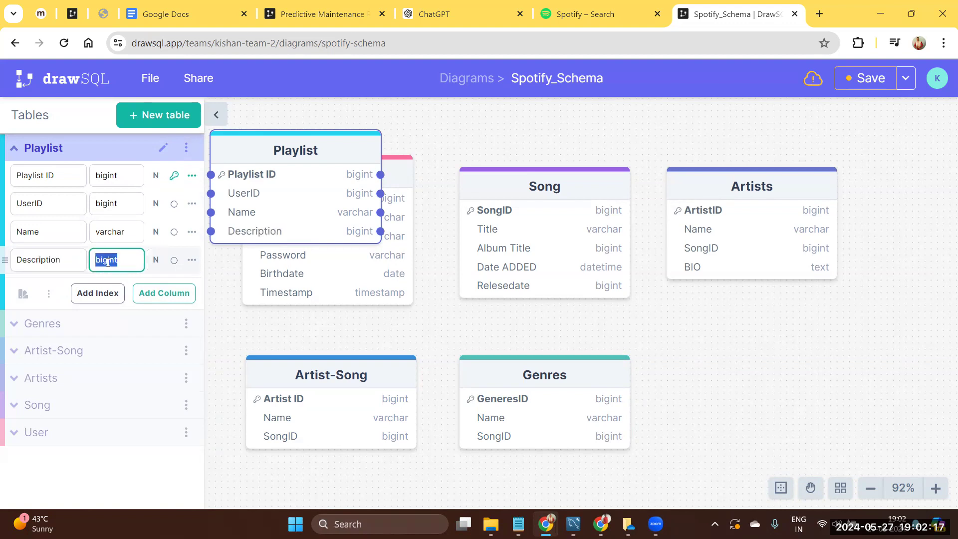
key(BackSpace)
text(text)
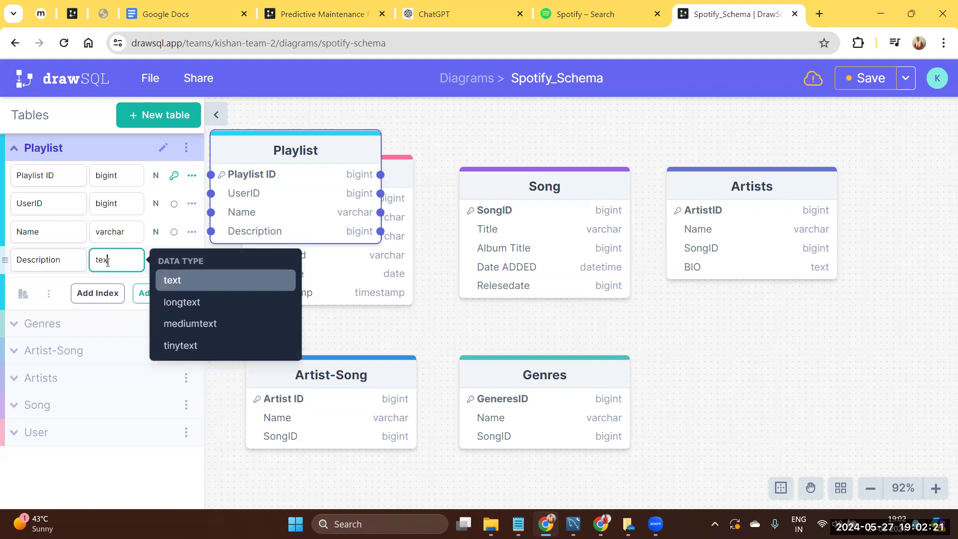
click(235, 391)
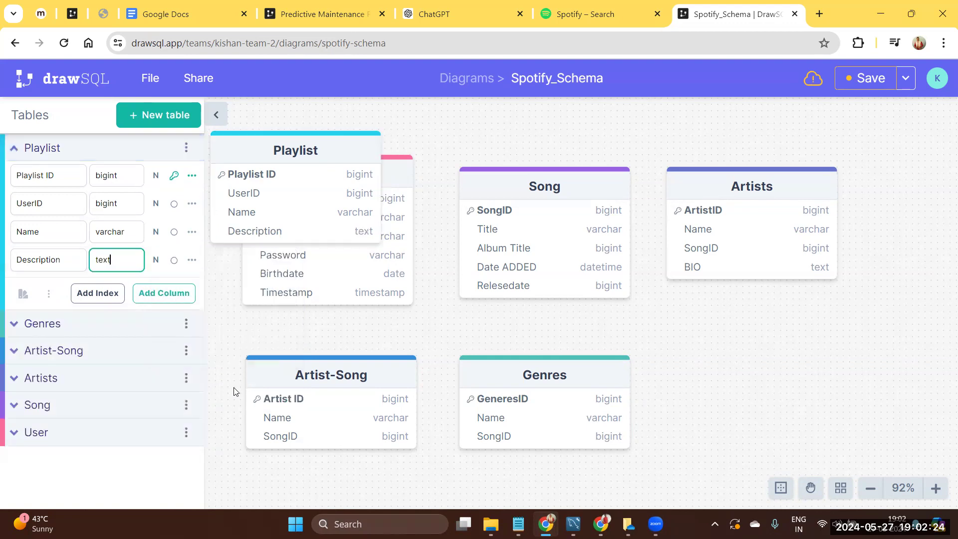
Add a nullable Visibility status column with the enum data type to the Playlist table
click(164, 294)
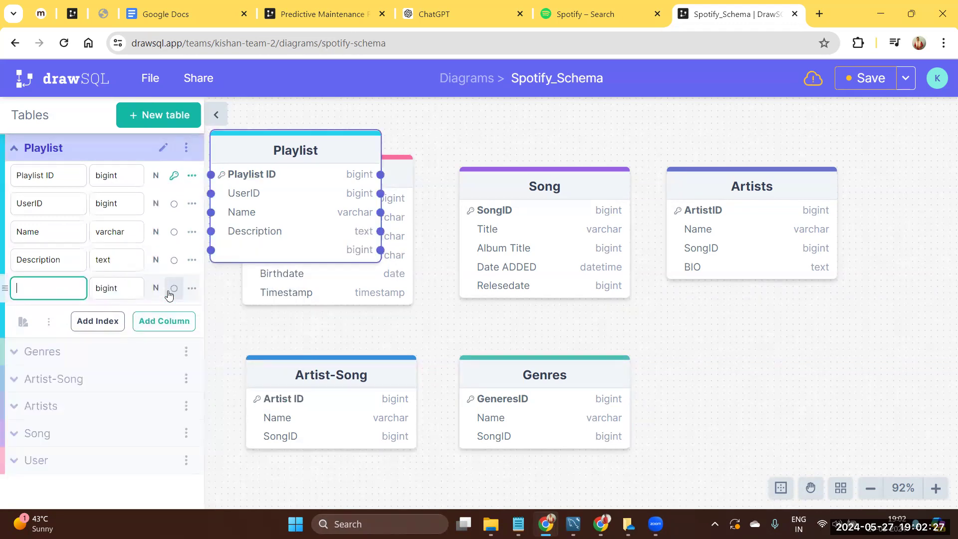
text(Visibility status)
click(115, 295)
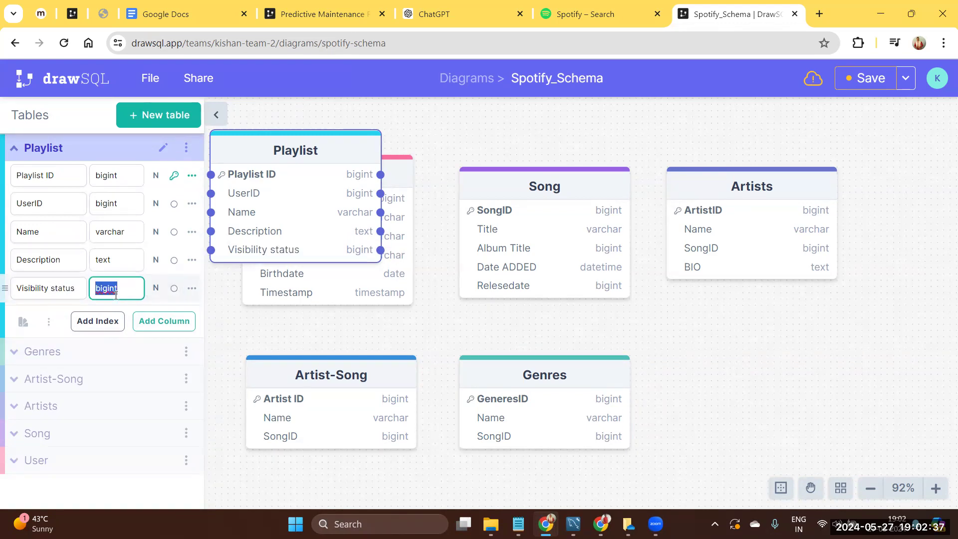
key(BackSpace)
text(en)
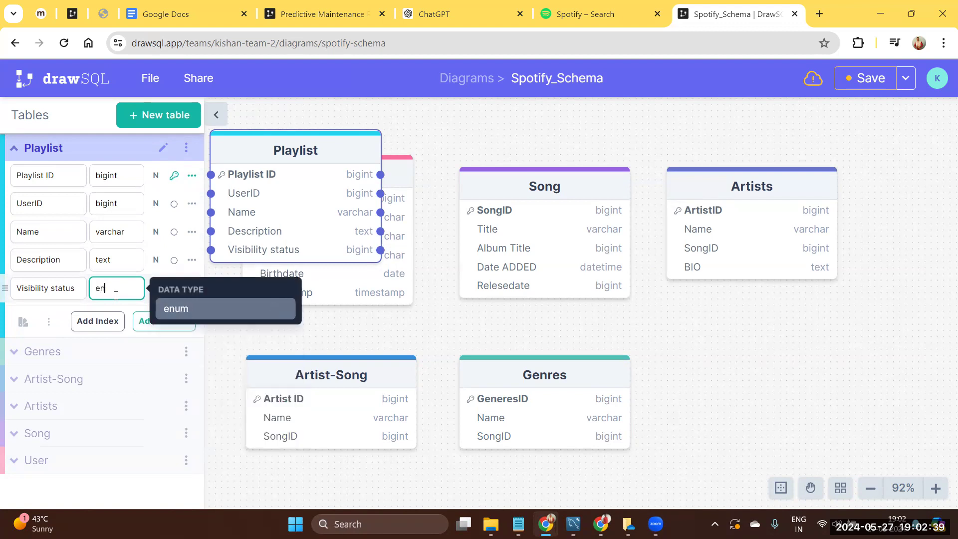
text(um)
key(Return)
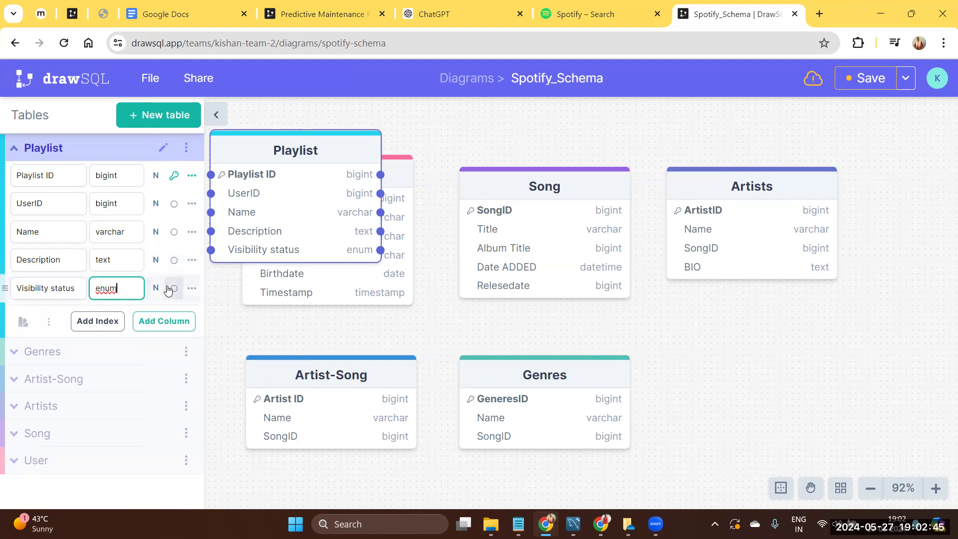
click(152, 297)
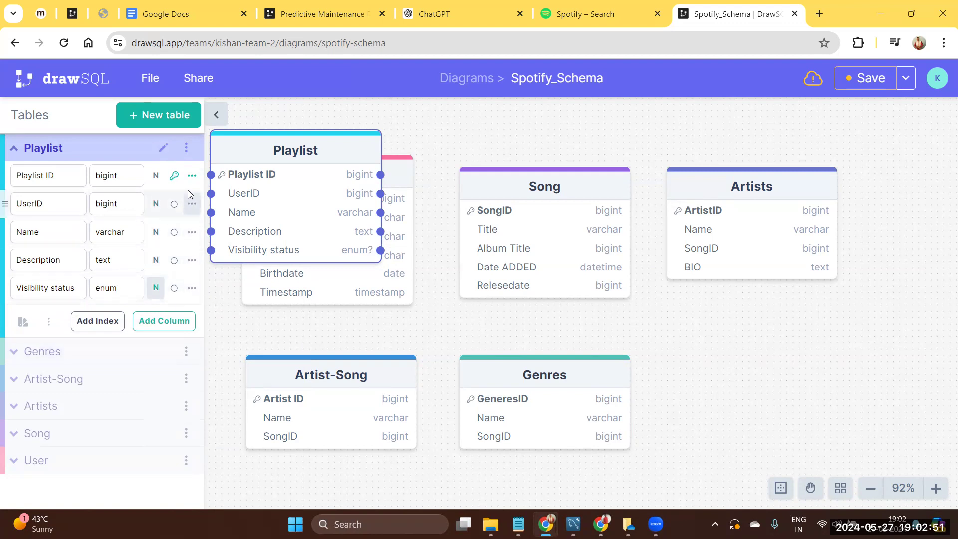
Add a new table to the diagram, keeping its default name
click(163, 114)
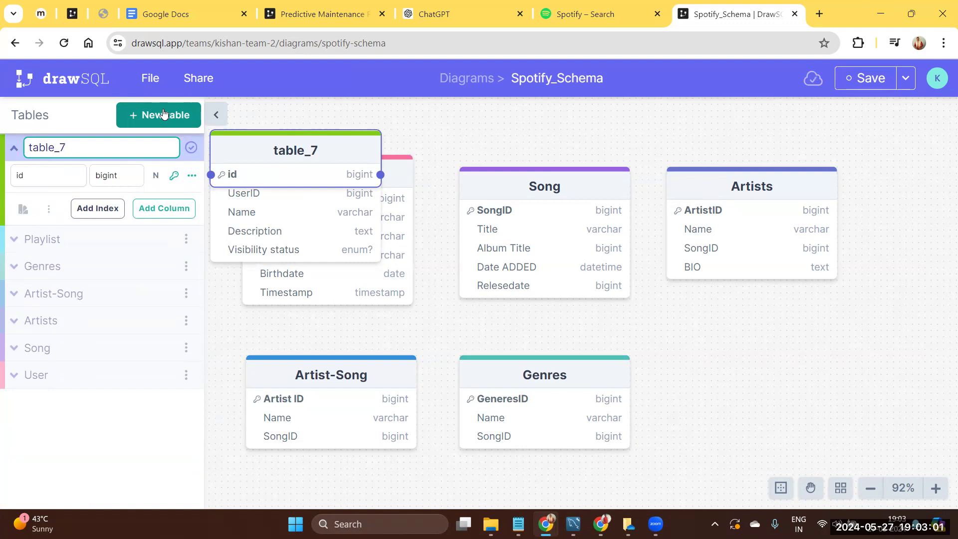
key(Return)
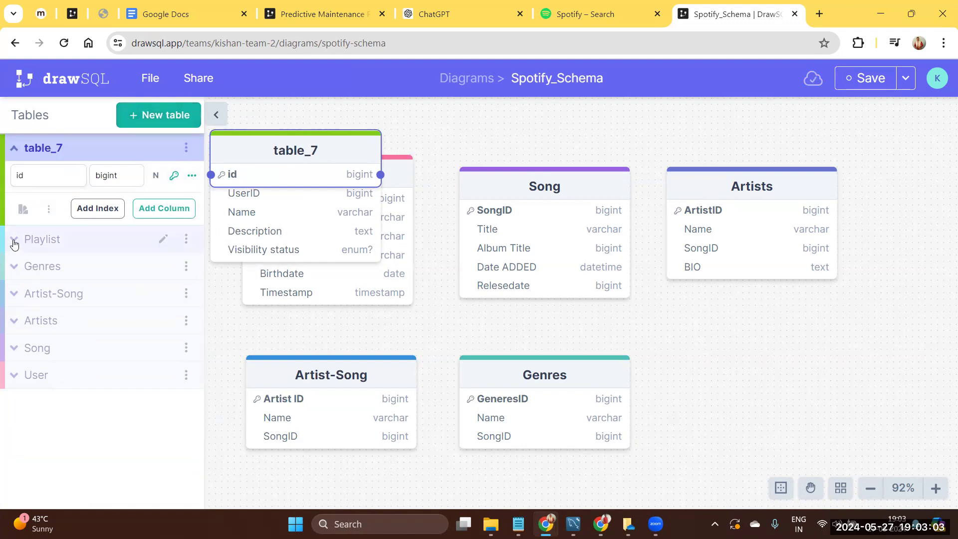
click(14, 242)
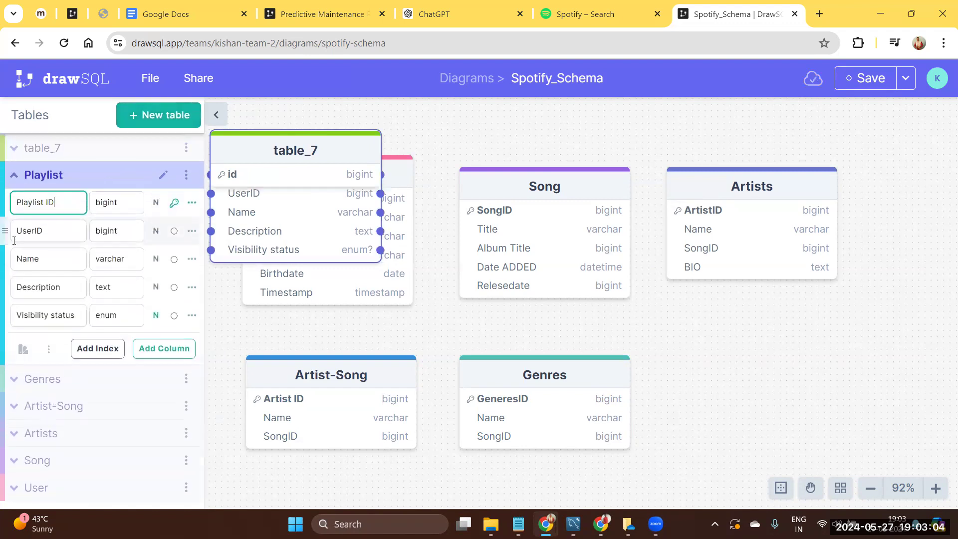
click(160, 348)
text(so)
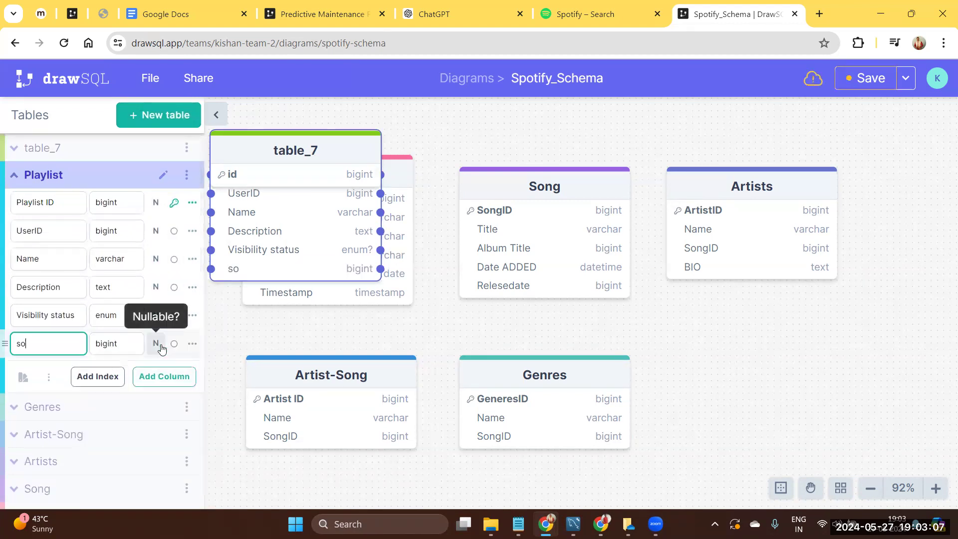
key(BackSpace)
key(BackSpace)
text(SO)
key(BackSpace)
key(BackSpace)
click(191, 344)
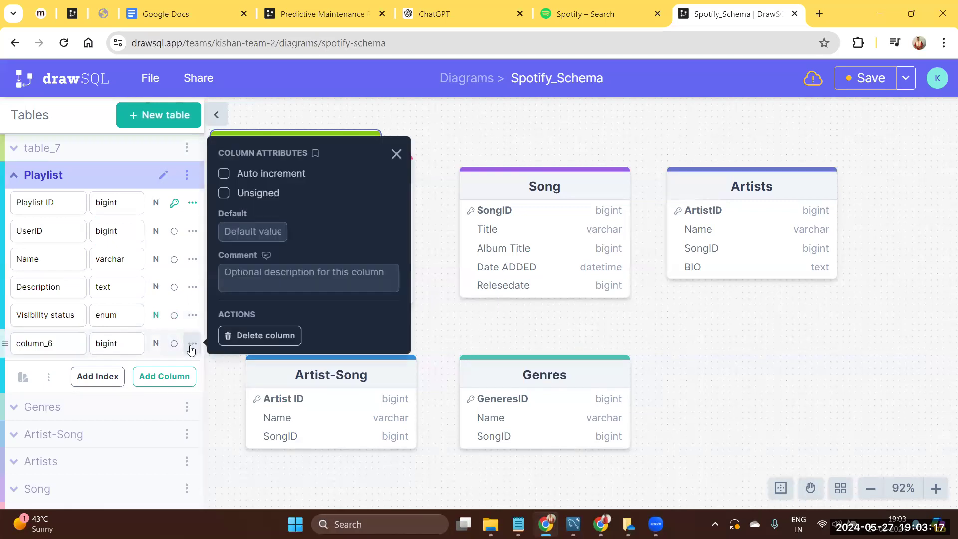
click(252, 334)
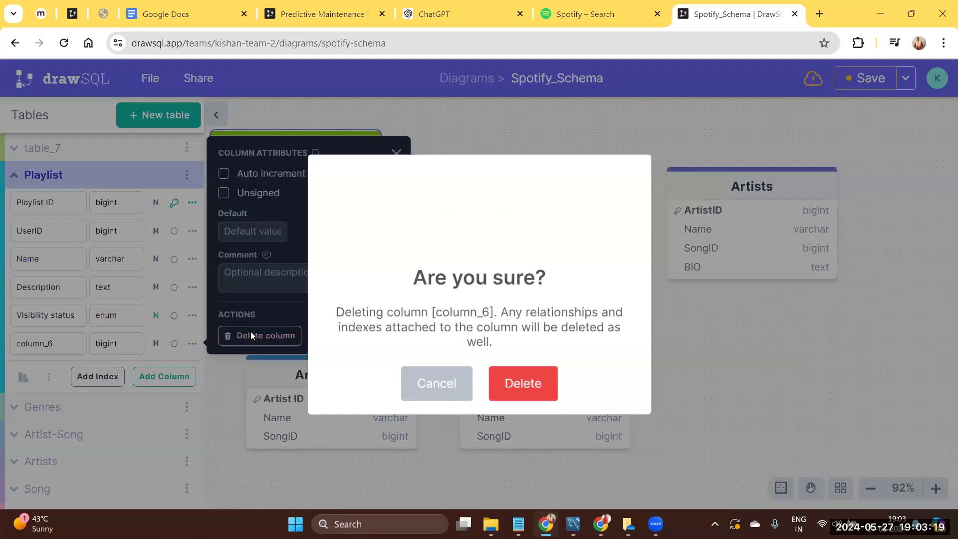
click(517, 375)
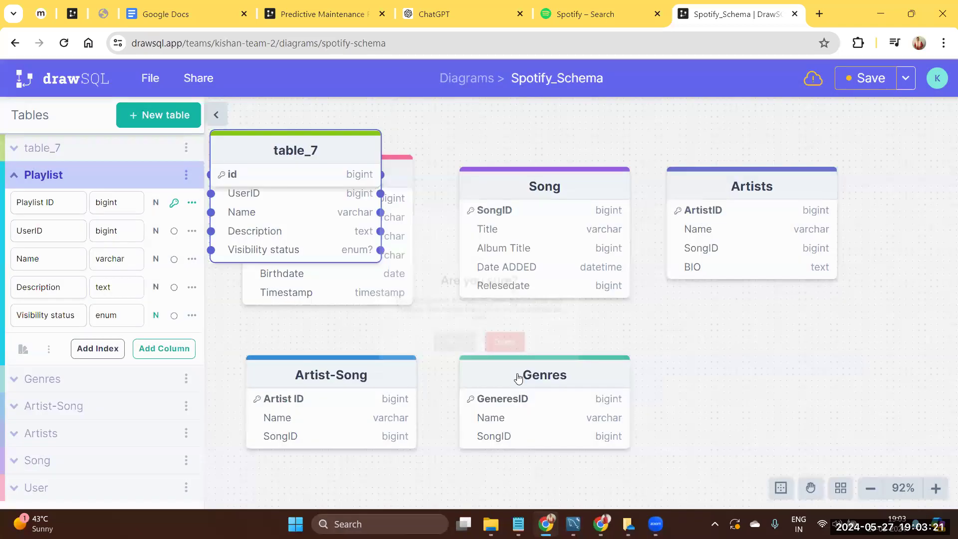
Add another table with its default name, and rename table_7 to "Playlist song"
click(177, 114)
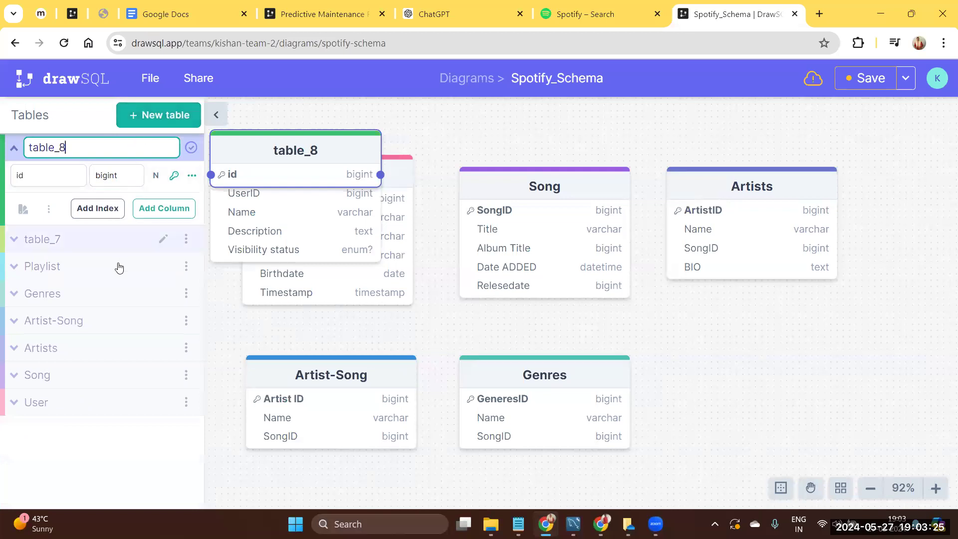
click(14, 239)
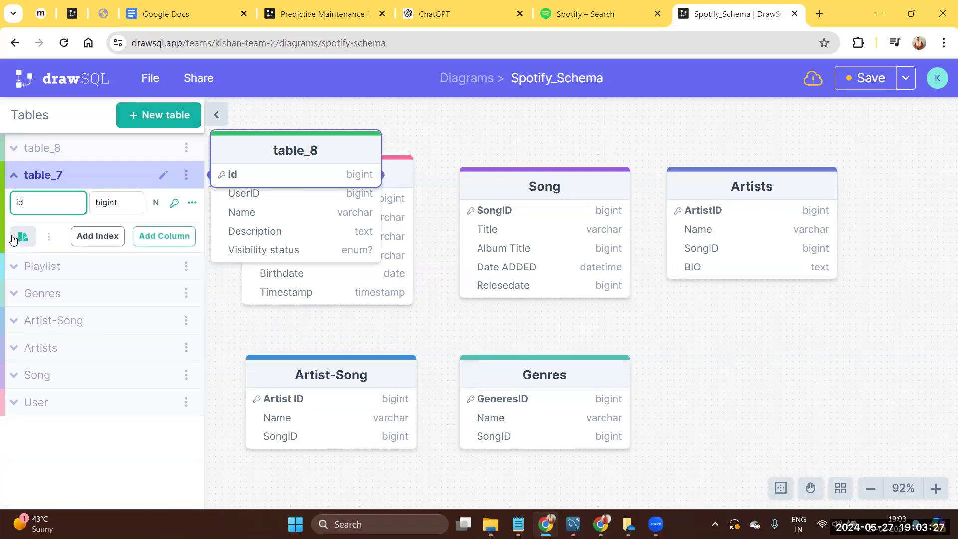
click(164, 172)
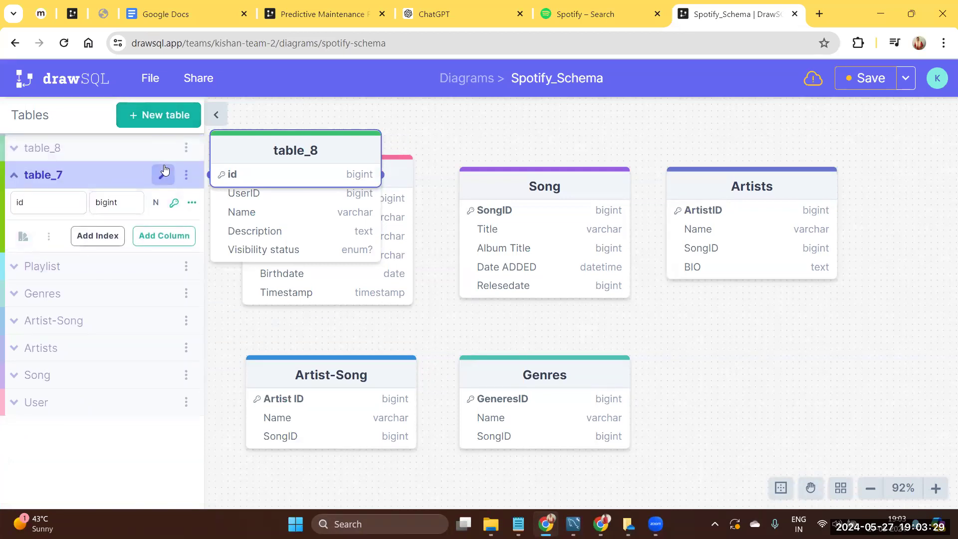
key(BackSpace)
key(BackSpace)
key(BackSpace)
key(BackSpace)
key(BackSpace)
key(BackSpace)
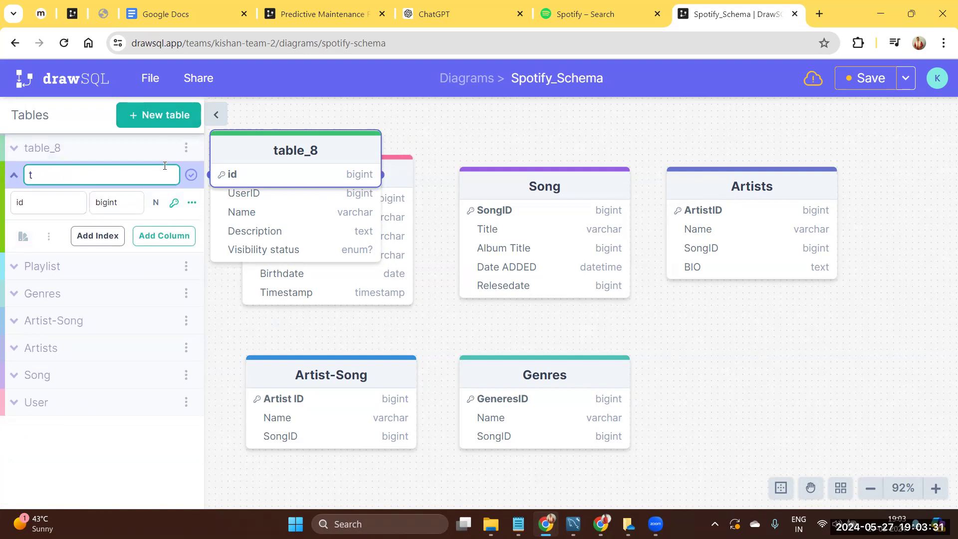
text(p)
key(BackSpace)
text(Playlist)
text(songta)
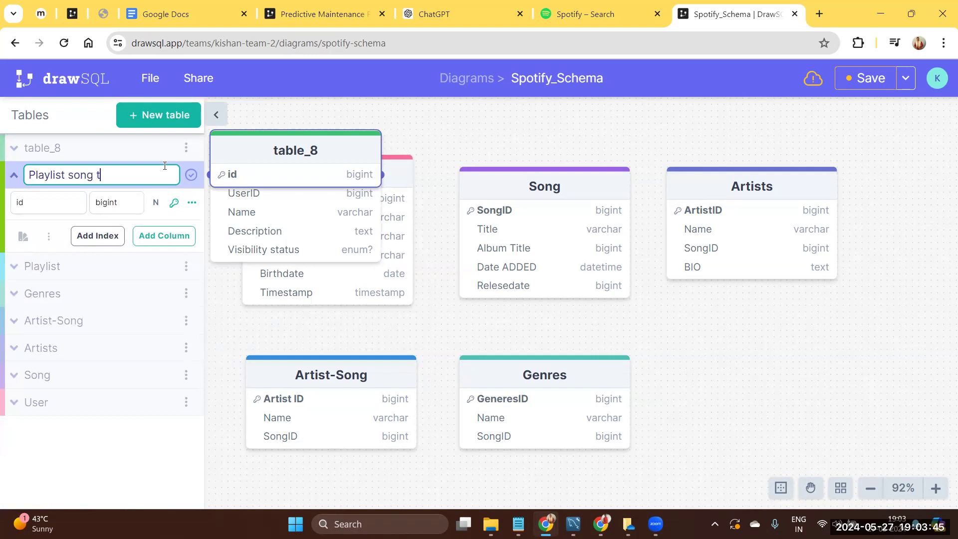
key(BackSpace)
key(BackSpace)
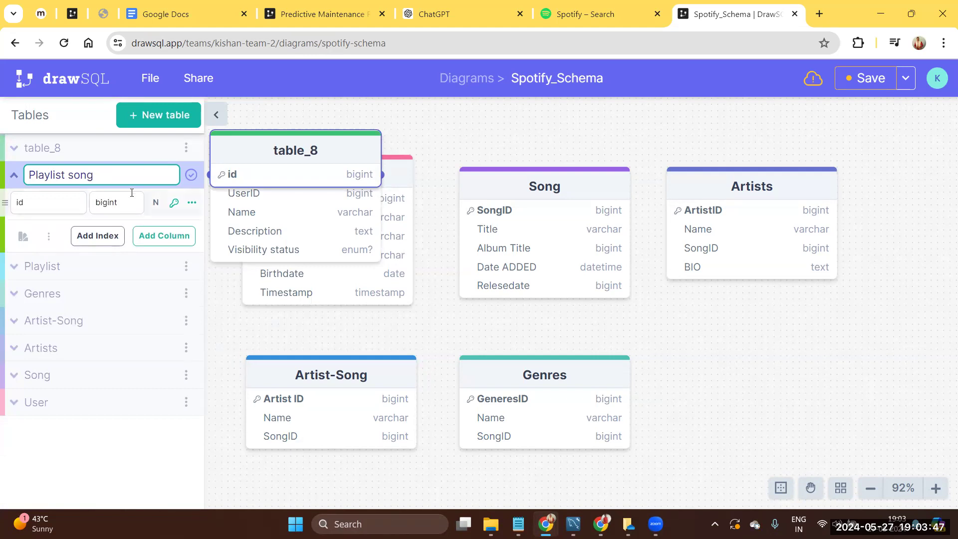
Rename the id key column of the Playlist song table to "Playlist ID"
click(78, 210)
key(BackSpace)
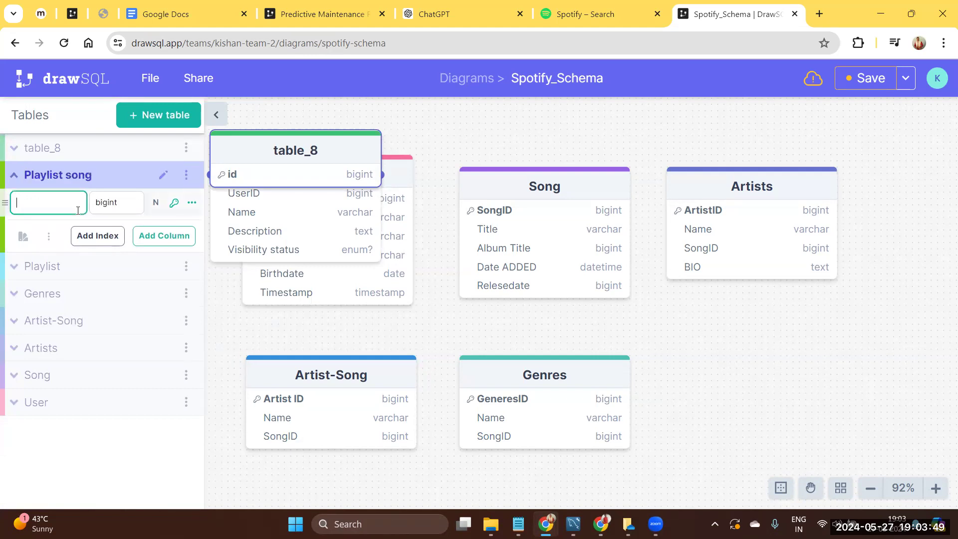
text(Playlis)
text(t ID)
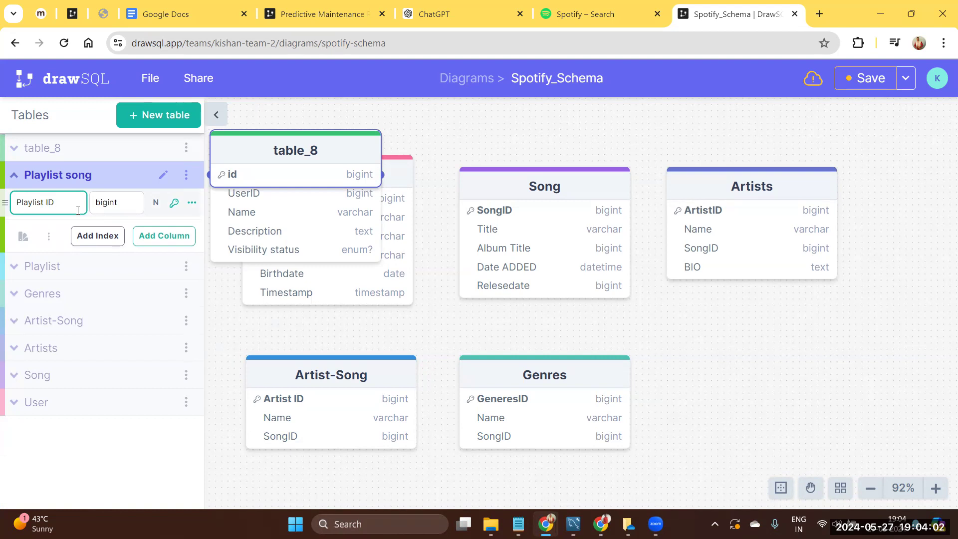
Add a "Song ID" column to the Playlist song table, keeping the default data type
click(169, 237)
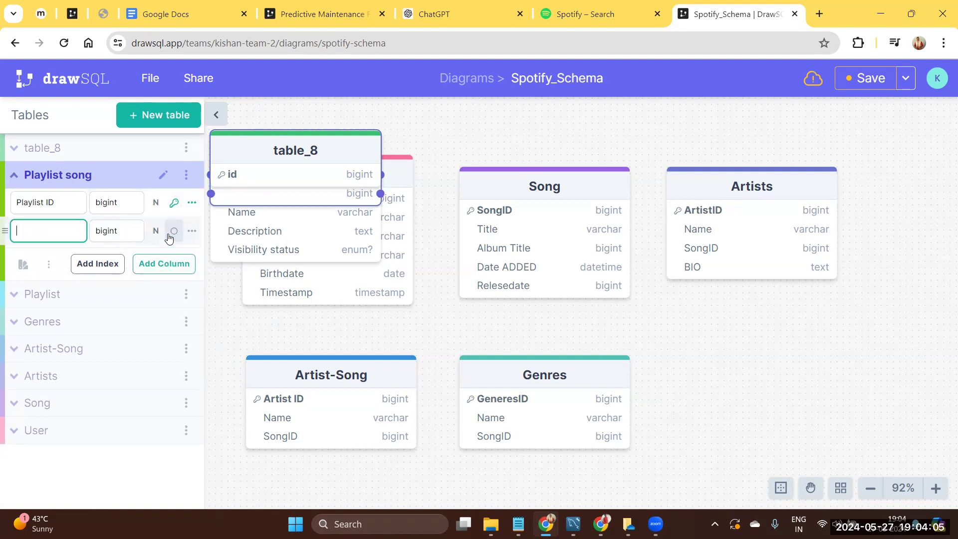
text(S)
text(I=o)
key(BackSpace)
key(BackSpace)
text(ong ID)
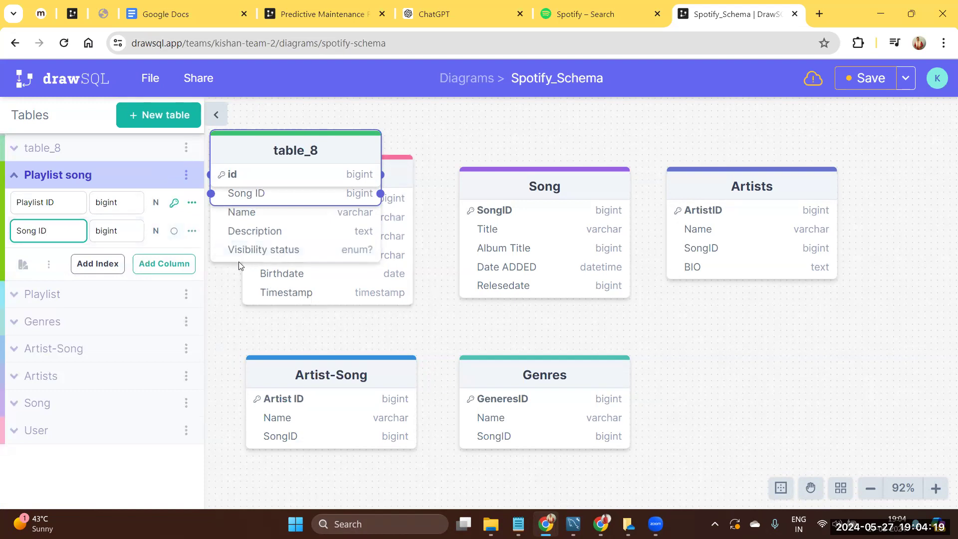
Add one more table with its default name, and rename table_8 to "Podcast"
click(163, 118)
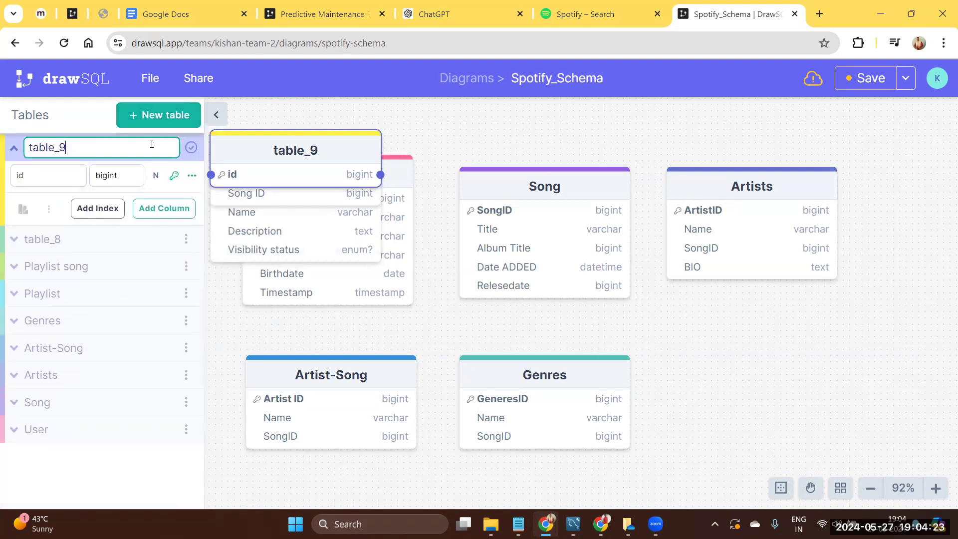
click(14, 240)
key(BackSpace)
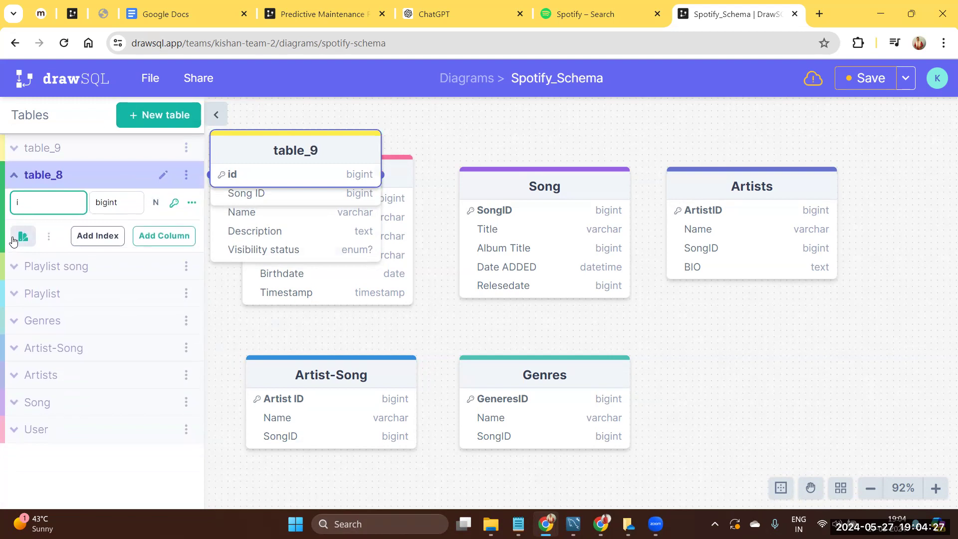
click(162, 175)
key(BackSpace)
key(BackSpace)
key(BackSpace)
key(BackSpace)
key(BackSpace)
key(BackSpace)
key(BackSpace)
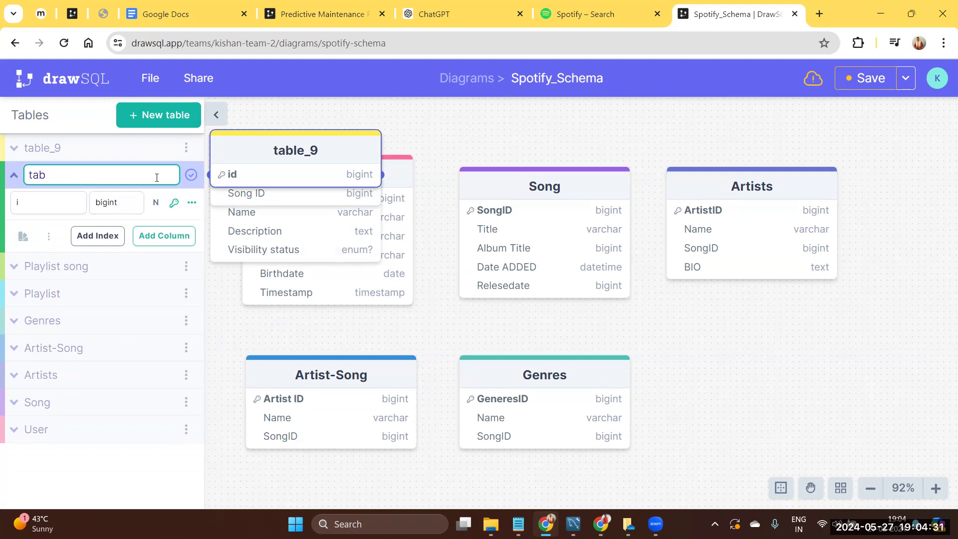
text(POST)
key(BackSpace)
key(BackSpace)
key(BackSpace)
text(ost)
key(BackSpace)
text(dcast)
Rename the key column of the Podcast table to "Podcast id"
click(72, 194)
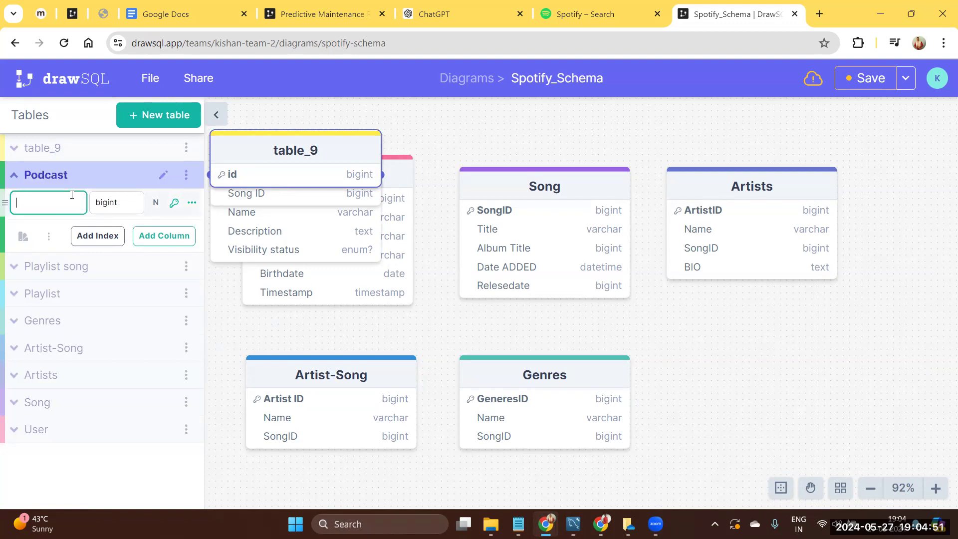
text(podcast id)
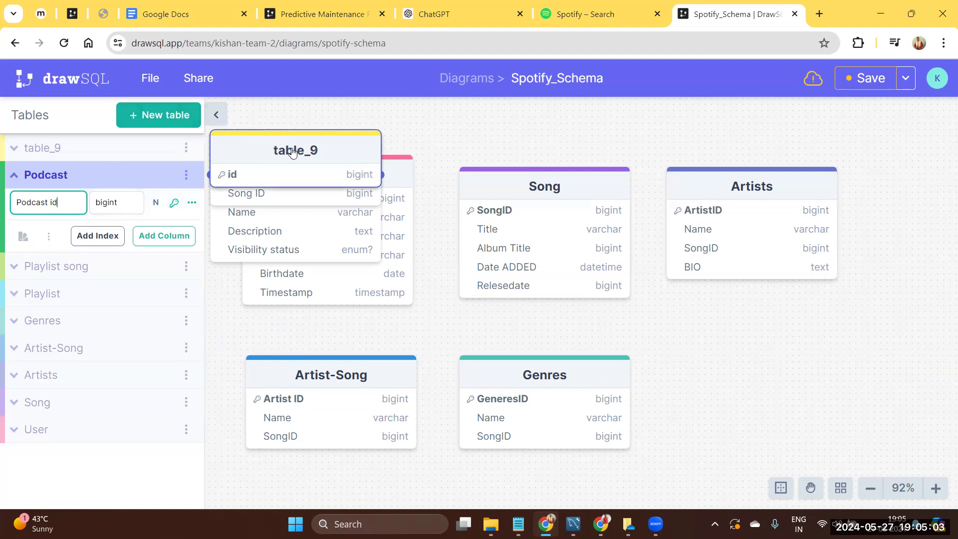
Move table_9 and the Podcast table out of the overlapping stack into the empty area below the Artists table
click(576, 151)
drag(576, 151, 799, 338)
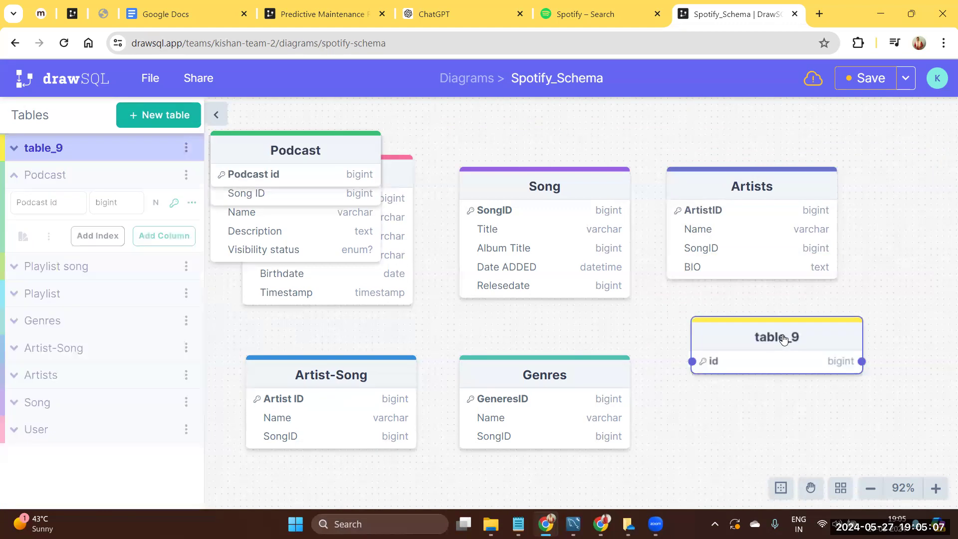
drag(364, 150, 852, 405)
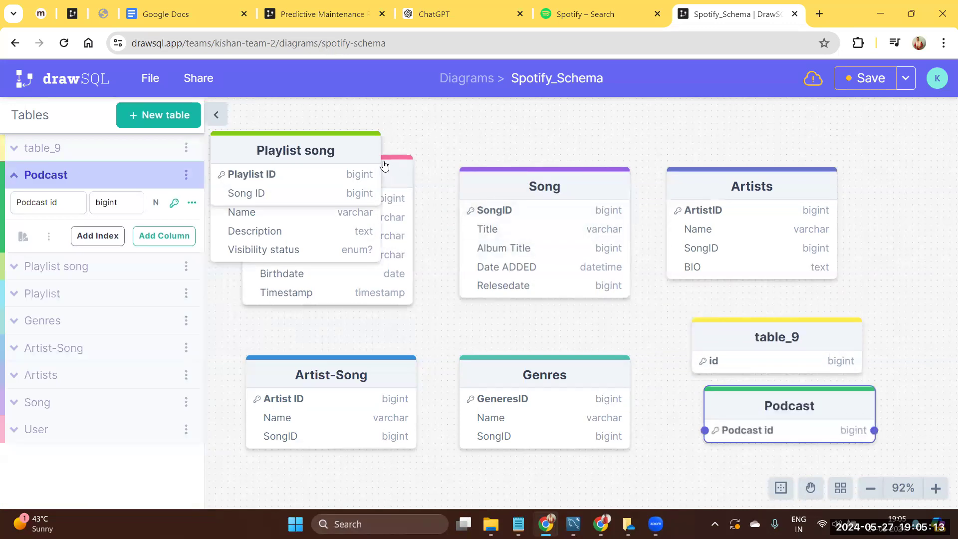
Move the Playlist song table to the right of Artists and place the Playlist table below it
drag(368, 154, 945, 181)
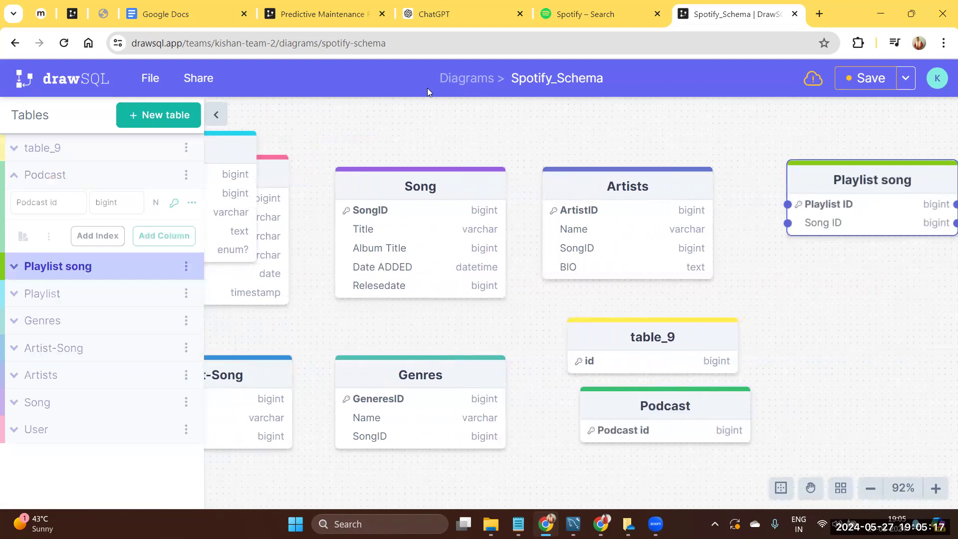
scroll(451, 172, down, 3)
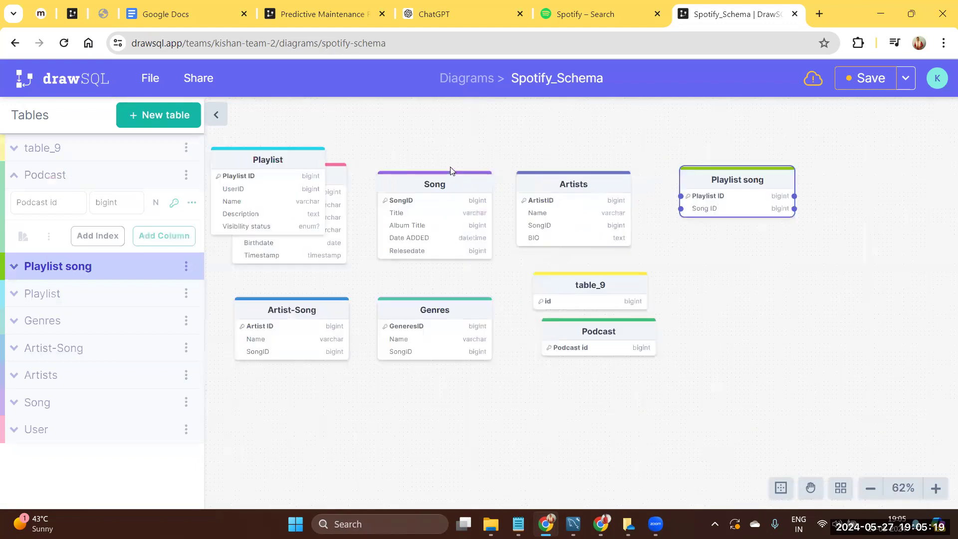
scroll(450, 167, down, 1)
click(450, 167)
drag(310, 165, 809, 267)
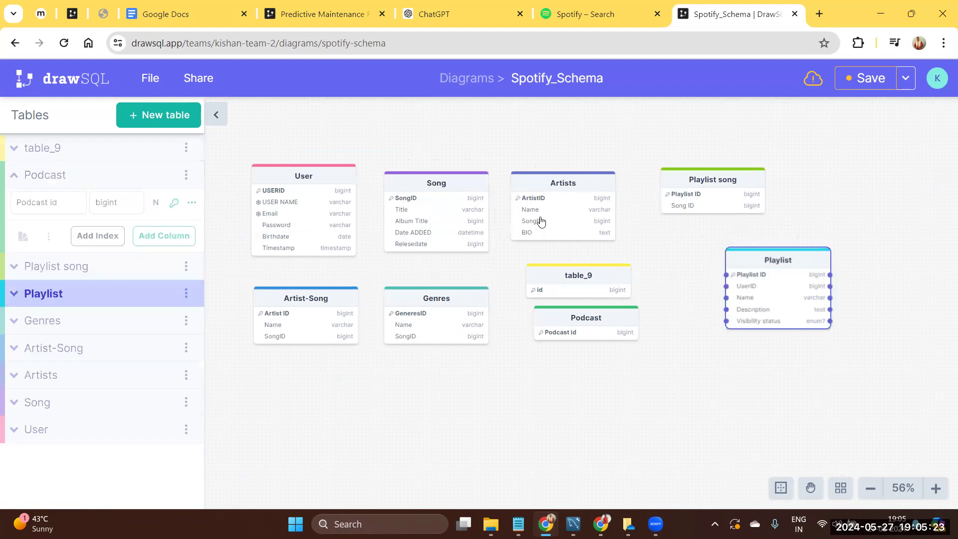
Add "TITLE" and "ARTIST" columns to the Podcast table
click(597, 325)
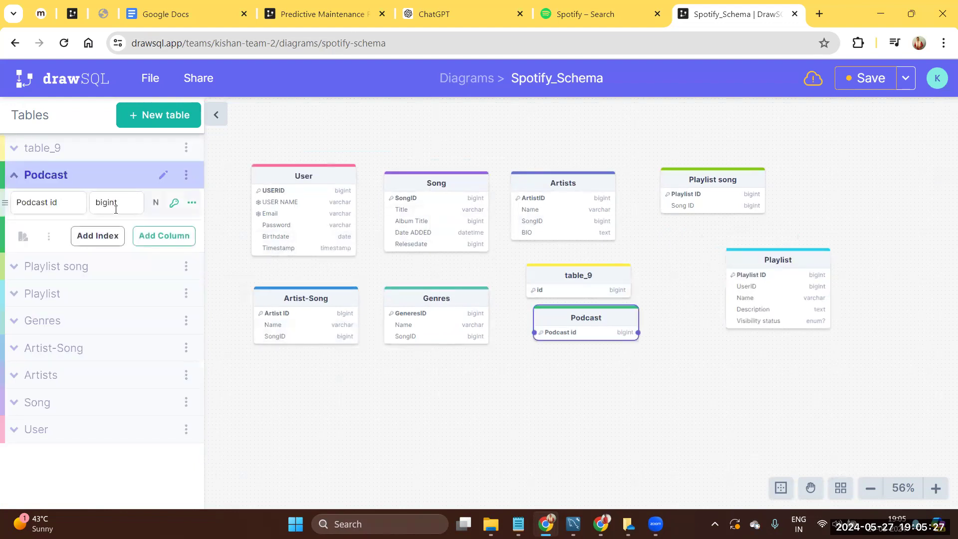
click(185, 235)
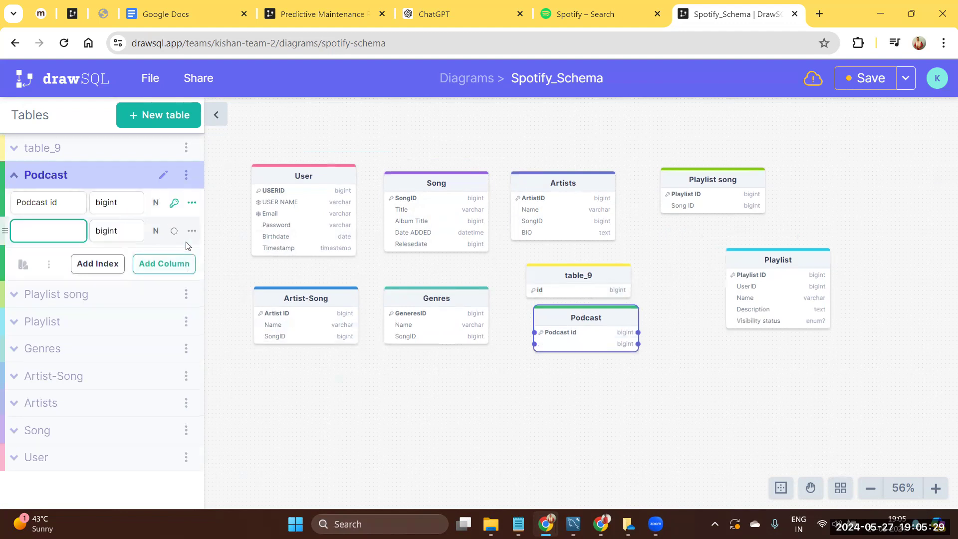
text(TITLE)
click(175, 268)
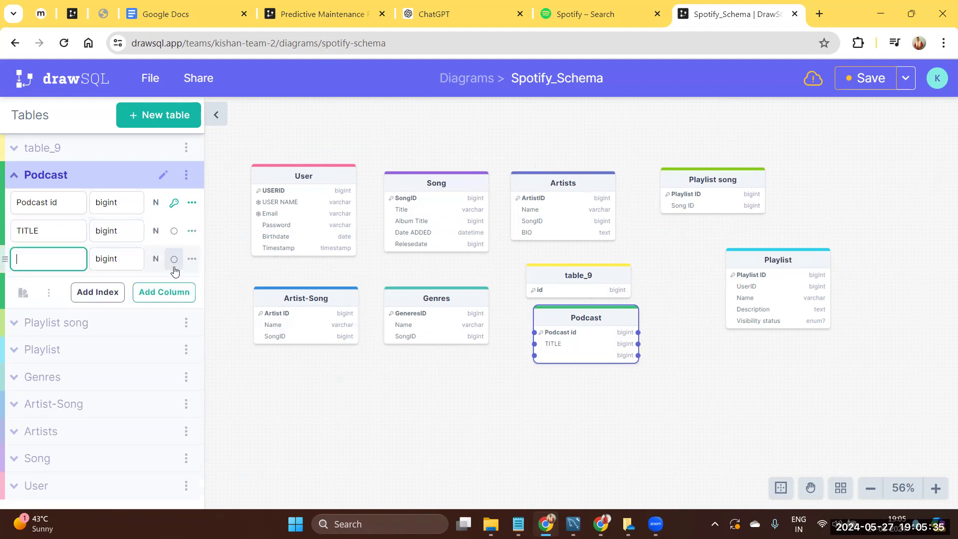
text(ARTIST)
Set the data type of the Podcast table's TITLE and ARTIST columns to varchar
click(122, 234)
text(VARCHAR)
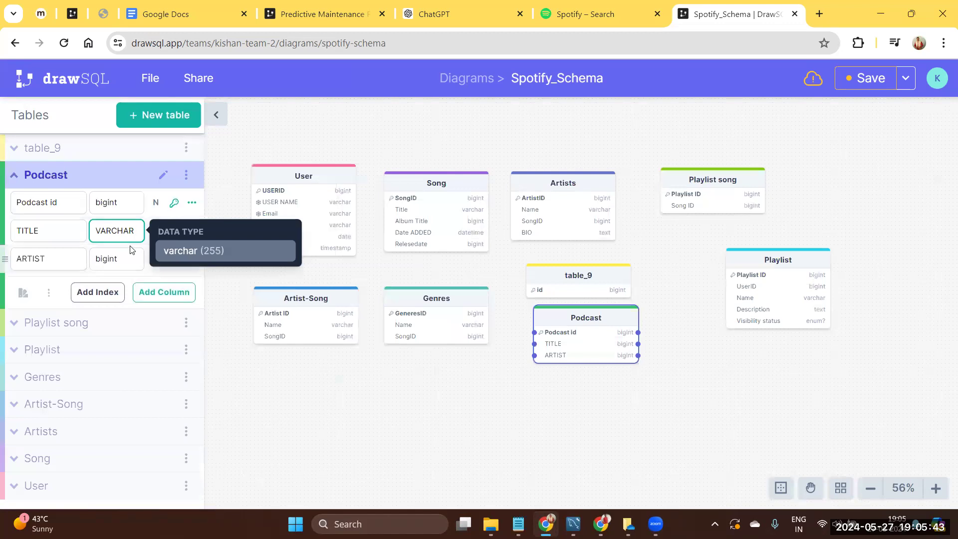
key(Return)
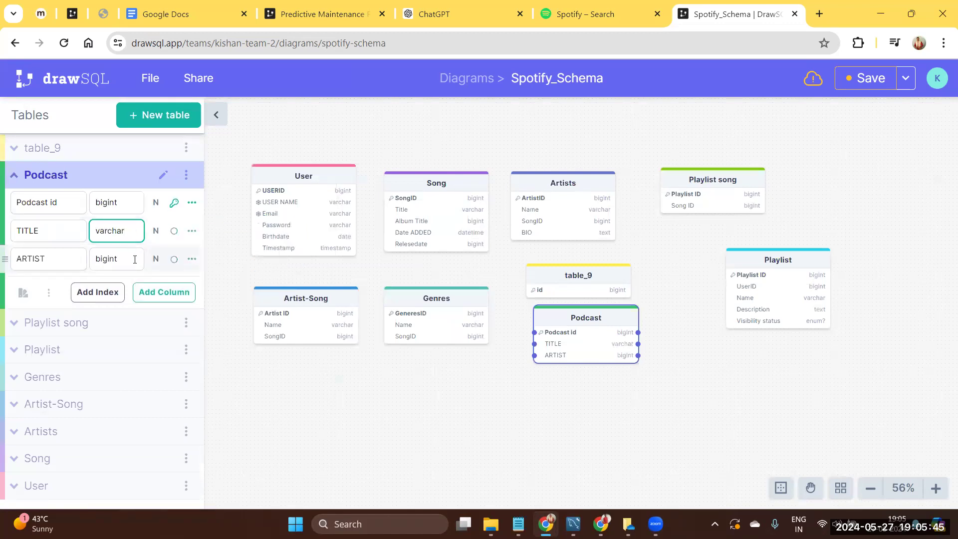
click(134, 260)
text(VAR)
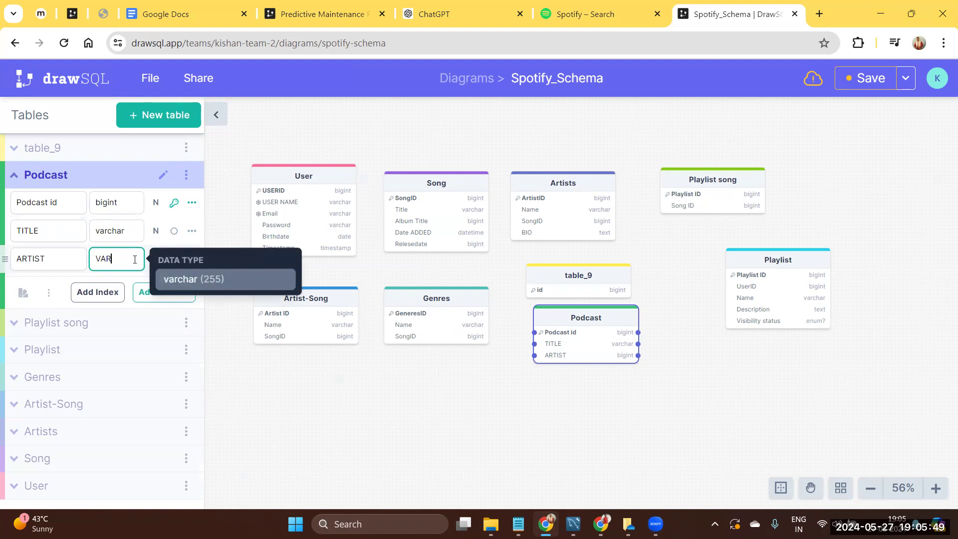
key(Return)
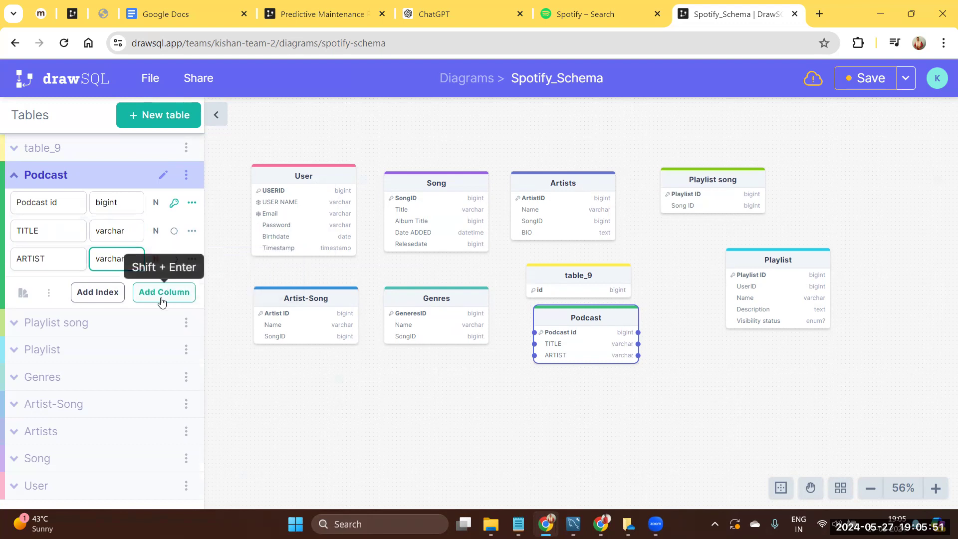
text(DE)
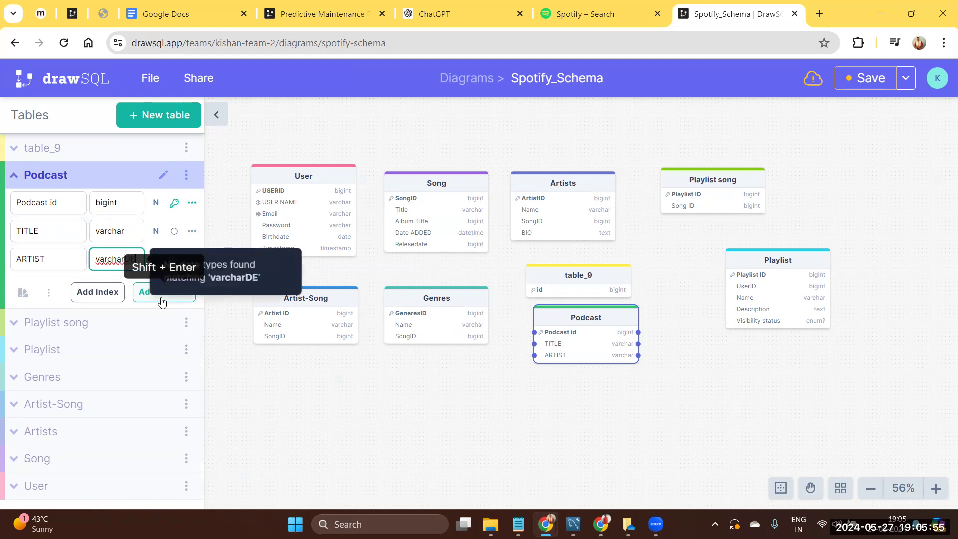
key(BackSpace)
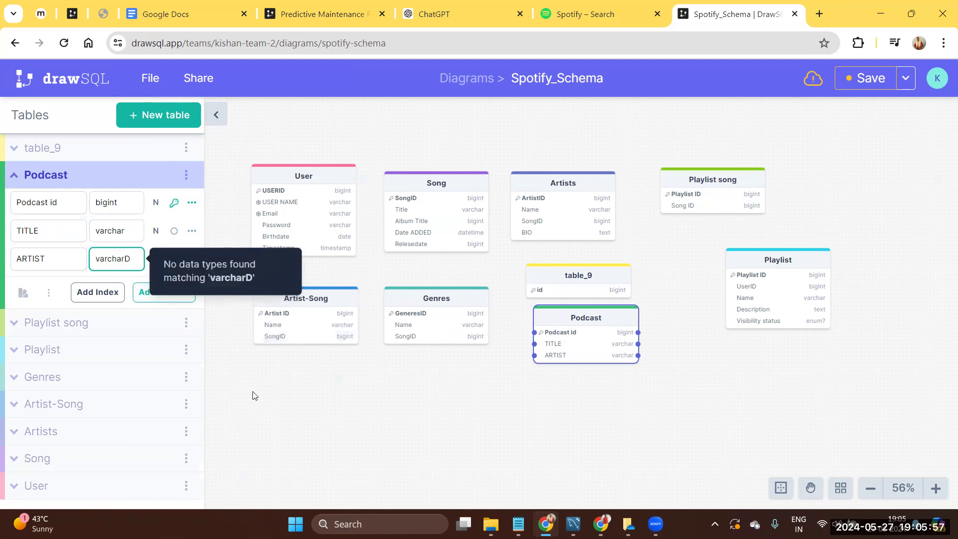
key(BackSpace)
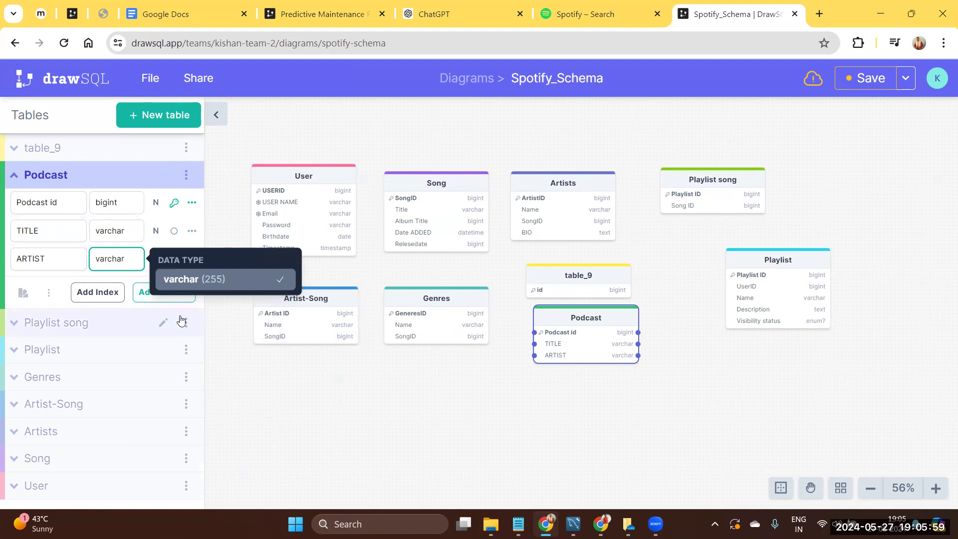
Add a "Description" column with data type text to the Podcast table
click(170, 295)
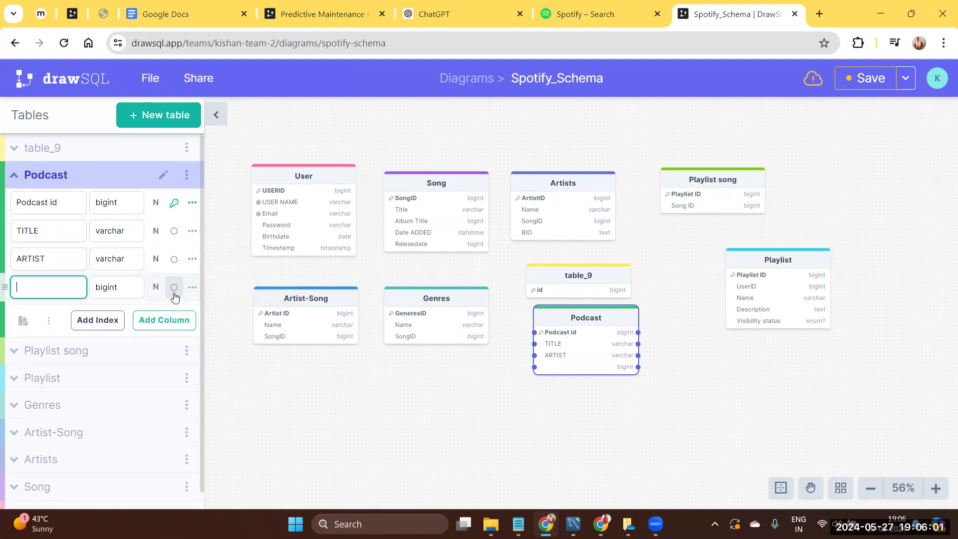
text(De)
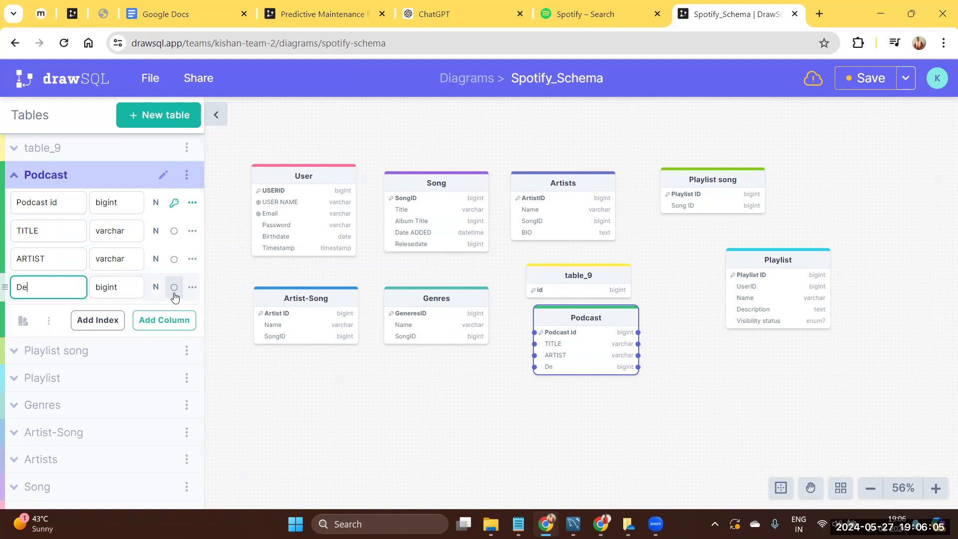
text(scription)
click(133, 288)
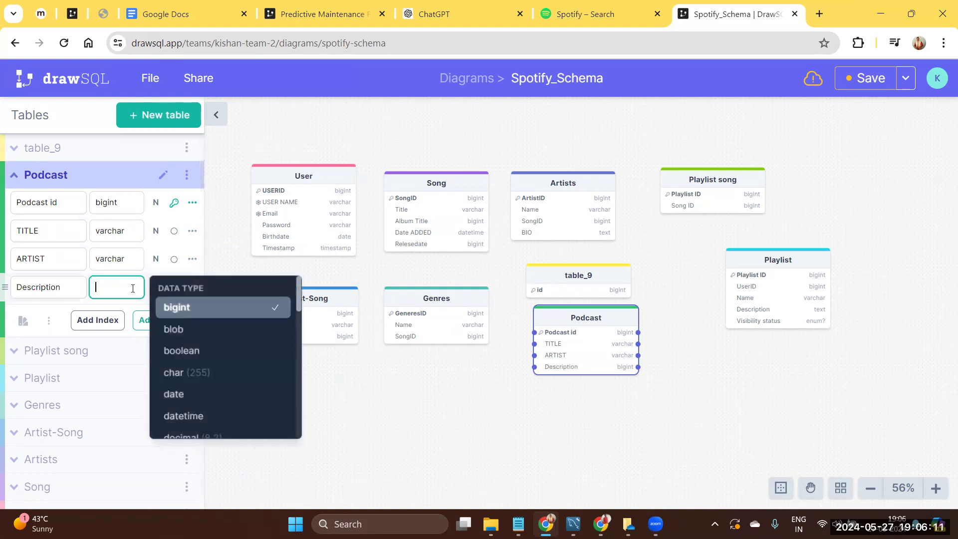
text(t)
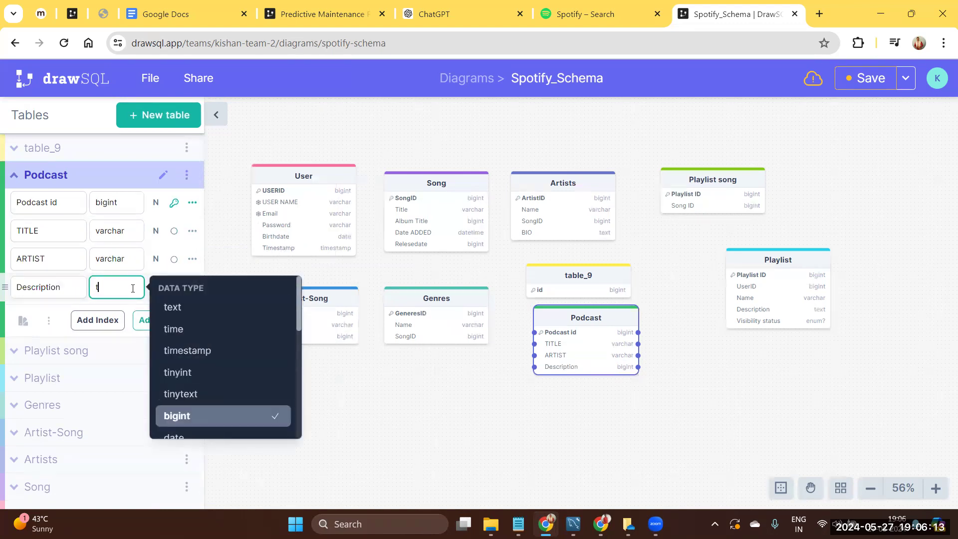
text(ext)
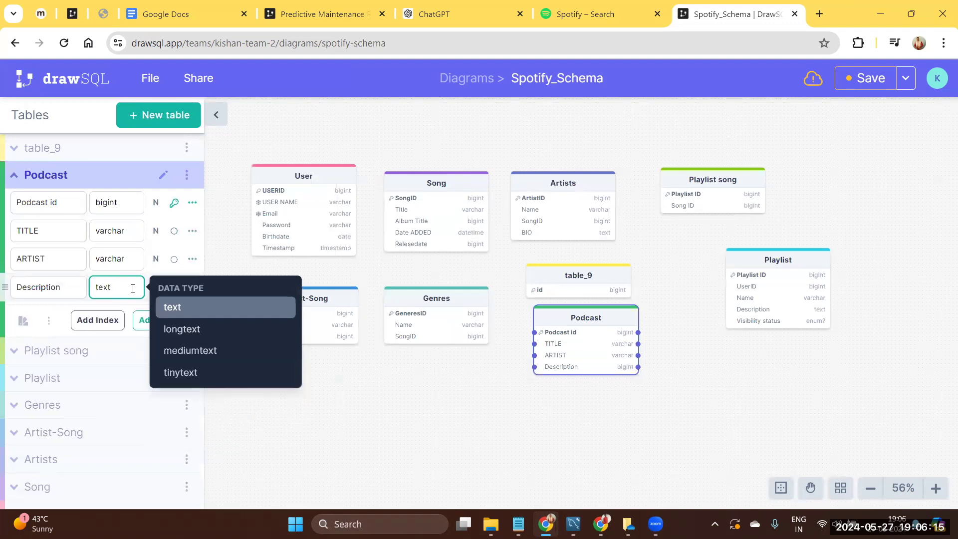
click(364, 411)
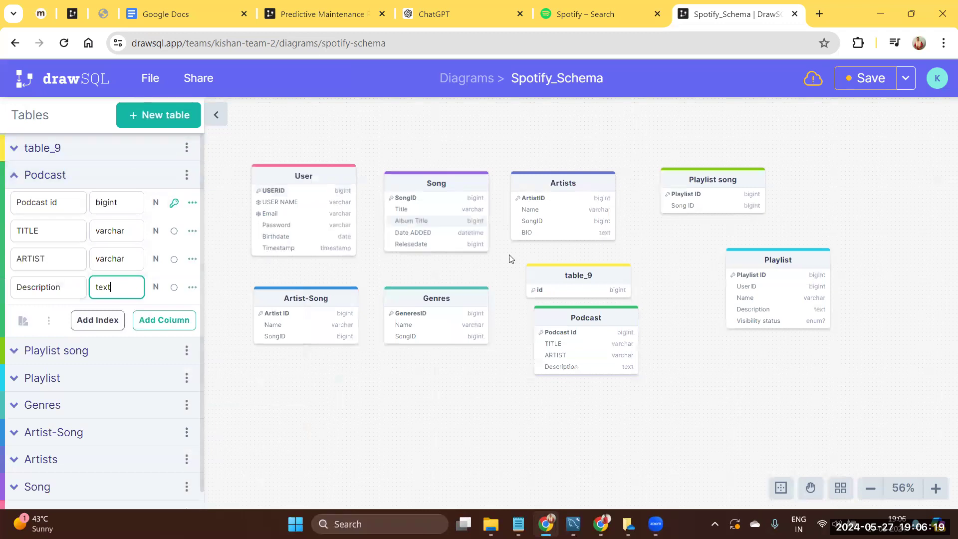
Clear the name of table_9
click(559, 276)
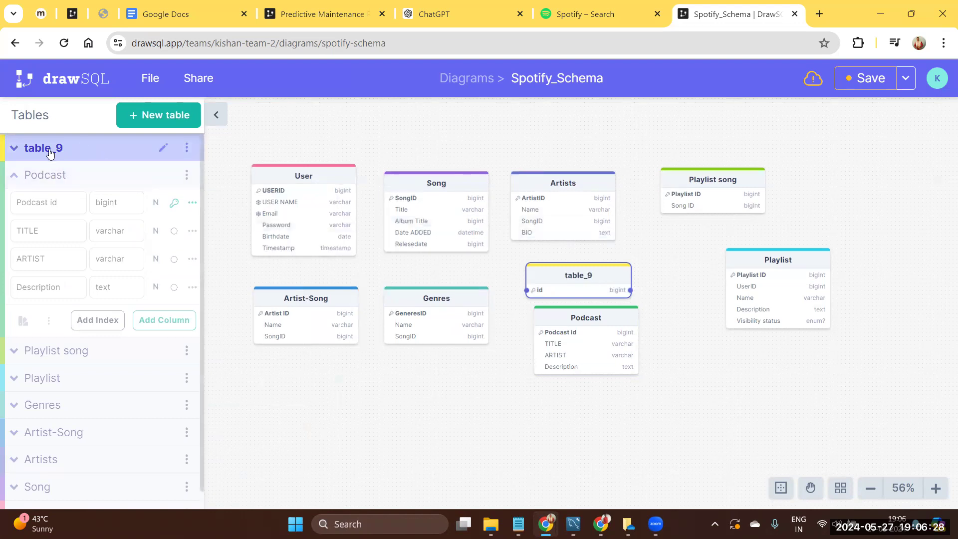
click(164, 148)
key(BackSpace)
key(BackSpace)
key(BackSpace)
key(BackSpace)
key(BackSpace)
key(BackSpace)
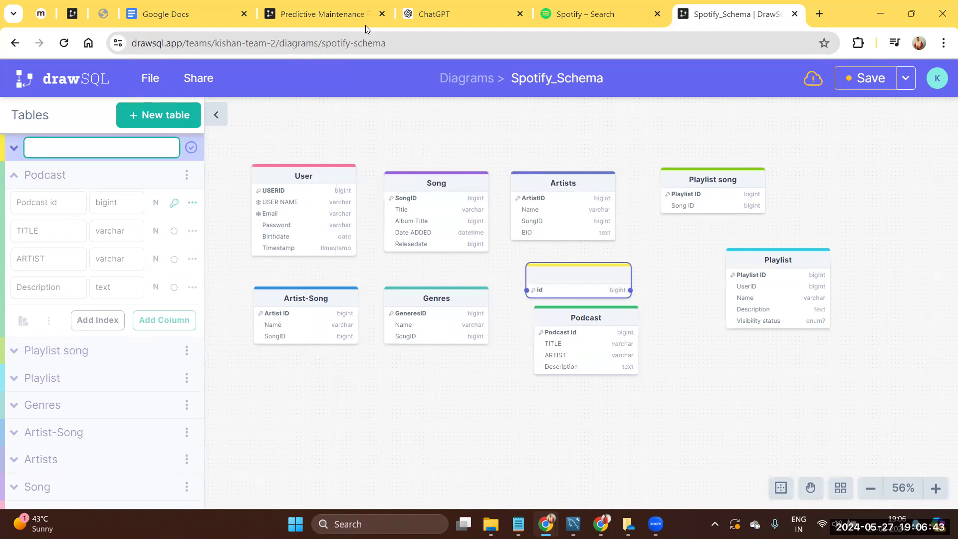
click(819, 21)
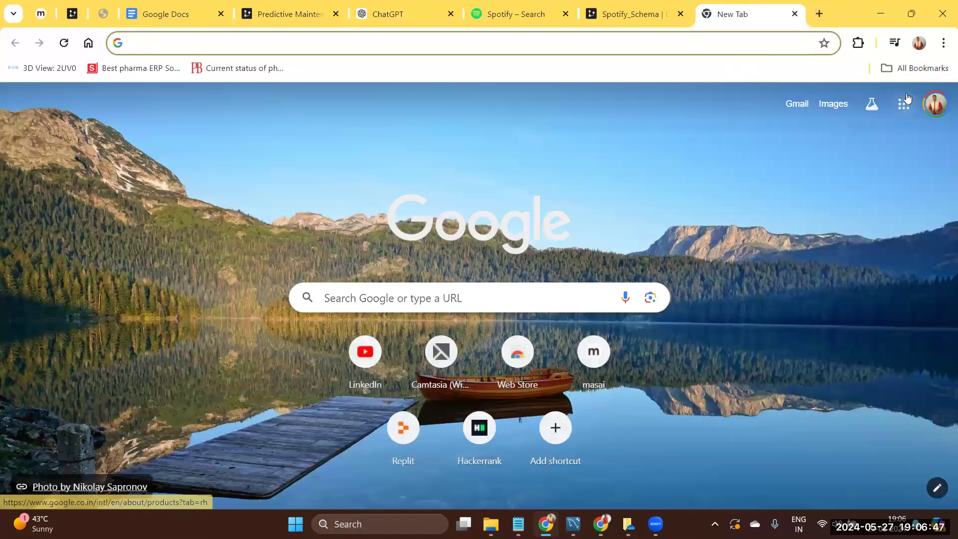
click(906, 100)
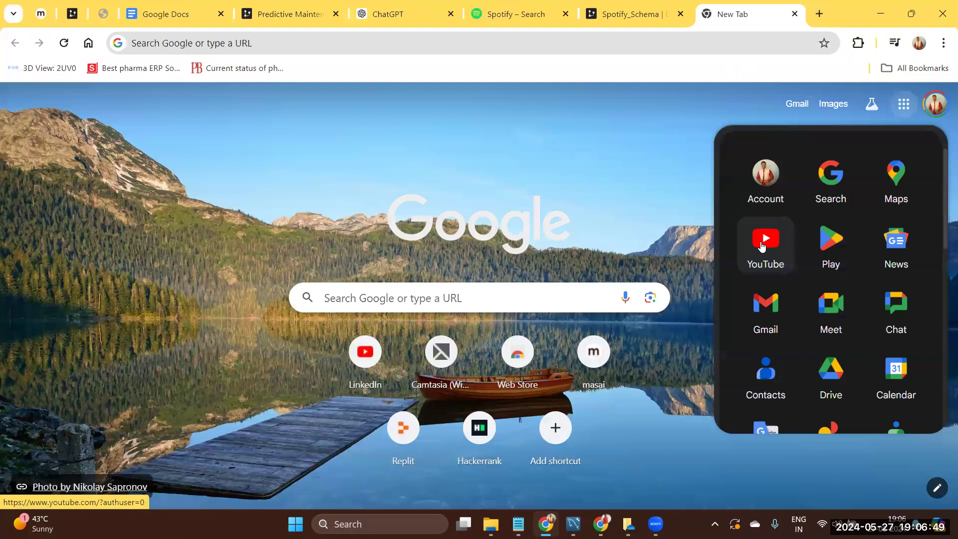
click(795, 14)
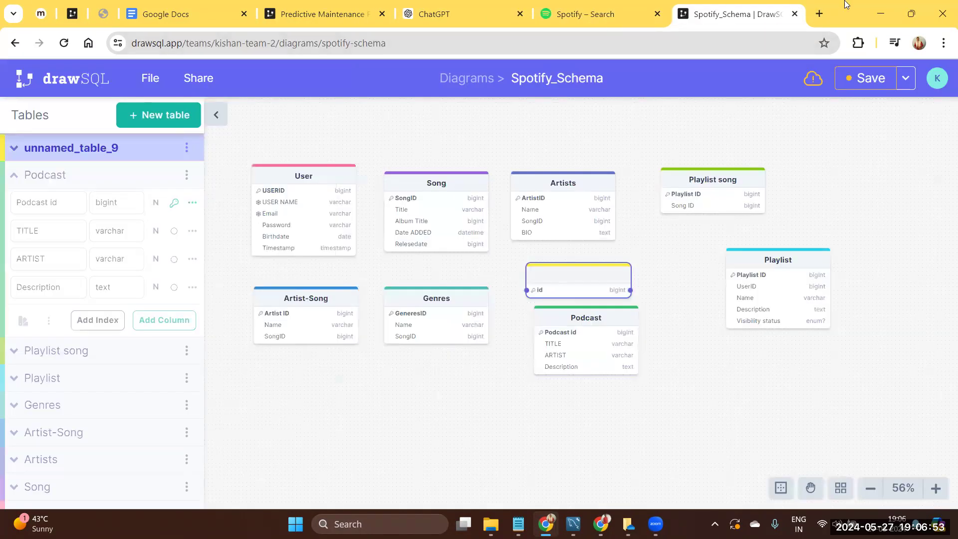
Search Google for "ranveer allahbadia spotify" and open The Ranveer Show podcast on Spotify
click(820, 14)
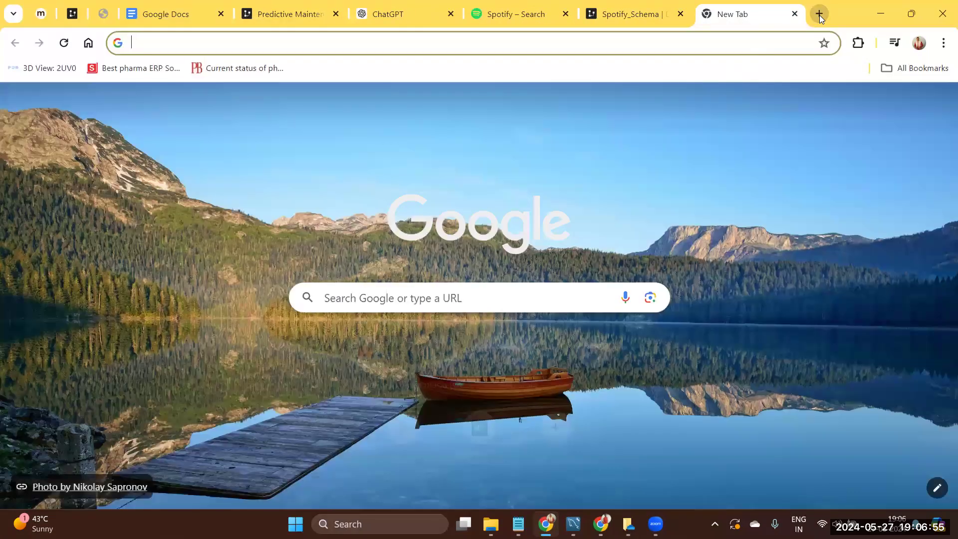
text(ran)
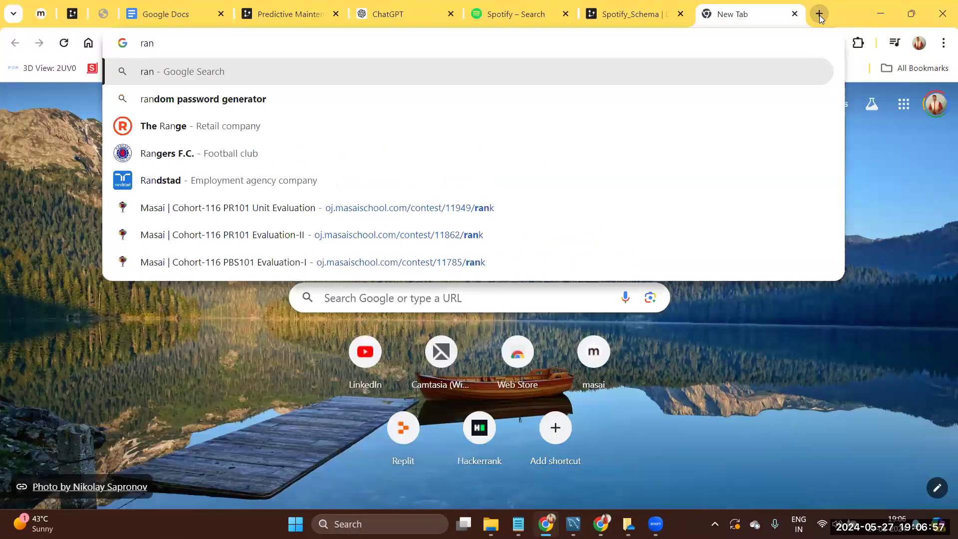
text(veer)
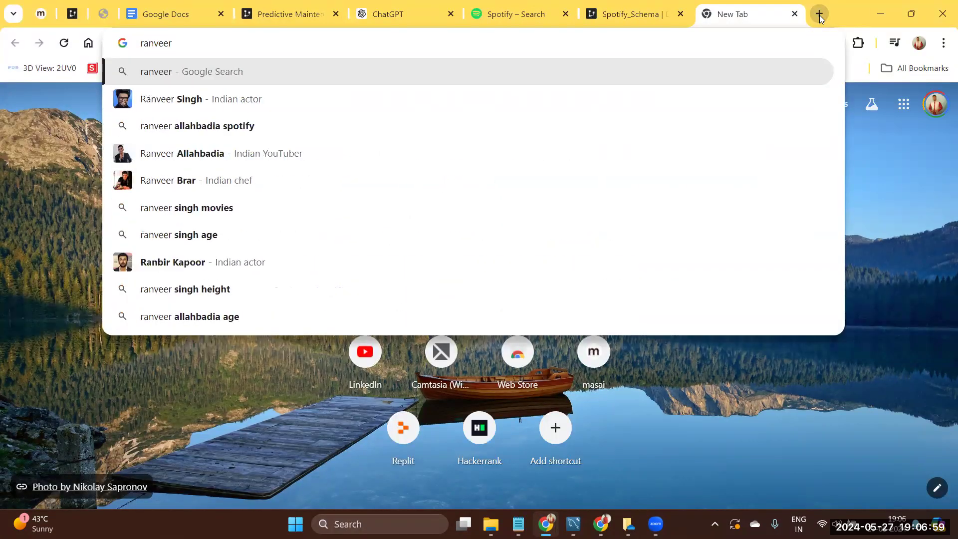
key(Down)
key(Down)
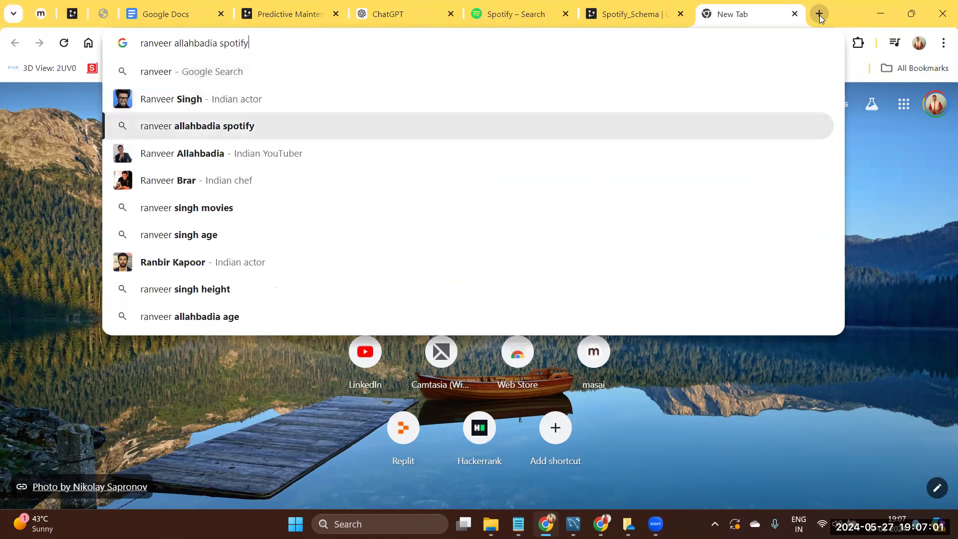
key(Return)
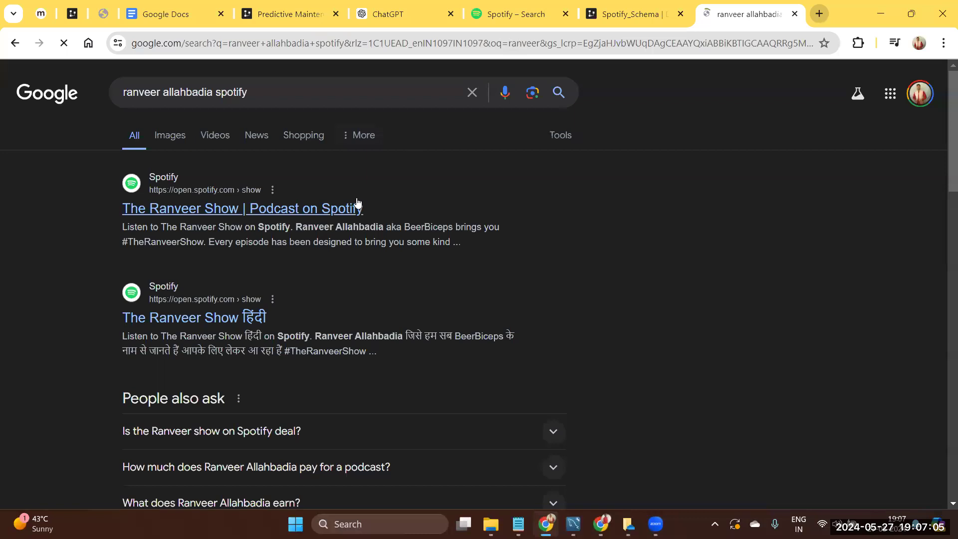
click(340, 209)
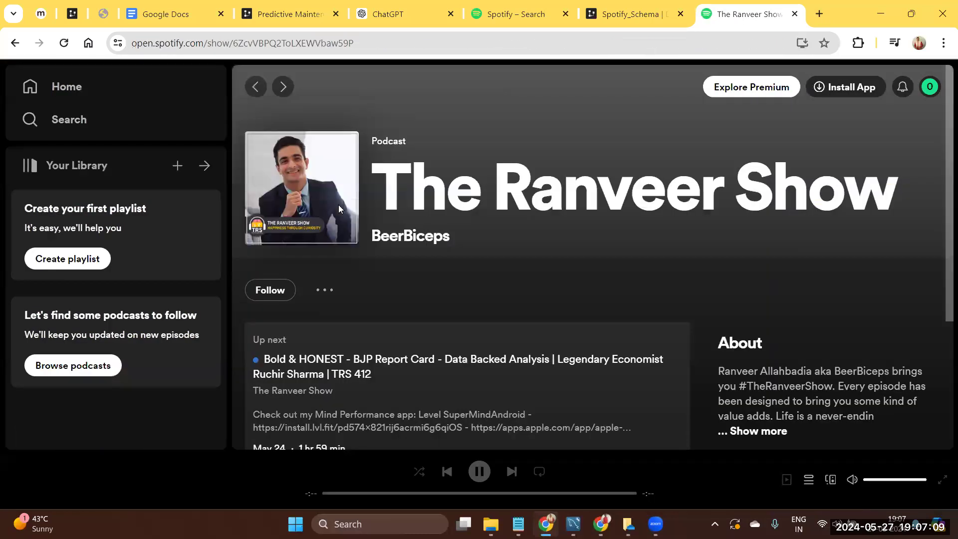
Examine The Ranveer Show's episode list, including the additional episodes, and play the TRS 404 episode
scroll(427, 220, down, 12)
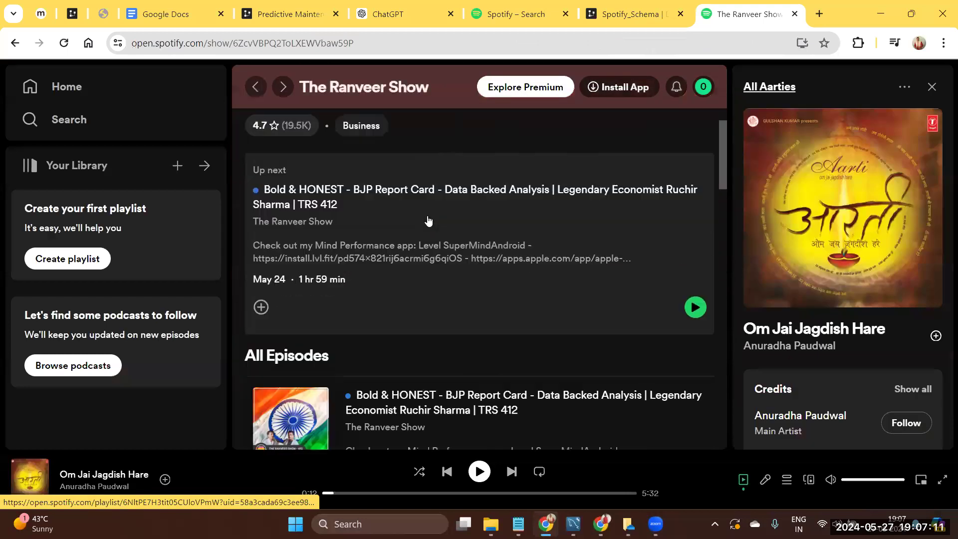
scroll(427, 220, down, 10)
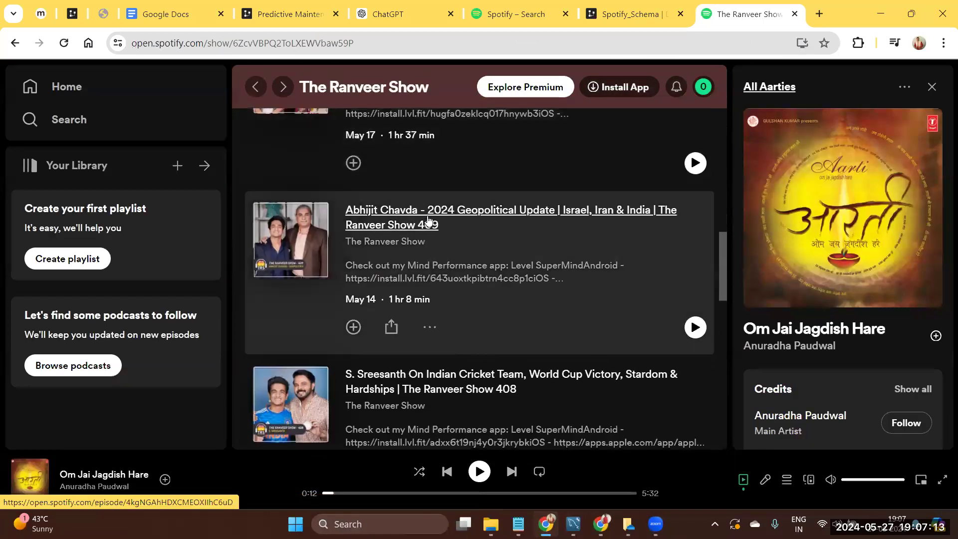
scroll(428, 220, down, 10)
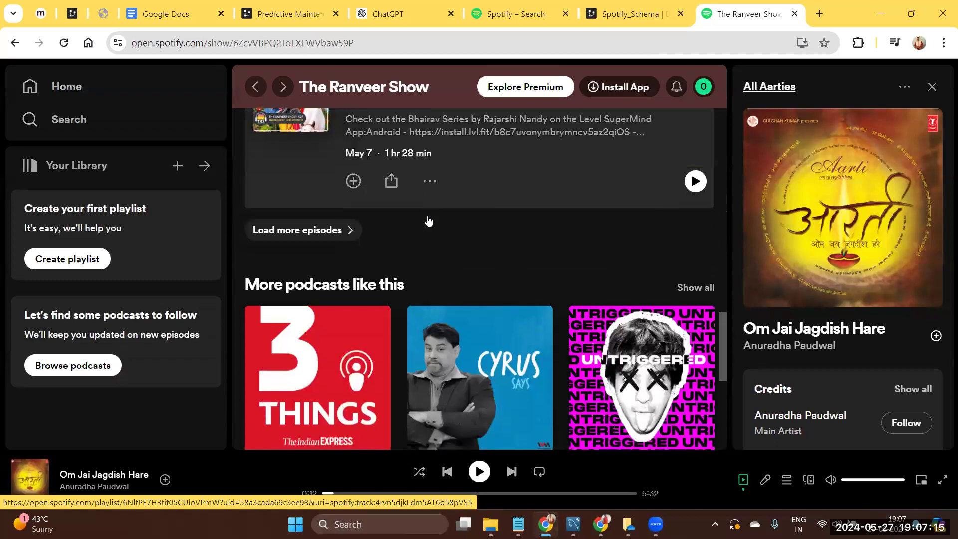
scroll(428, 220, up, 12)
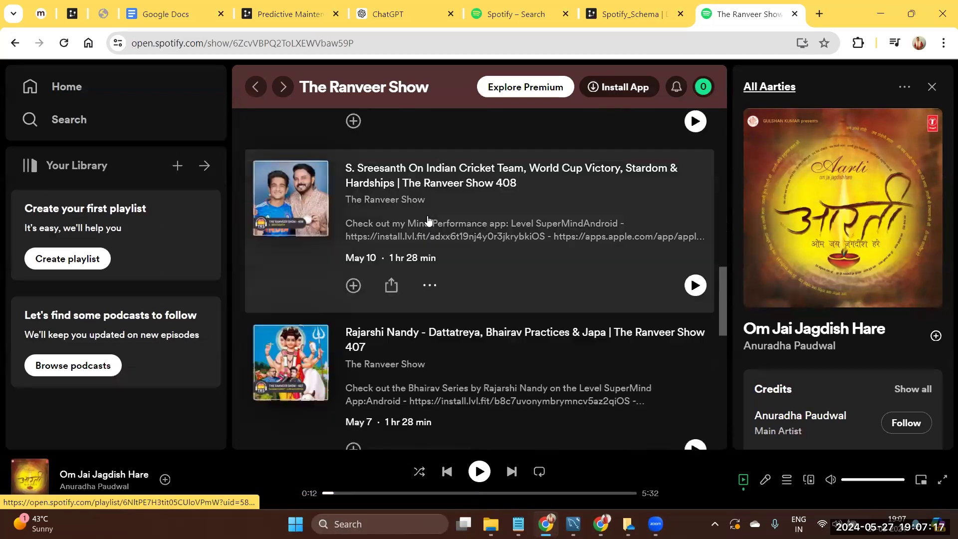
scroll(429, 220, down, 8)
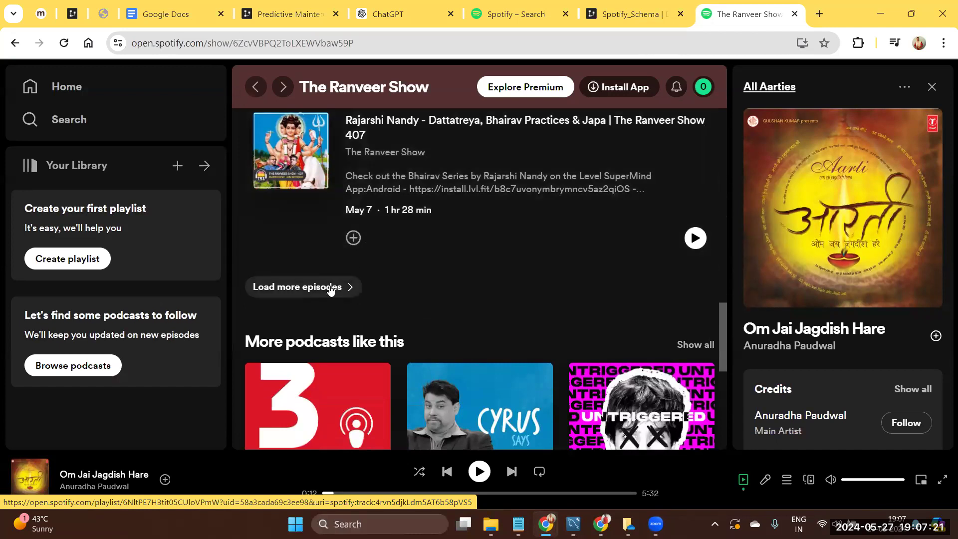
click(329, 288)
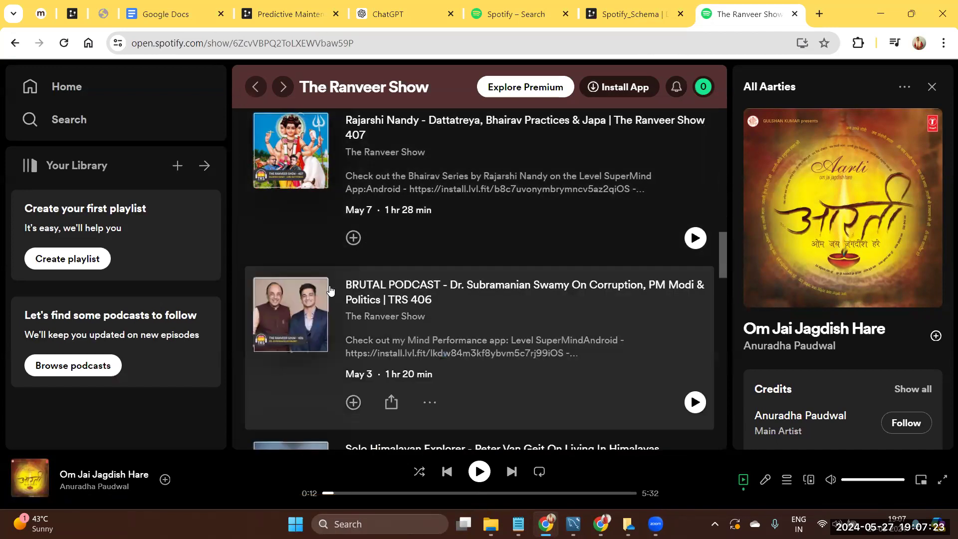
scroll(330, 288, down, 5)
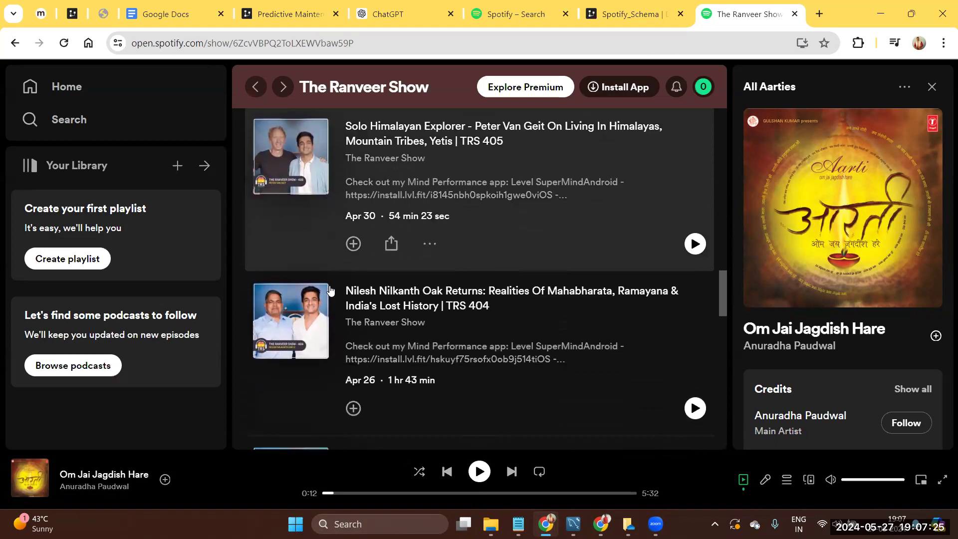
scroll(329, 294, down, 6)
scroll(331, 285, up, 3)
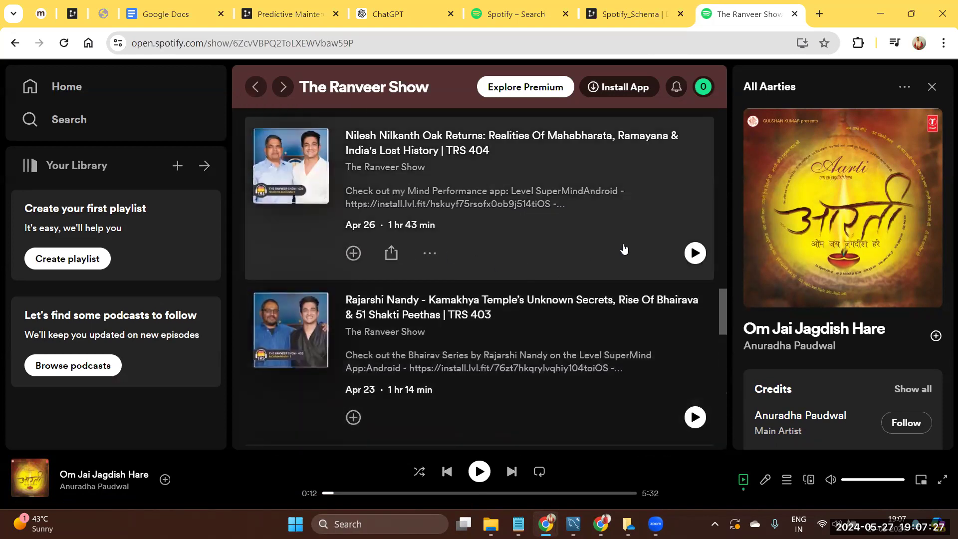
click(692, 261)
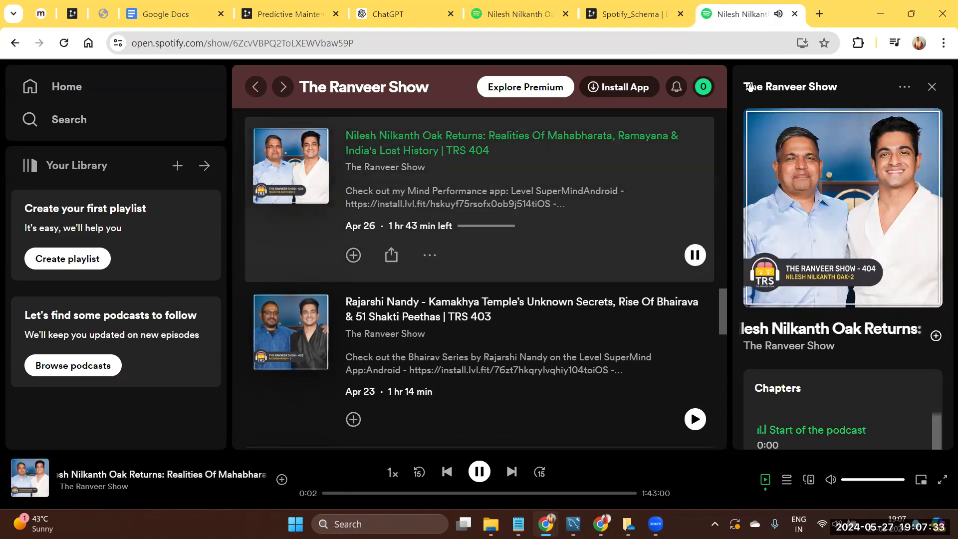
Return to the Spotify_Schema diagram in DrawSQL and rename unnamed_table_9 as "Episode"
click(606, 20)
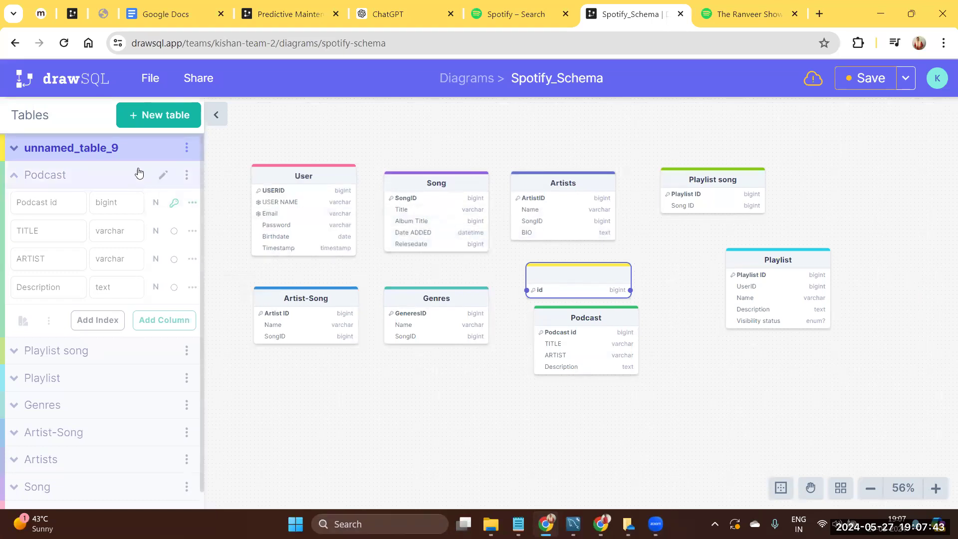
click(161, 152)
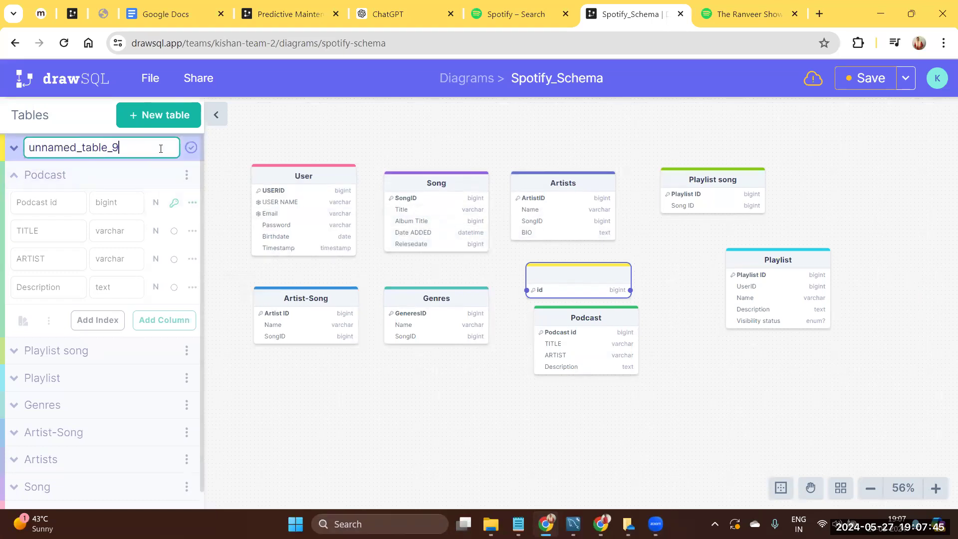
key(BackSpace)
key(BackSpace)
key(BackSpace)
key(BackSpace)
key(BackSpace)
key(BackSpace)
key(BackSpace)
key(BackSpace)
key(BackSpace)
key(BackSpace)
key(BackSpace)
key(BackSpace)
key(BackSpace)
key(BackSpace)
key(BackSpace)
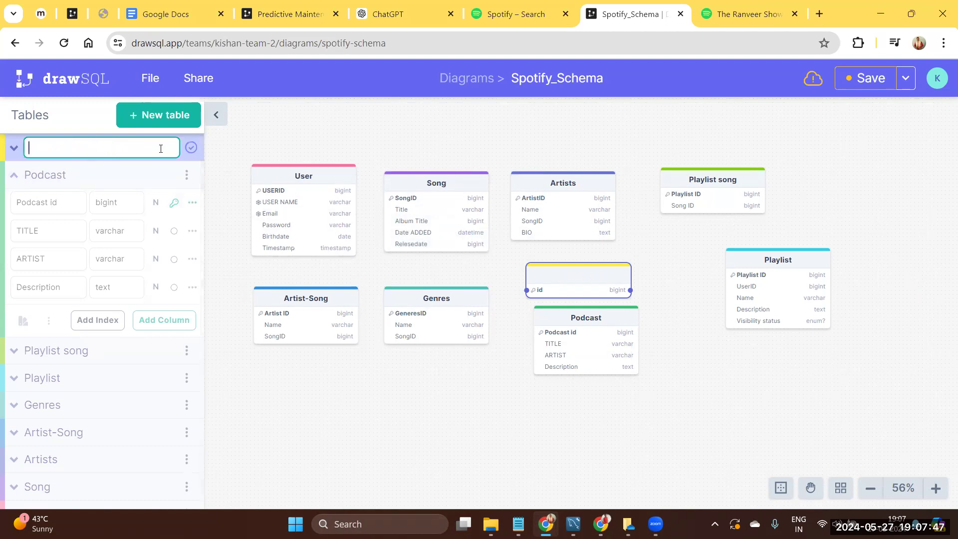
text(Episode)
key(Return)
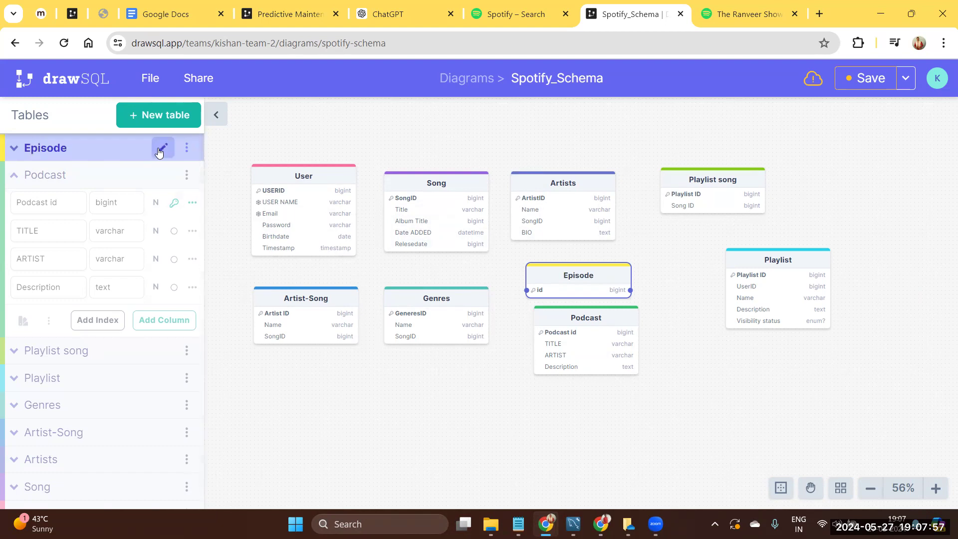
Rename the Episode table's id column as "Episode ID"
click(15, 149)
click(36, 177)
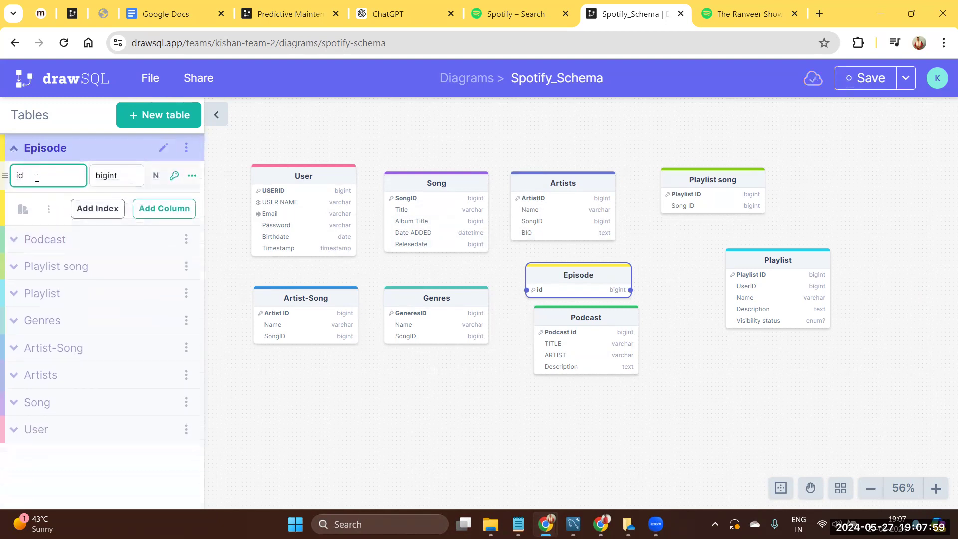
key(BackSpace)
key(BackSpace)
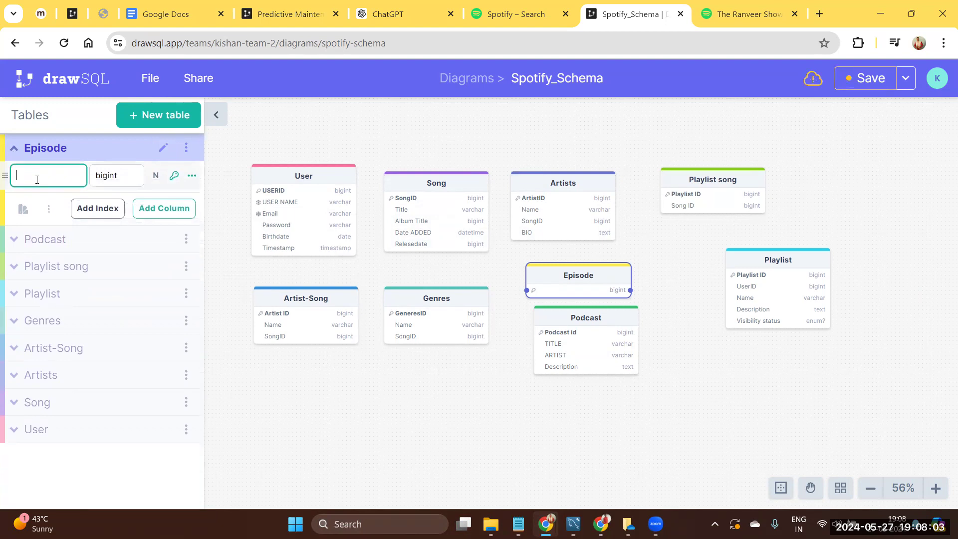
text(Episode ID)
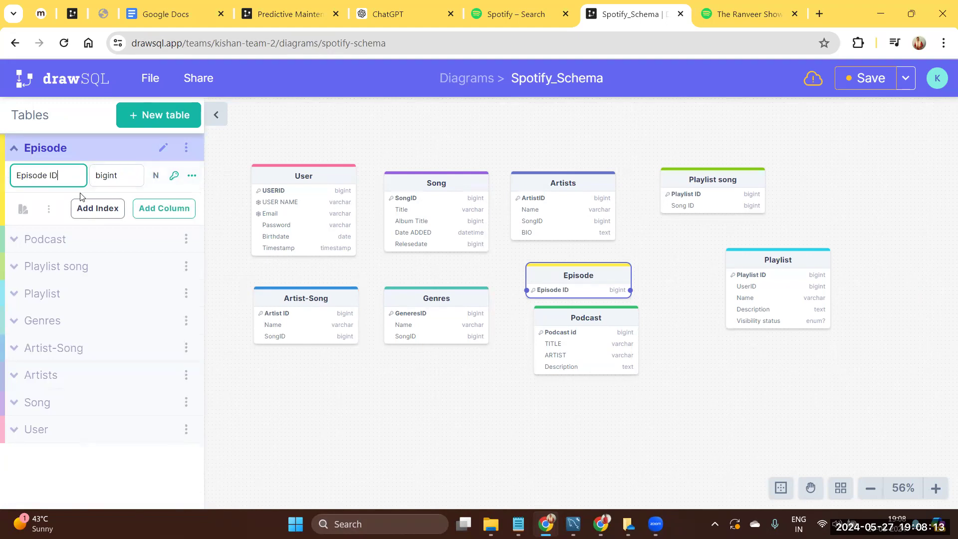
Add a "PODCASTID" column to the Episode table
click(152, 210)
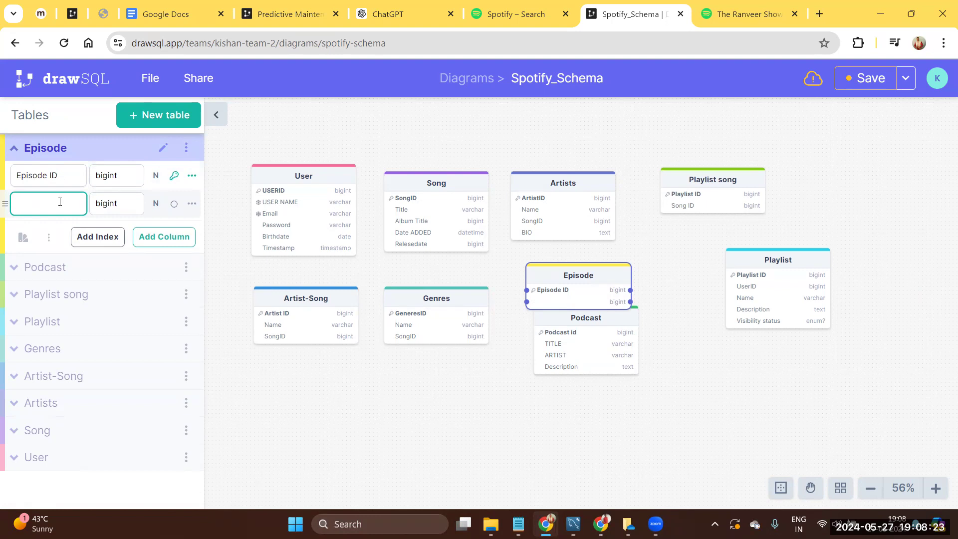
text(PODCASTID)
key(Return)
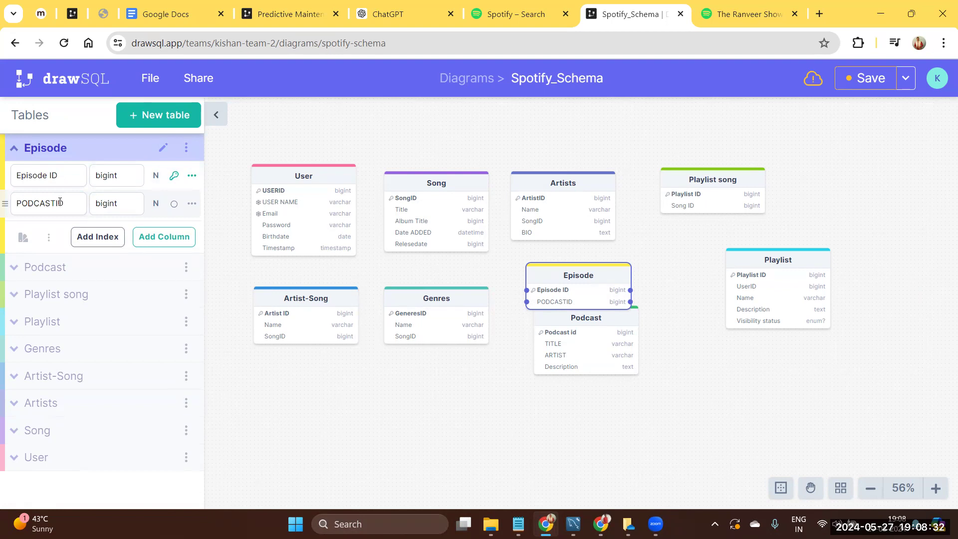
Add "TITLE" and "Description" columns to the Episode table
click(165, 244)
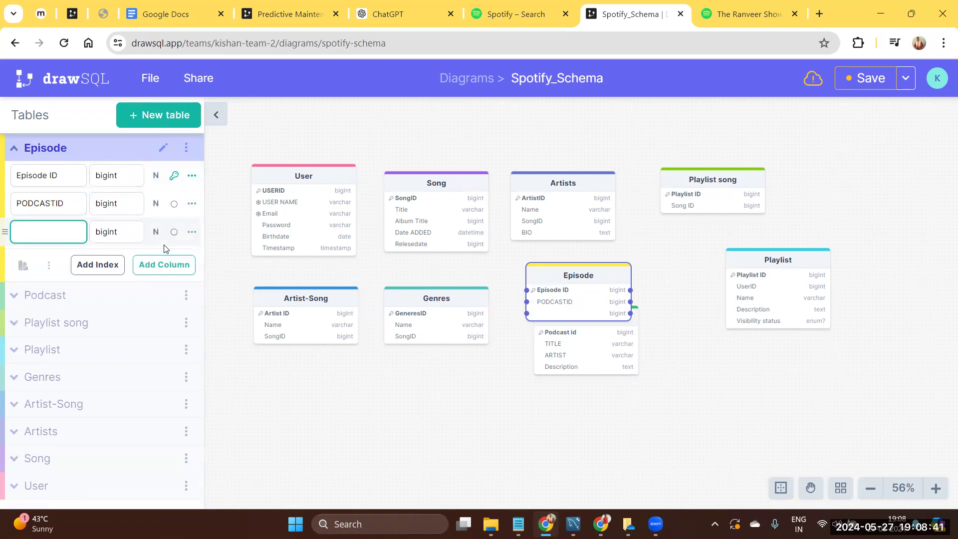
text(TITLE)
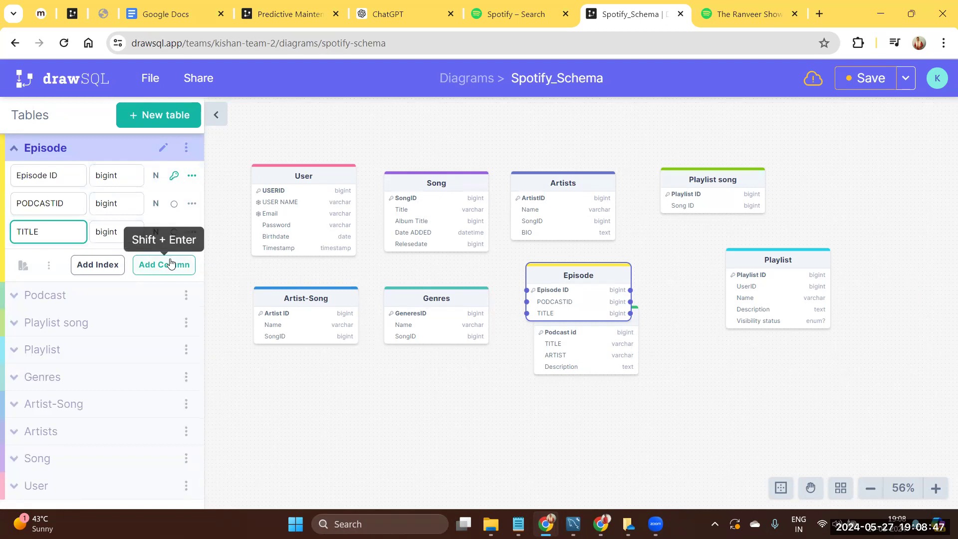
click(163, 264)
text(DEe)
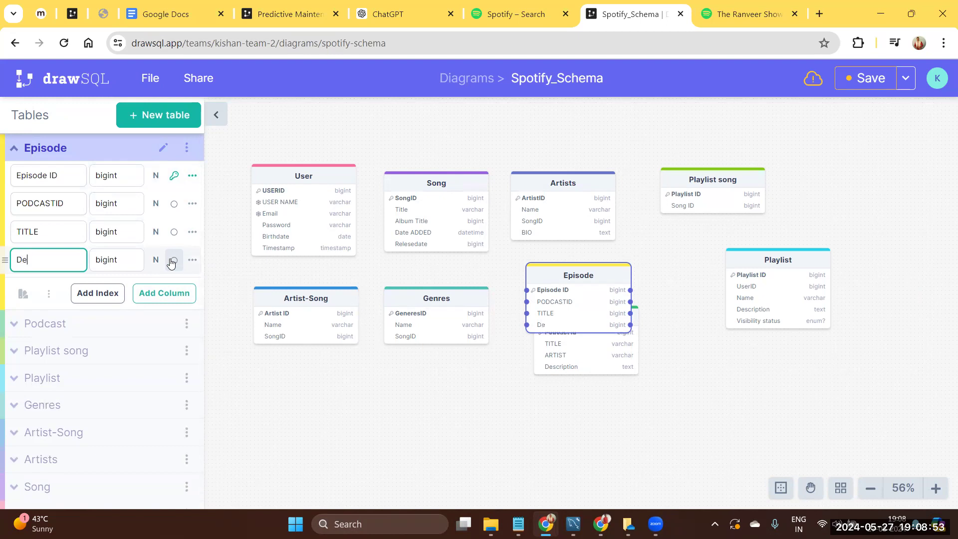
text(scription)
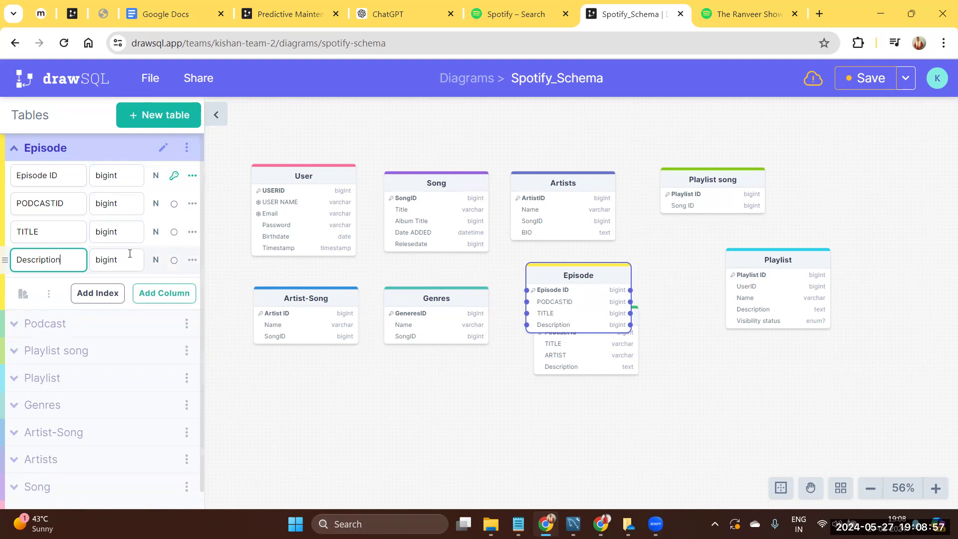
Set the data type of the Episode table's TITLE and Description columns to text
click(127, 230)
text(text)
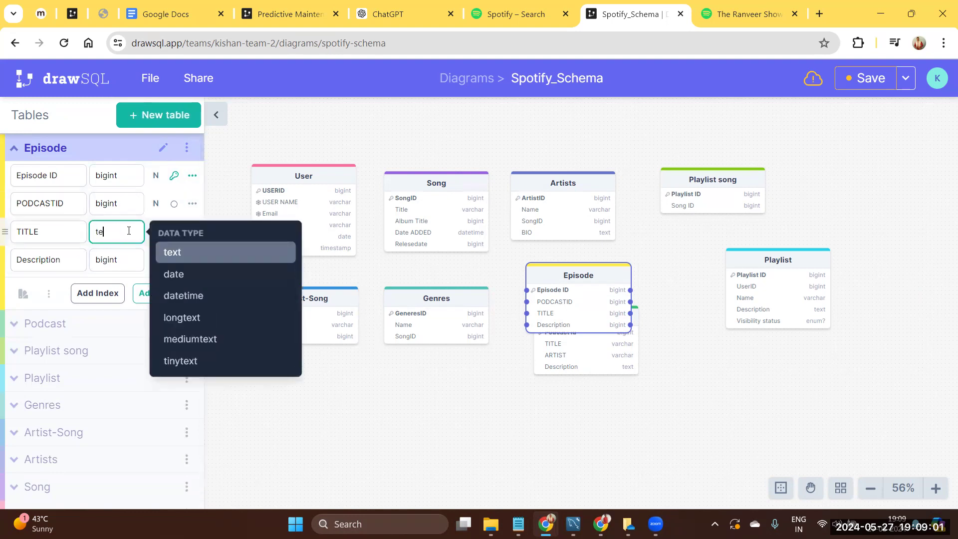
click(109, 258)
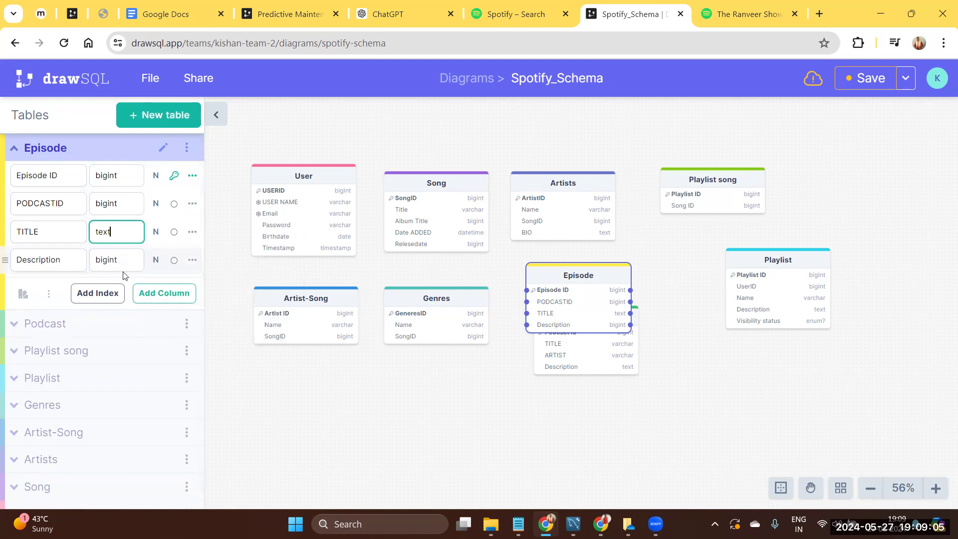
click(126, 258)
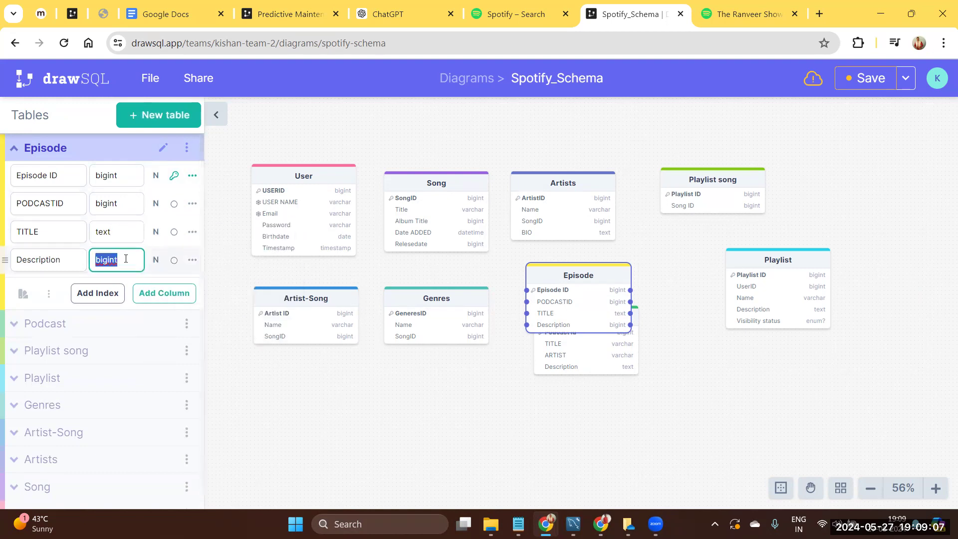
text(text)
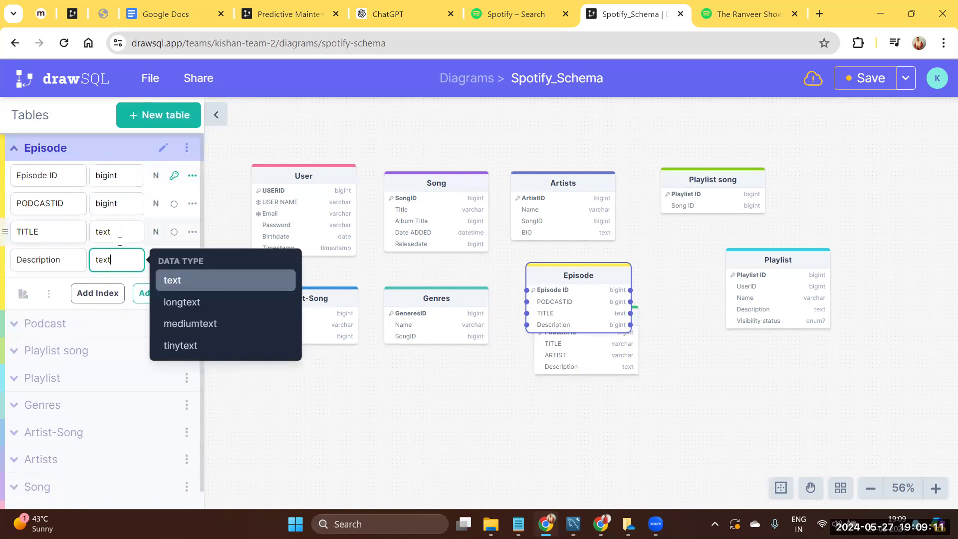
key(Return)
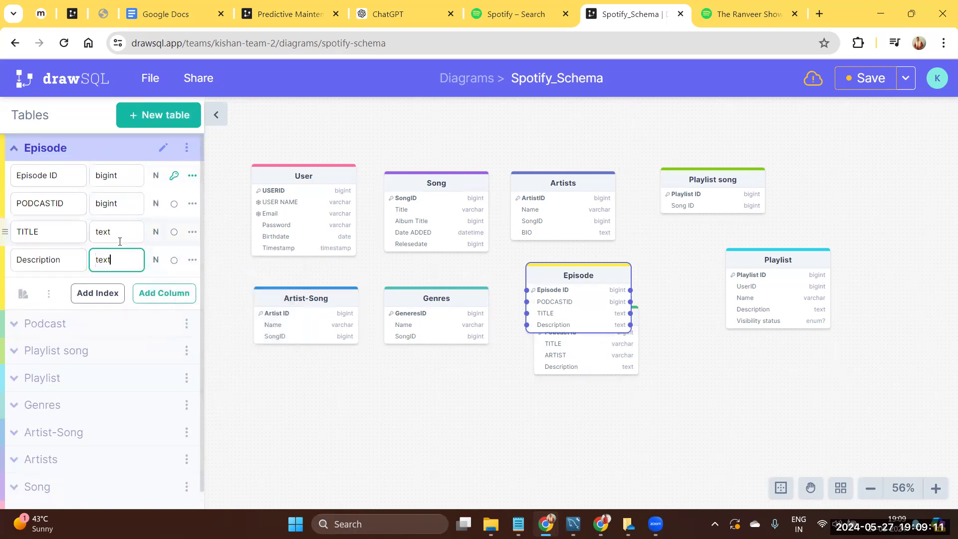
Add a "Relese date" column to the Episode table
click(164, 300)
text(relese da)
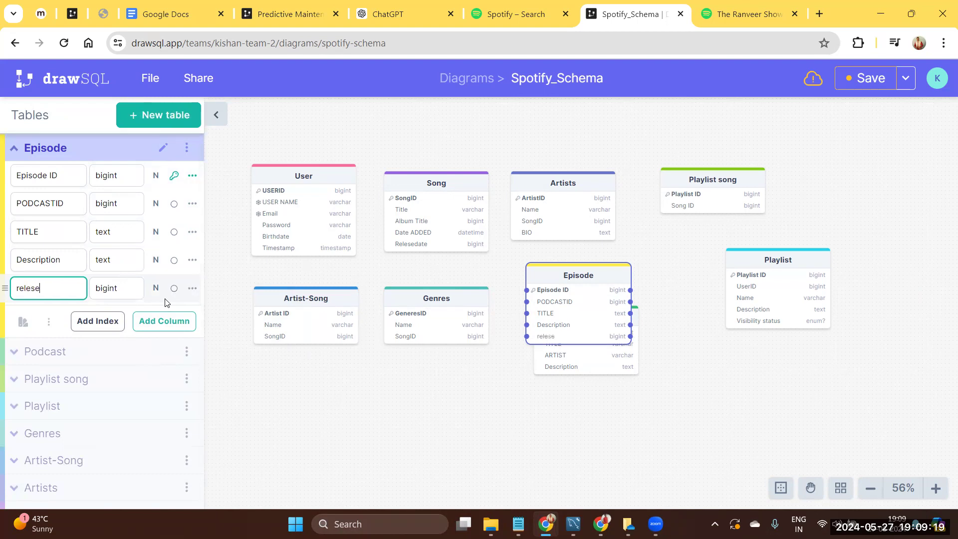
key(BackSpace)
key(BackSpace)
key(BackSpace)
key(BackSpace)
key(BackSpace)
key(BackSpace)
key(BackSpace)
key(BackSpace)
text(Relese date)
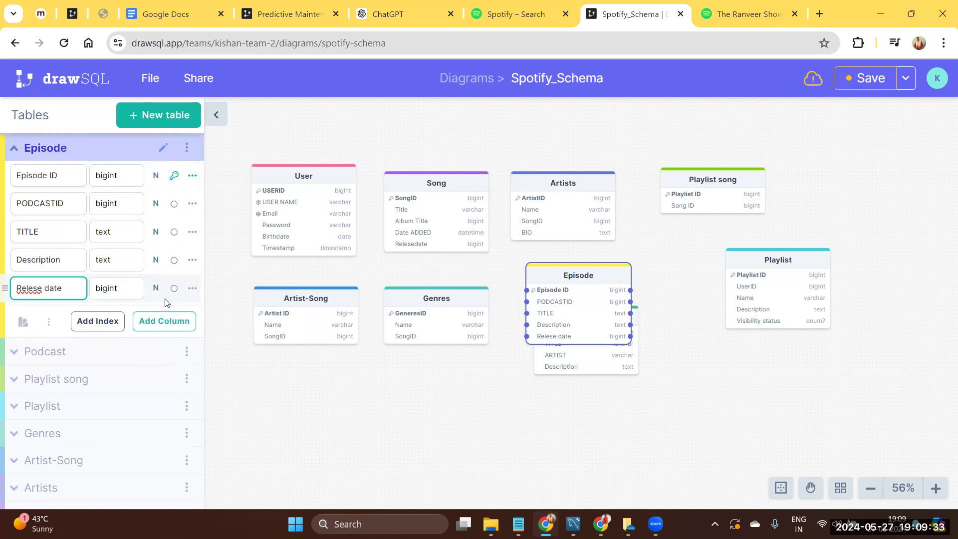
Set the data type of the Episode table's Relese date column to timestamp
click(130, 291)
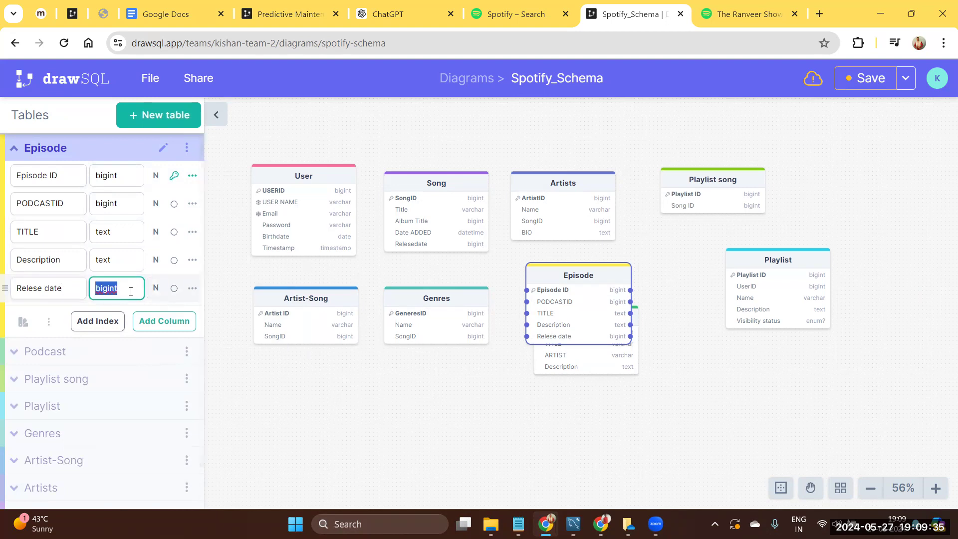
key(BackSpace)
text(tim)
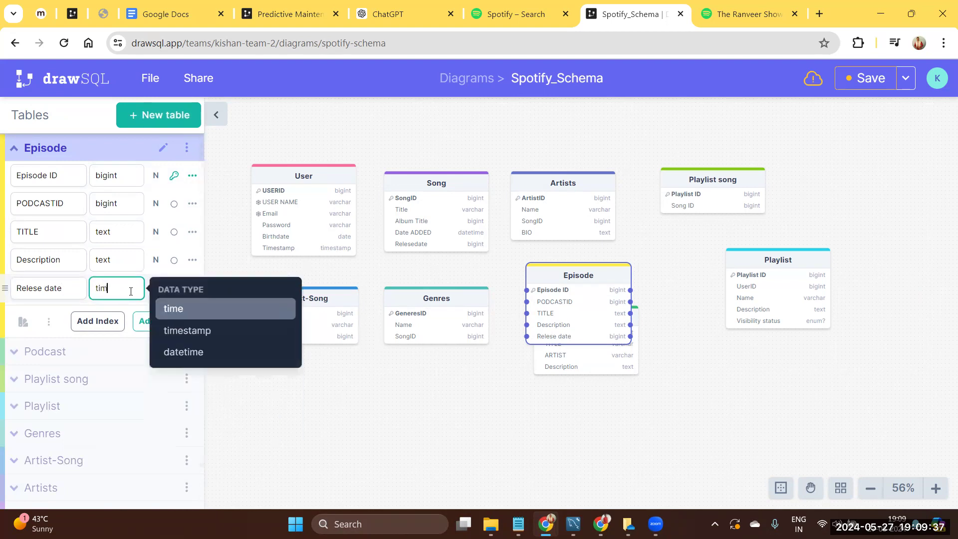
text(estamp)
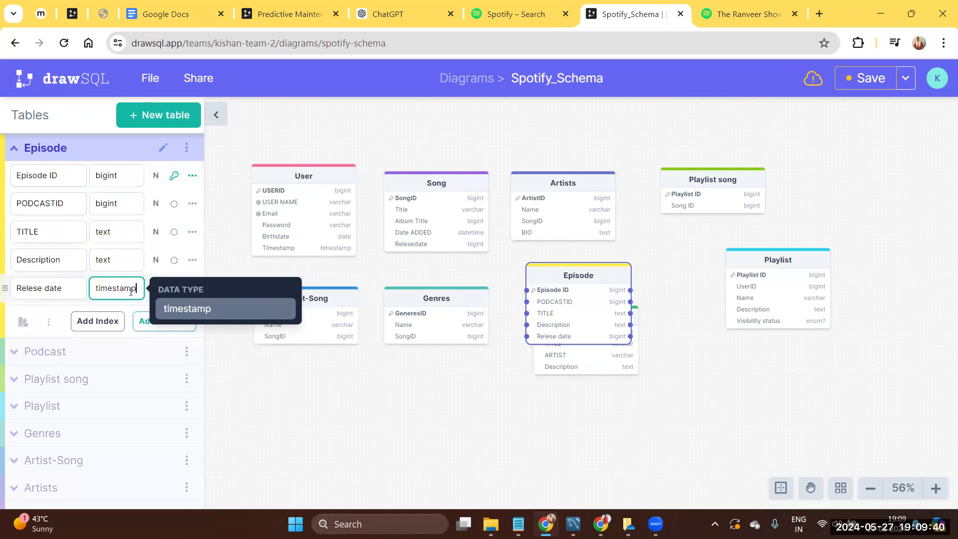
key(Return)
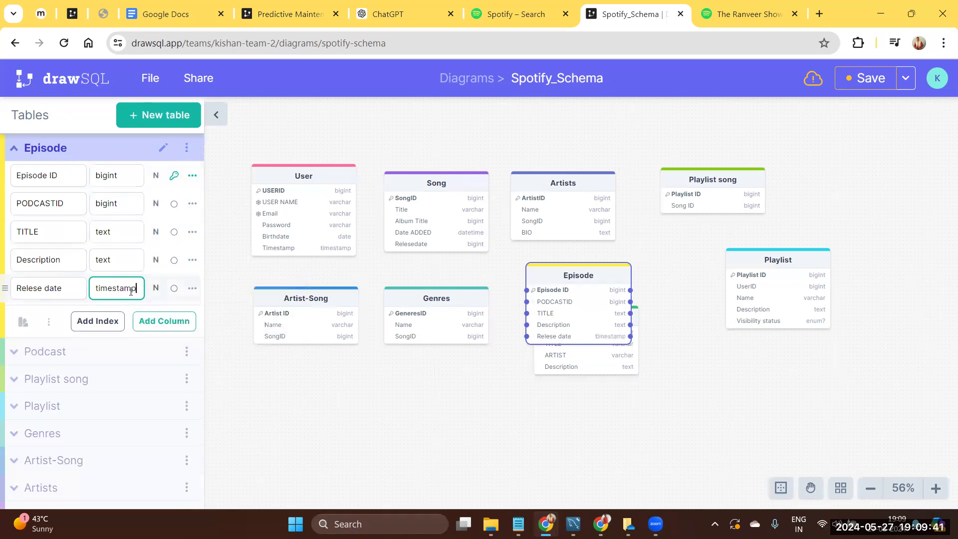
Add a "duration" column of type time to the Episode table and move the table below the Playlist table
click(145, 329)
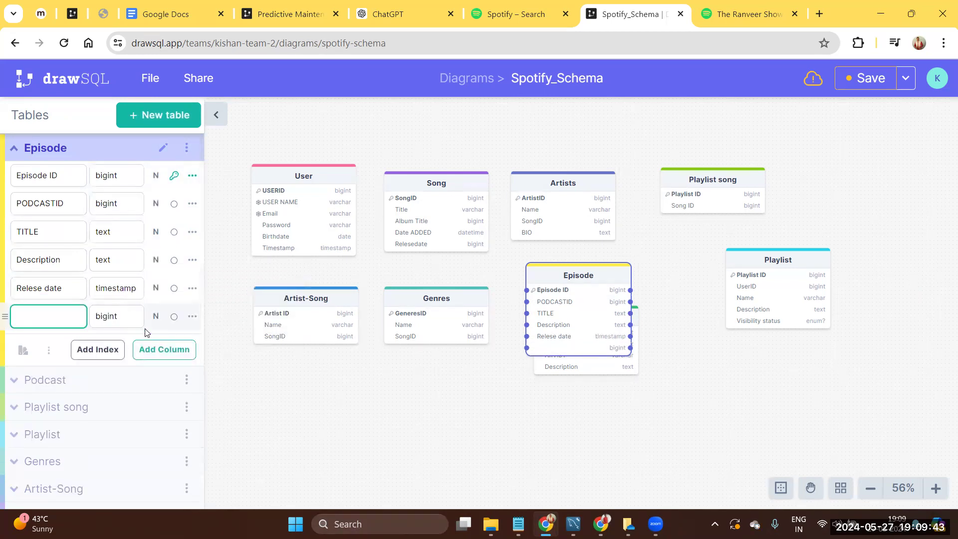
text(duration)
click(131, 316)
text(time)
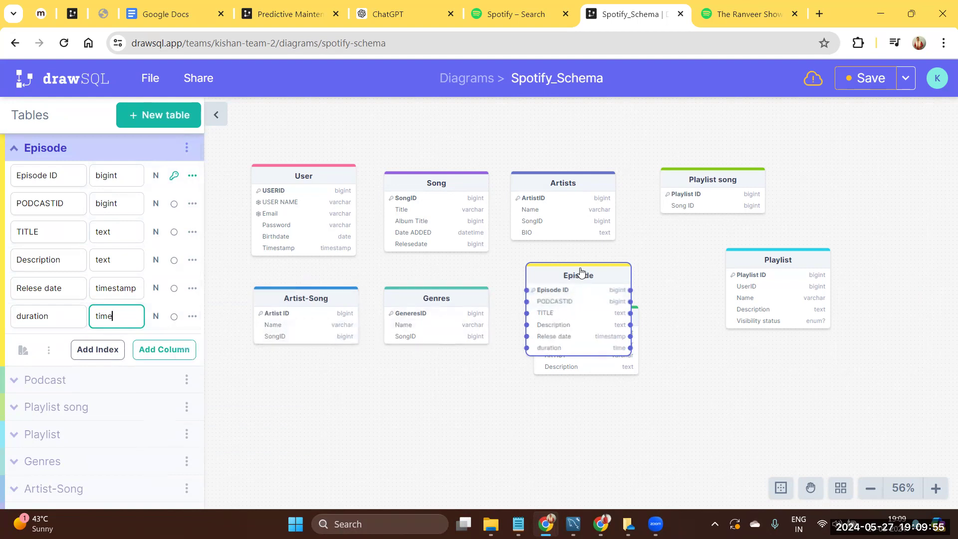
drag(581, 272, 778, 324)
drag(824, 357, 827, 358)
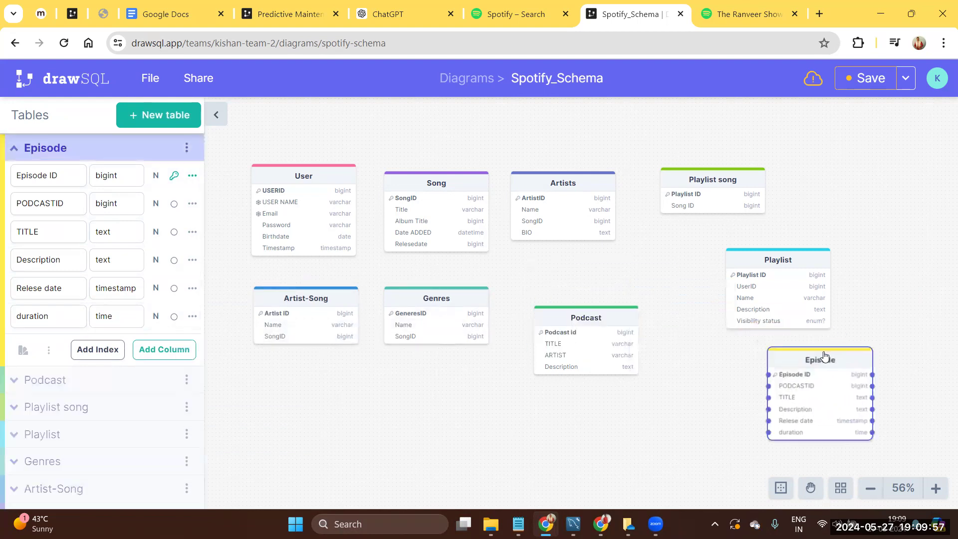
Create a new table named "User interaction"
click(189, 117)
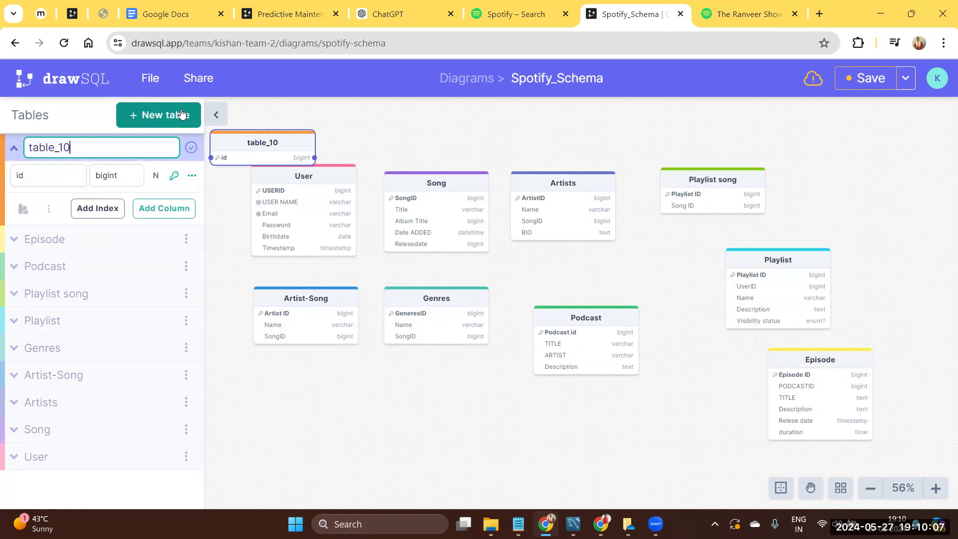
key(BackSpace)
key(BackSpace)
key(BackSpace)
key(BackSpace)
key(BackSpace)
key(BackSpace)
key(BackSpace)
text(user)
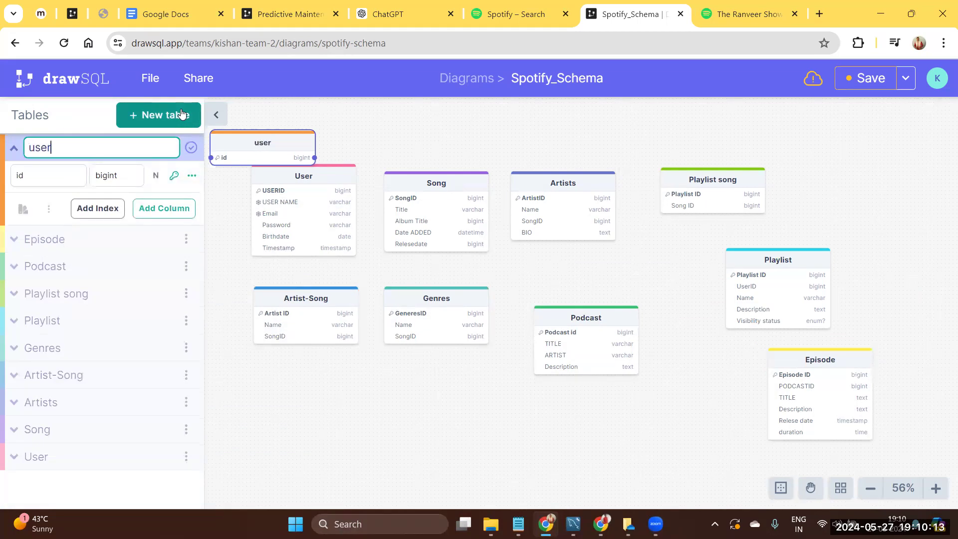
text( interaction)
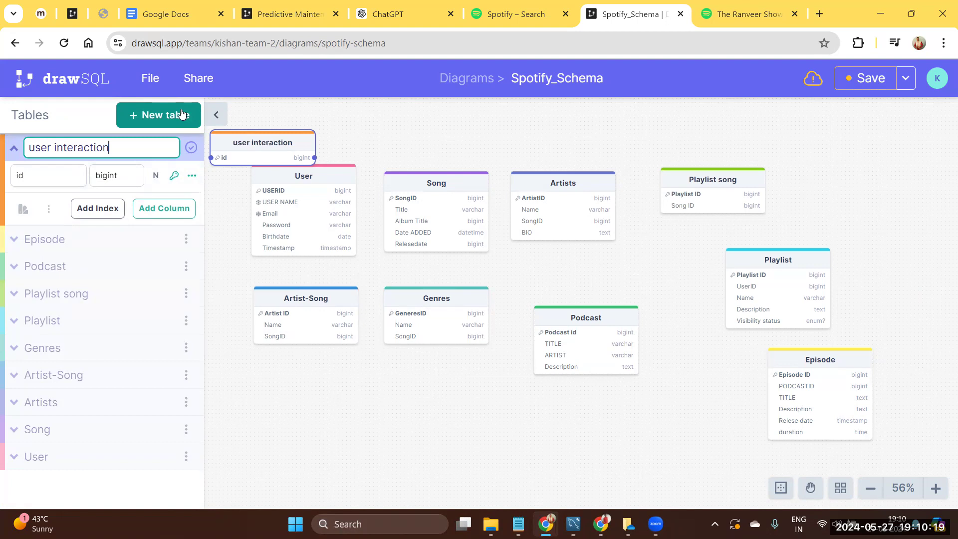
key(Left)
key(Left)
key(Left)
key(Left)
key(Left)
key(Left)
key(Left)
key(Left)
key(Left)
key(Left)
key(Left)
key(BackSpace)
text(U)
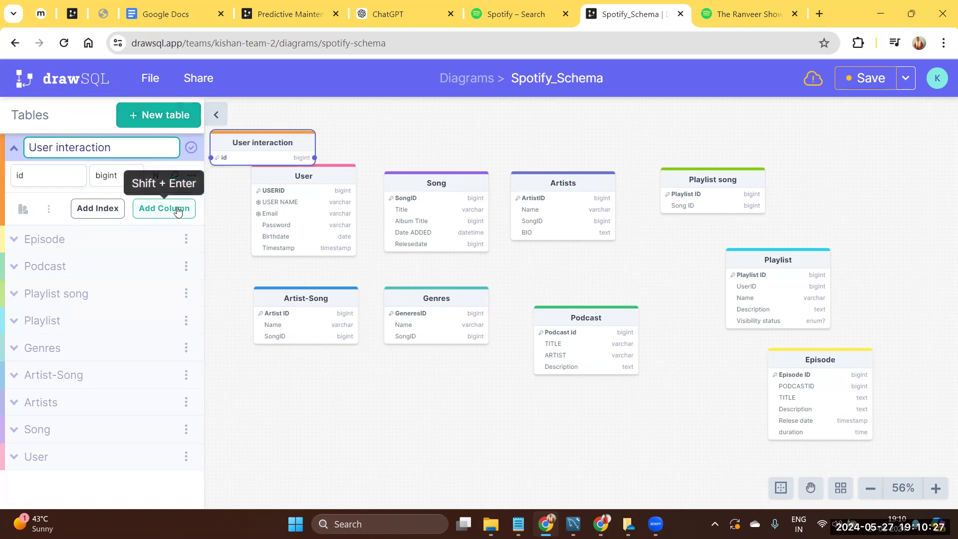
Rename the User interaction table's id column as "User Id"
click(73, 176)
key(BackSpace)
text(U)
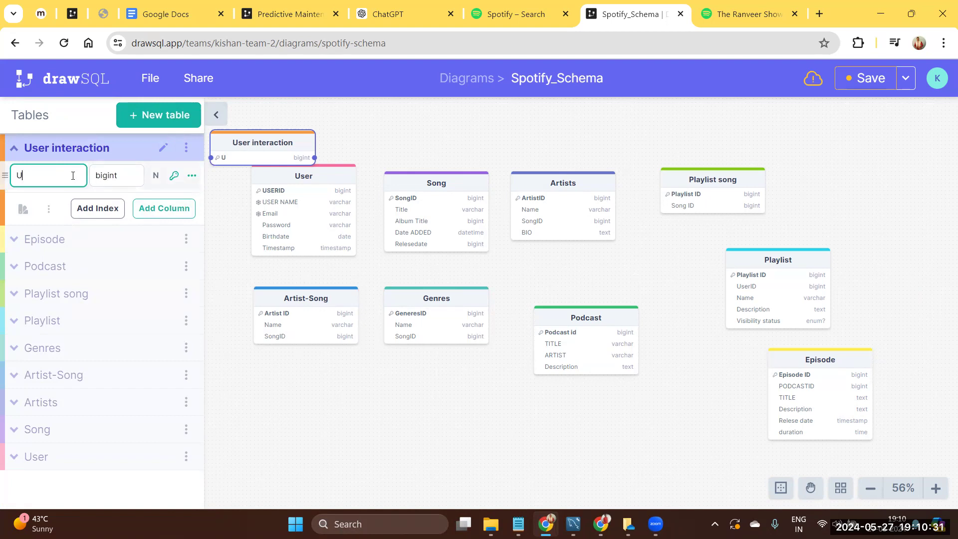
text(ser id)
key(BackSpace)
Add a "podcastid" column to the User interaction table
click(164, 210)
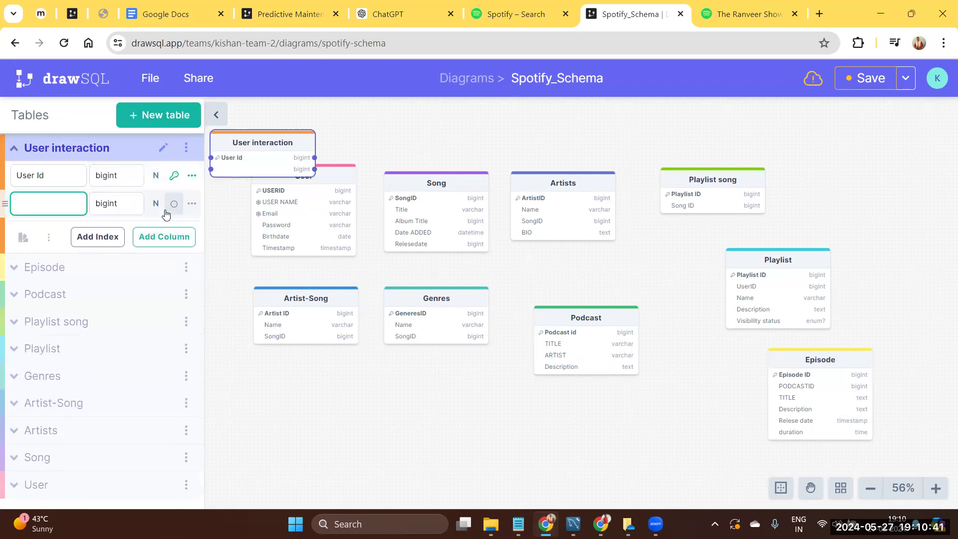
text(poda)
text(cas)
text(tid)
click(175, 255)
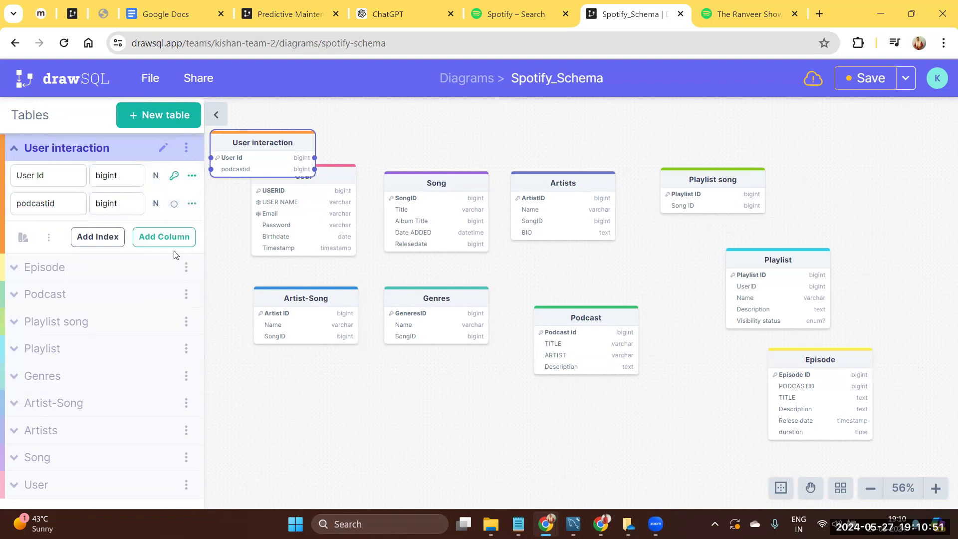
Add a "SONG ID" column to the User interaction table
click(167, 238)
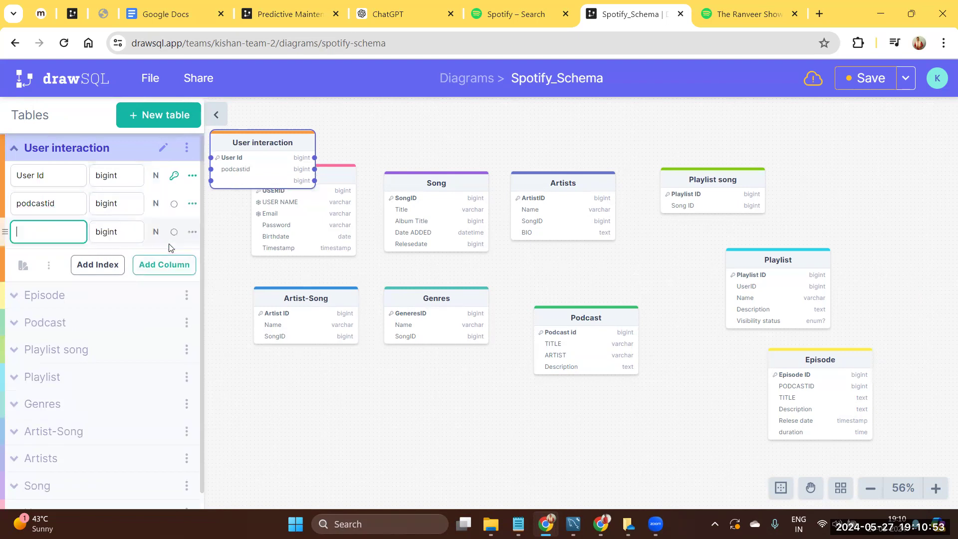
text(so)
key(BackSpace)
key(BackSpace)
text(S)
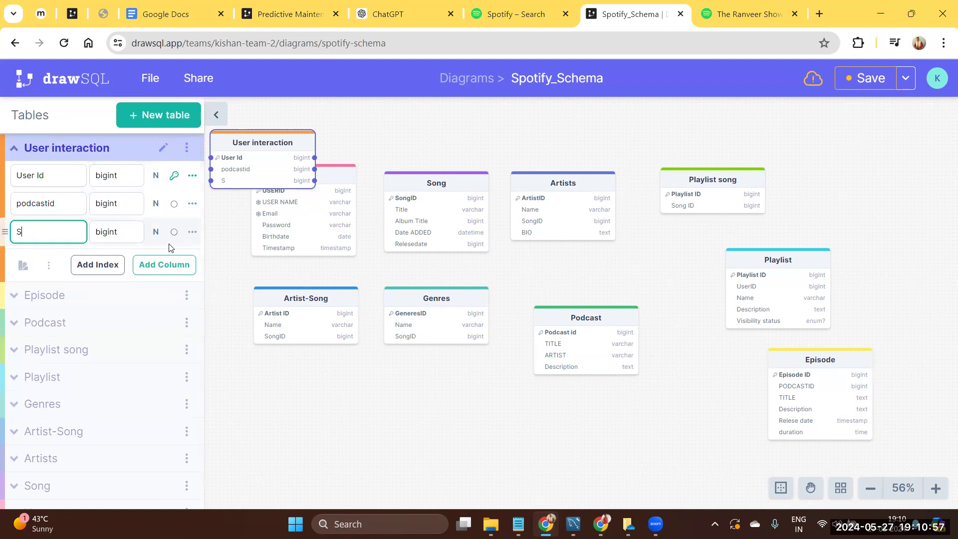
text(ONG ID)
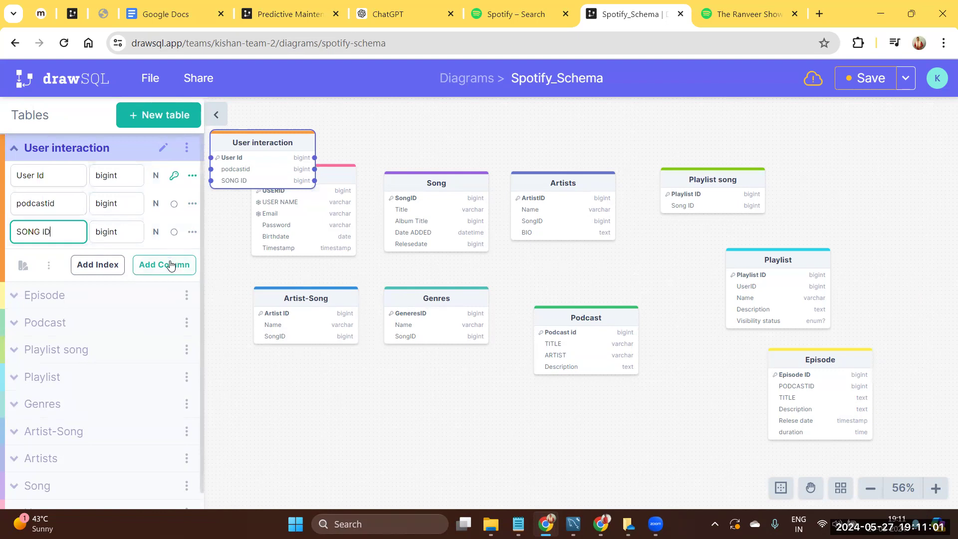
Add "Playlist" and "Artist FOLLOW" columns to the User interaction table
click(171, 264)
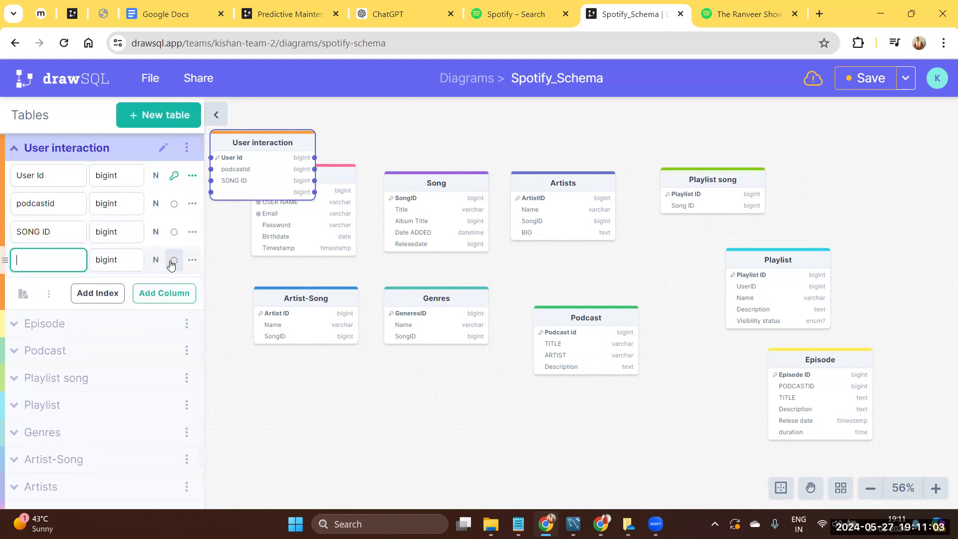
text(Playlist)
click(156, 293)
text(a)
key(BackSpace)
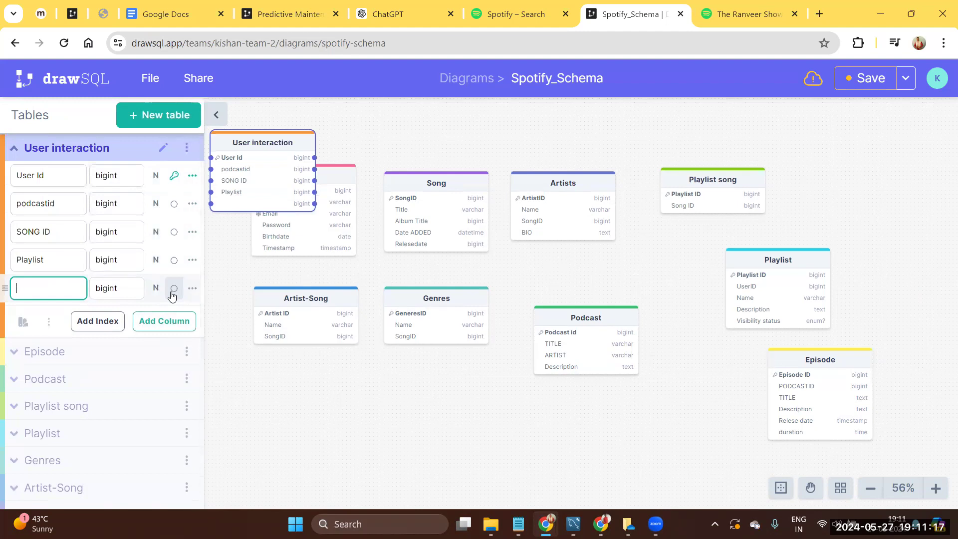
text(ARtist FOLLOW)
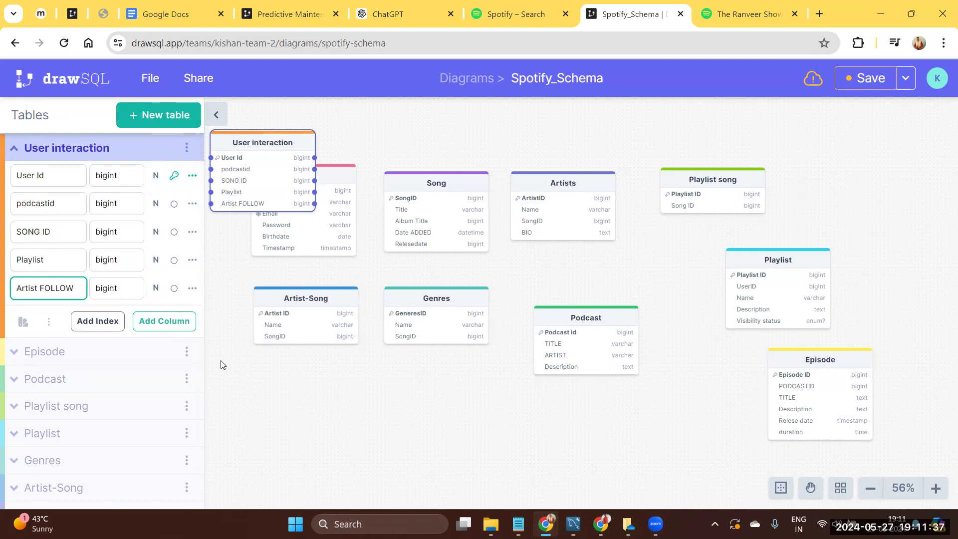
Add an "Artist ID" column to the User interaction table and move the table to the right of Playlist song
click(167, 330)
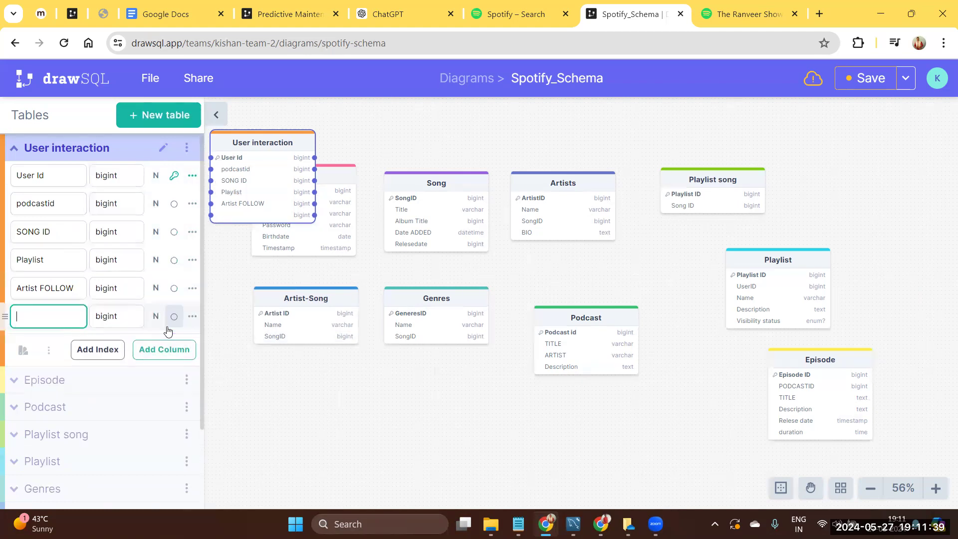
text(AR)
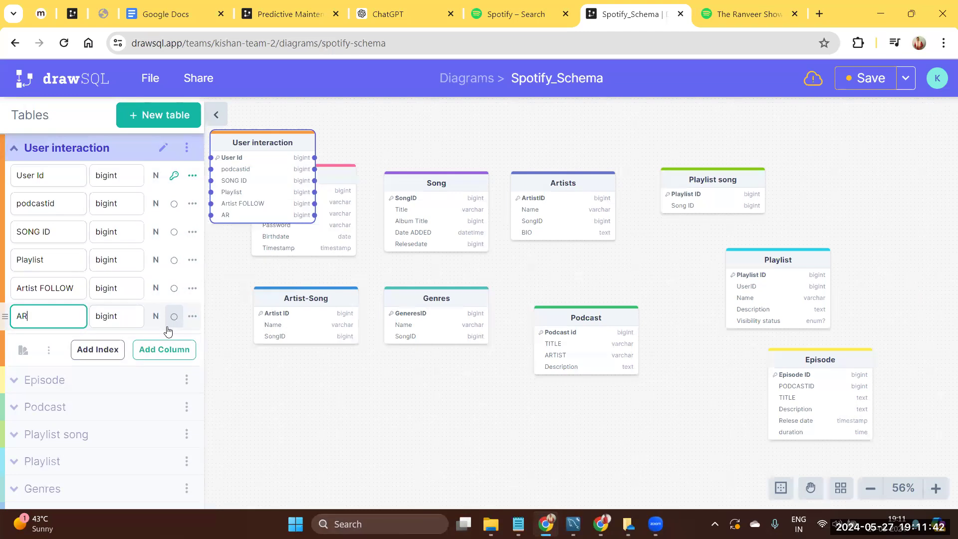
key(BackSpace)
text(rtist ID)
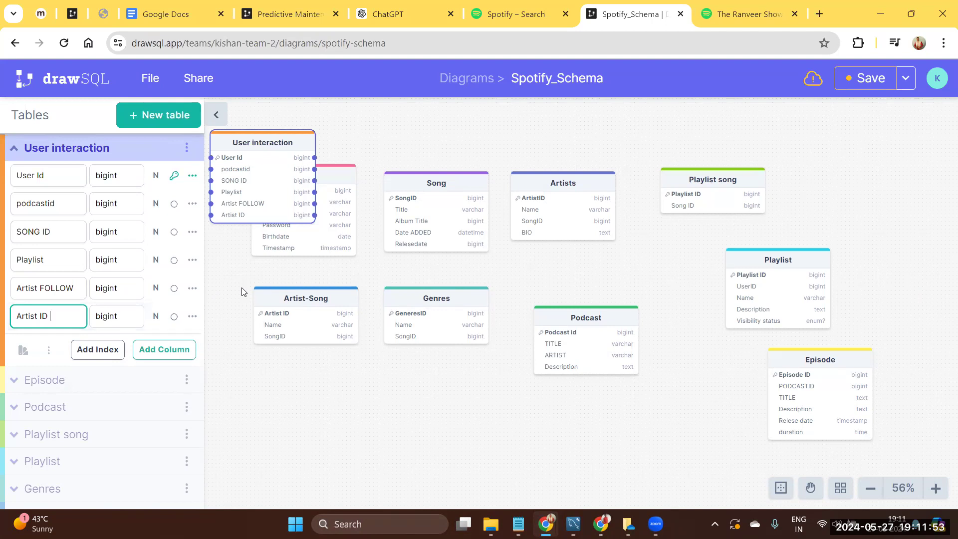
drag(310, 143, 883, 153)
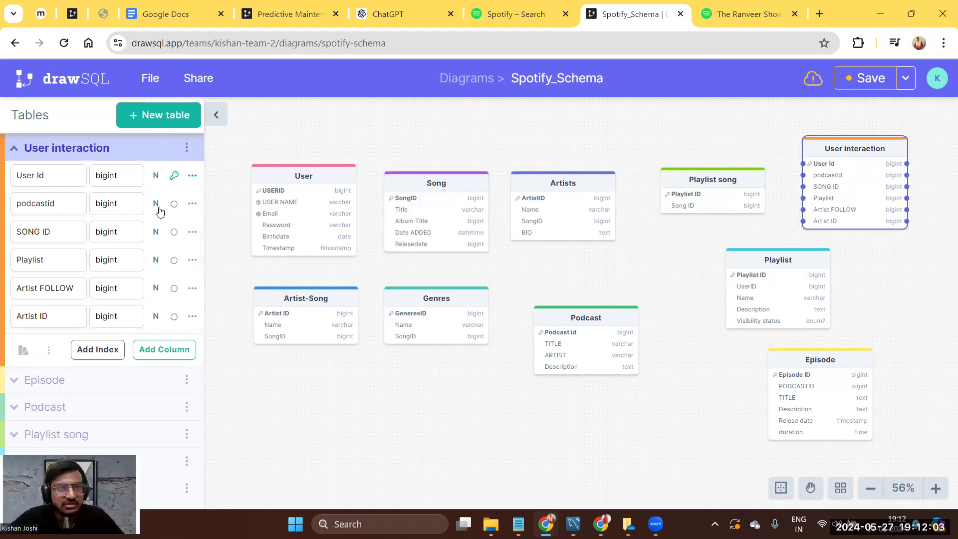
Show the diagram full screen without the table list, shift User and Song up and left, and place User interaction below User
click(224, 121)
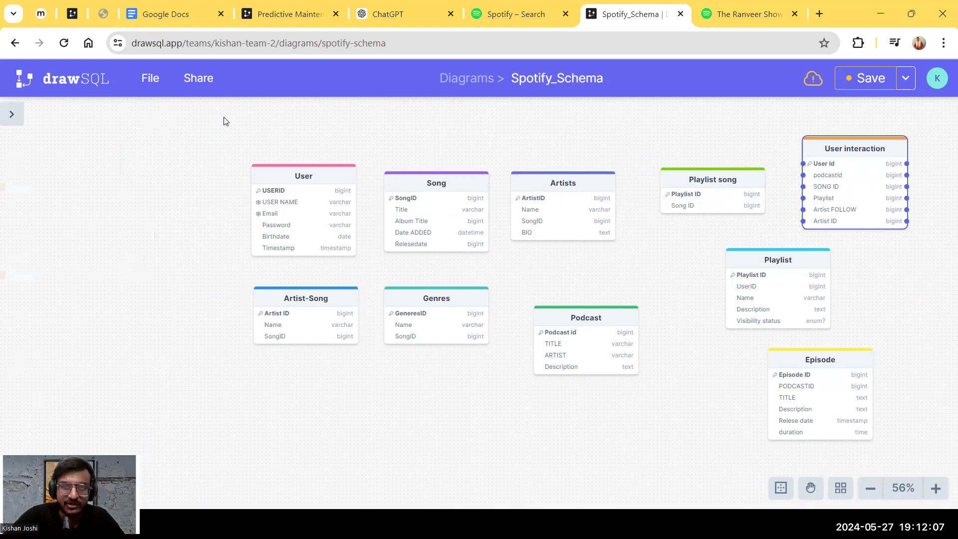
key(F11)
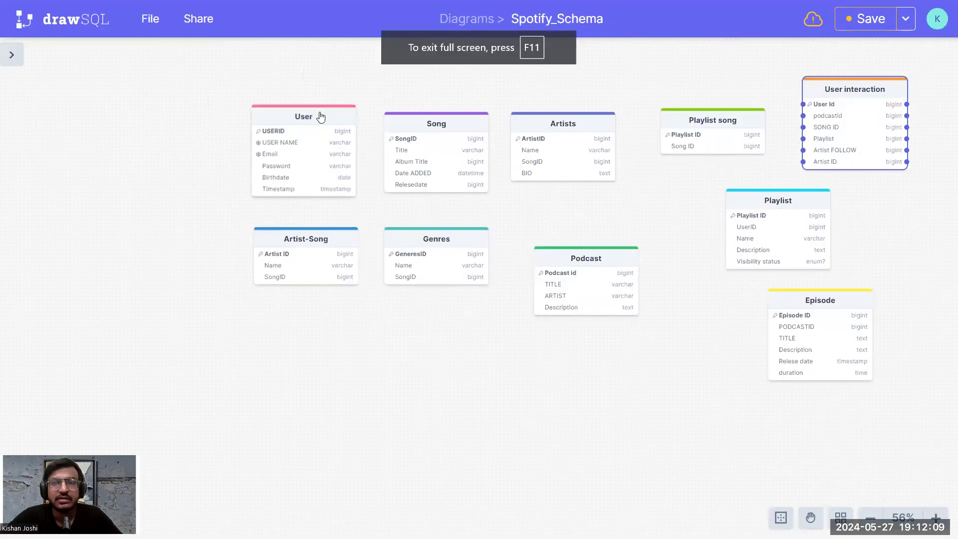
drag(321, 114, 229, 94)
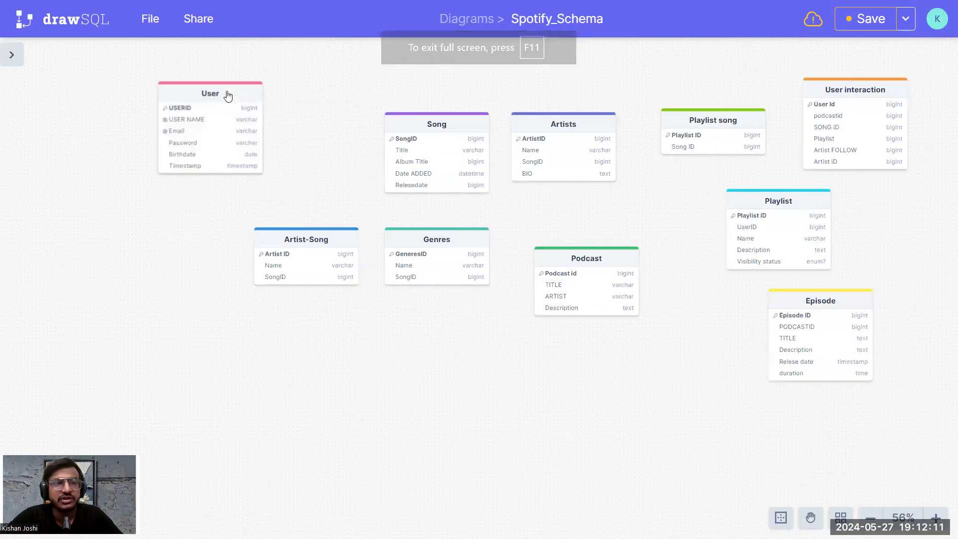
drag(402, 125, 358, 102)
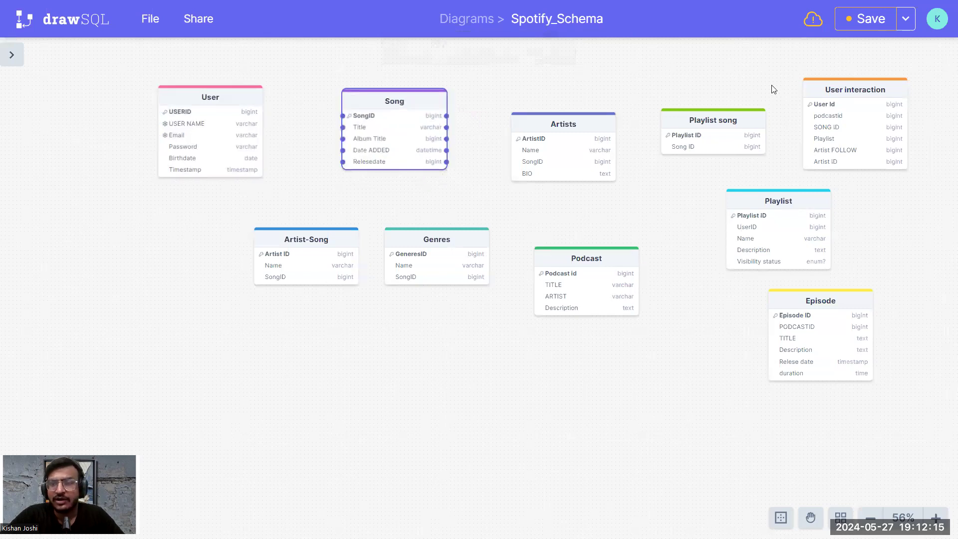
drag(837, 104, 177, 261)
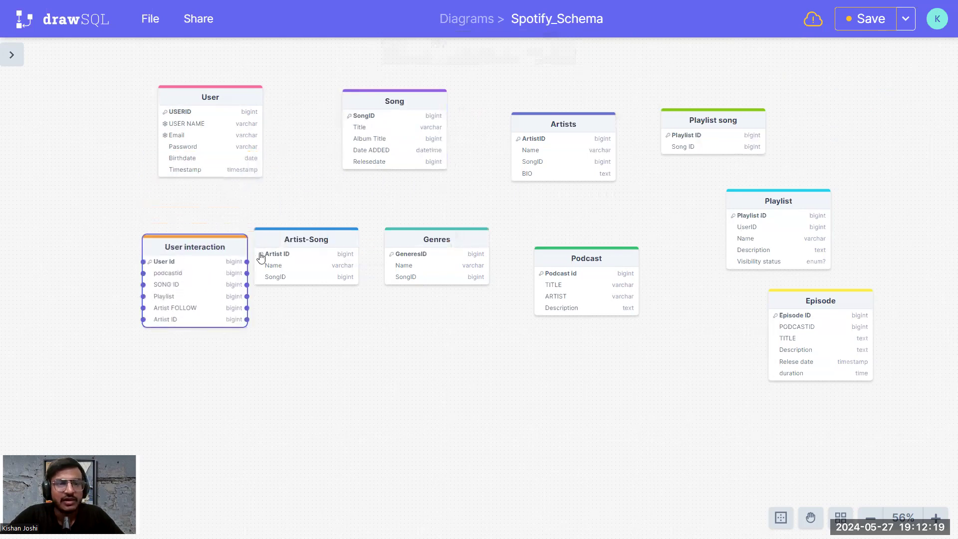
Line up the Artist-Song, Genres and Podcast tables in a row along the lower part of the diagram
drag(304, 242, 380, 386)
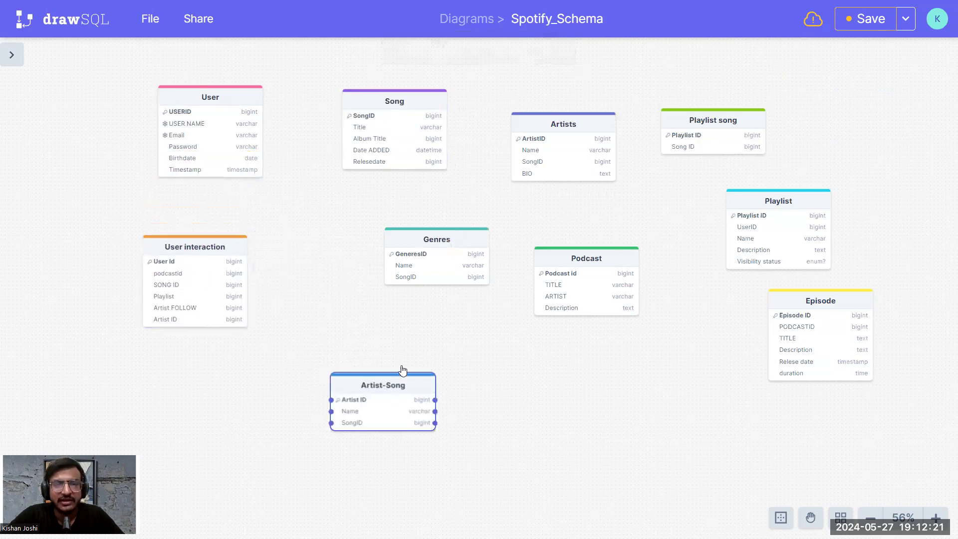
drag(459, 247, 551, 391)
drag(606, 259, 712, 380)
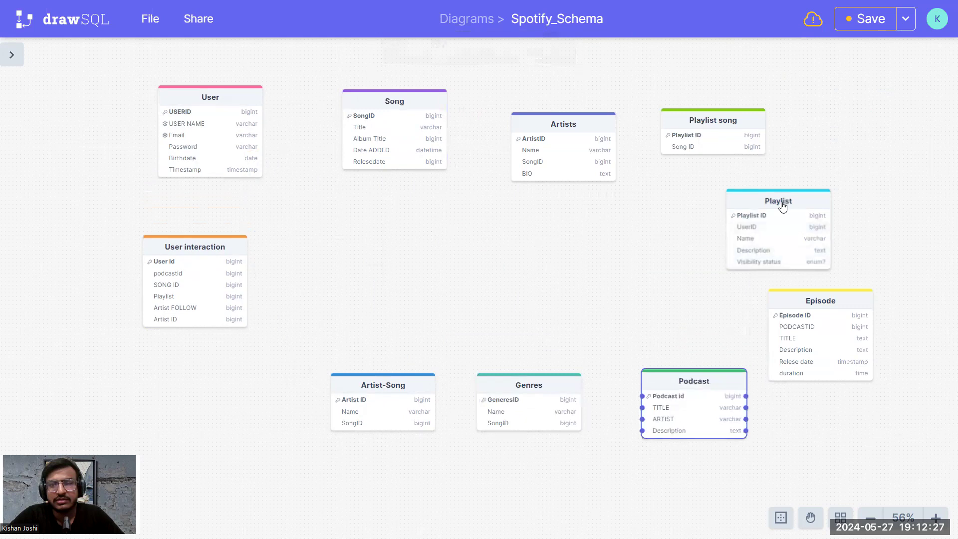
Move Playlist up toward the right edge of the diagram and raise the Playlist song and Artists tables
drag(781, 201, 865, 151)
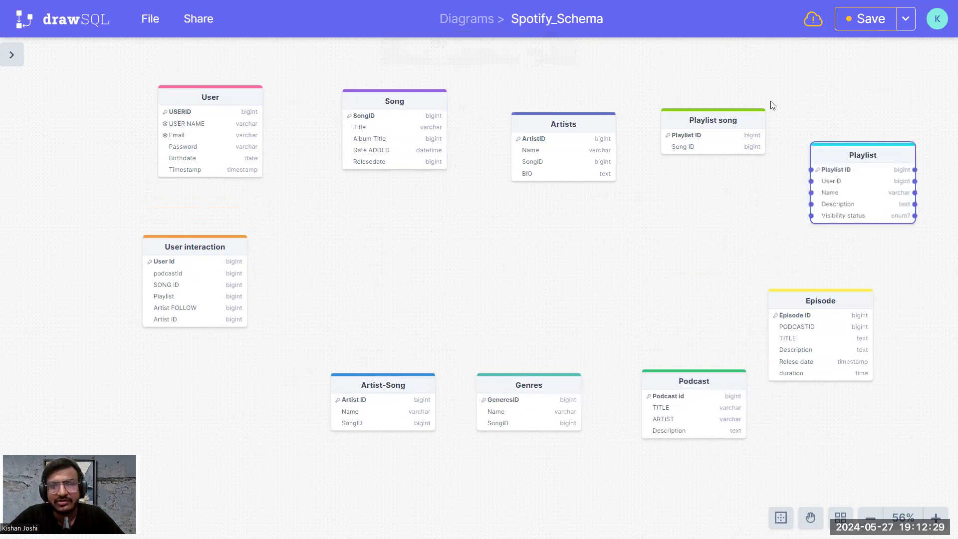
drag(742, 120, 742, 71)
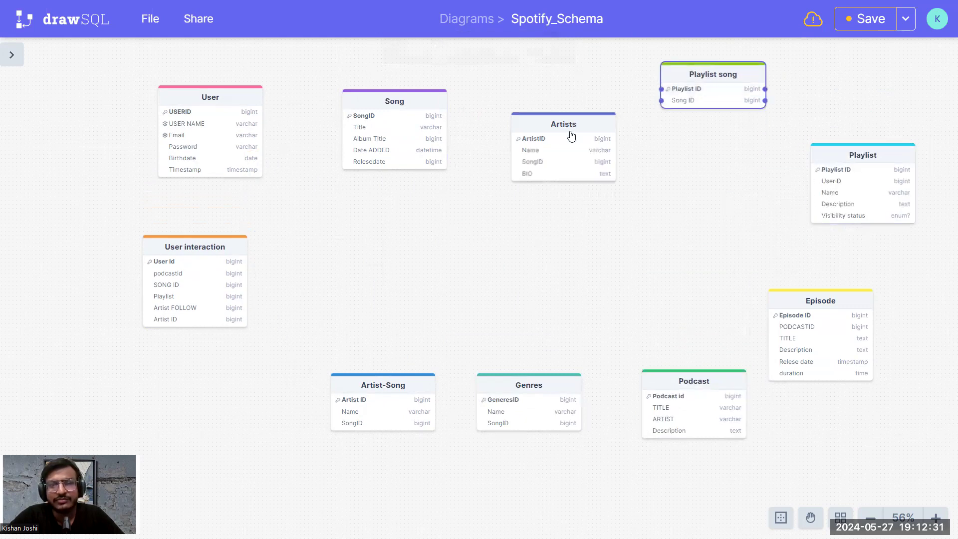
drag(561, 124, 560, 62)
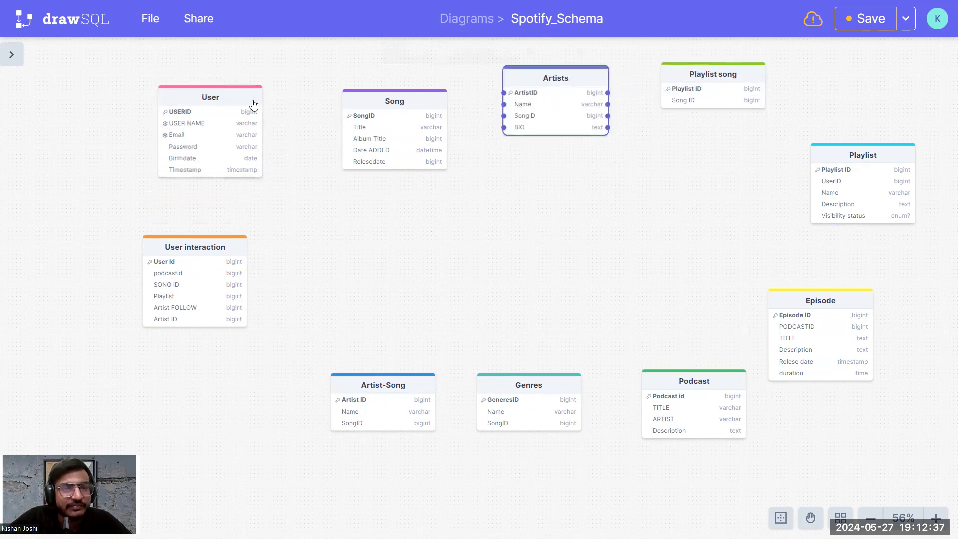
Link USERID in User to User Id in User interaction as one-to-one, and shift both tables slightly to the right
click(242, 118)
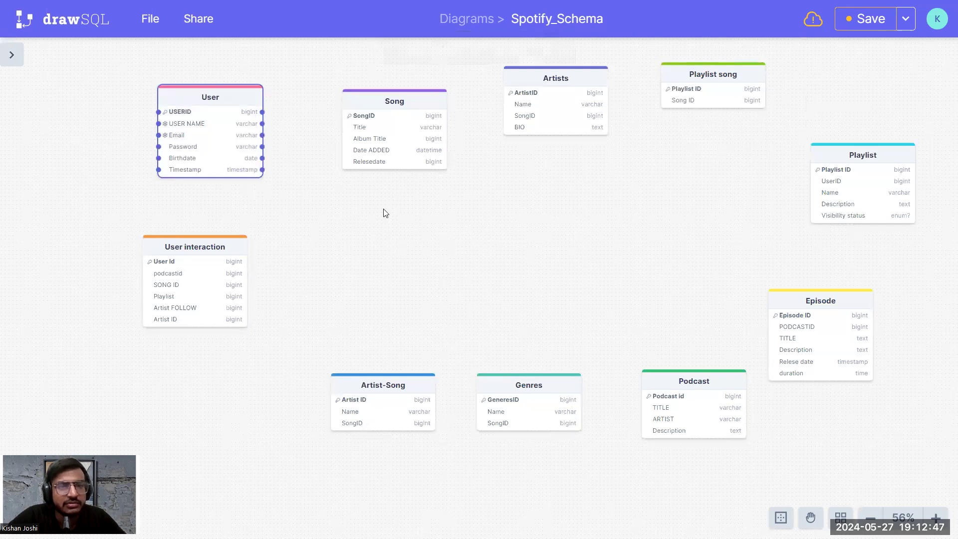
click(443, 209)
click(402, 164)
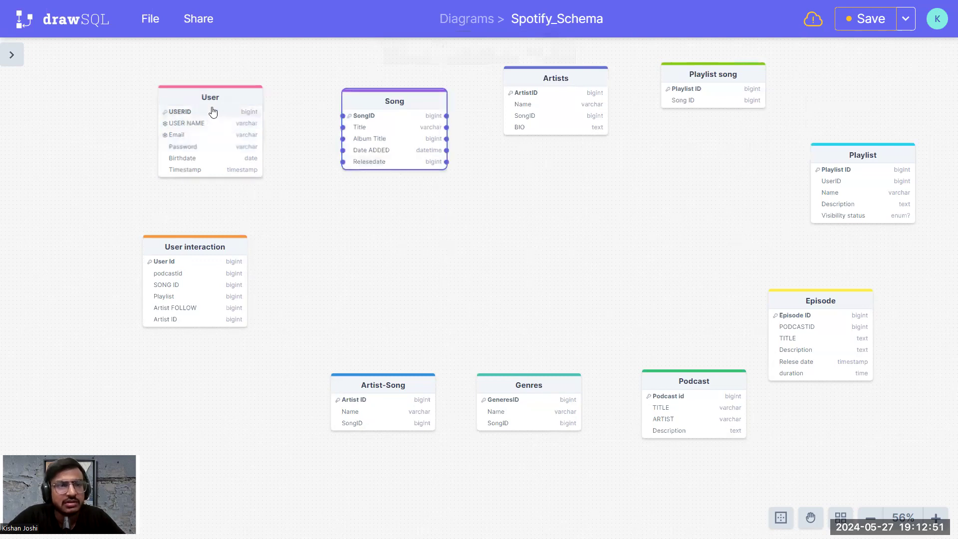
click(212, 111)
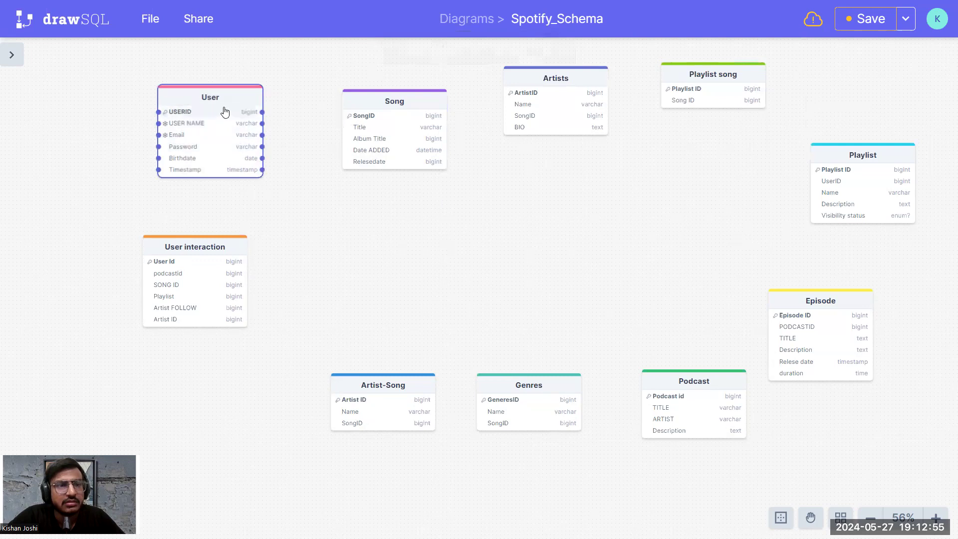
drag(262, 112, 259, 110)
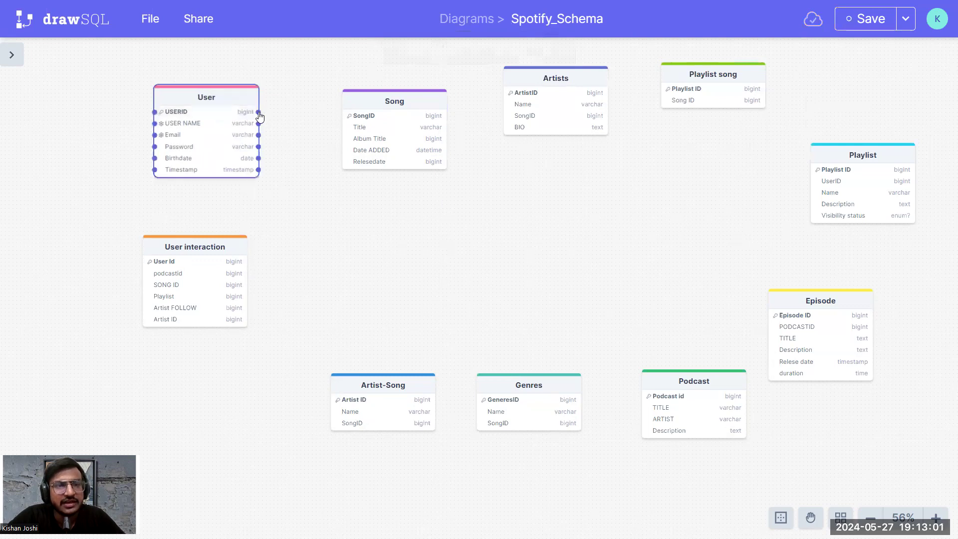
drag(259, 112, 246, 268)
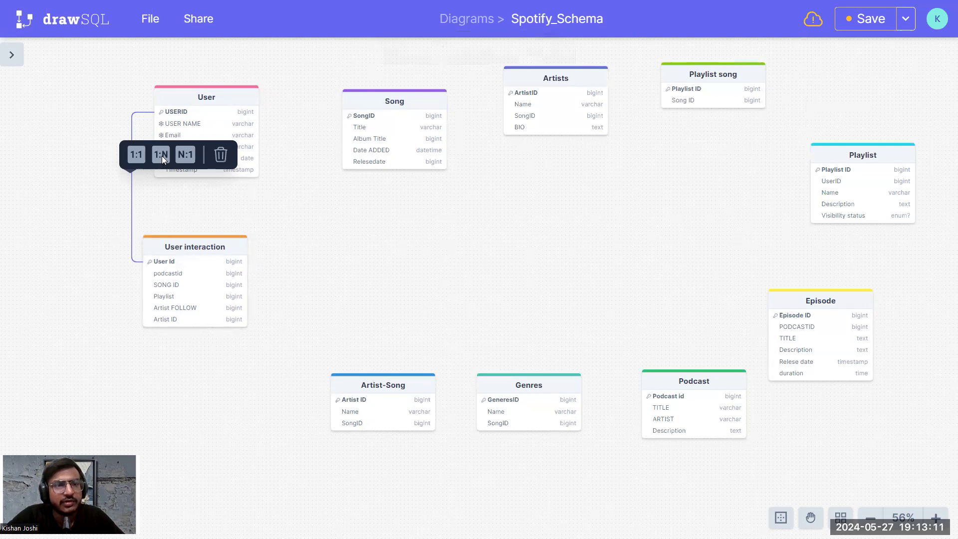
drag(218, 253, 266, 253)
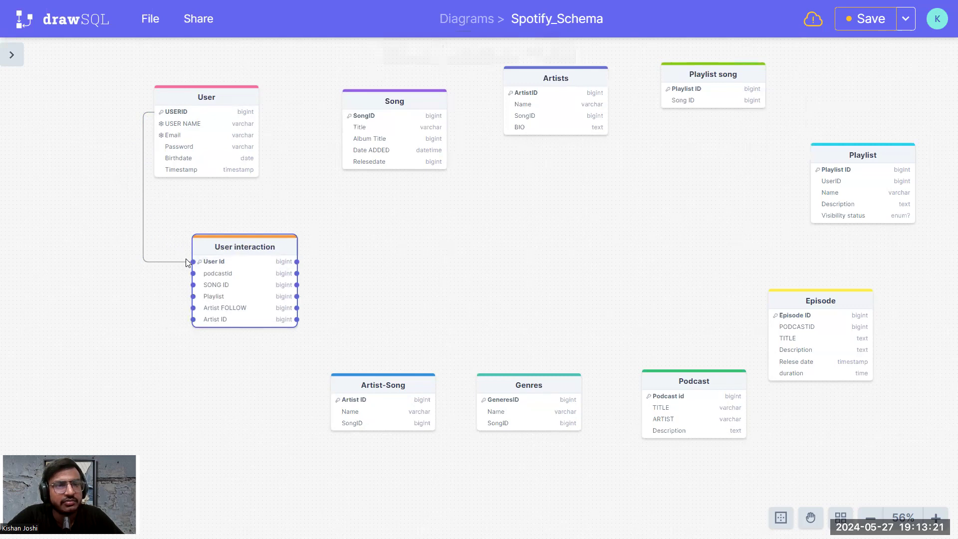
drag(240, 102, 288, 107)
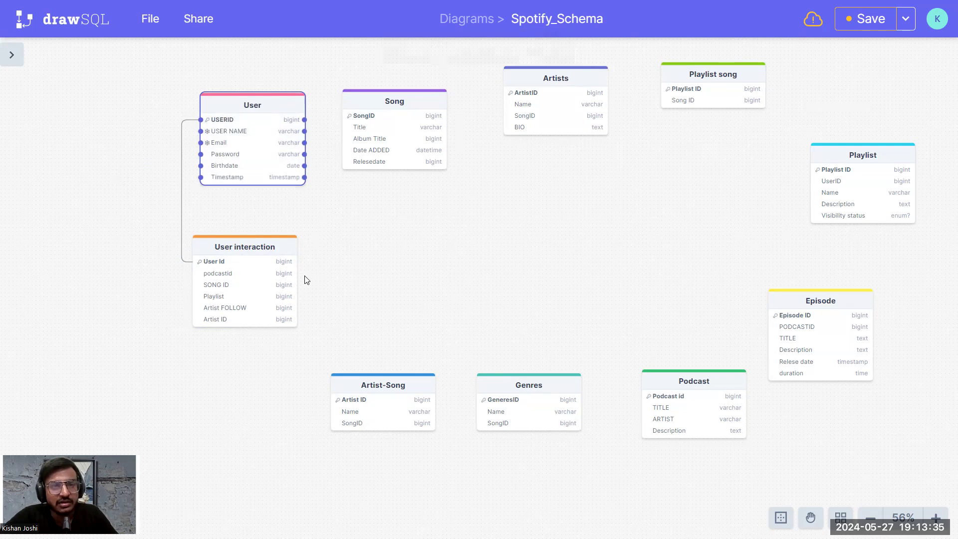
Link podcastid in User interaction to Podcast id in the Podcast table as a one-to-many relationship
click(290, 277)
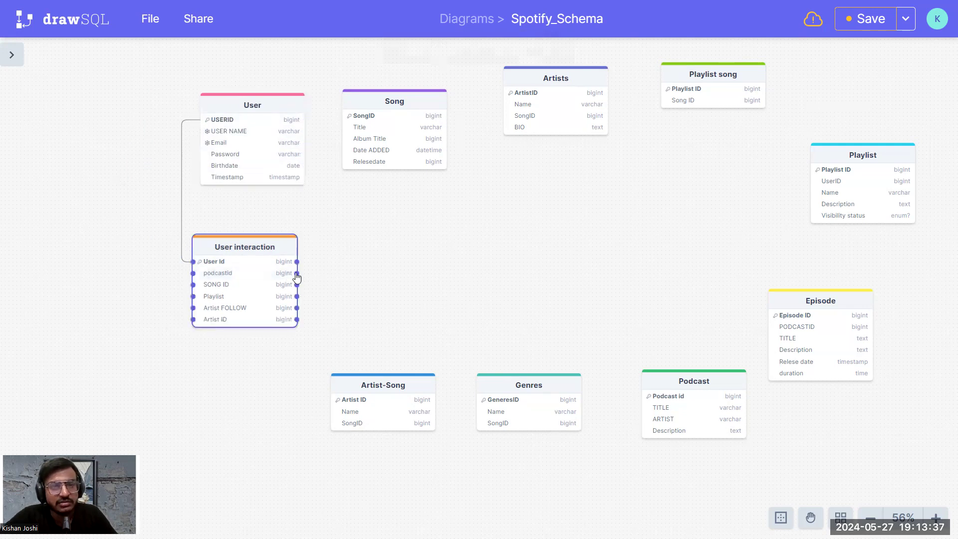
drag(297, 276, 643, 400)
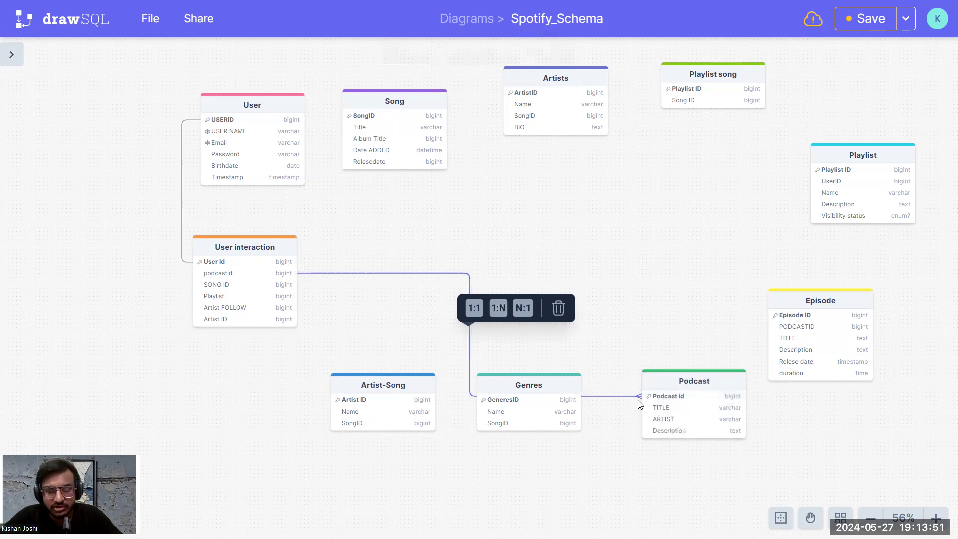
click(609, 413)
Move Genres below Artist-Song, clear of the relationship line, and place Podcast directly beside User interaction
scroll(577, 353, down, 2)
scroll(578, 353, right, 2)
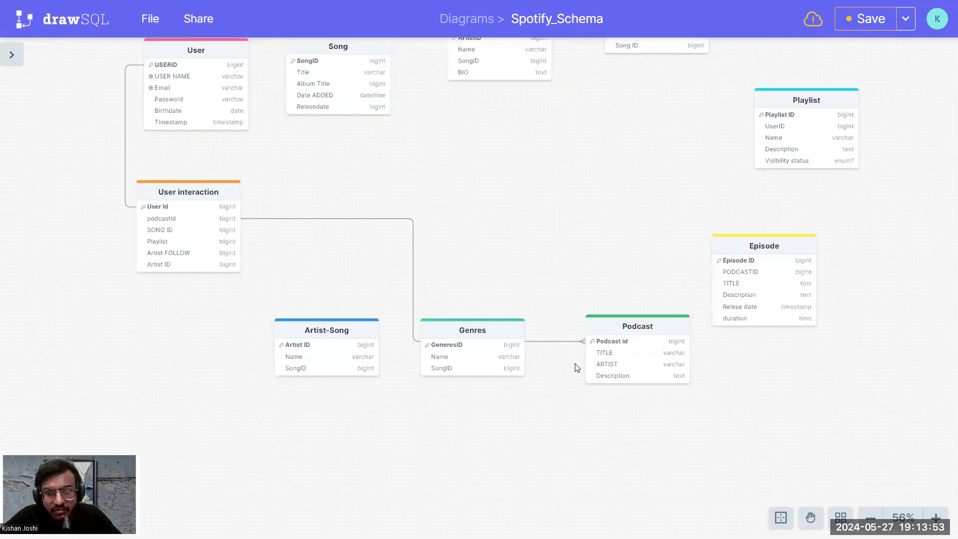
scroll(577, 368, up, 10)
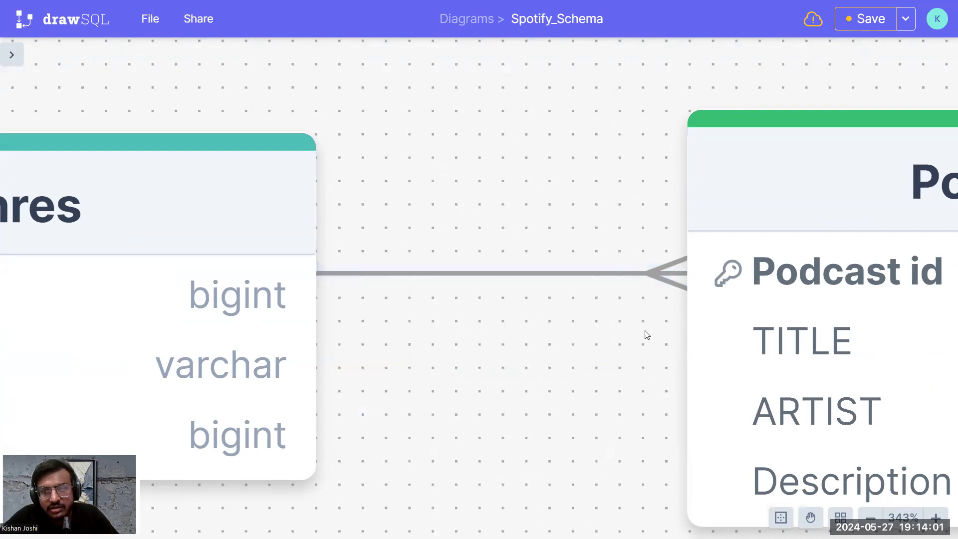
scroll(643, 349, down, 6)
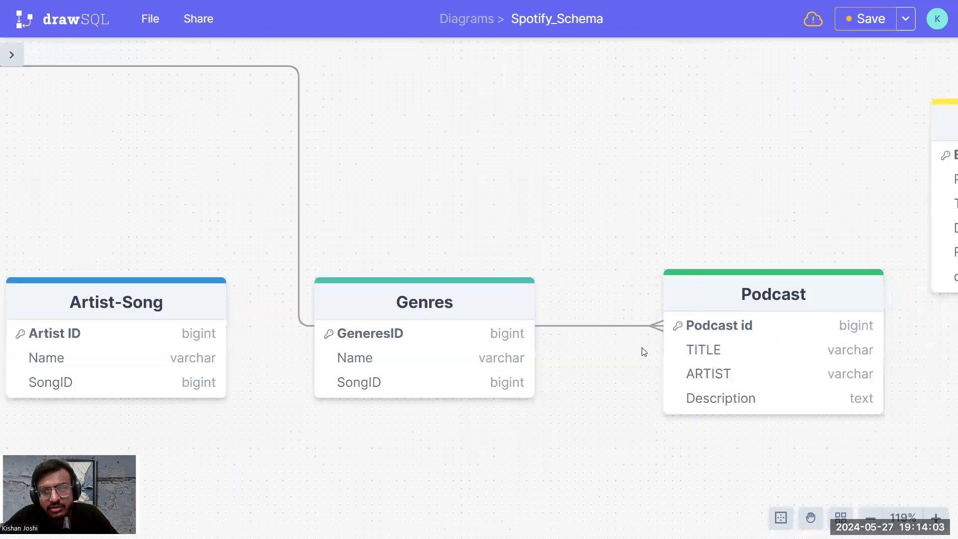
scroll(642, 352, down, 3)
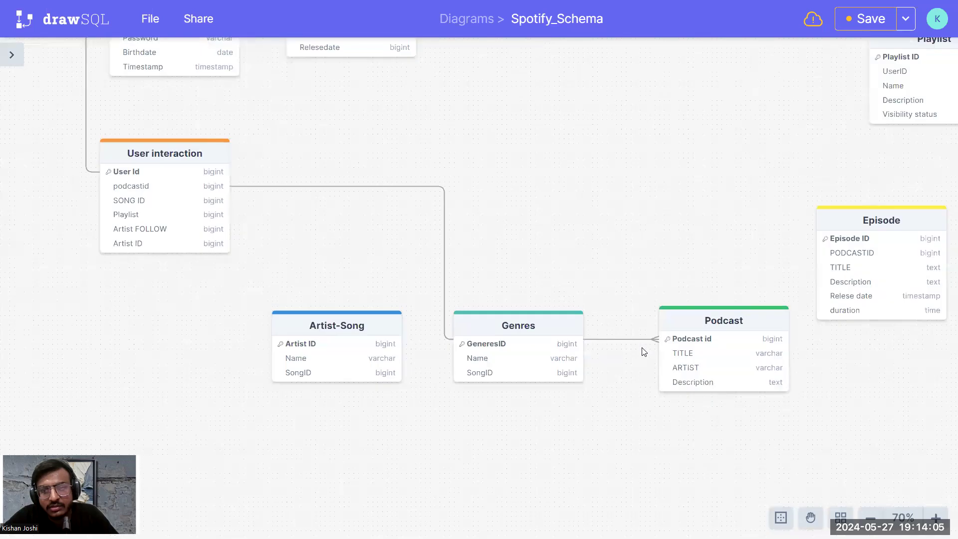
scroll(644, 352, down, 2)
scroll(643, 352, down, 1)
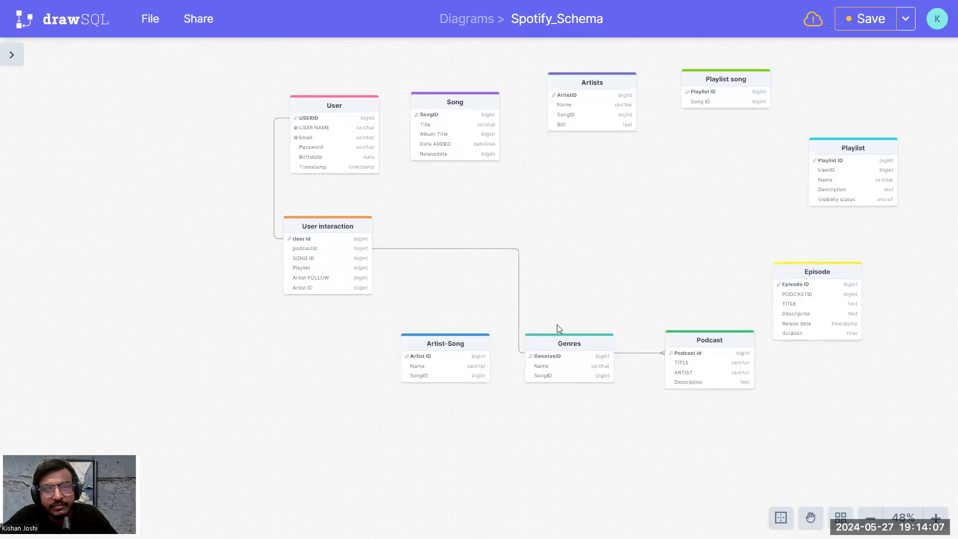
drag(531, 341, 472, 400)
drag(690, 344, 451, 239)
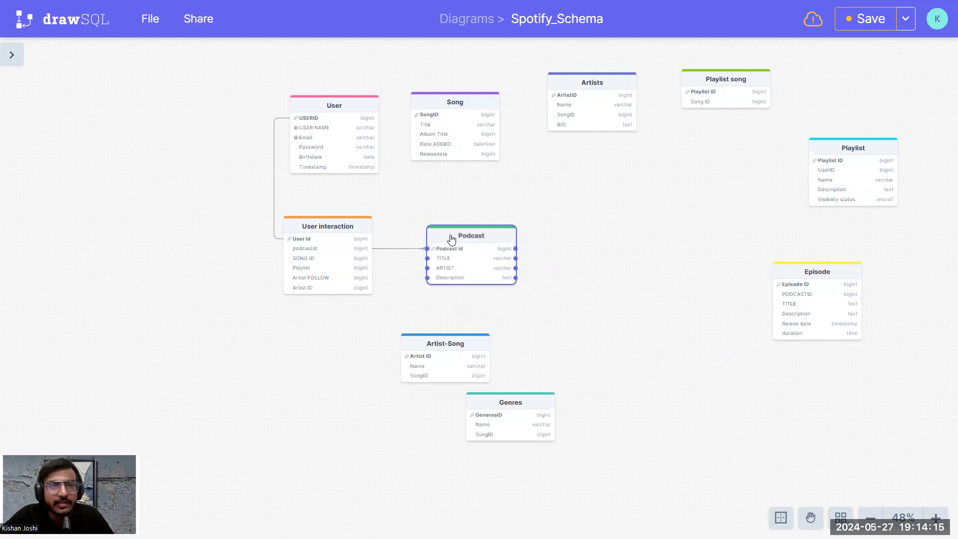
Link SONG ID in User interaction to SongID in Artist-Song as one-to-many, and move Genres to the right of Podcast
click(367, 262)
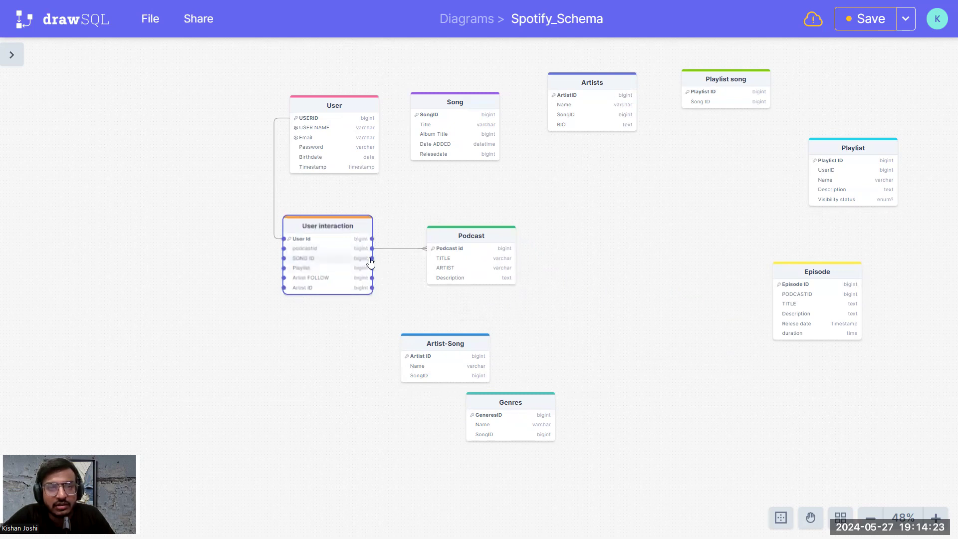
drag(370, 259, 405, 376)
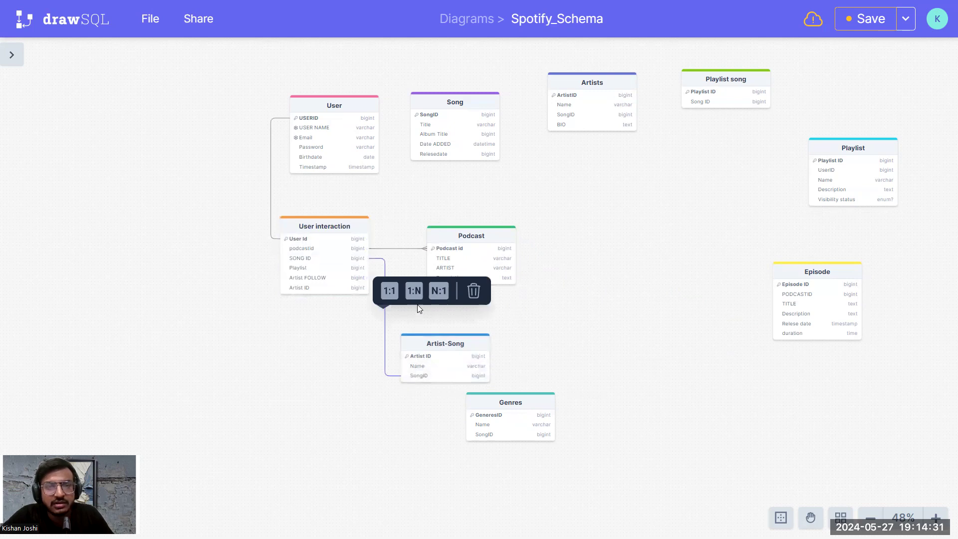
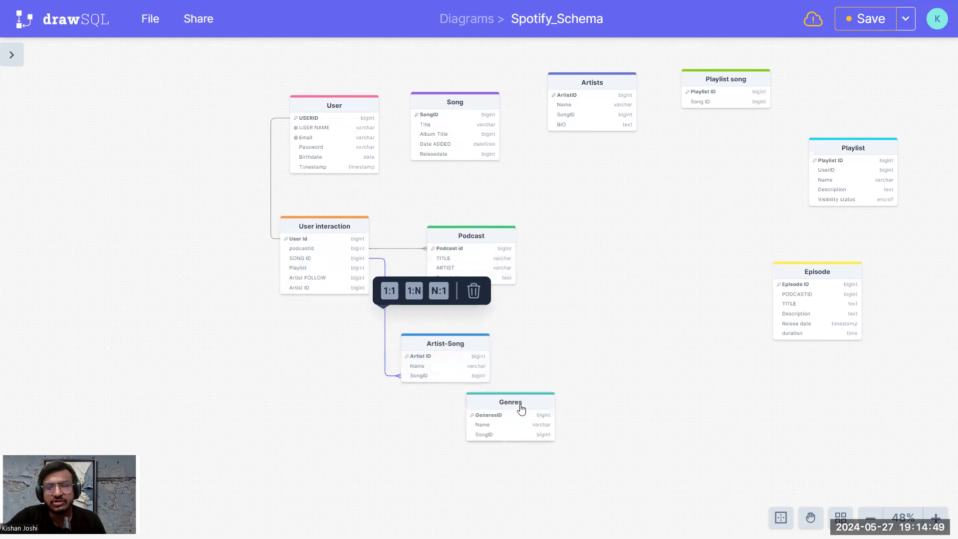
drag(516, 405, 626, 270)
click(627, 270)
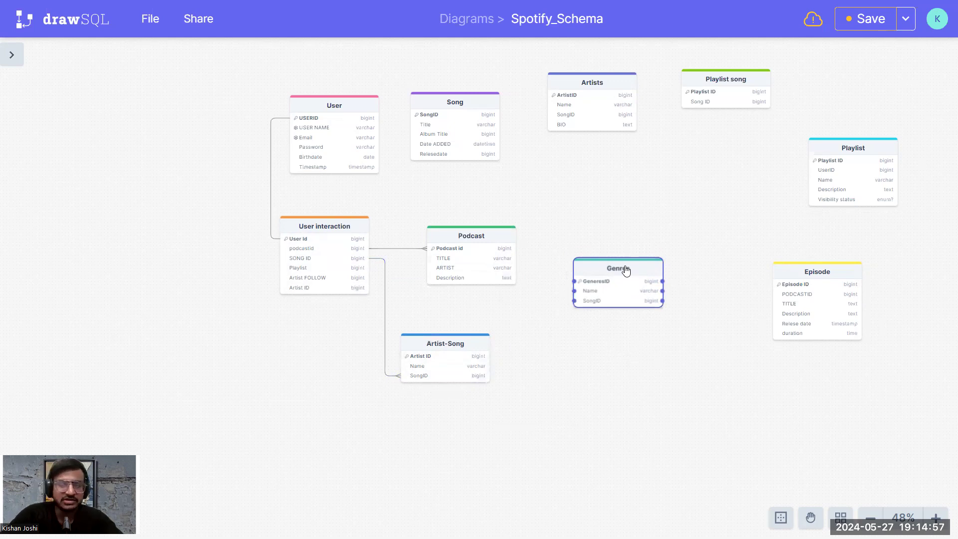
Switch to the ChatGPT conversation and review its music streaming schema up to the Relationship Establishment section
key(F11)
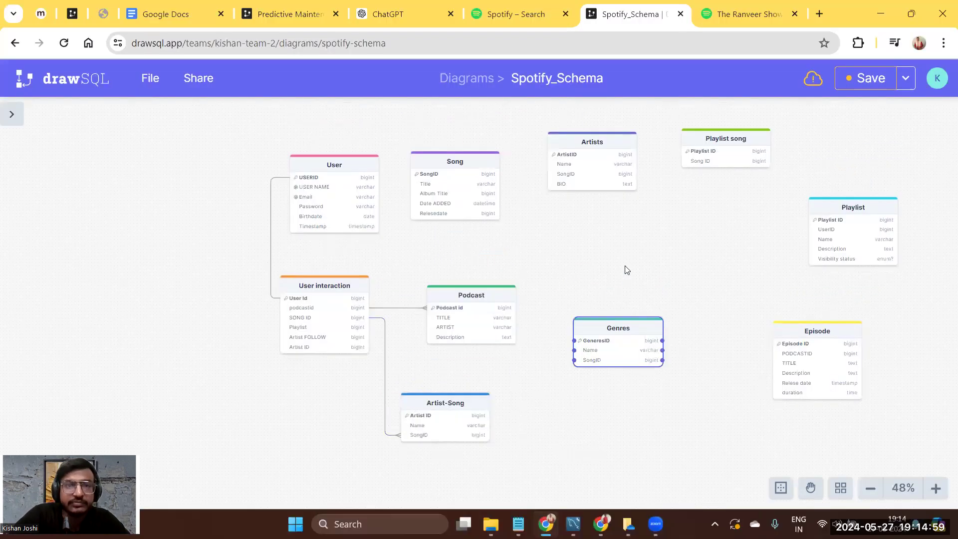
click(413, 10)
scroll(515, 273, up, 3)
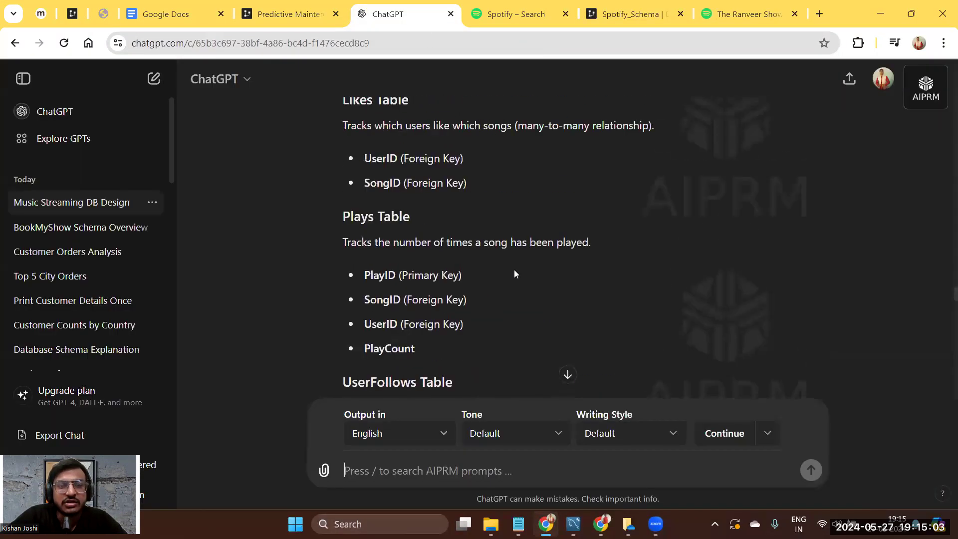
scroll(515, 273, up, 2)
key(F11)
scroll(515, 274, down, 2)
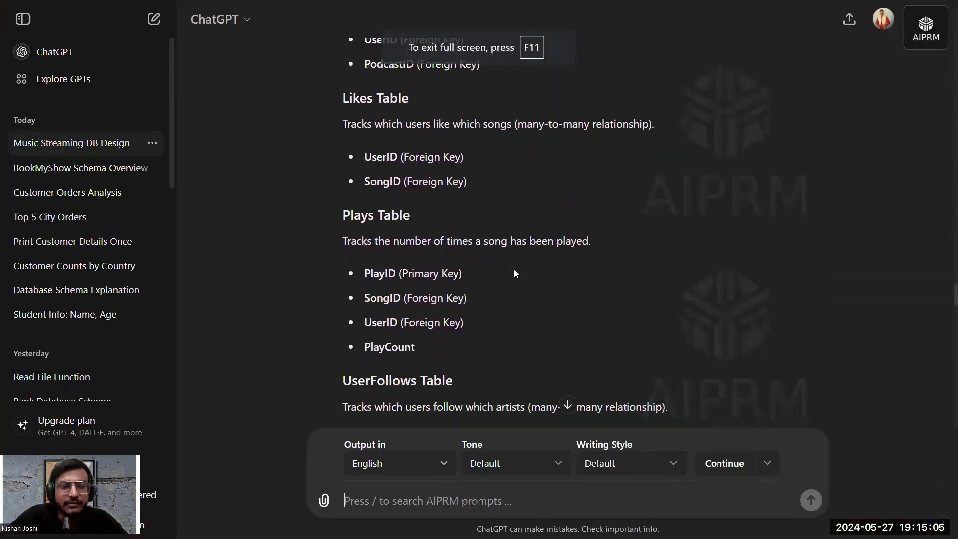
scroll(515, 274, up, 3)
scroll(515, 274, up, 15)
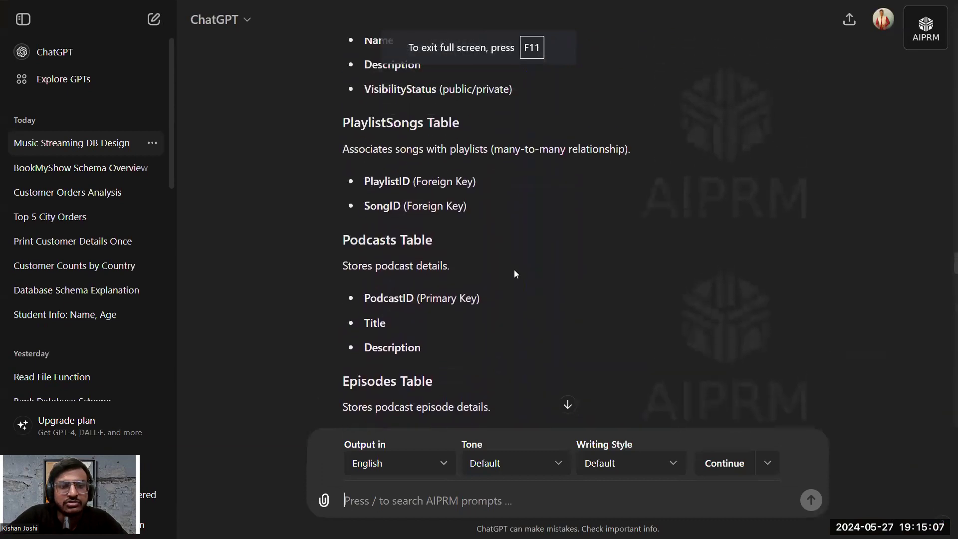
scroll(515, 273, up, 15)
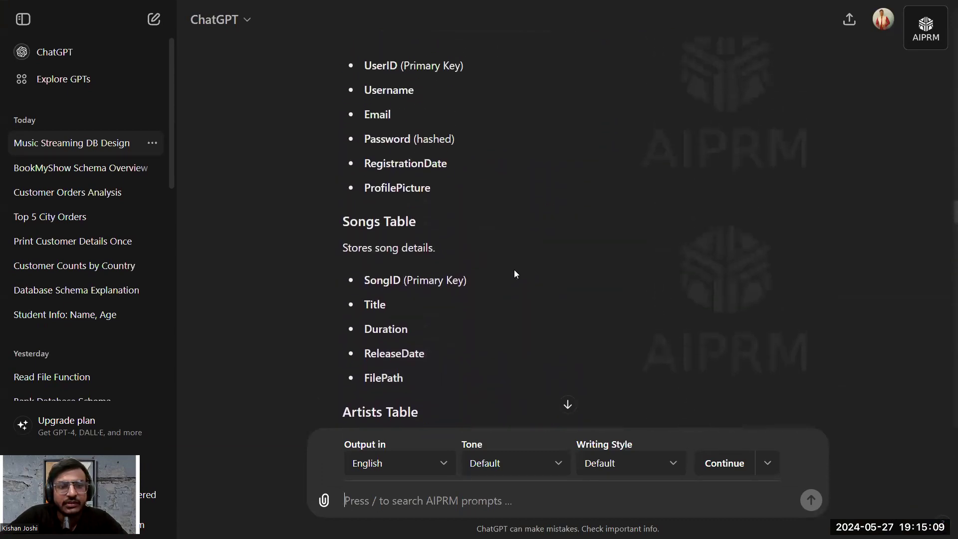
scroll(514, 269, up, 8)
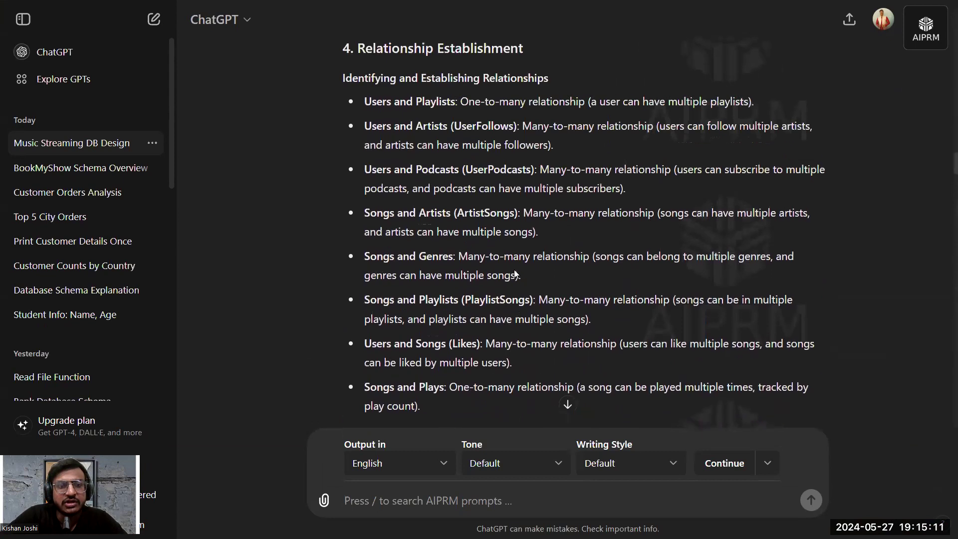
Return to the Spotify_Schema diagram and set the relationship from USERID in User to User Id in User interaction to one-to-many
scroll(515, 269, up, 1)
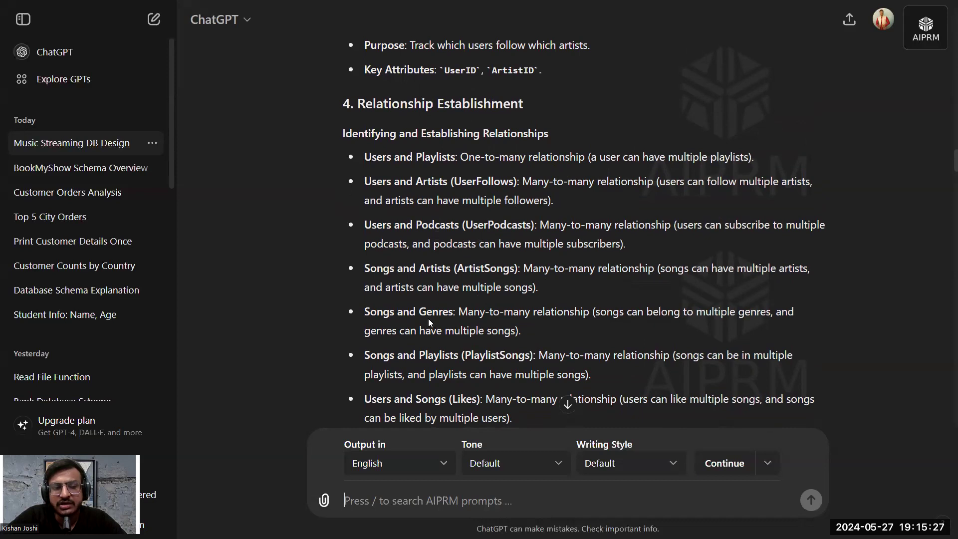
key(F11)
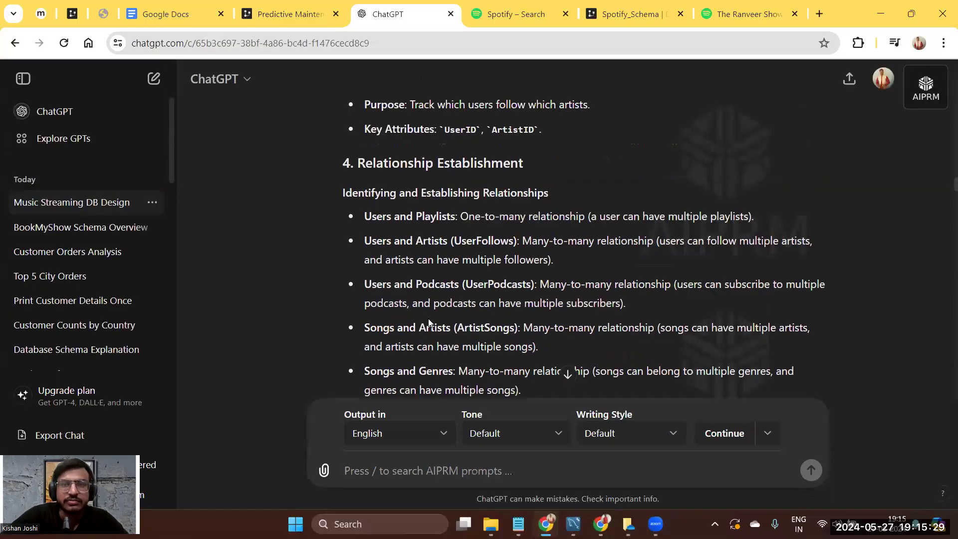
click(626, 18)
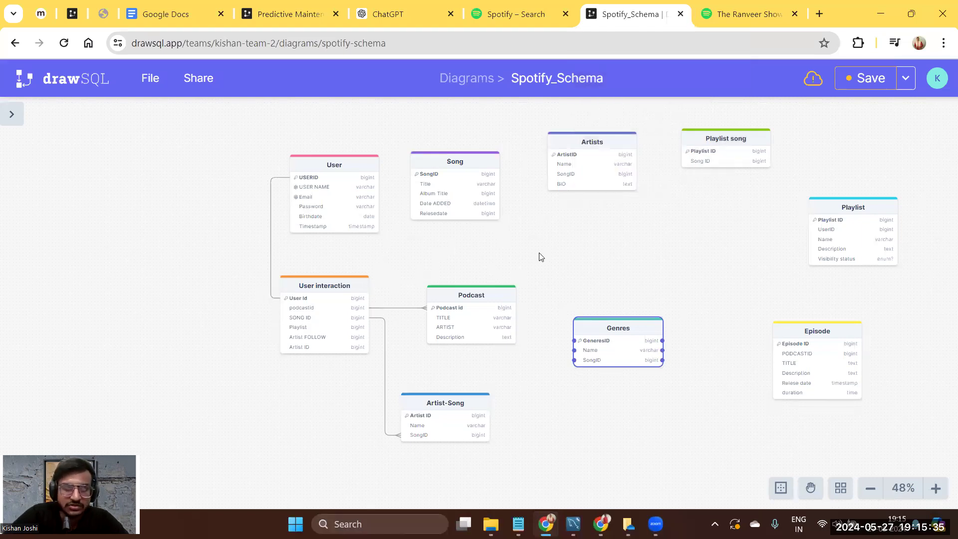
key(F11)
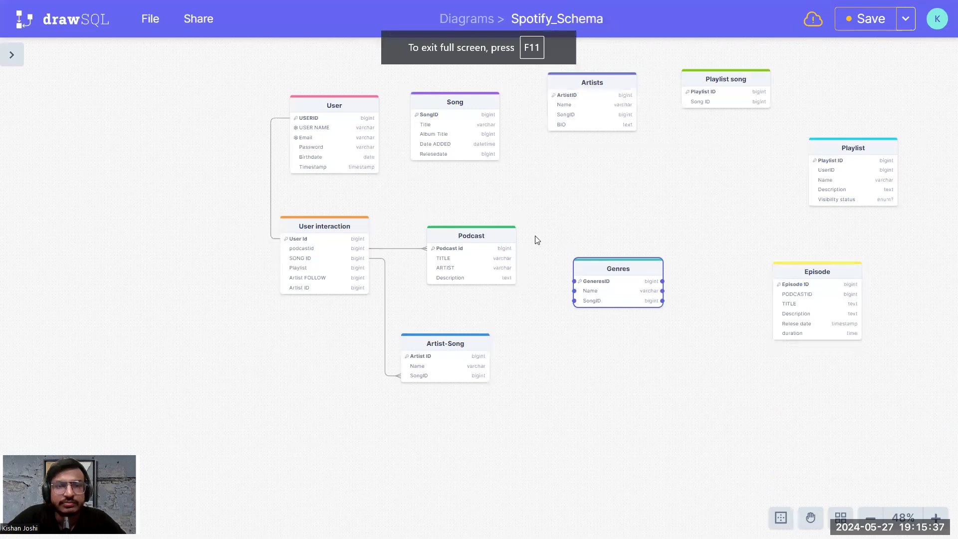
click(272, 183)
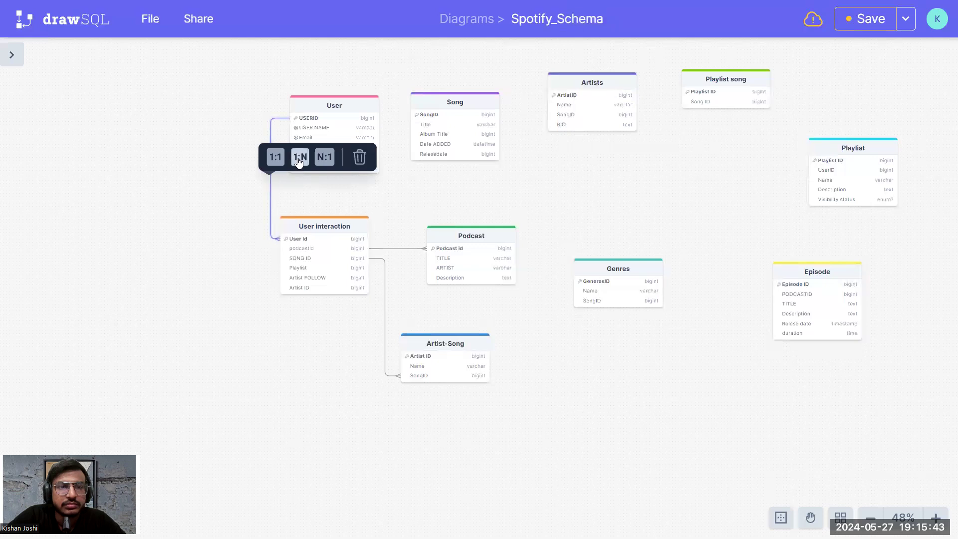
click(318, 192)
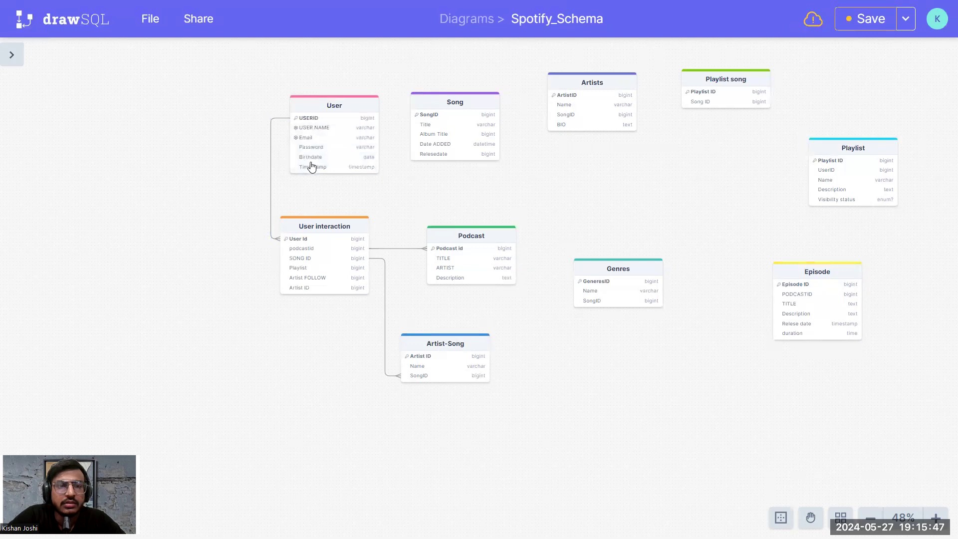
click(292, 241)
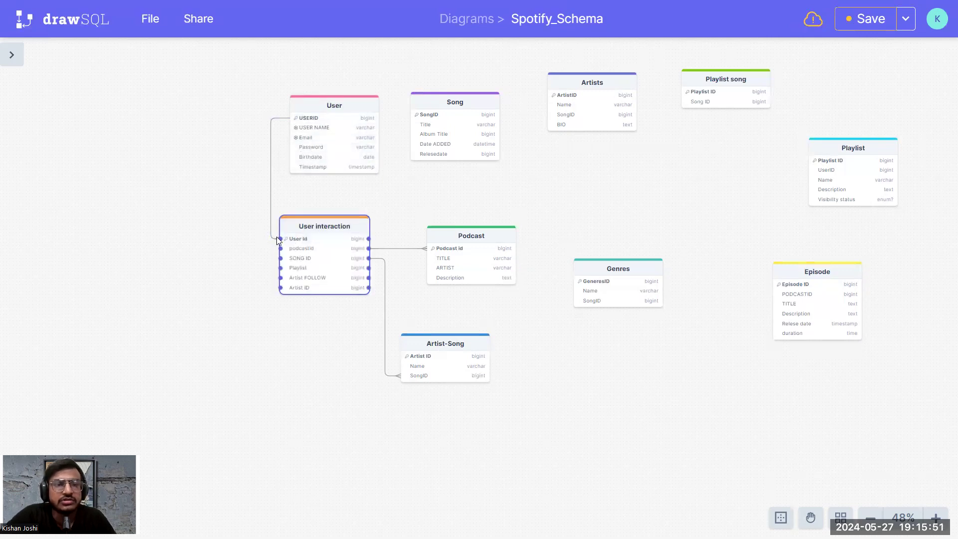
drag(267, 239, 263, 241)
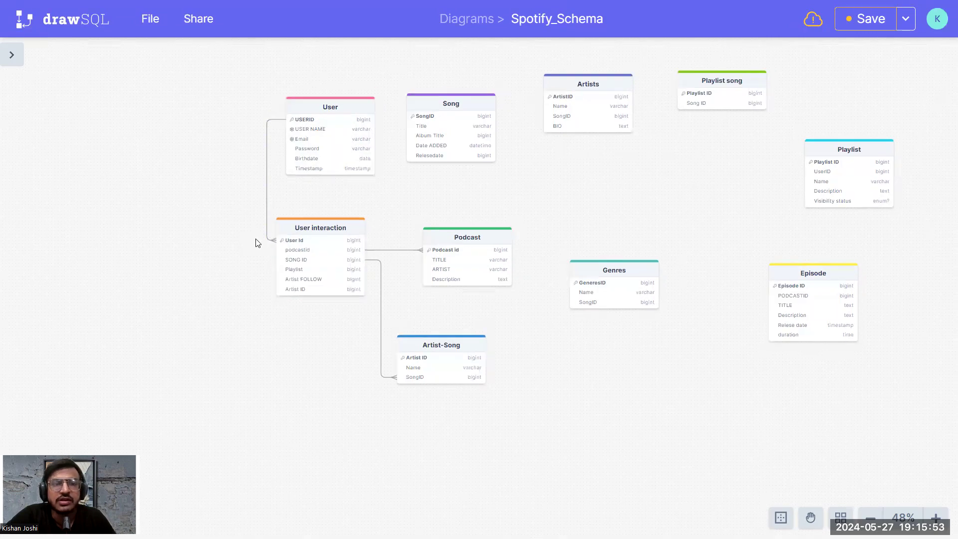
scroll(436, 168, right, 1)
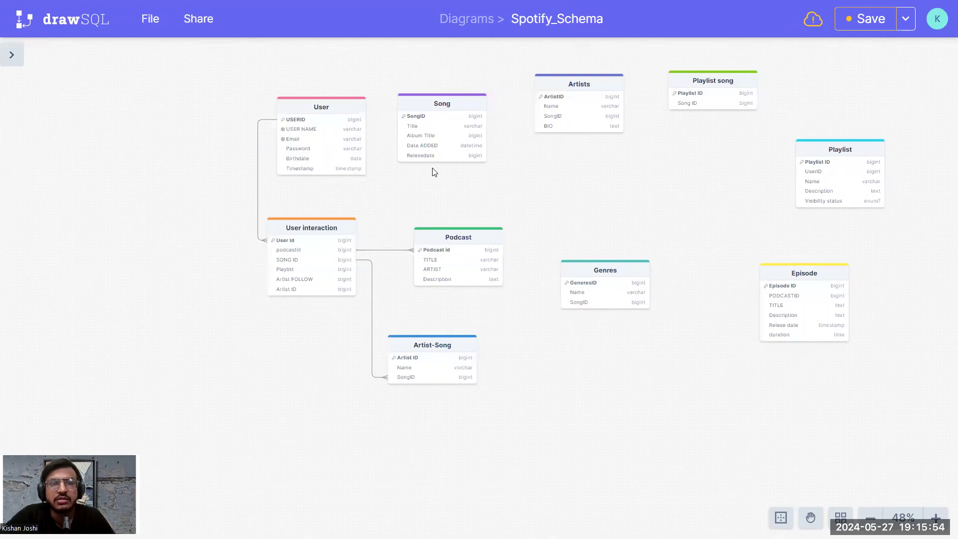
Link SONG ID in User interaction to SongID in the Song table as a one-to-many relationship
click(352, 124)
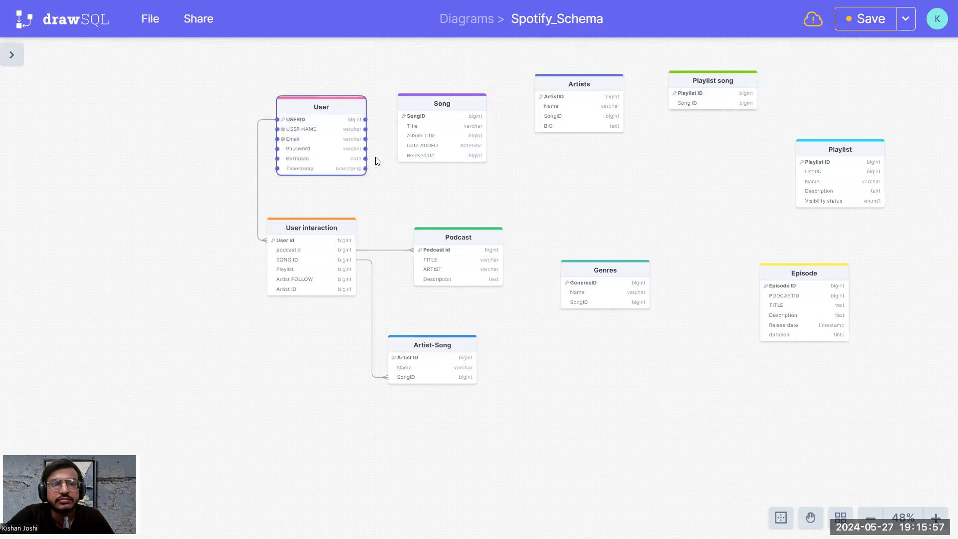
click(351, 264)
drag(356, 260, 403, 107)
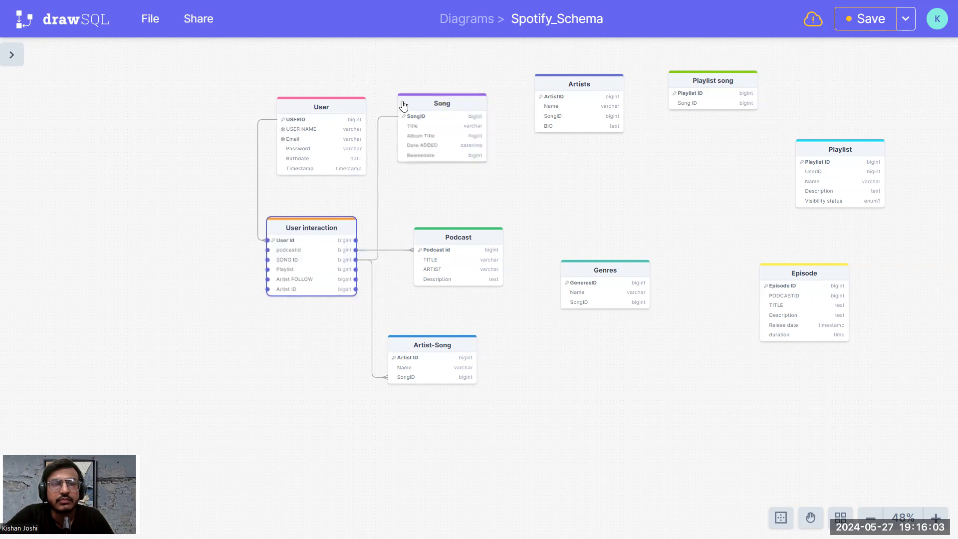
click(407, 161)
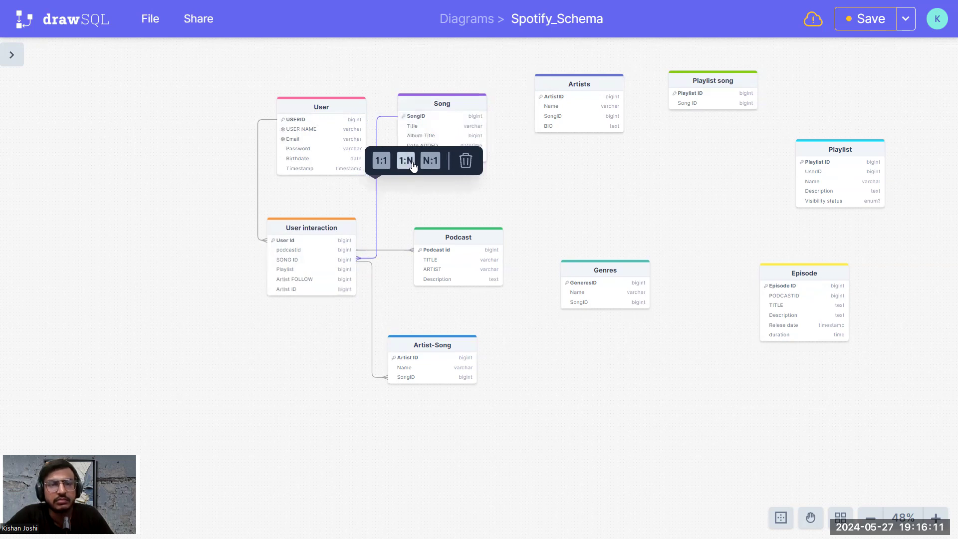
click(530, 206)
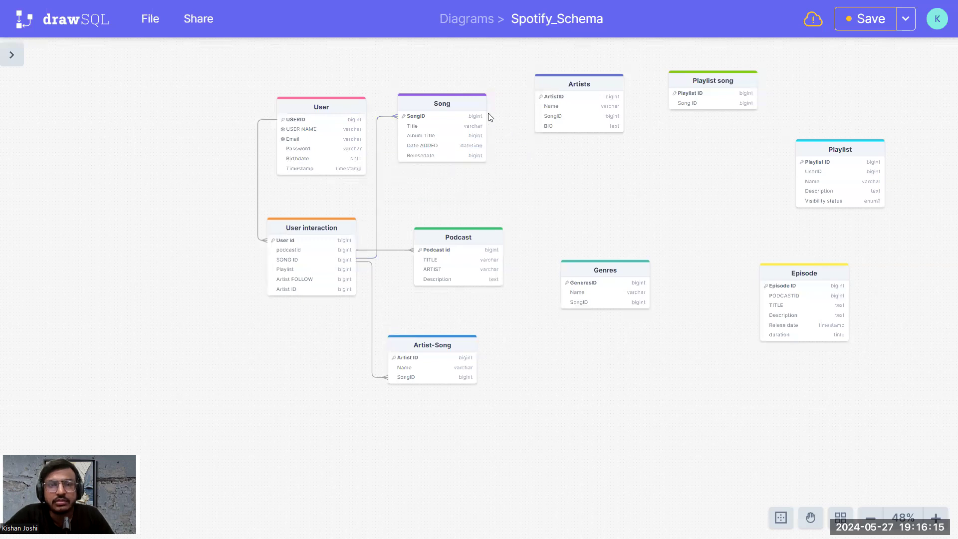
Link SongID in the Song table to SongID in the Artists table as a one-to-many relationship
click(474, 121)
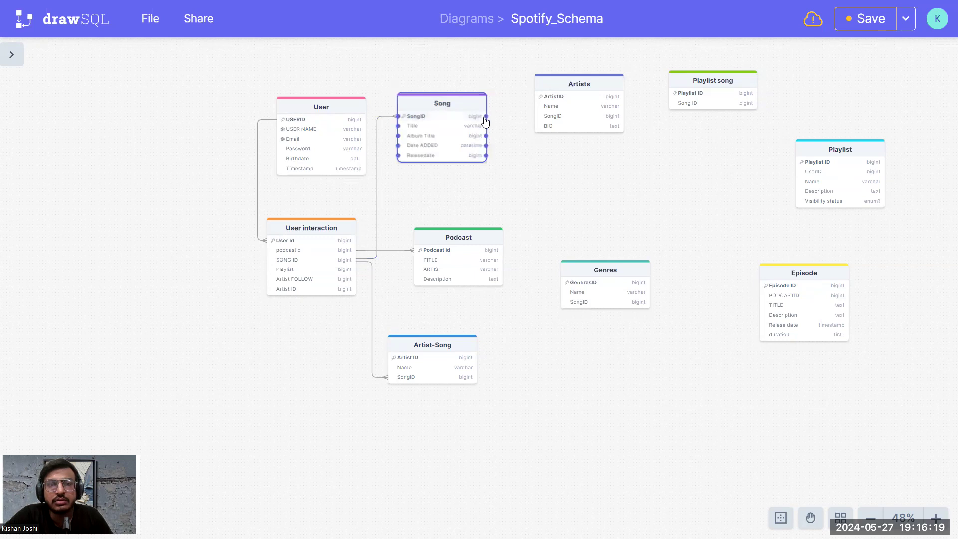
drag(485, 121, 485, 119)
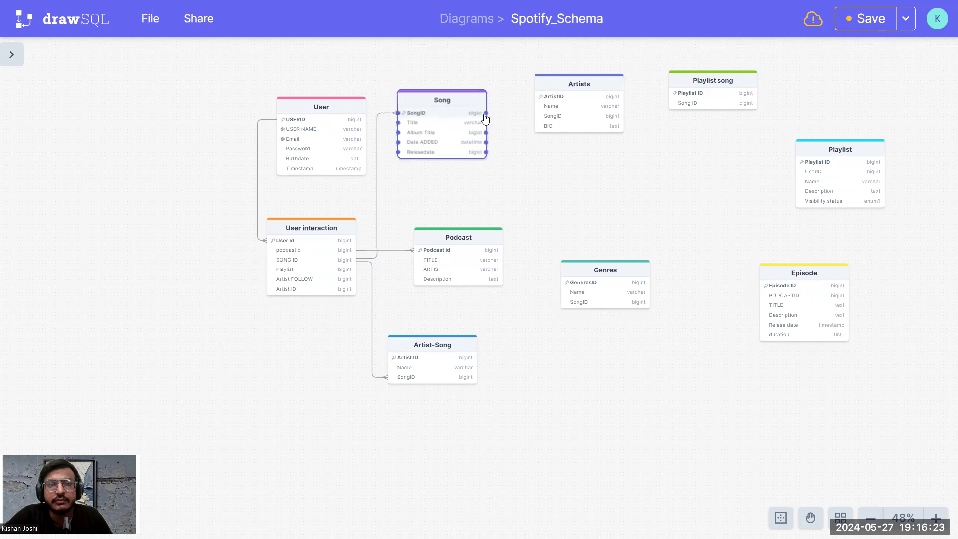
drag(485, 118, 541, 124)
click(542, 90)
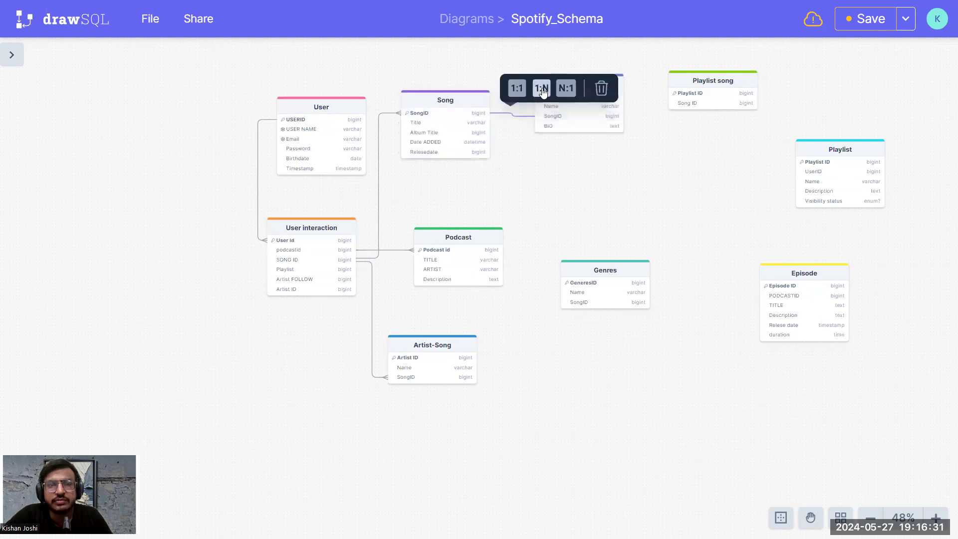
click(641, 121)
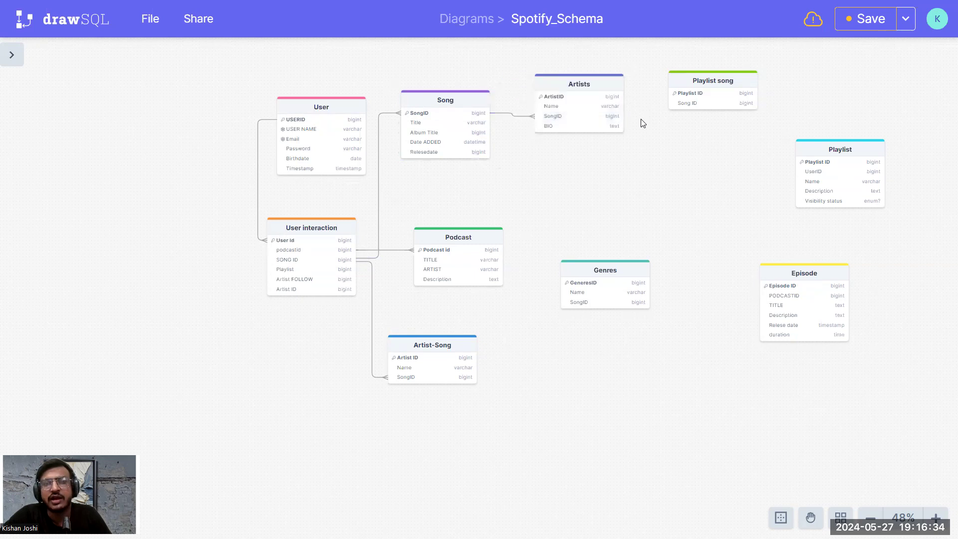
Add a second, reverse one-to-many link from SongID in Artists back to SongID in Song
click(606, 85)
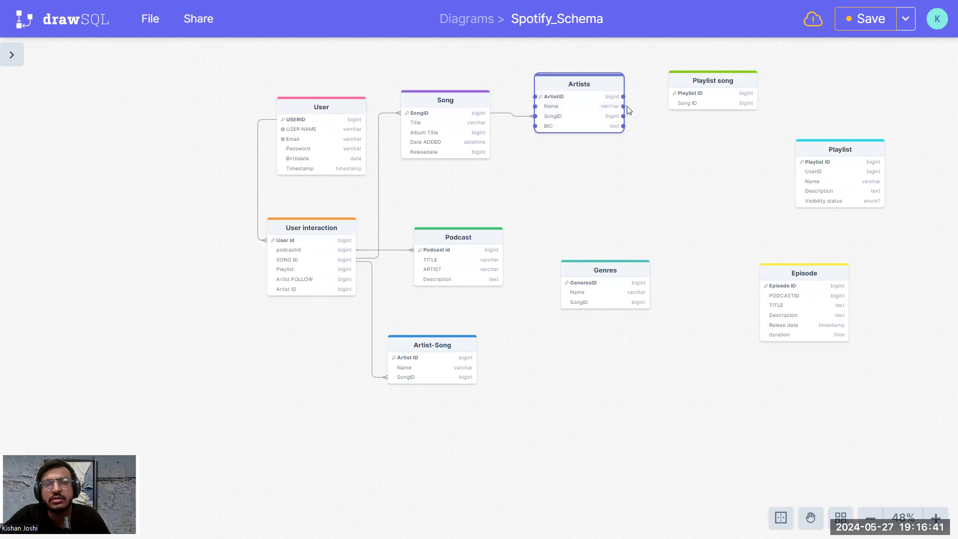
mouse_move(624, 108)
mouse_down()
mouse_move(639, 112)
mouse_move(626, 114)
mouse_up()
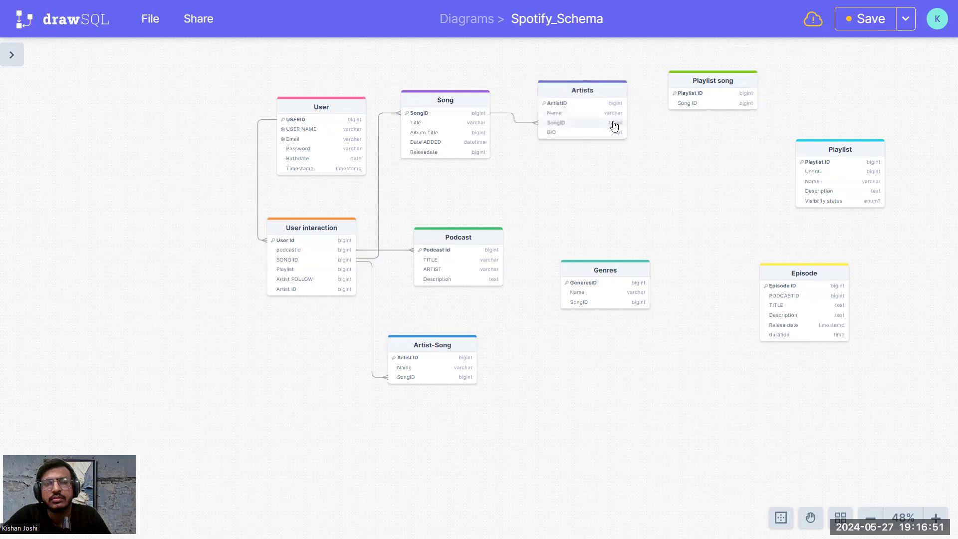
drag(627, 123, 490, 118)
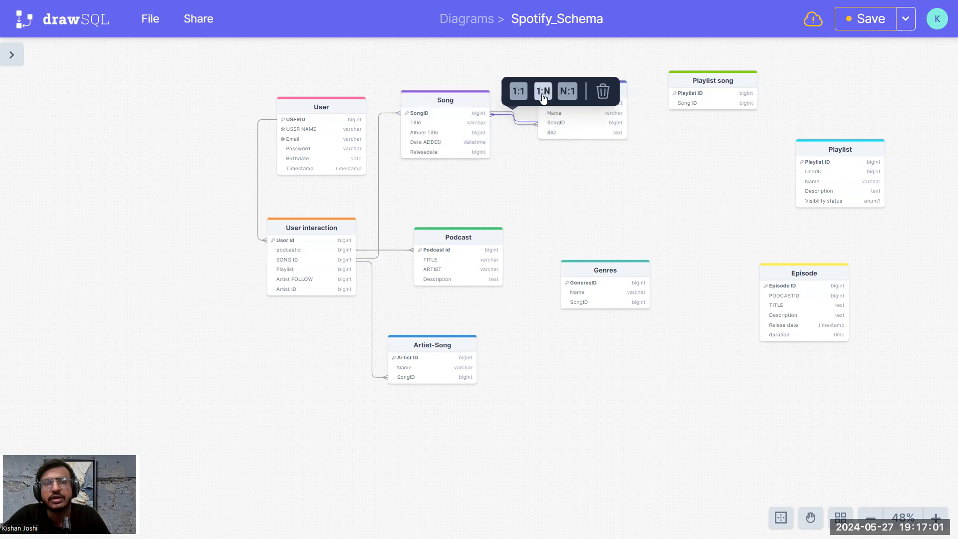
click(573, 203)
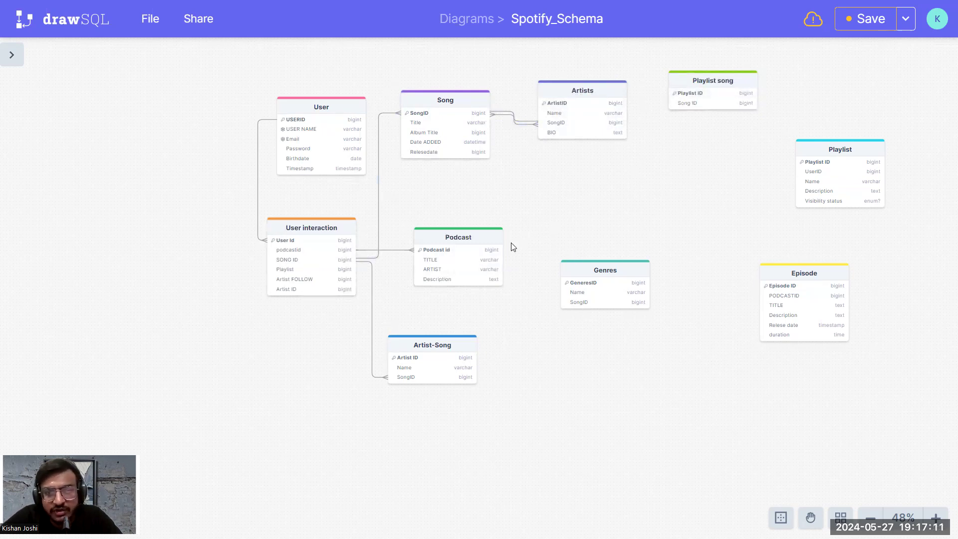
Add a reverse link from Podcast id in the Podcast table back to podcastid in User interaction
click(488, 243)
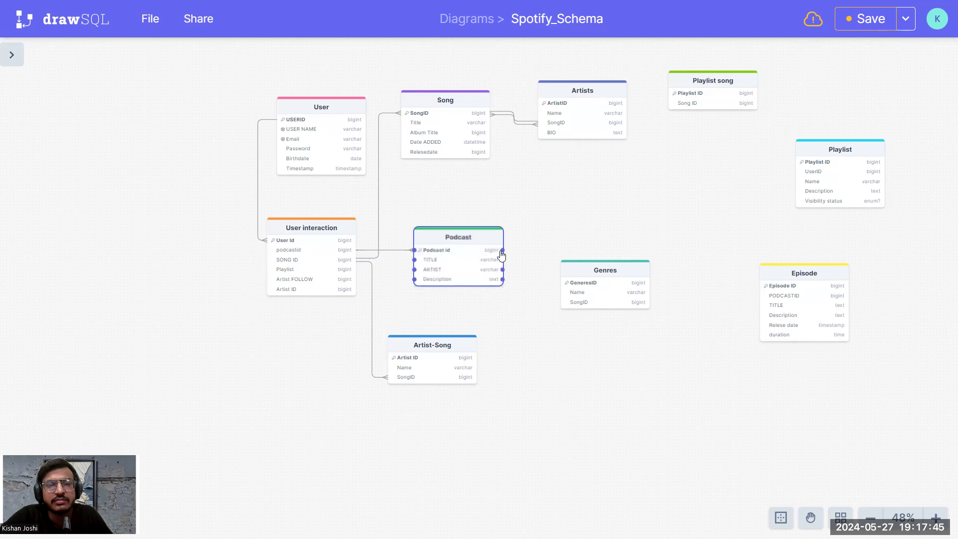
drag(503, 254, 353, 251)
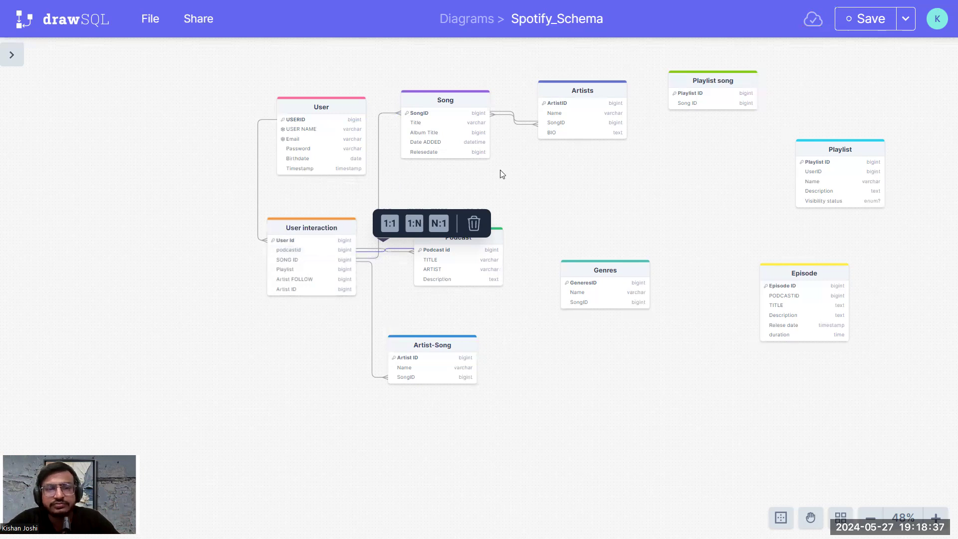
click(592, 182)
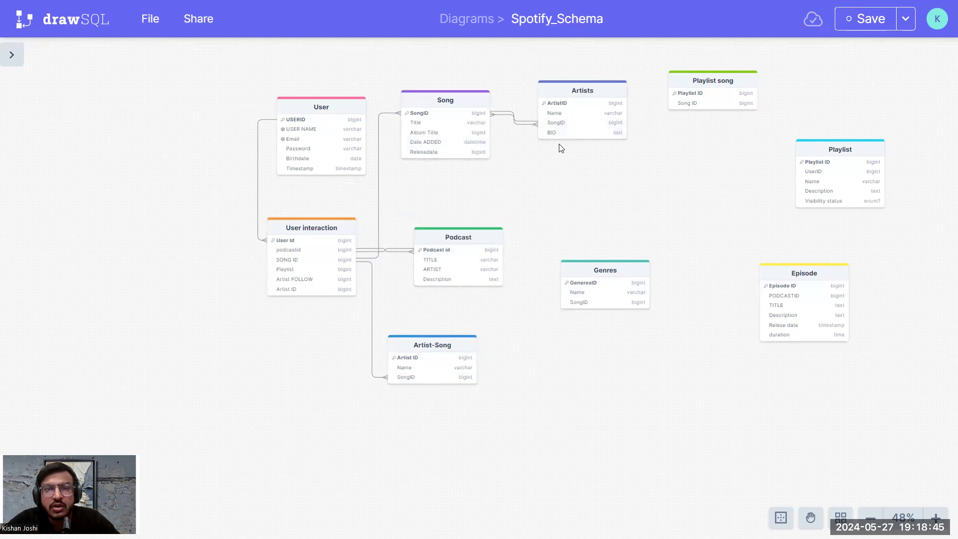
Link SongID in the Genres table to SongID in the Song table as a one-to-many relationship
click(584, 306)
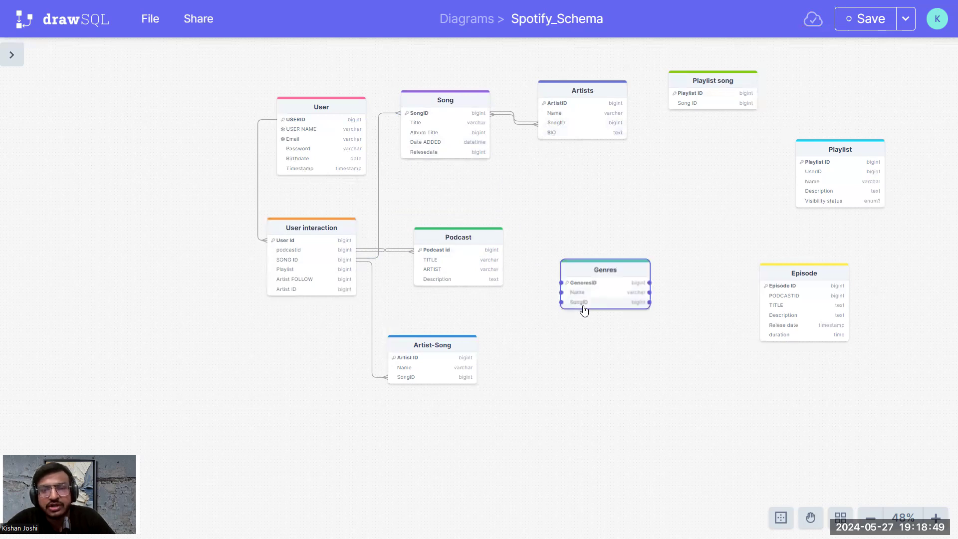
drag(561, 303, 490, 109)
click(555, 186)
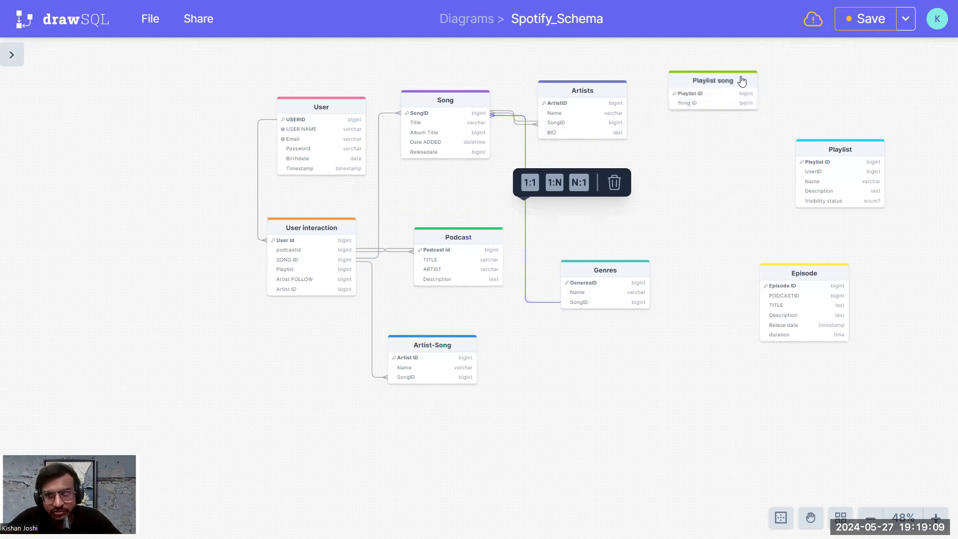
Move the Playlist song table down into the free space between Artists, Genres and Playlist
drag(742, 81, 729, 188)
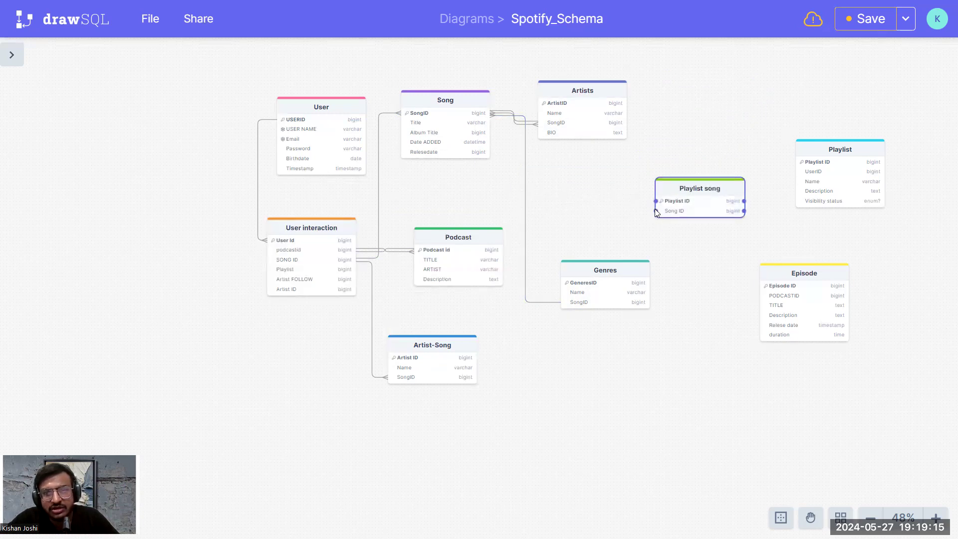
click(617, 210)
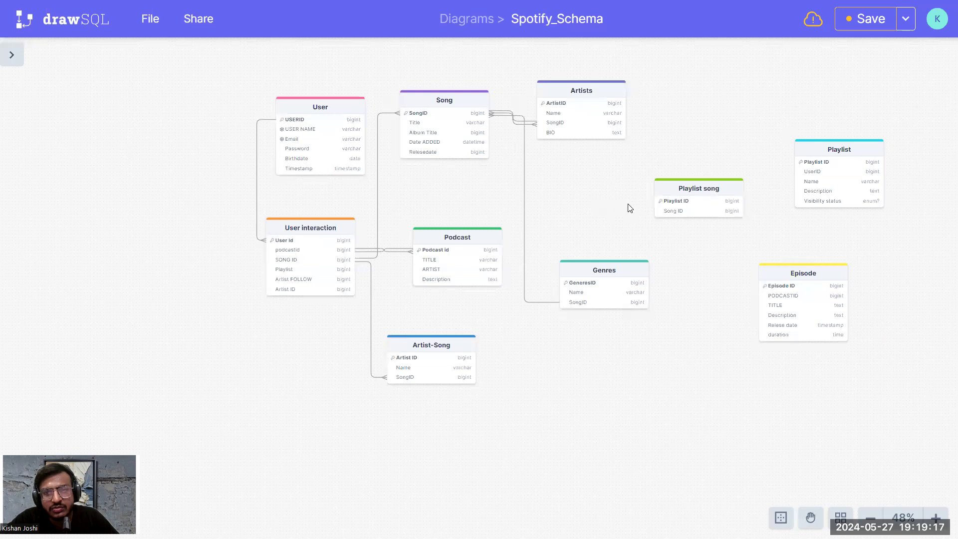
scroll(655, 209, right, 1)
click(645, 207)
drag(607, 206, 601, 206)
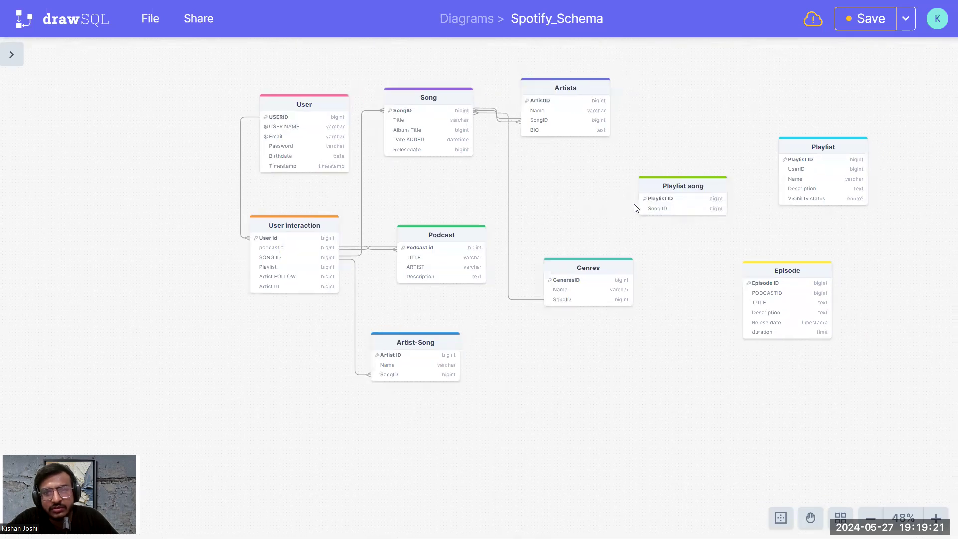
scroll(666, 207, left, 1)
click(647, 214)
click(645, 211)
click(653, 211)
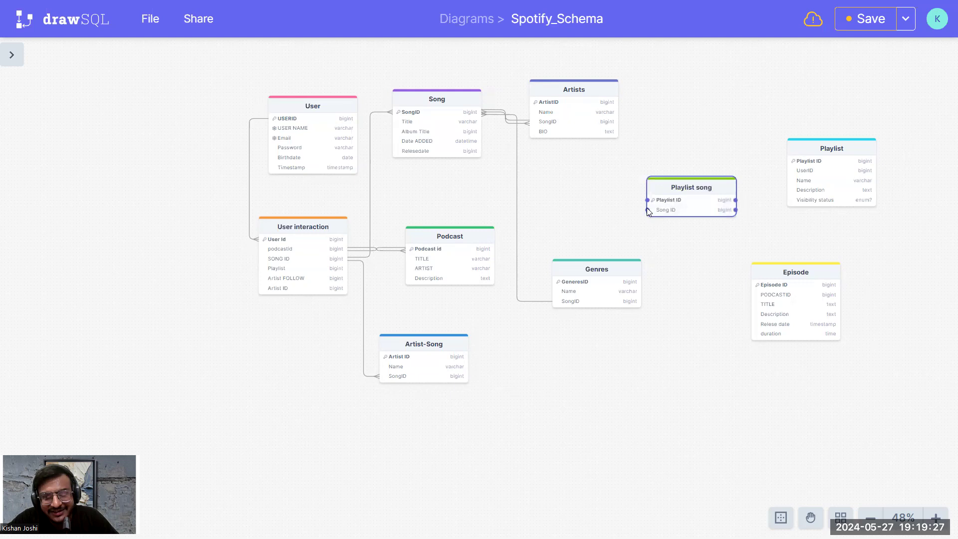
click(641, 214)
scroll(651, 204, left, 1)
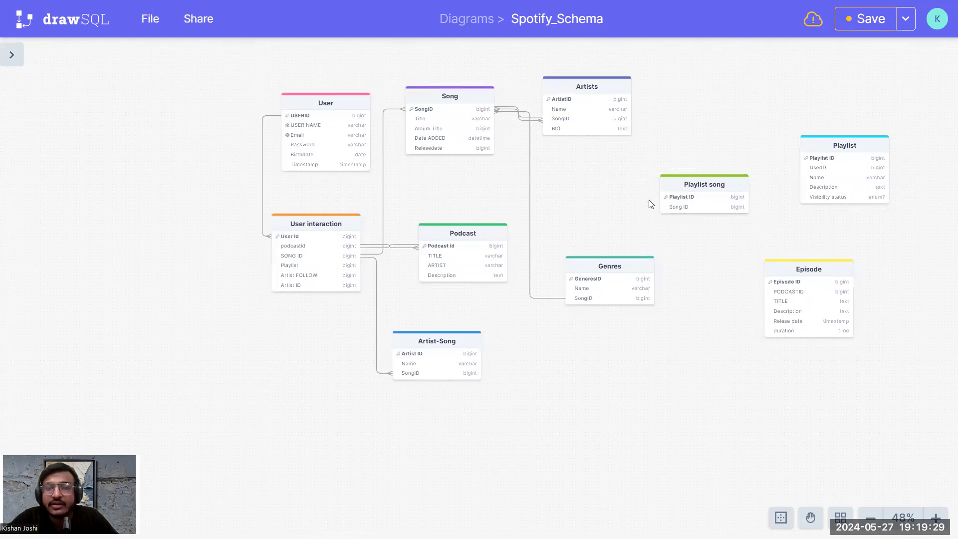
Link Song ID in the Playlist song table to SongID in the Song table as a one-to-many relationship
click(690, 194)
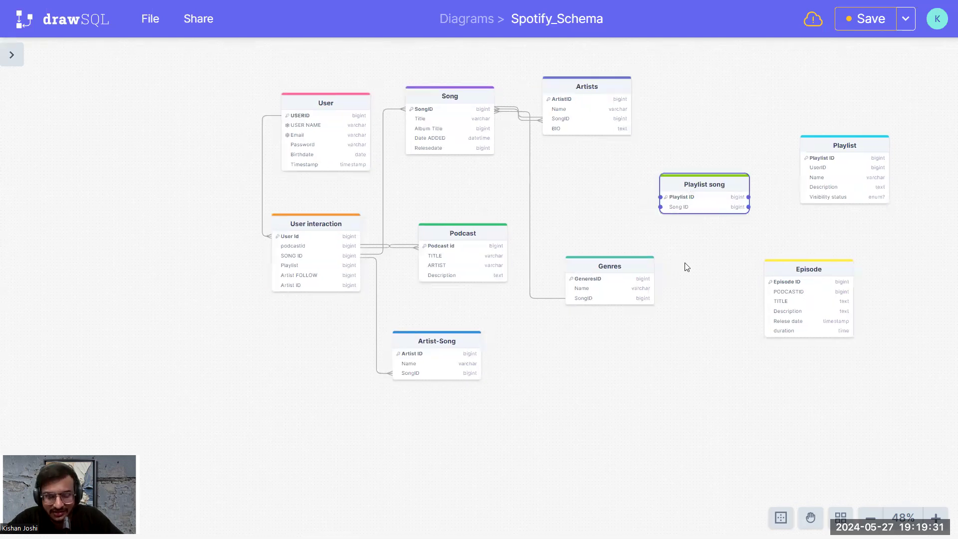
scroll(670, 239, up, 1)
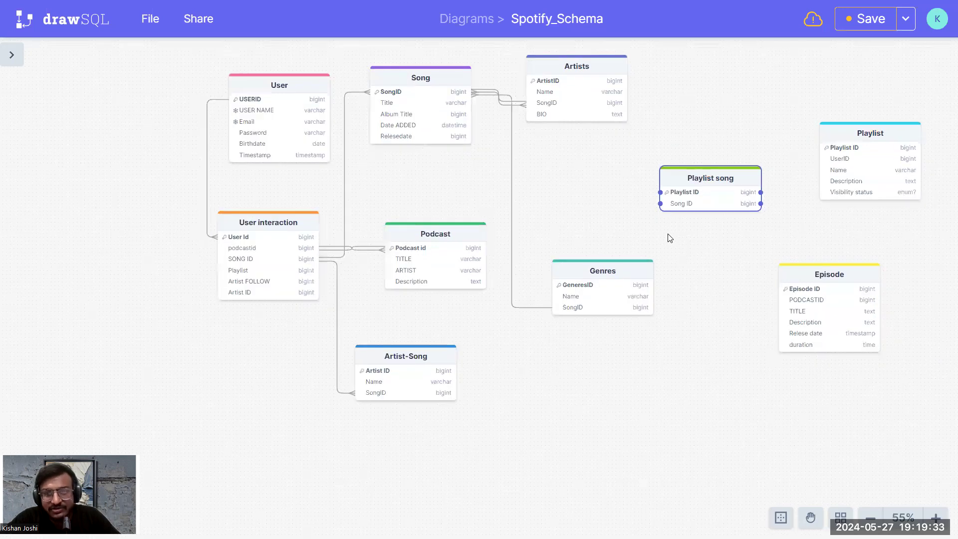
scroll(670, 237, up, 2)
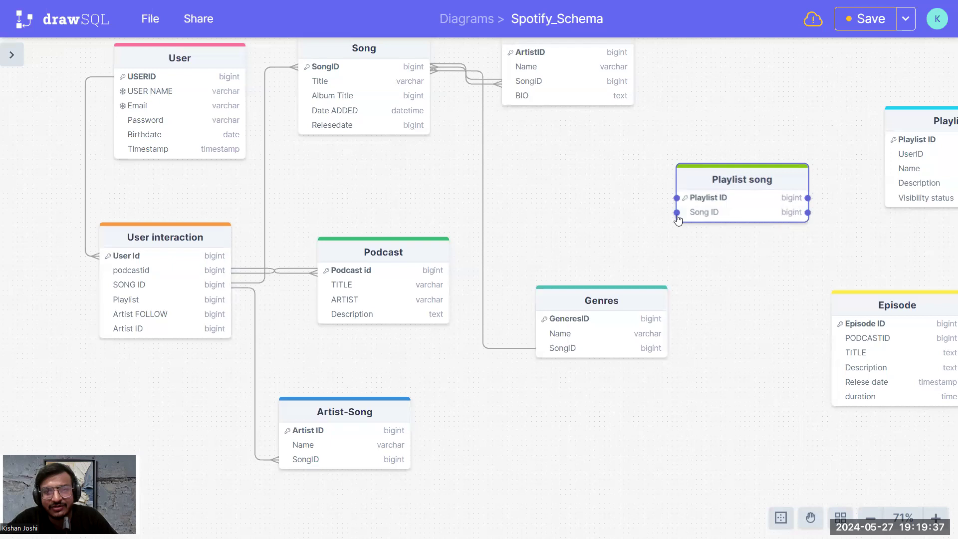
drag(677, 212, 436, 70)
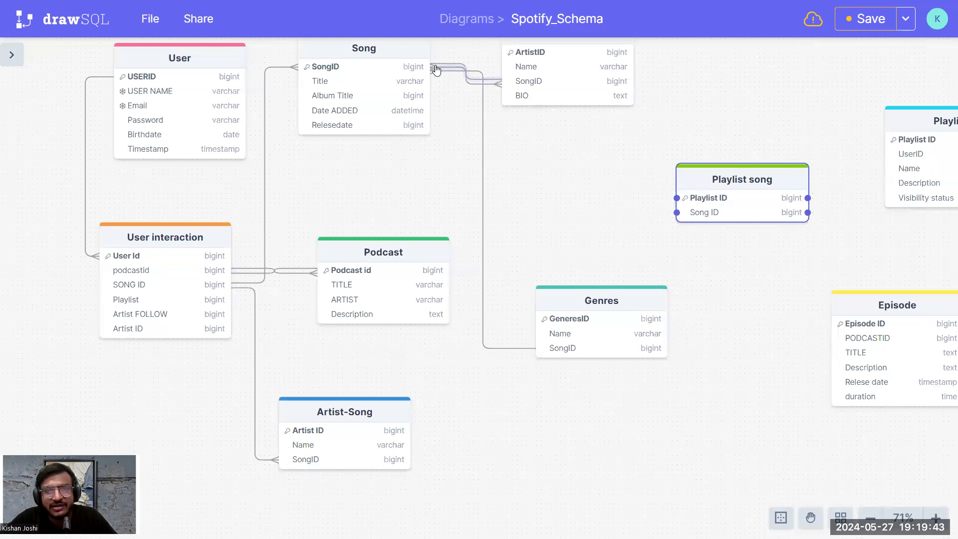
drag(676, 215, 431, 72)
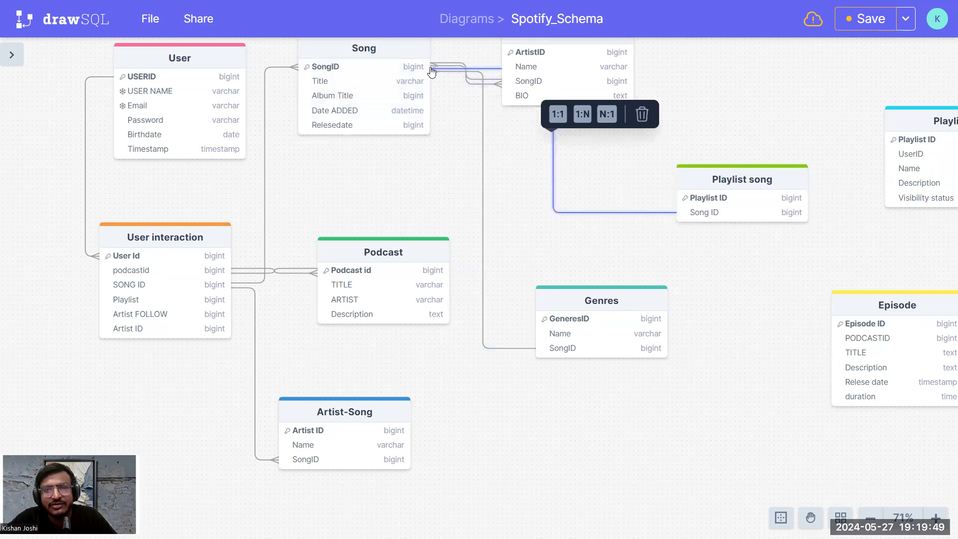
click(590, 123)
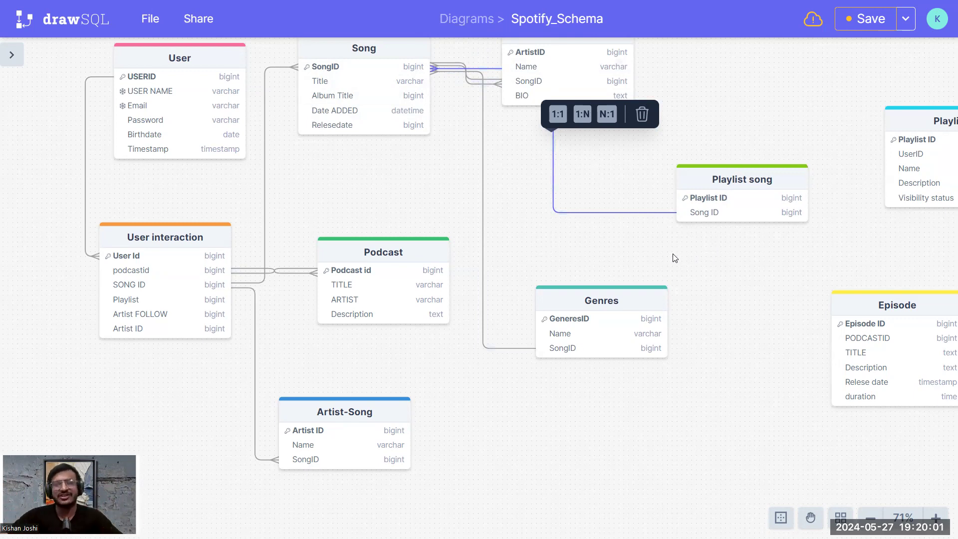
Move the Artists table up above the Song table, clear of the Playlist song link
scroll(672, 278, down, 1)
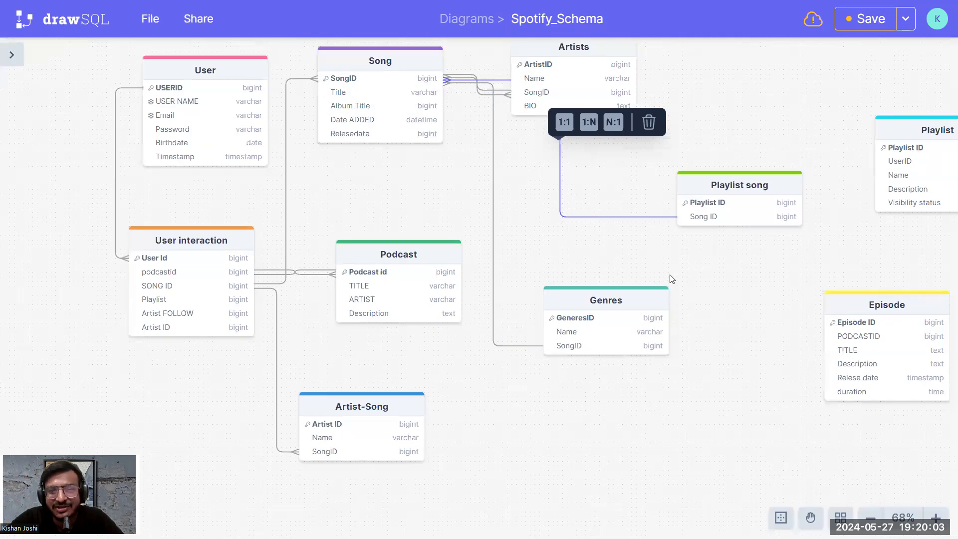
scroll(672, 278, down, 2)
drag(620, 80, 596, 170)
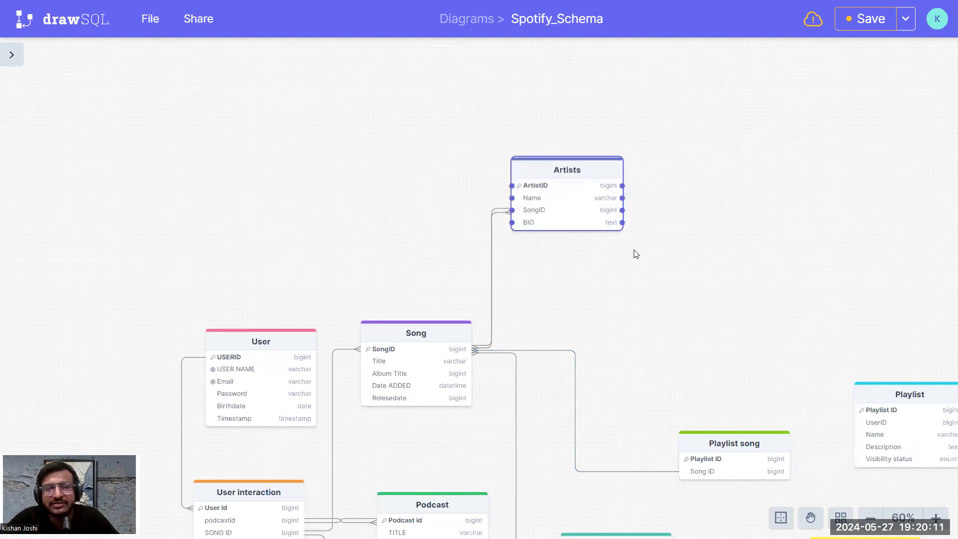
click(643, 261)
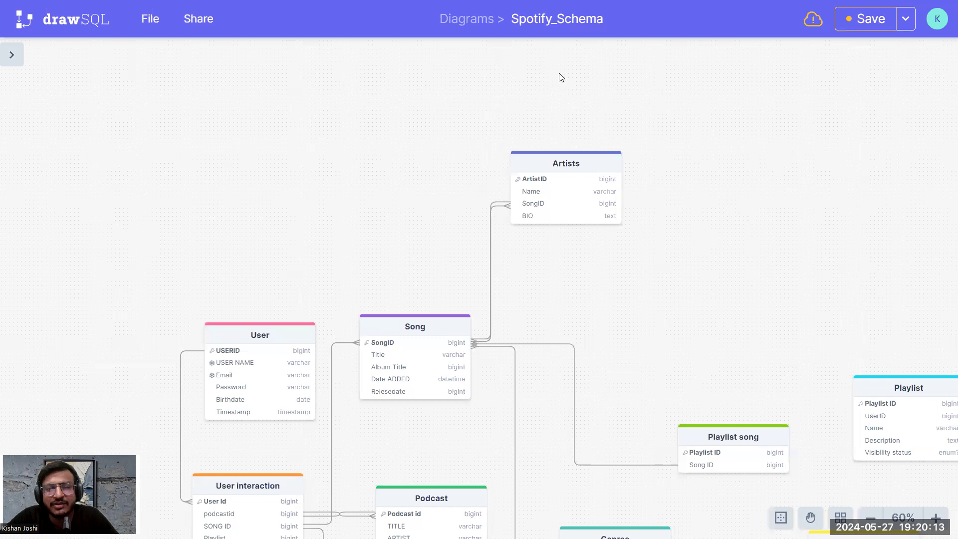
scroll(606, 120, down, 3)
scroll(564, 82, down, 1)
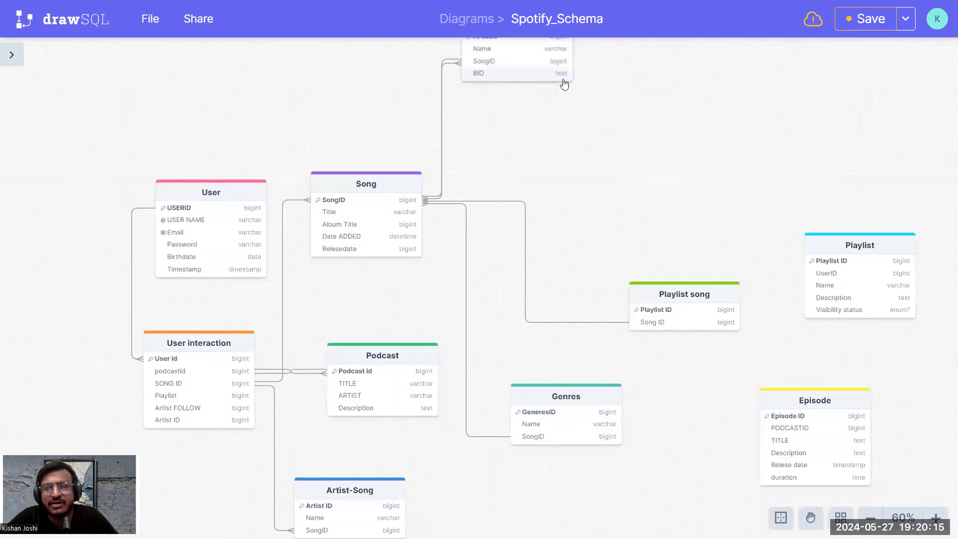
scroll(558, 131, up, 1)
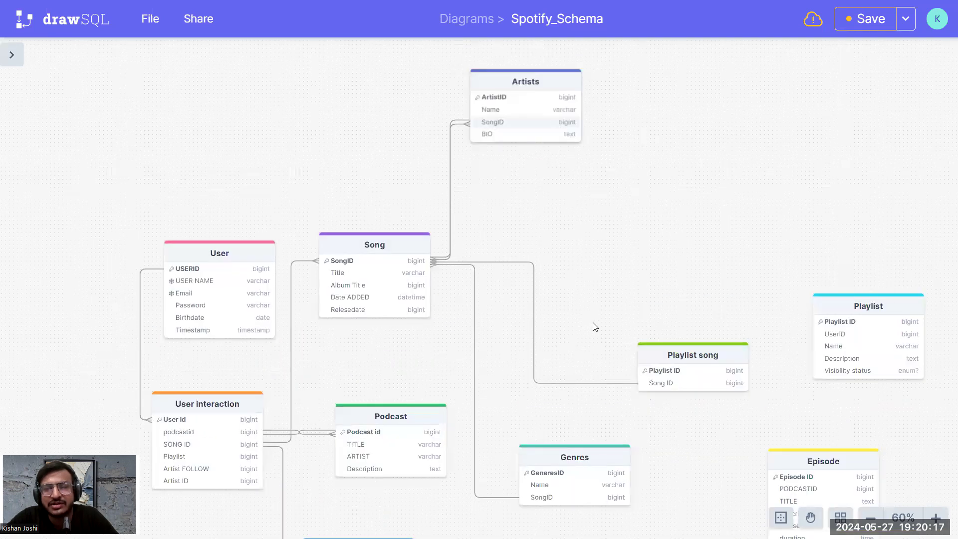
Link Playlist ID in Playlist song to Playlist ID in Playlist and set the relationship to one-to-one
click(747, 375)
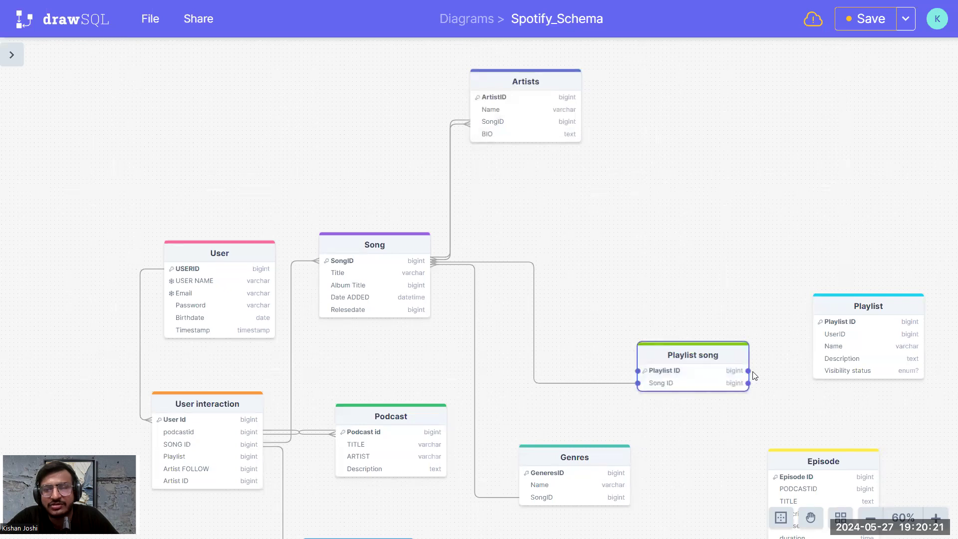
drag(749, 373, 820, 325)
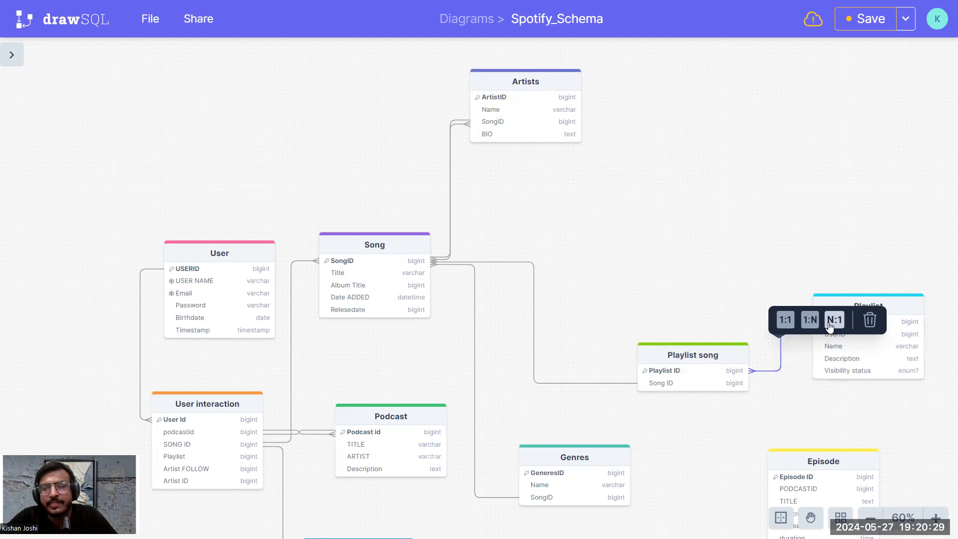
click(712, 240)
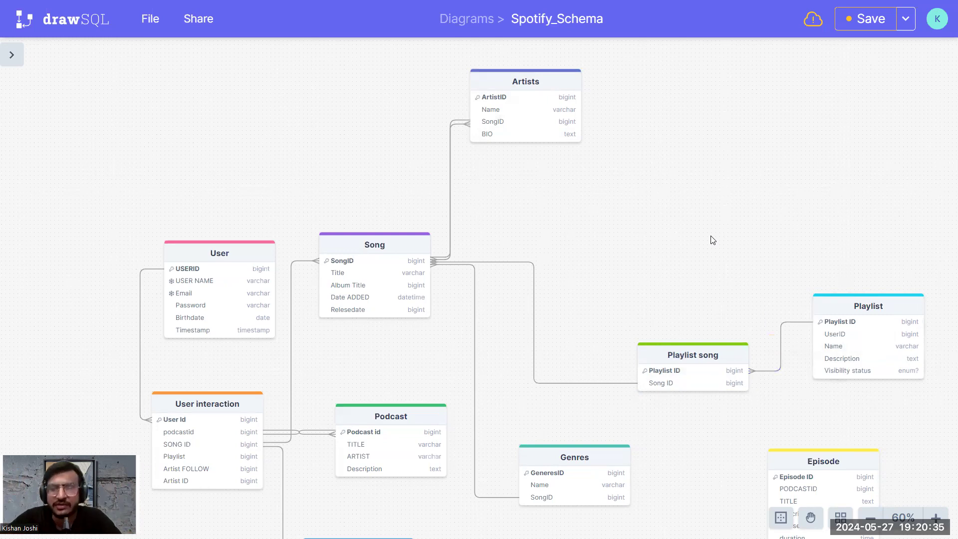
click(792, 325)
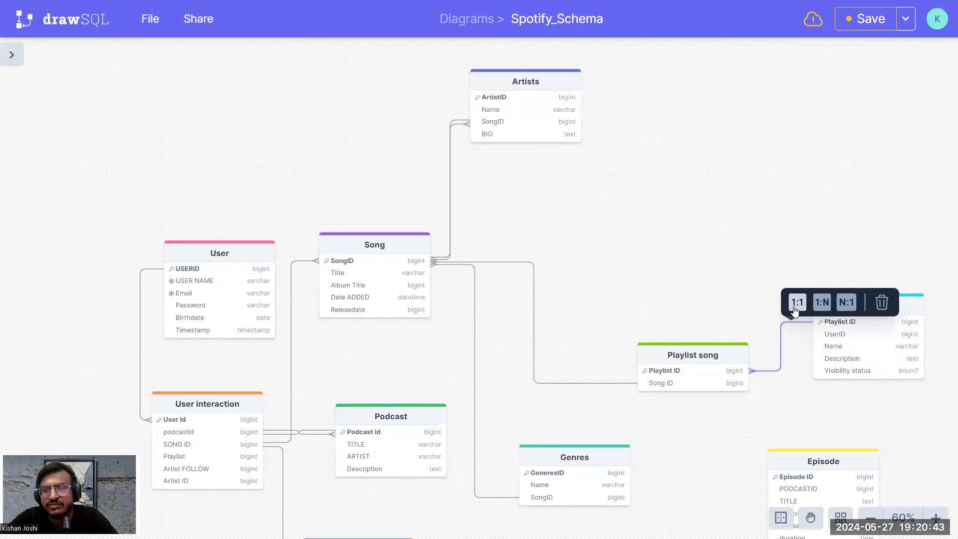
click(797, 303)
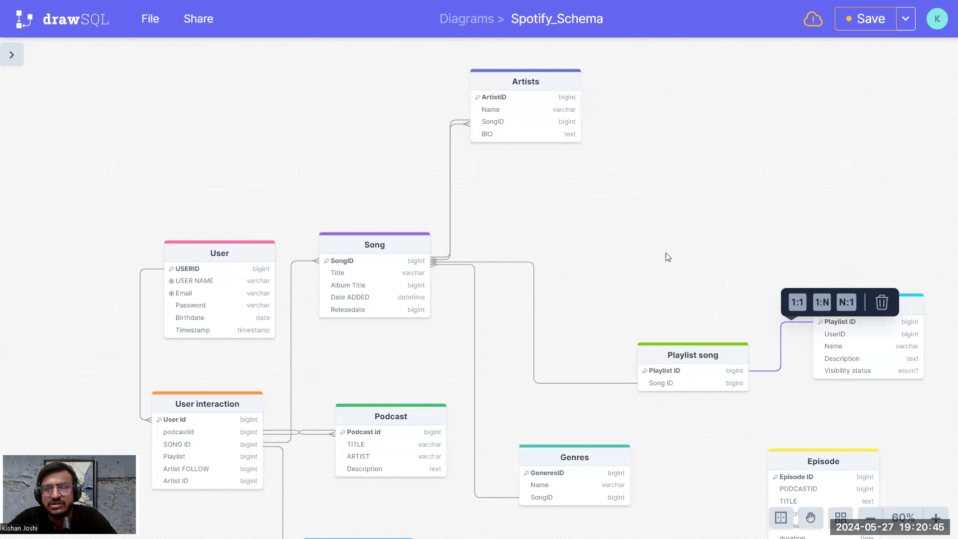
Link Playlist ID in the Playlist table to Episode ID in the Episode table as a one-to-many relationship
scroll(663, 192, down, 1)
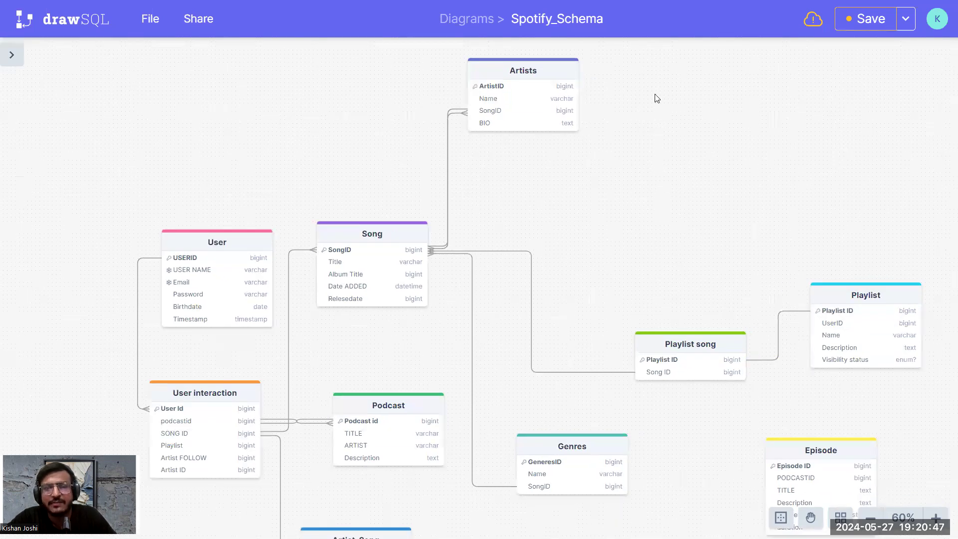
scroll(648, 85, down, 5)
scroll(576, 116, down, 1)
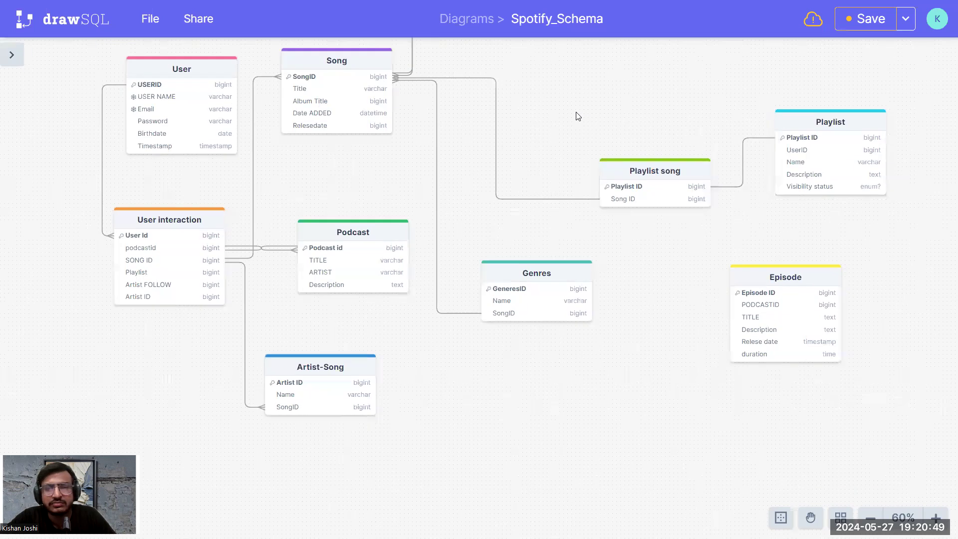
click(396, 253)
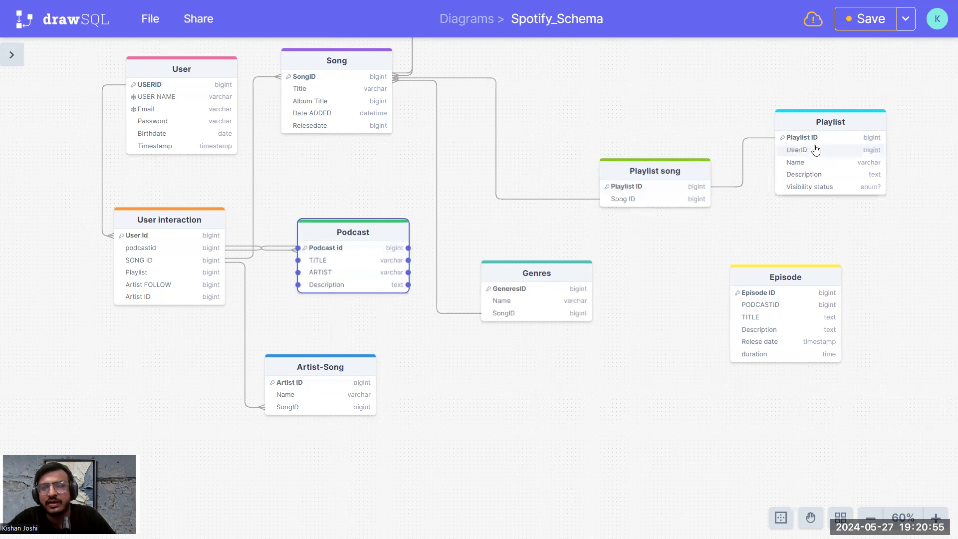
click(888, 136)
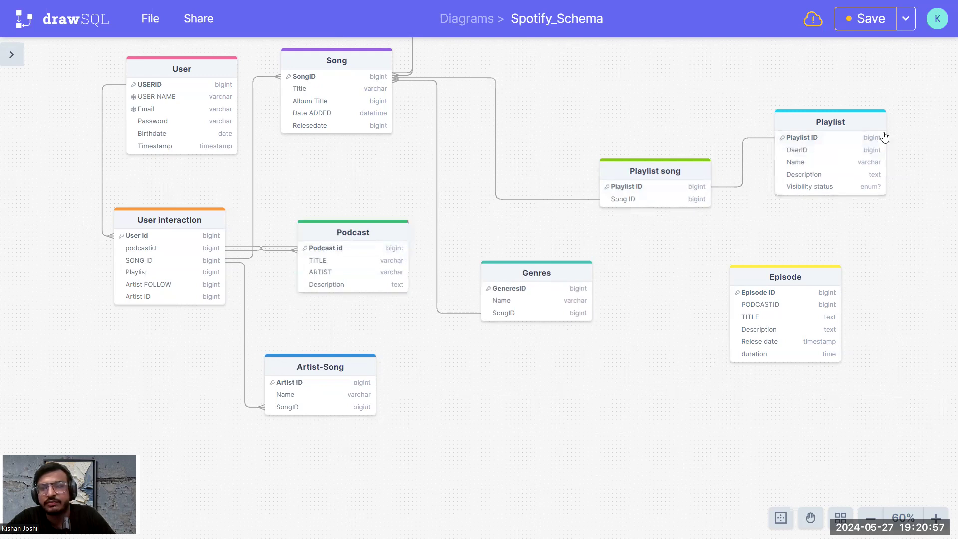
click(884, 132)
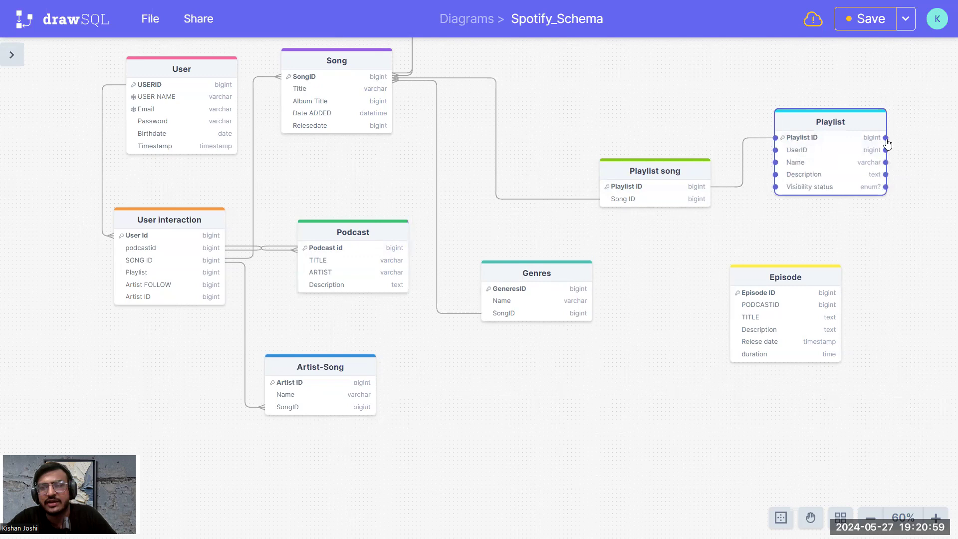
drag(886, 138, 931, 273)
drag(844, 325, 833, 298)
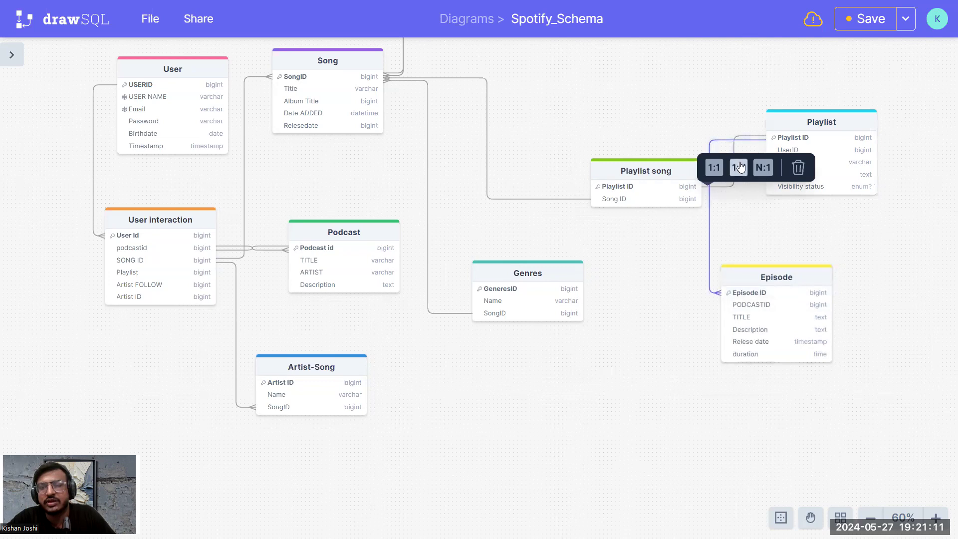
Move the Episode table down directly below Playlist, and bring the Artists table down closer to Song
drag(814, 269, 851, 359)
click(850, 359)
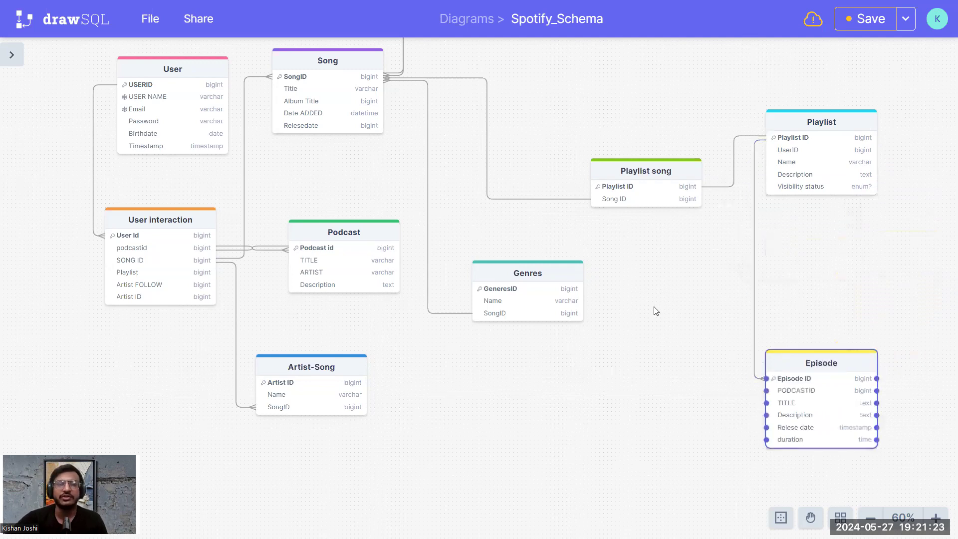
scroll(656, 311, down, 1)
scroll(656, 311, down, 1)
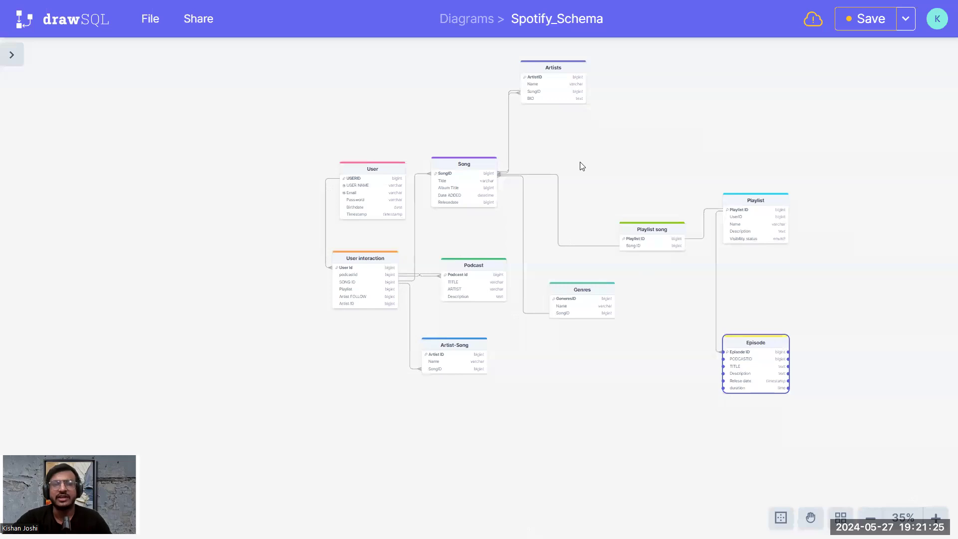
drag(560, 66, 571, 110)
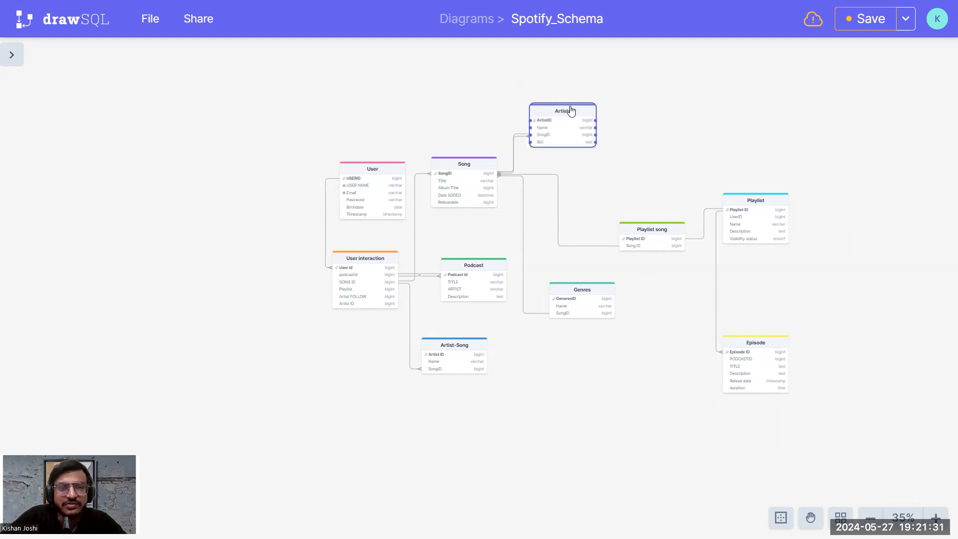
Leave full-screen view, switch to ChatGPT and read through its list of table relationships for the music streaming database
key(alt+Tab)
key(alt+shift+Tab)
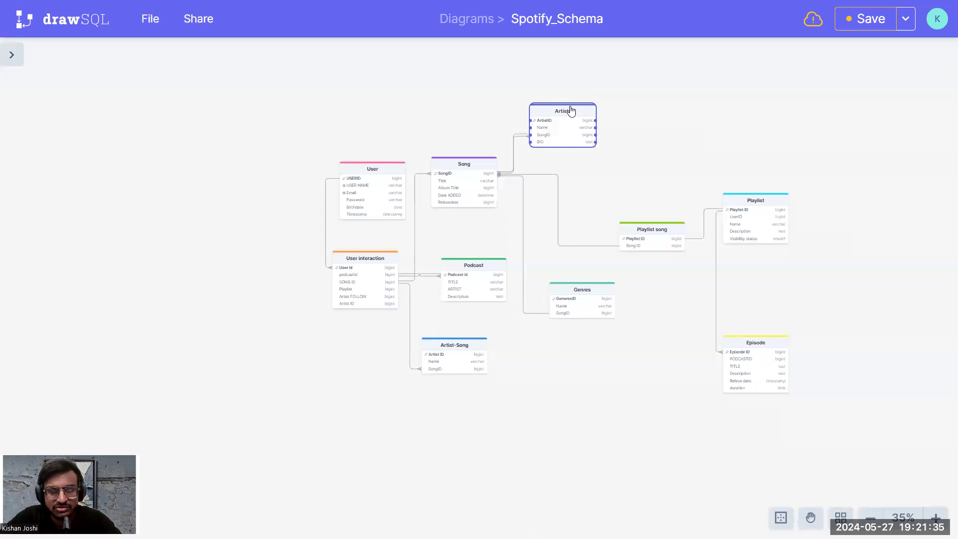
key(F11)
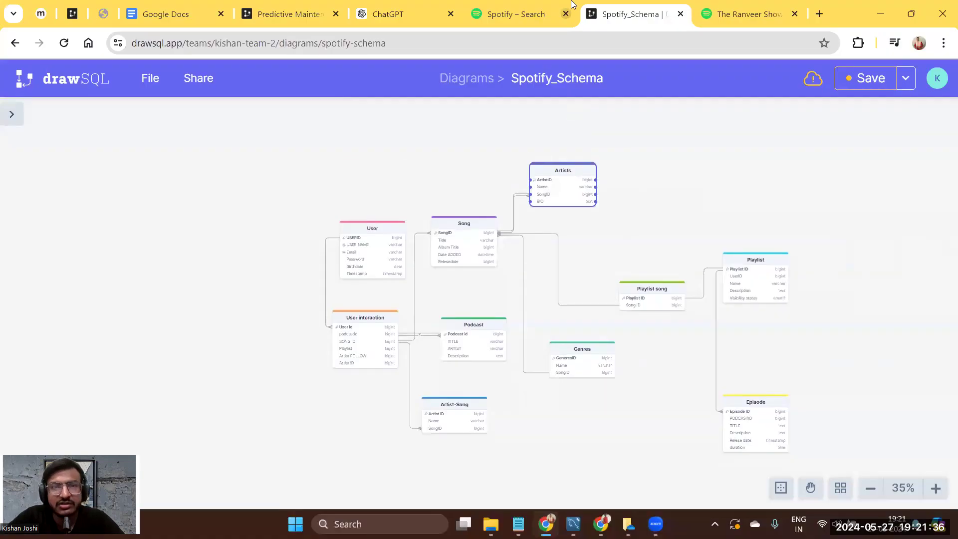
click(401, 15)
scroll(434, 215, down, 1)
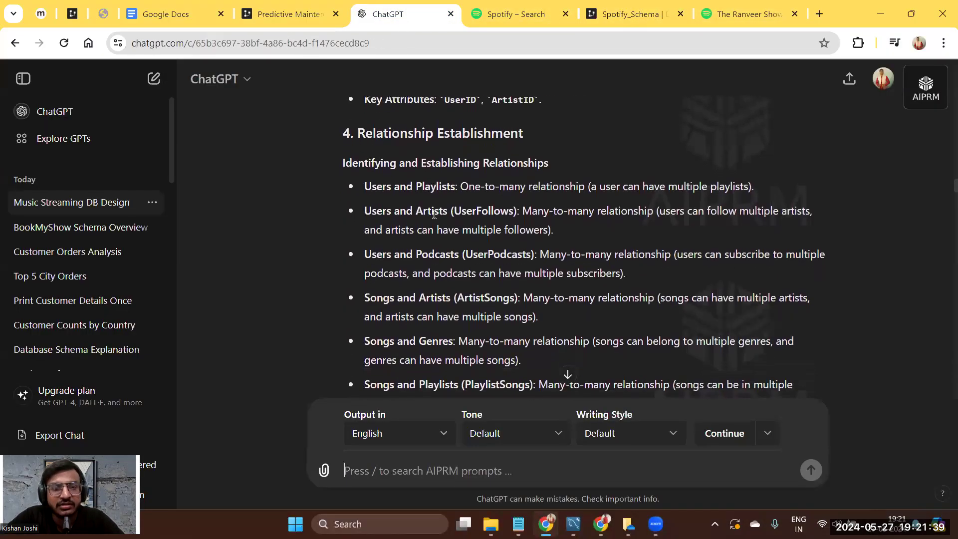
scroll(434, 215, down, 1)
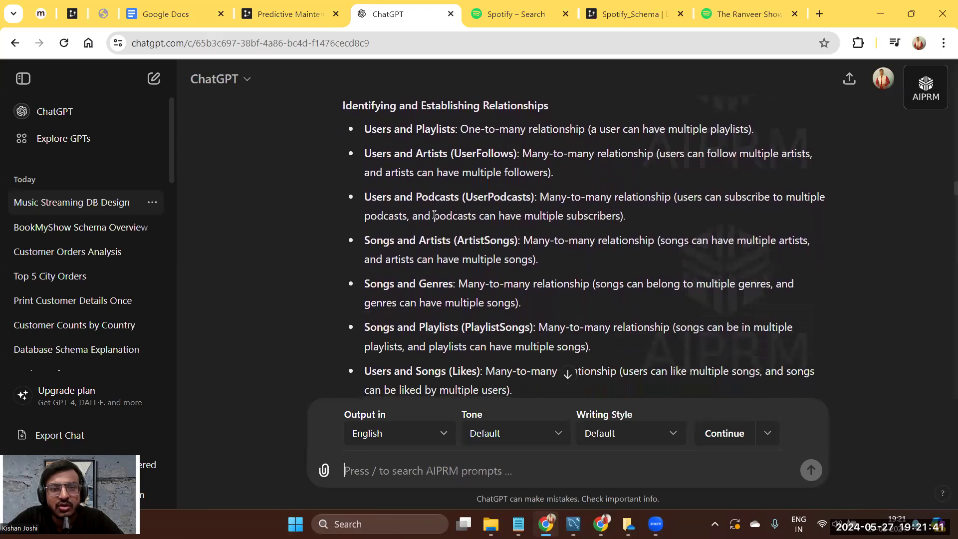
scroll(434, 215, down, 1)
scroll(434, 214, down, 1)
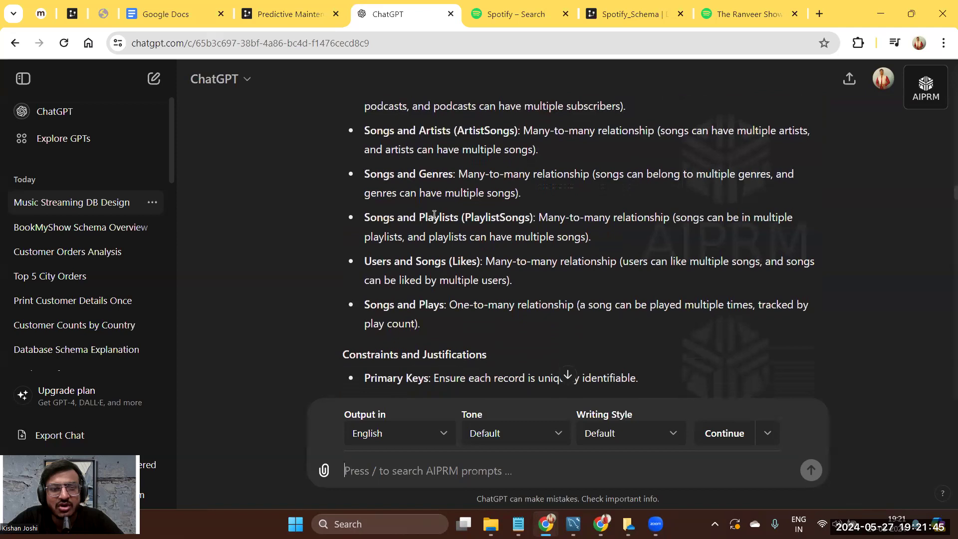
scroll(434, 215, down, 1)
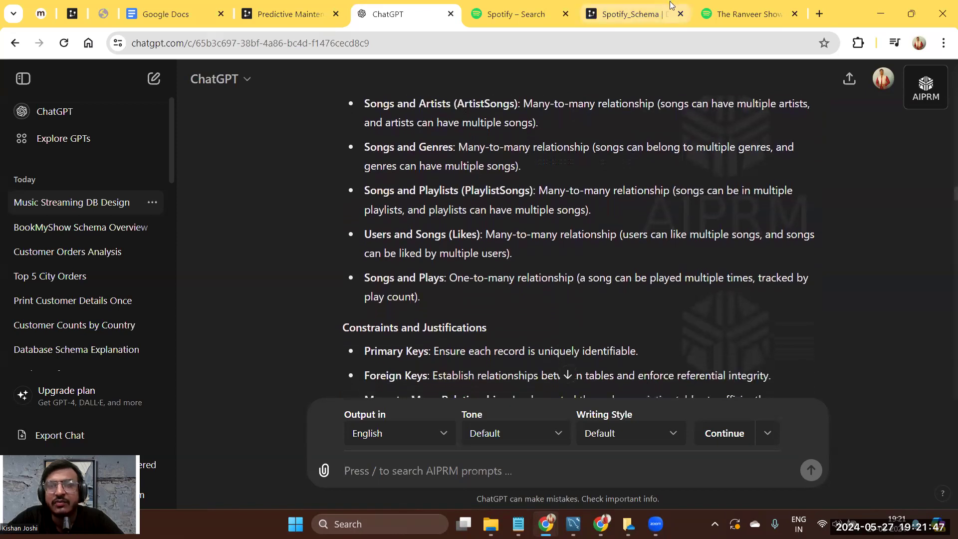
Switch back to the Spotify_Schema diagram in drawSQL and check the links around the Song and Artists tables
click(646, 15)
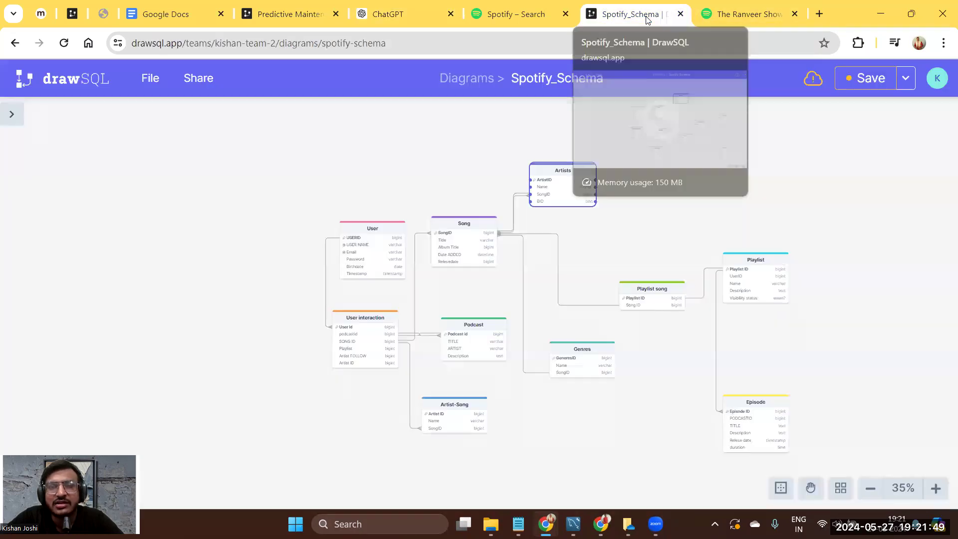
scroll(542, 191, up, 1)
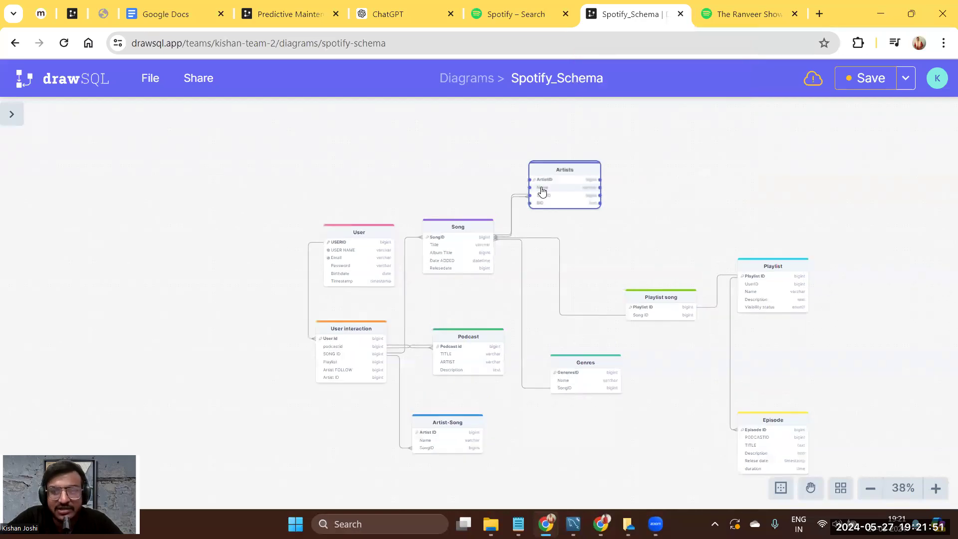
scroll(542, 191, up, 3)
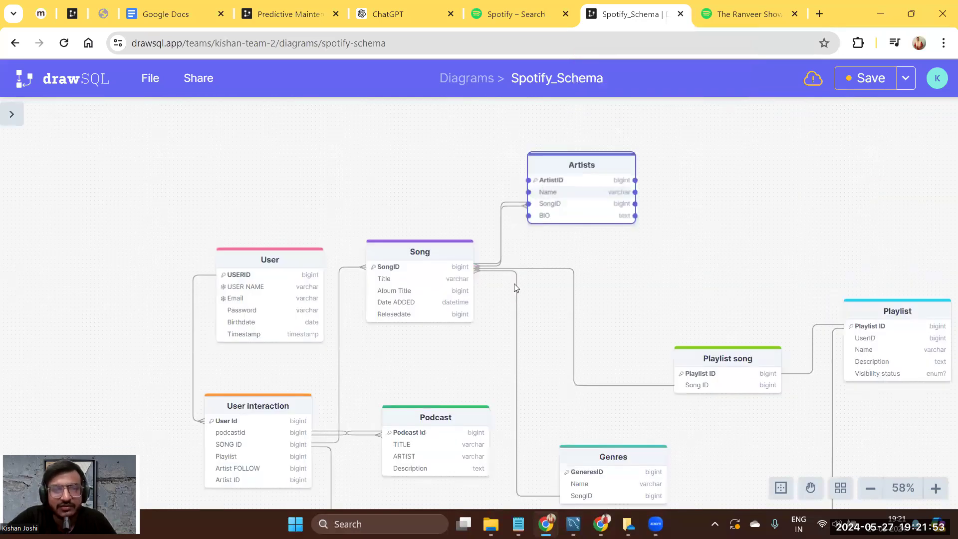
scroll(550, 348, down, 2)
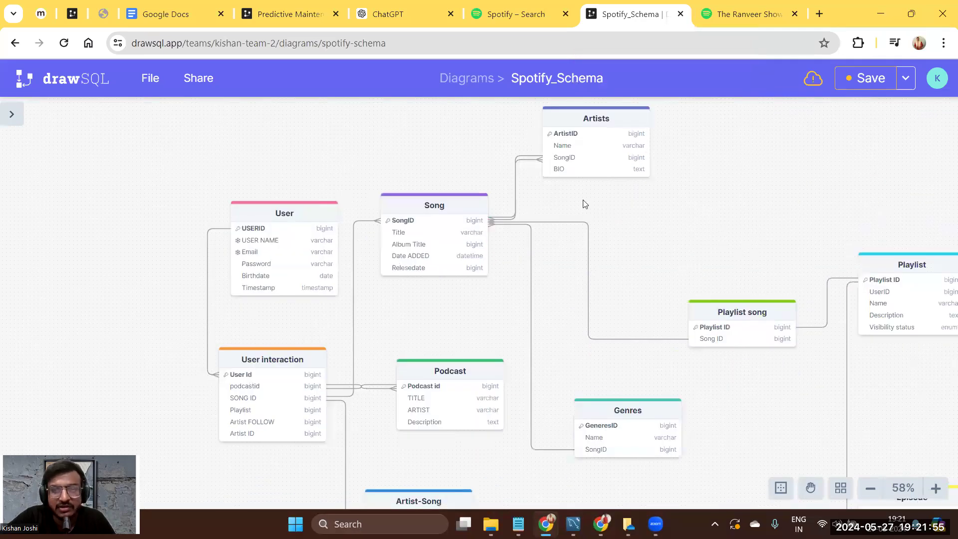
Examine the links running between the Song, Artists, Genres, Playlist song, Playlist and Episode tables
scroll(579, 151, down, 5)
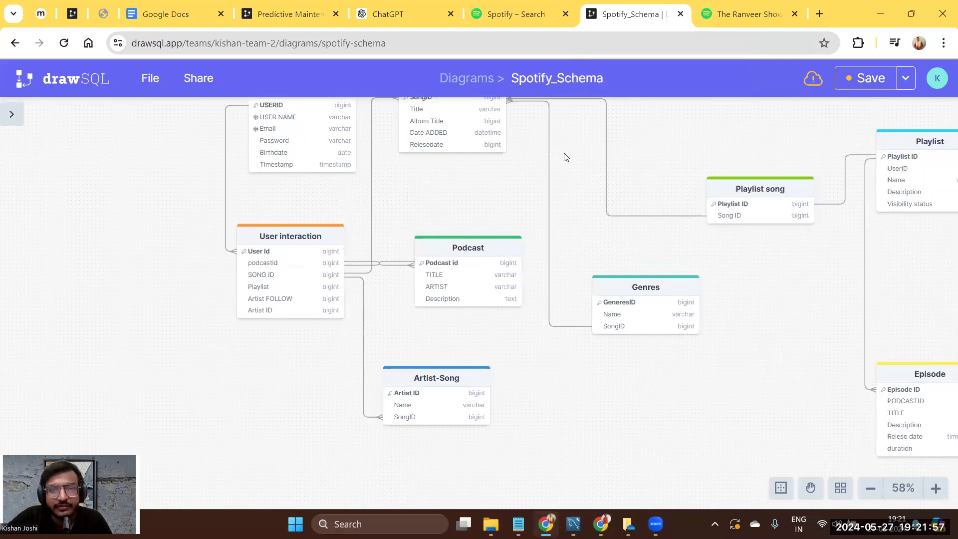
drag(566, 157, 483, 144)
scroll(488, 179, up, 3)
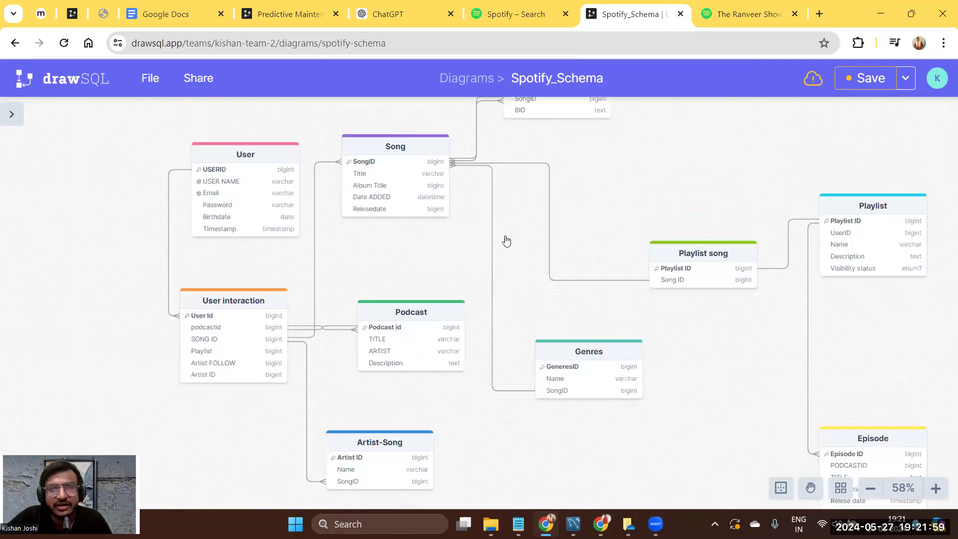
drag(469, 191, 442, 186)
scroll(397, 113, down, 3)
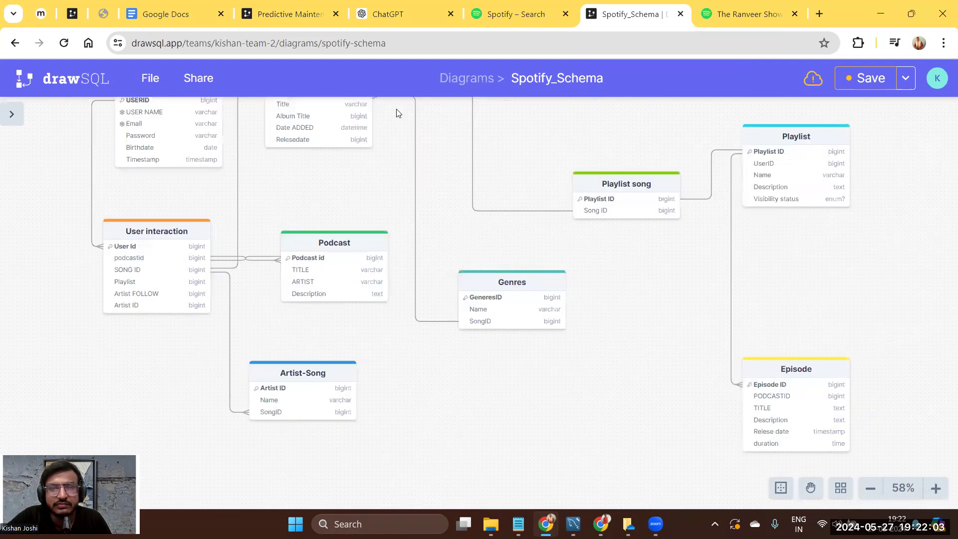
drag(397, 109, 396, 246)
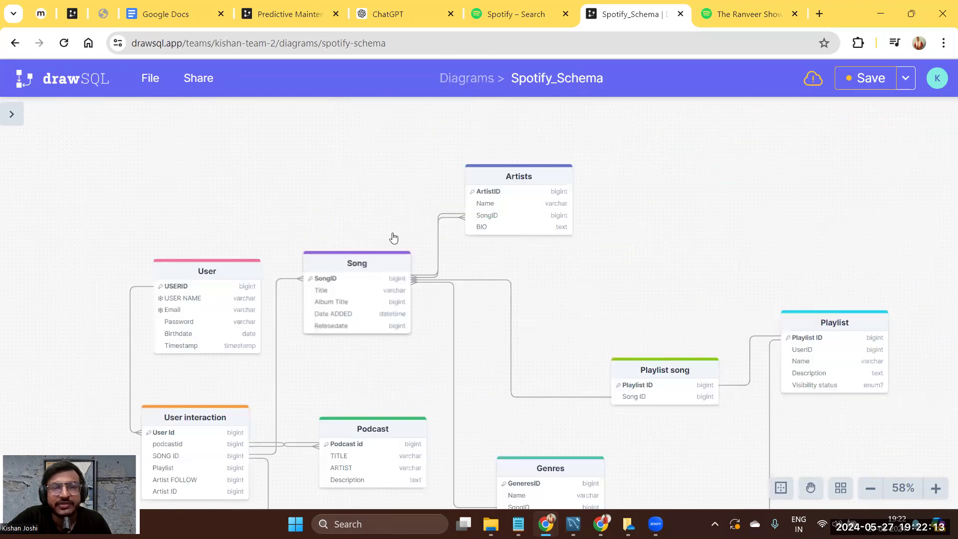
drag(407, 210, 432, 171)
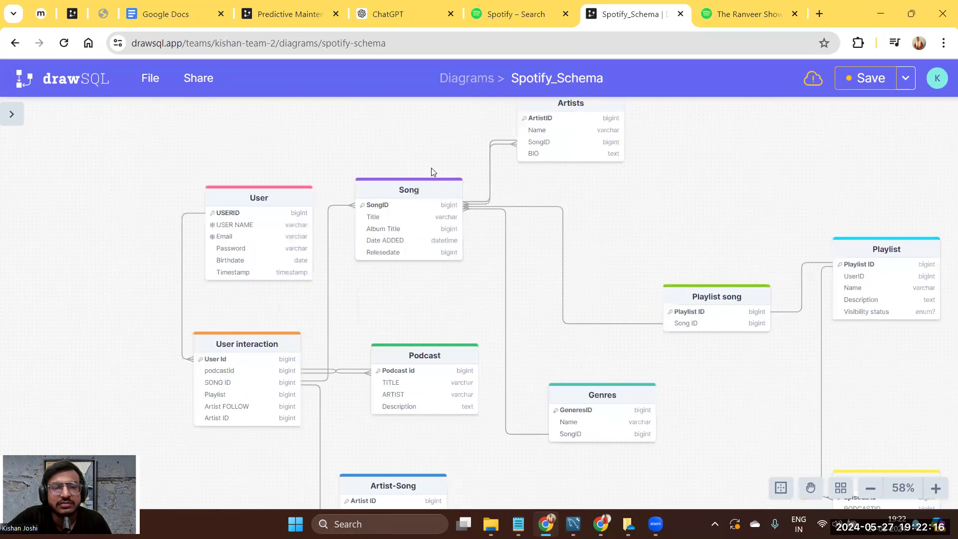
Inspect the User interaction table's columns and its links to the User, Song, Podcast and Artist-Song tables
click(234, 423)
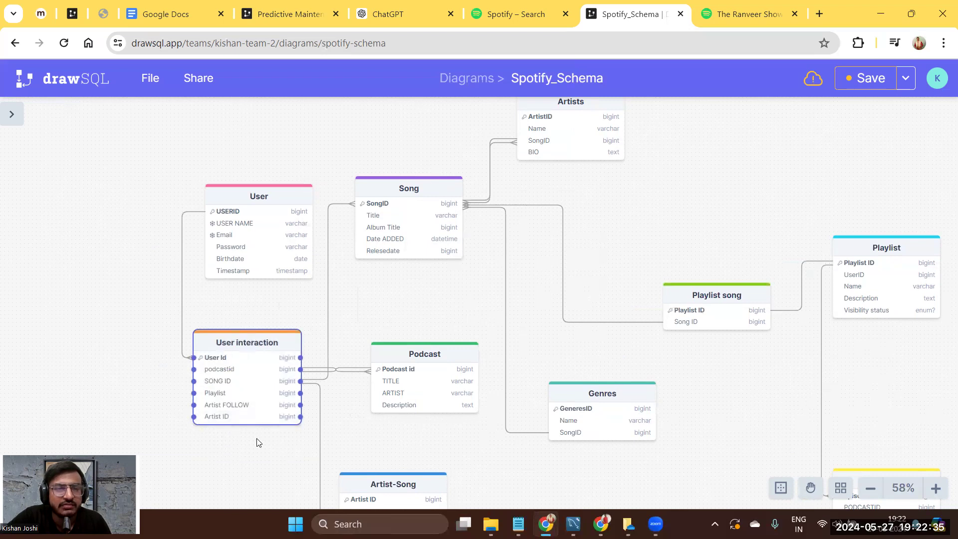
drag(259, 443, 238, 424)
scroll(223, 399, up, 1)
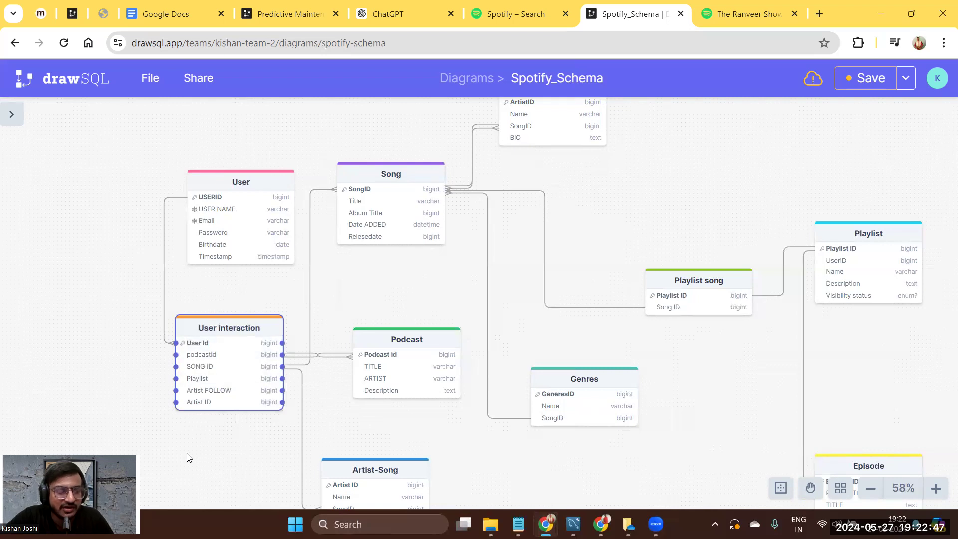
scroll(203, 435, up, 2)
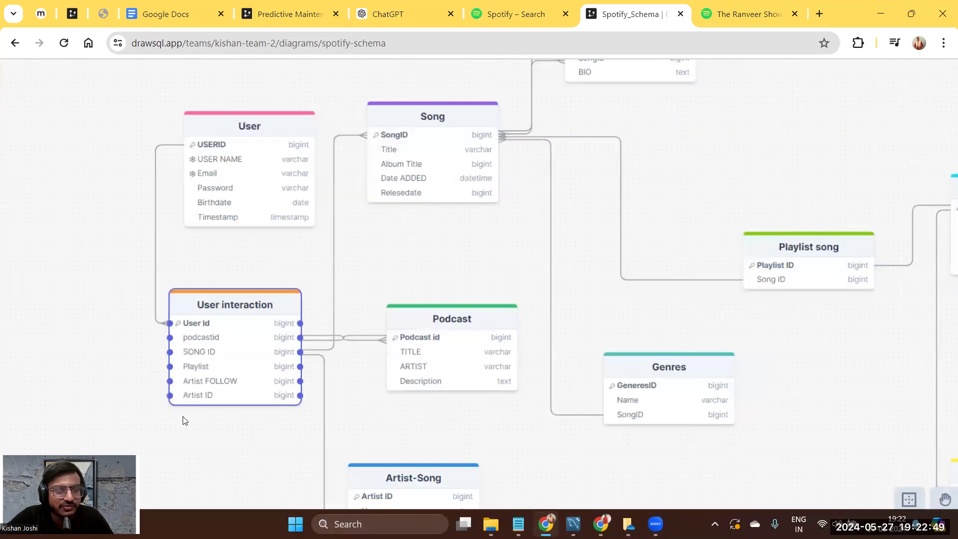
scroll(195, 396, up, 1)
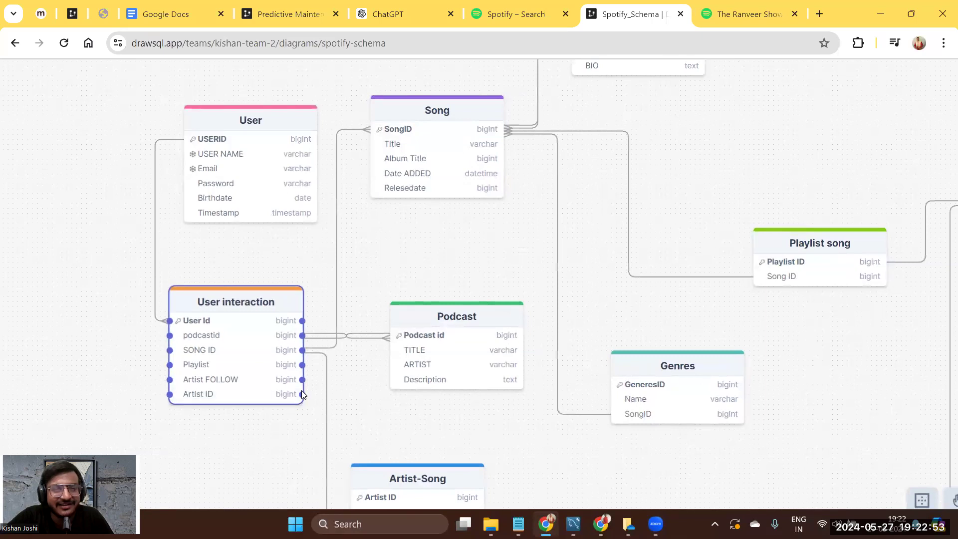
scroll(334, 385, left, 1)
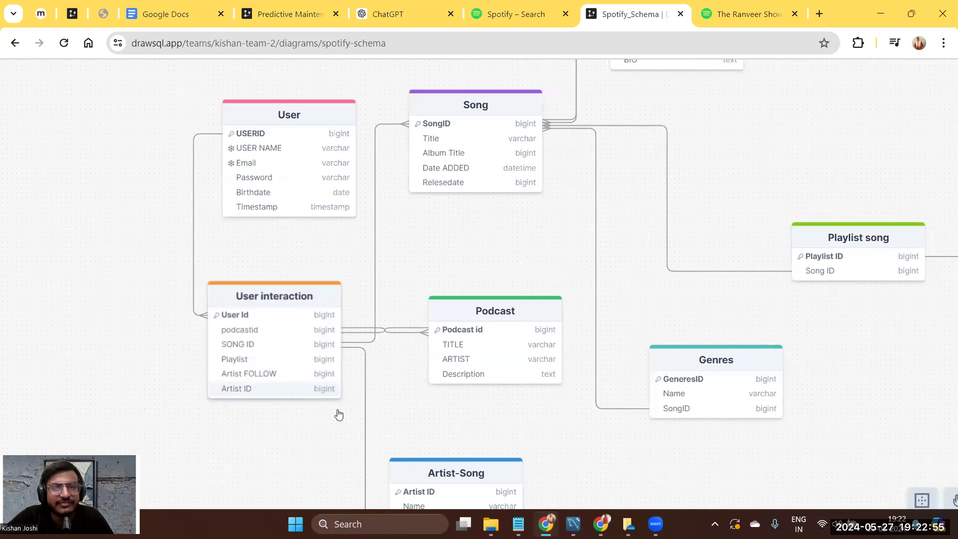
scroll(434, 303, up, 1)
scroll(435, 306, down, 2)
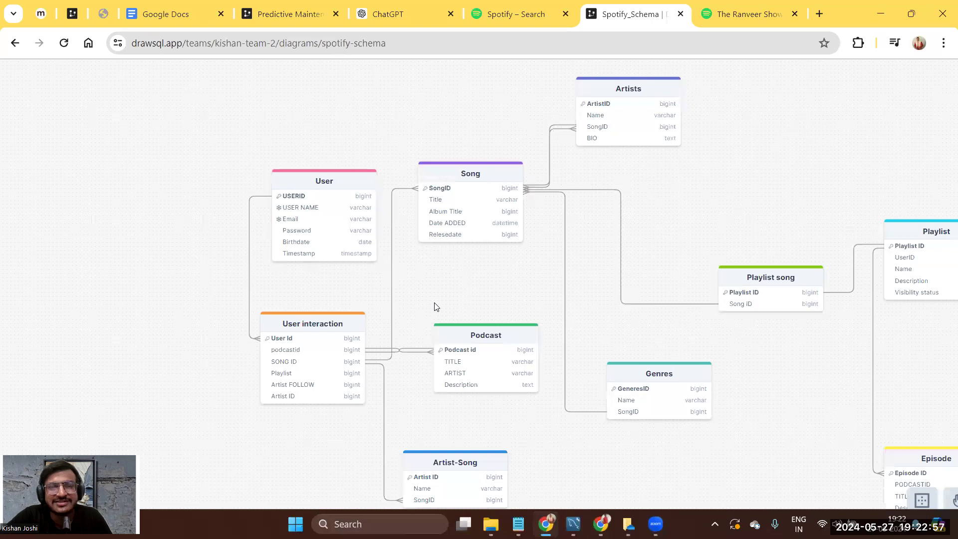
scroll(488, 300, down, 2)
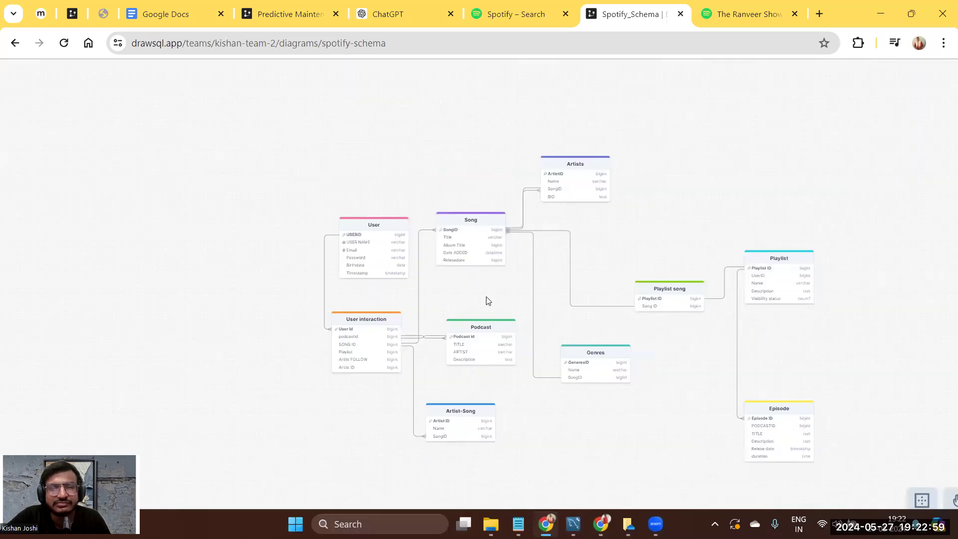
scroll(487, 302, down, 1)
Link Artist ID in the User interaction table to ArtistID in the Artists table as a one-to-many relationship
click(392, 338)
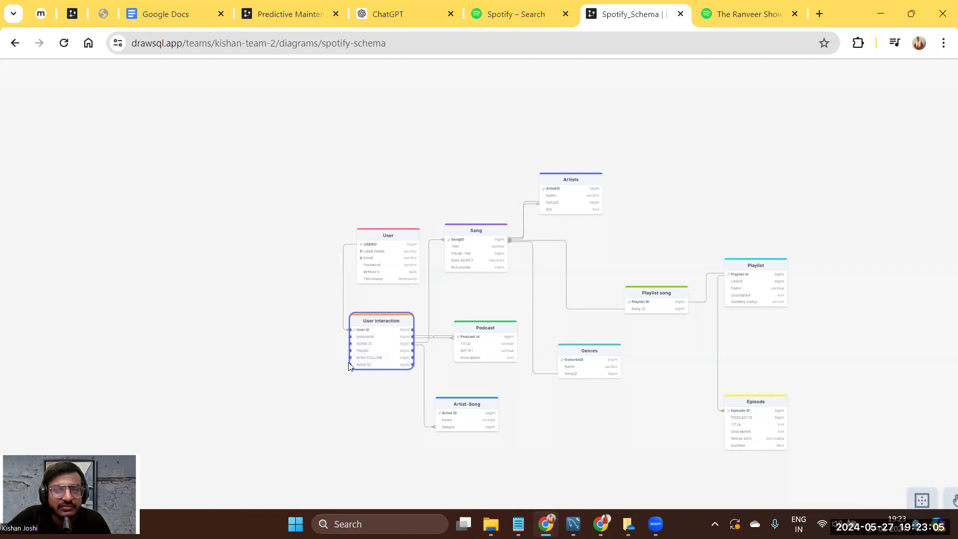
drag(340, 364, 335, 364)
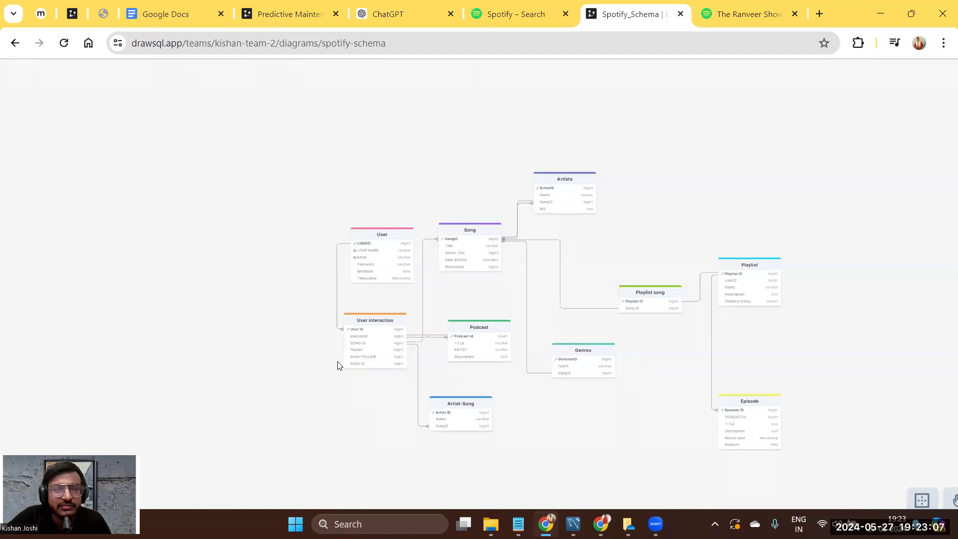
click(367, 324)
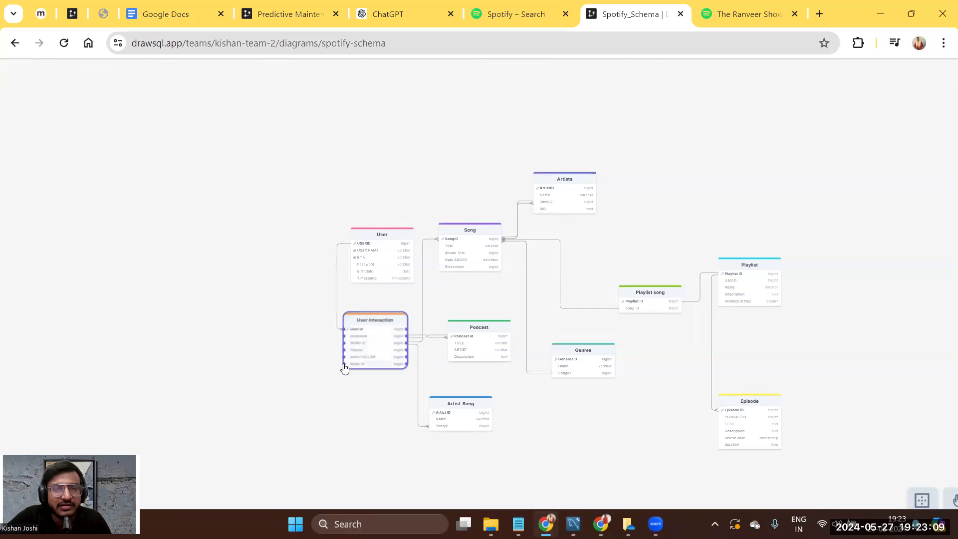
drag(299, 335, 542, 187)
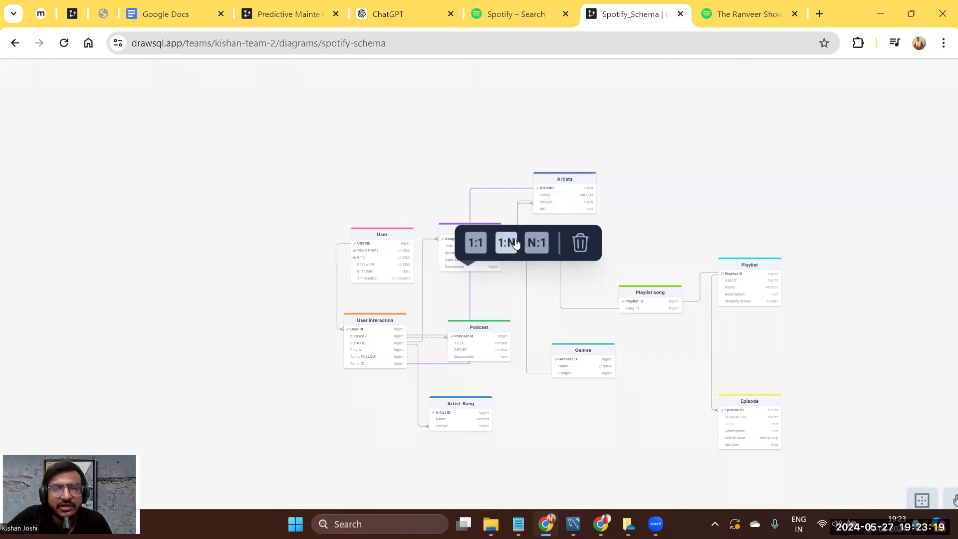
click(689, 176)
Move the User interaction table up so it sits directly above the User table
drag(397, 322, 407, 166)
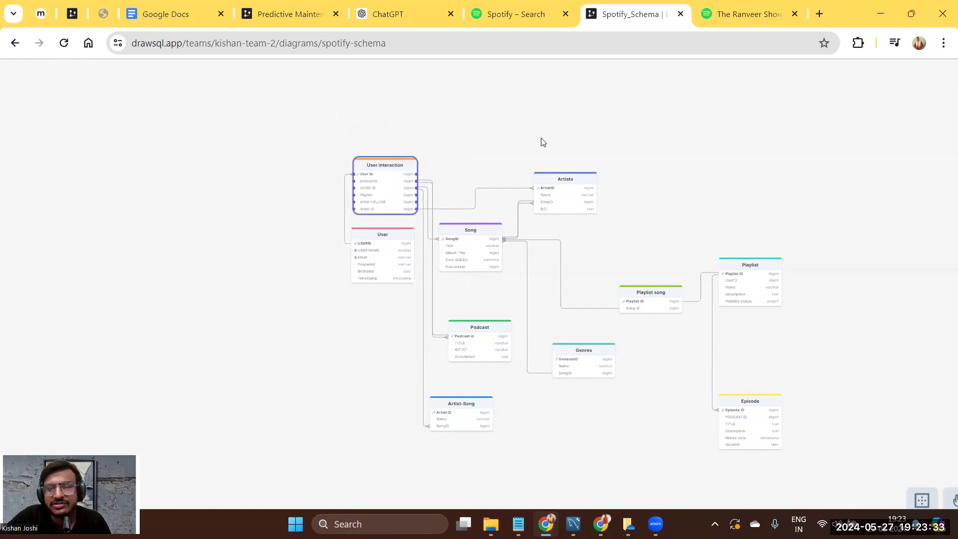
scroll(637, 180, down, 2)
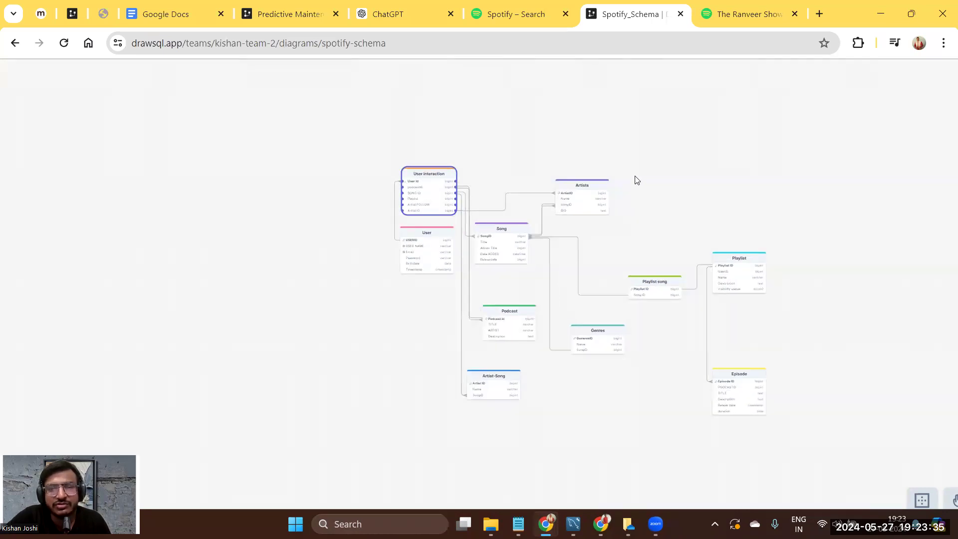
scroll(628, 234, up, 3)
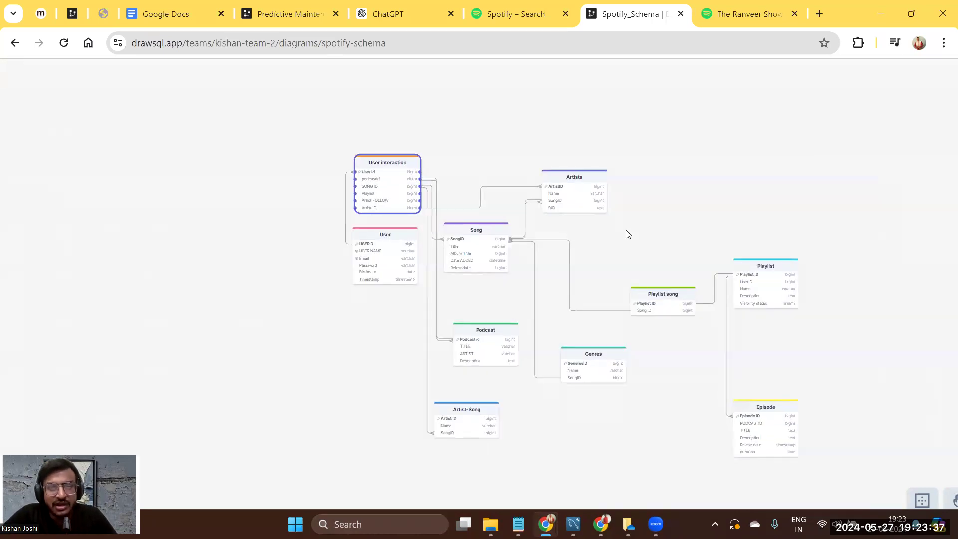
scroll(628, 234, down, 1)
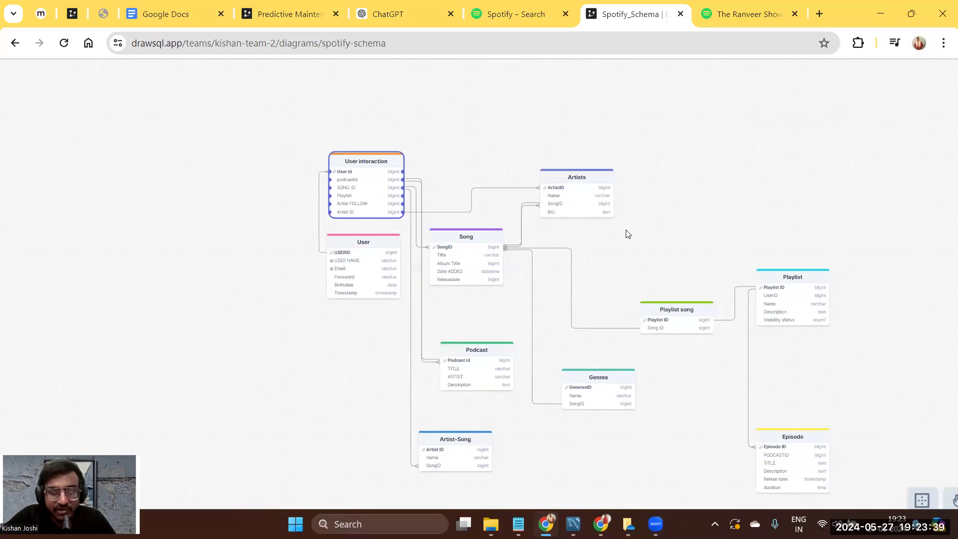
drag(627, 232, 564, 166)
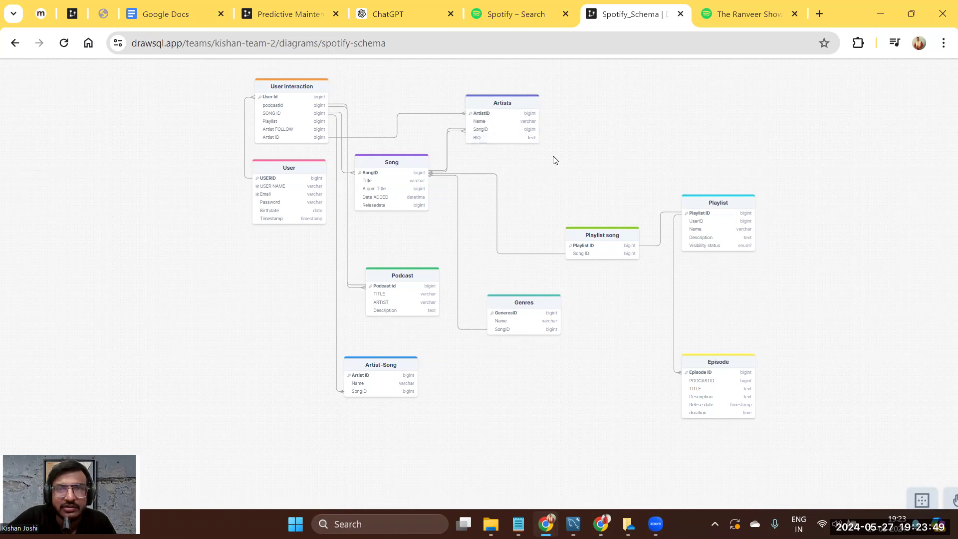
Review the whole rearranged schema and its relationship lines, both in close-up and as an overview
scroll(553, 160, up, 2)
scroll(553, 159, up, 5)
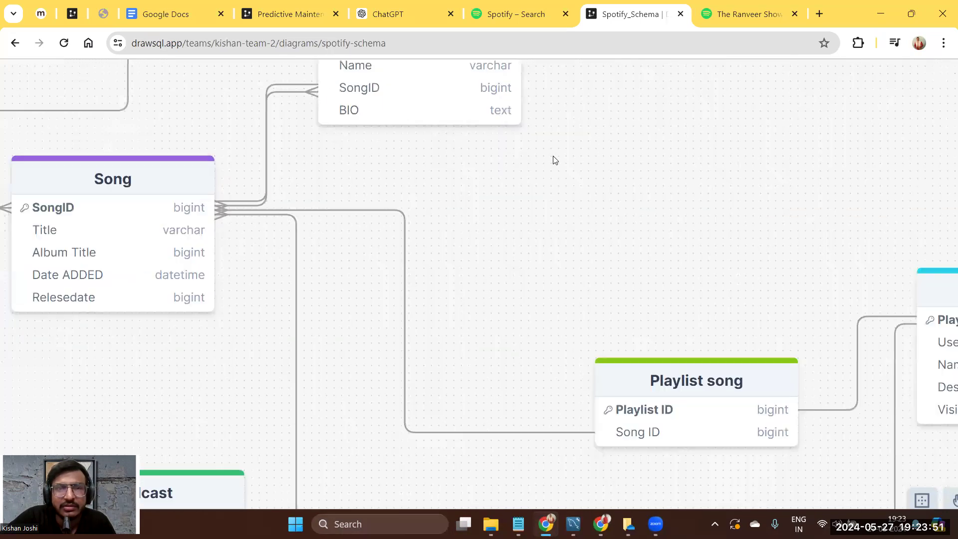
scroll(553, 160, down, 4)
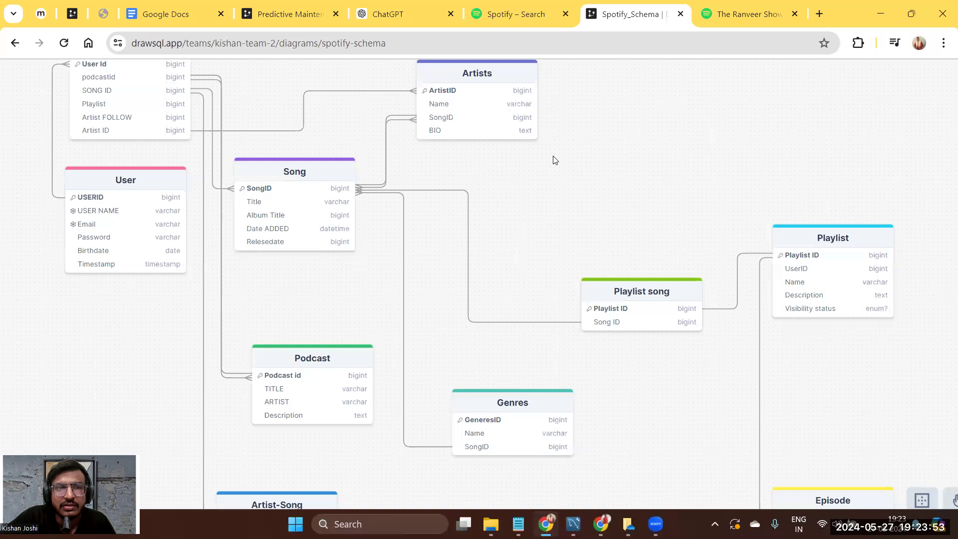
scroll(552, 160, down, 3)
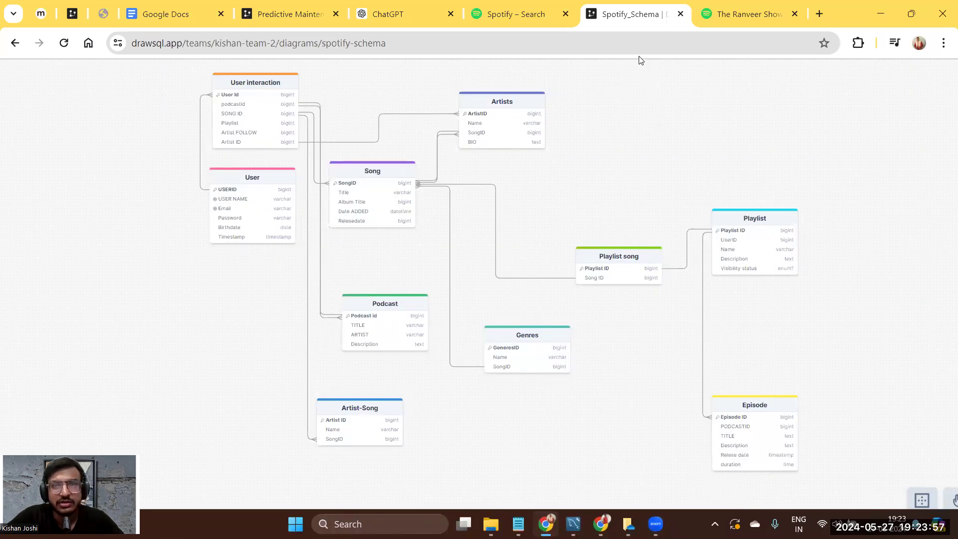
scroll(607, 92, up, 2)
scroll(608, 92, down, 5)
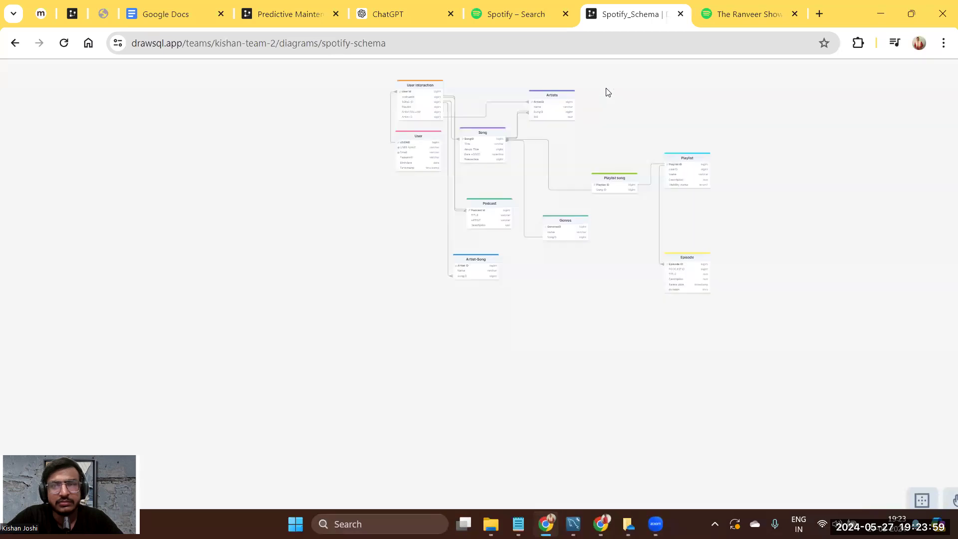
scroll(608, 93, up, 3)
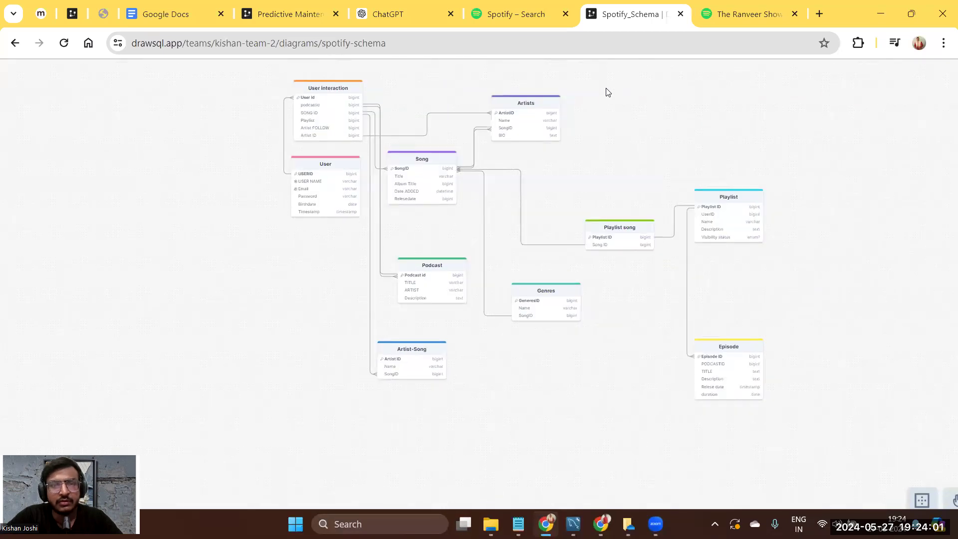
scroll(608, 92, down, 3)
scroll(608, 92, up, 5)
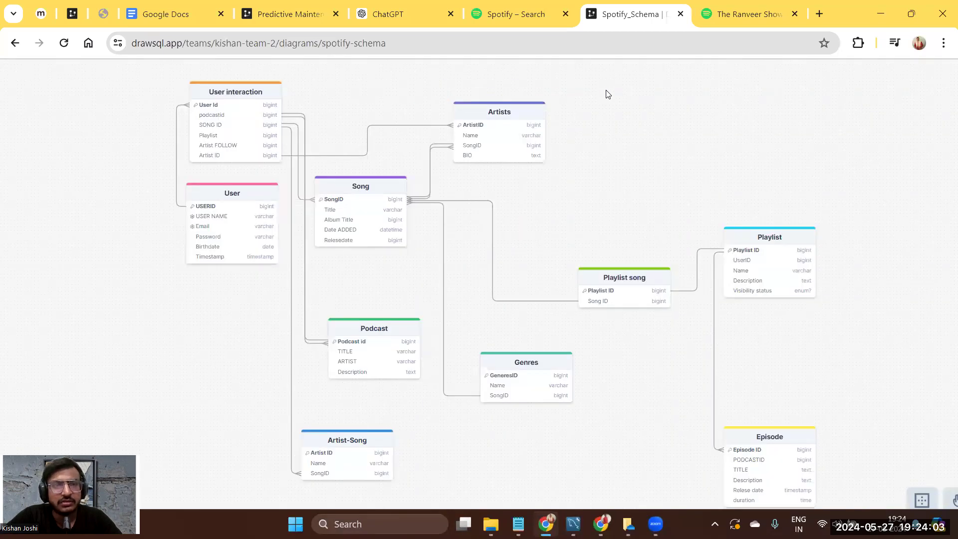
scroll(608, 93, up, 2)
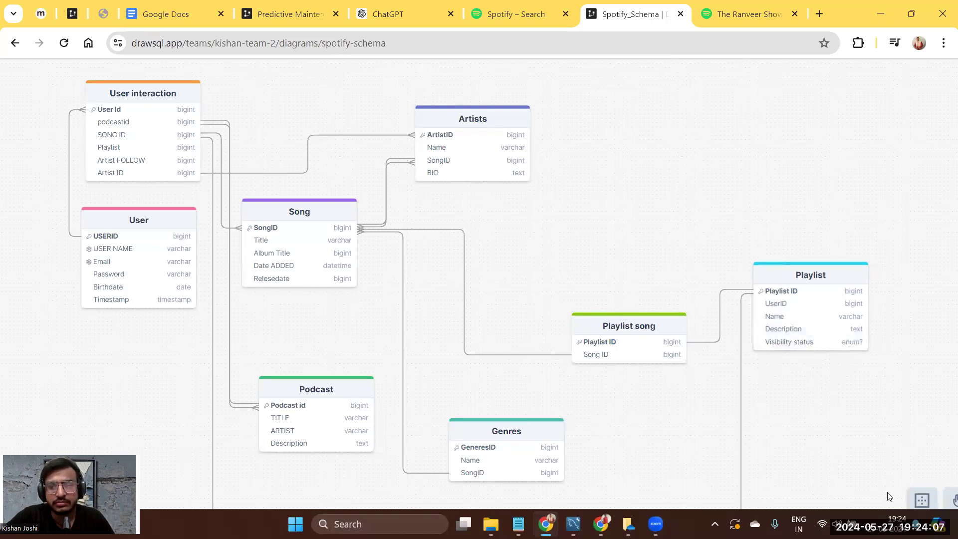
drag(879, 501, 855, 505)
drag(862, 472, 900, 454)
click(923, 501)
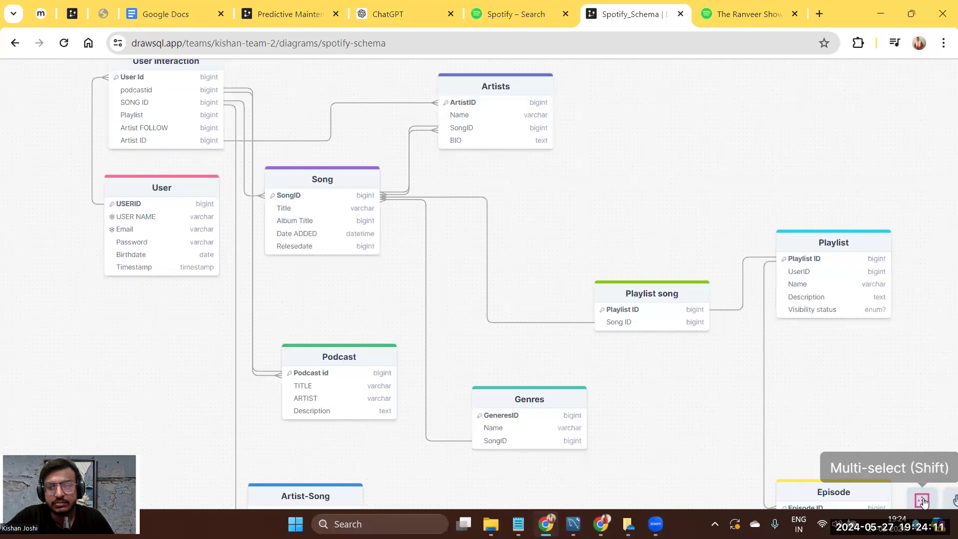
click(925, 503)
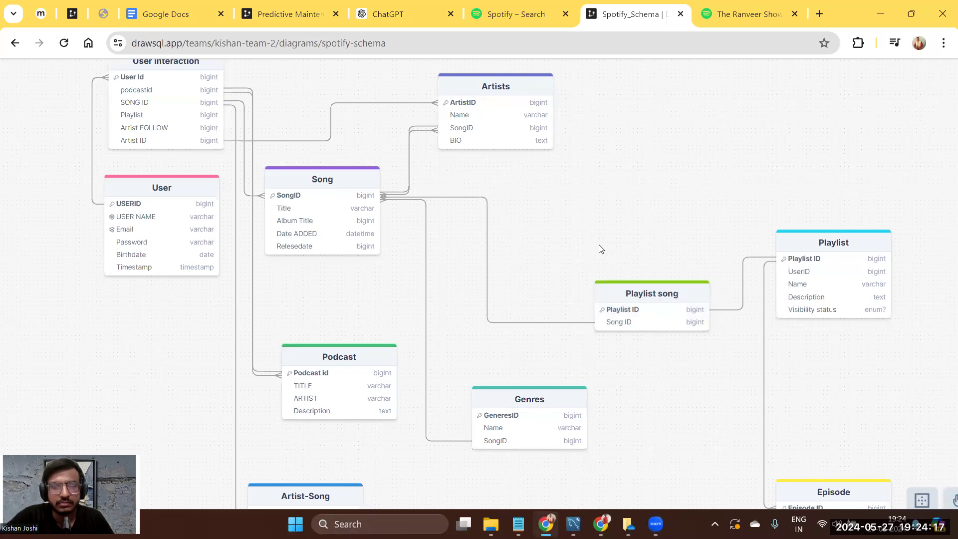
Show the diagram in full-screen view with all tables from User interaction to Episode visible at once
key(F11)
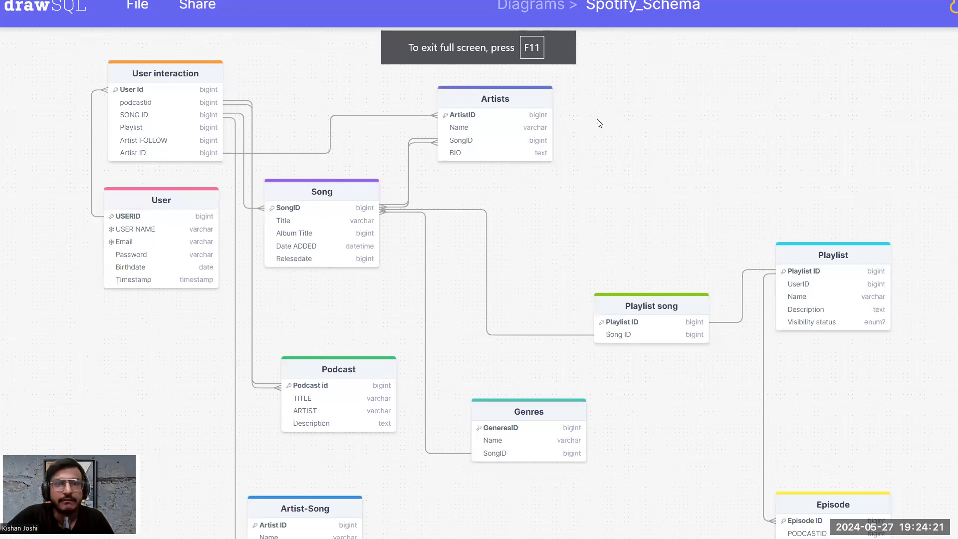
scroll(587, 138, down, 1)
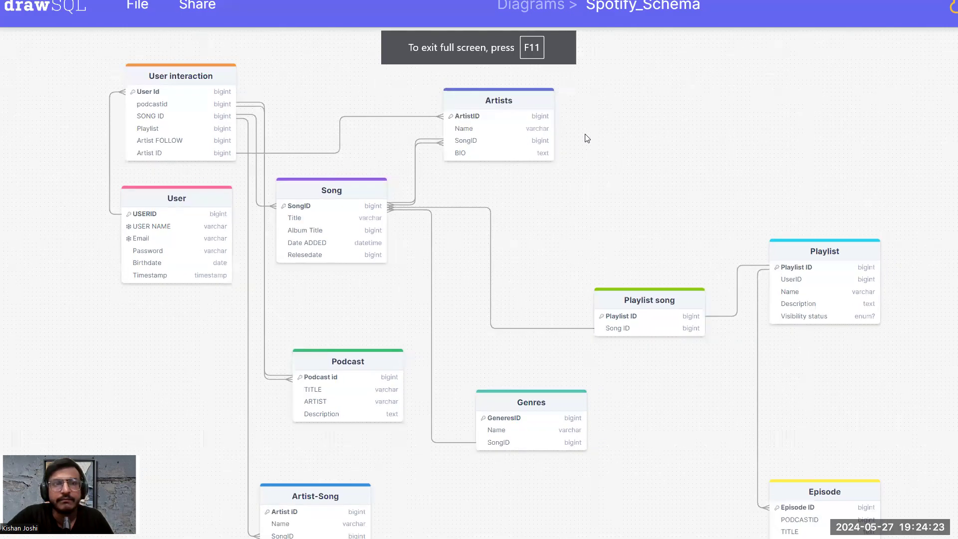
scroll(586, 138, down, 3)
mouse_move(470, 6)
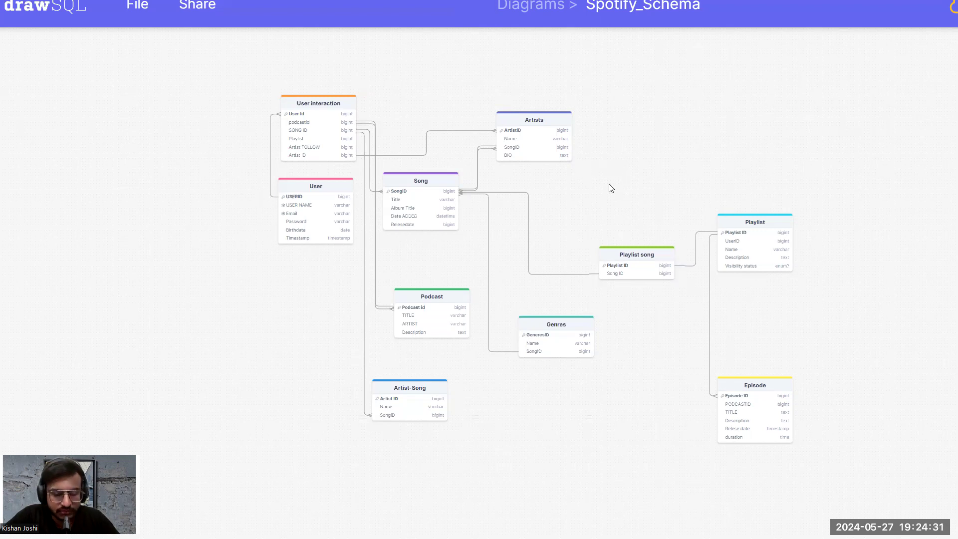
scroll(612, 189, up, 1)
scroll(611, 188, up, 1)
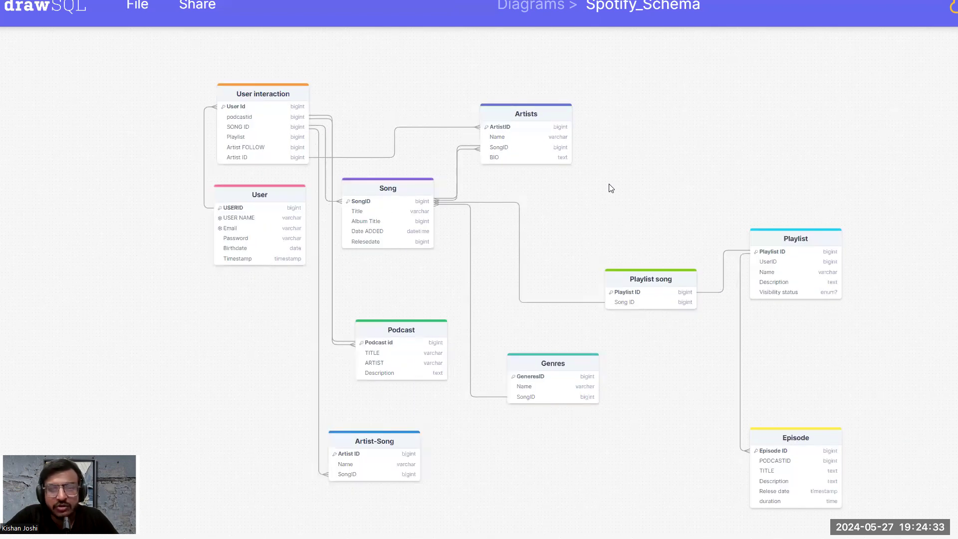
scroll(628, 169, up, 1)
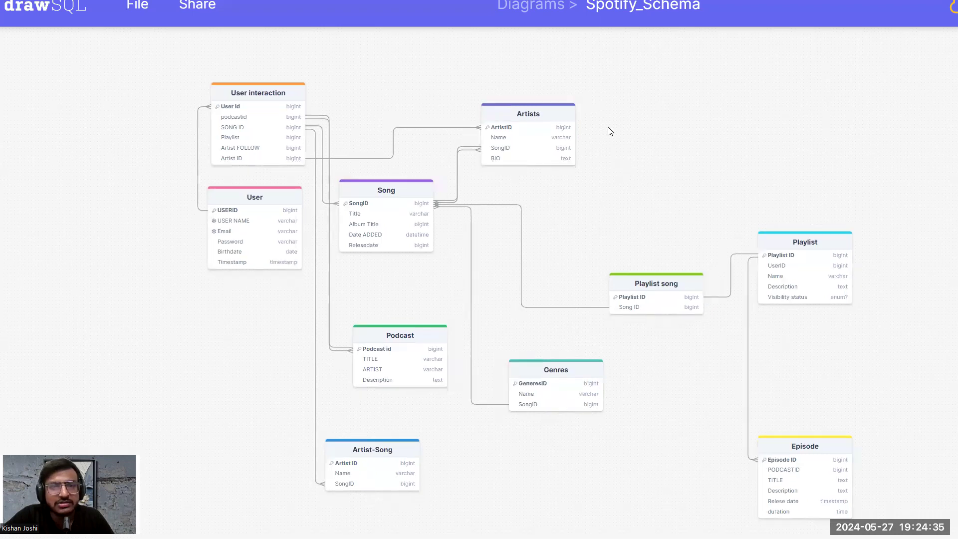
Show the Spotify_Schema diagram in presentation mode and look over all its tables and relationship lines
scroll(607, 96, down, 2)
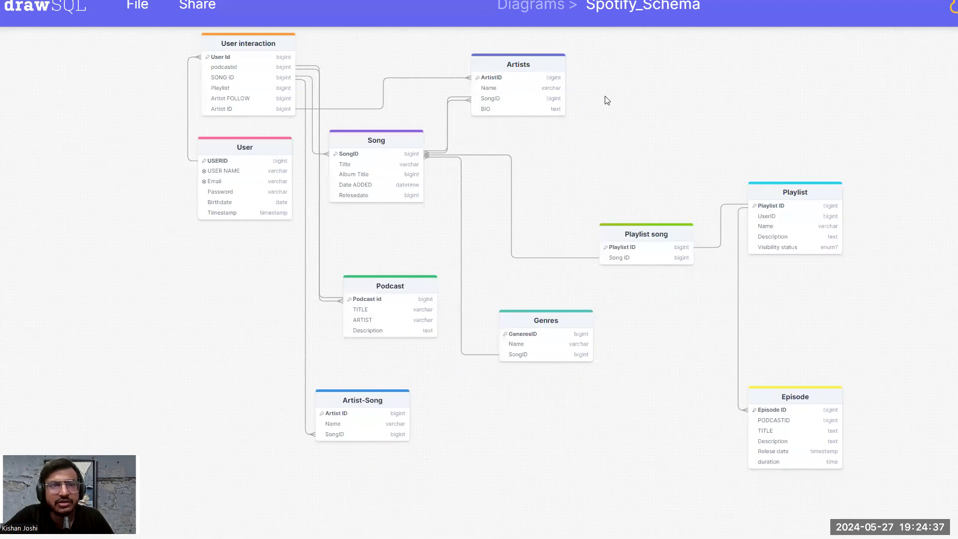
scroll(608, 102, up, 1)
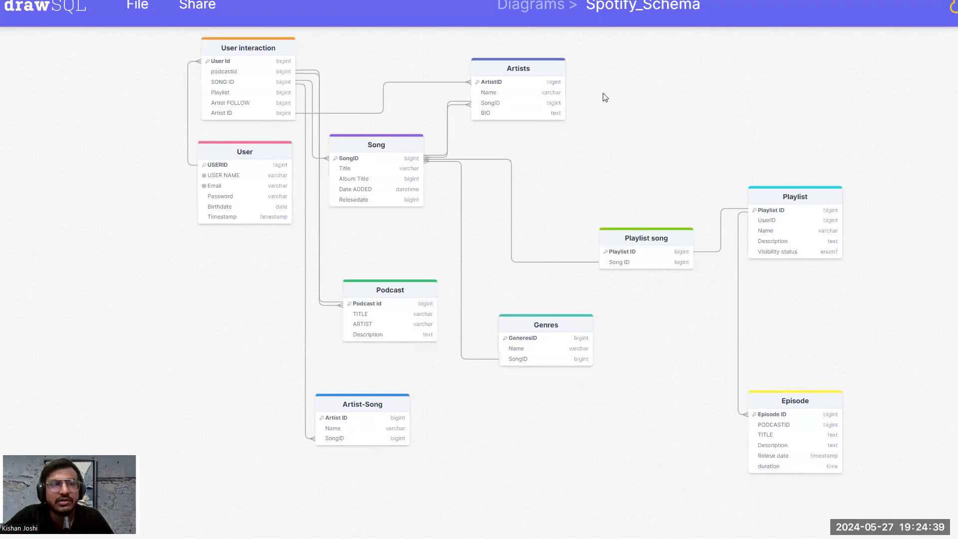
click(143, 10)
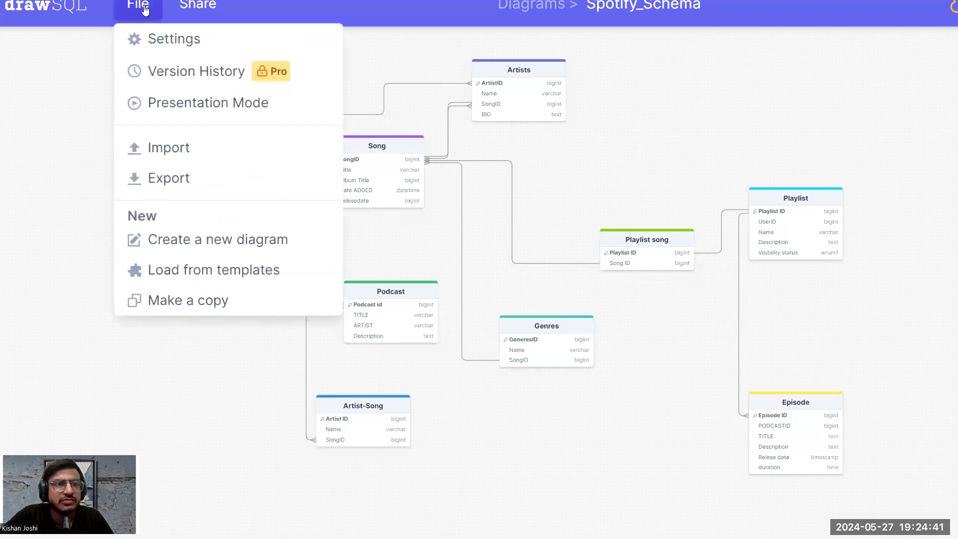
click(193, 101)
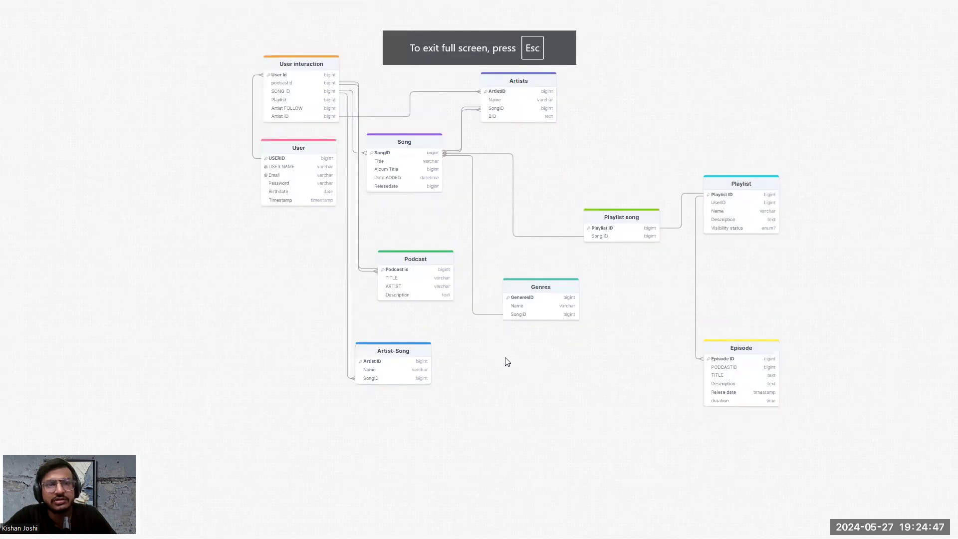
scroll(507, 361, up, 2)
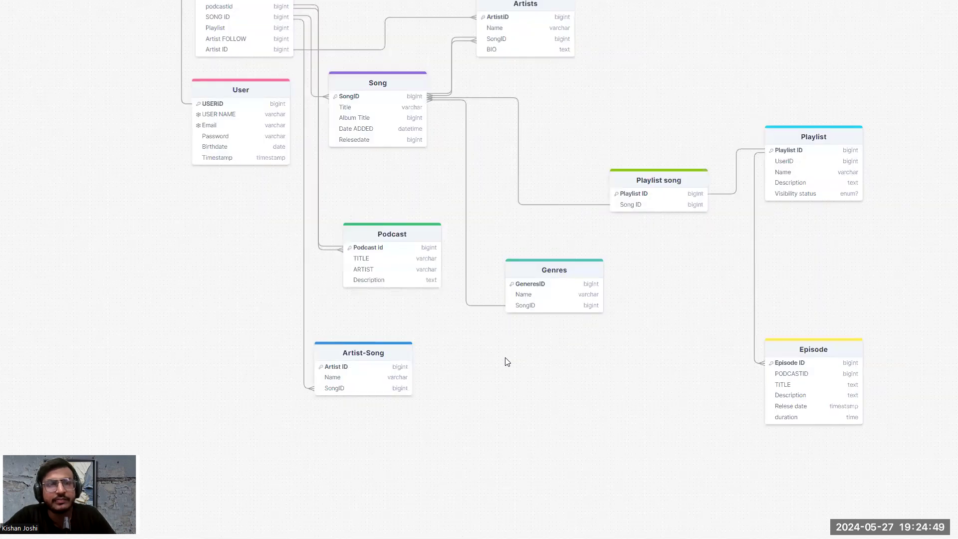
scroll(507, 361, up, 1)
scroll(532, 254, up, 1)
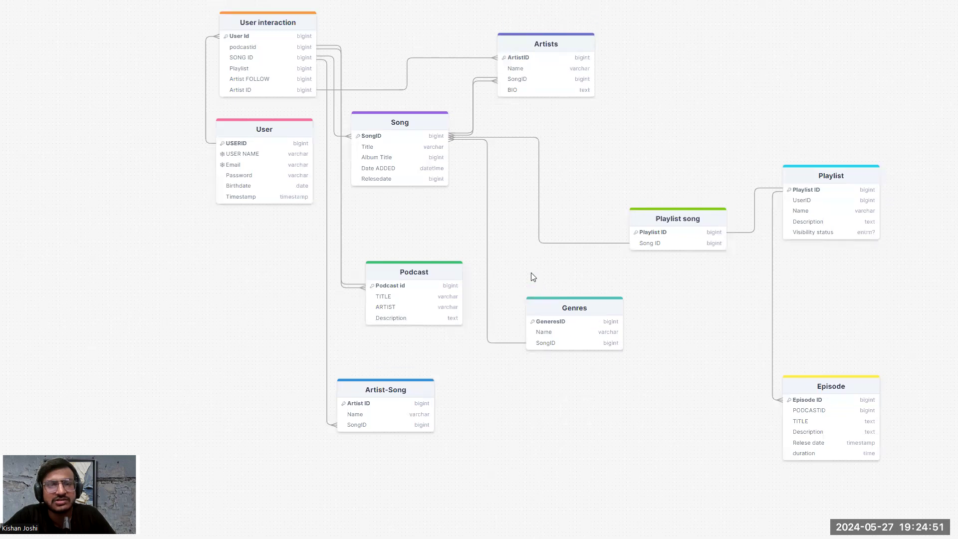
scroll(521, 290, up, 2)
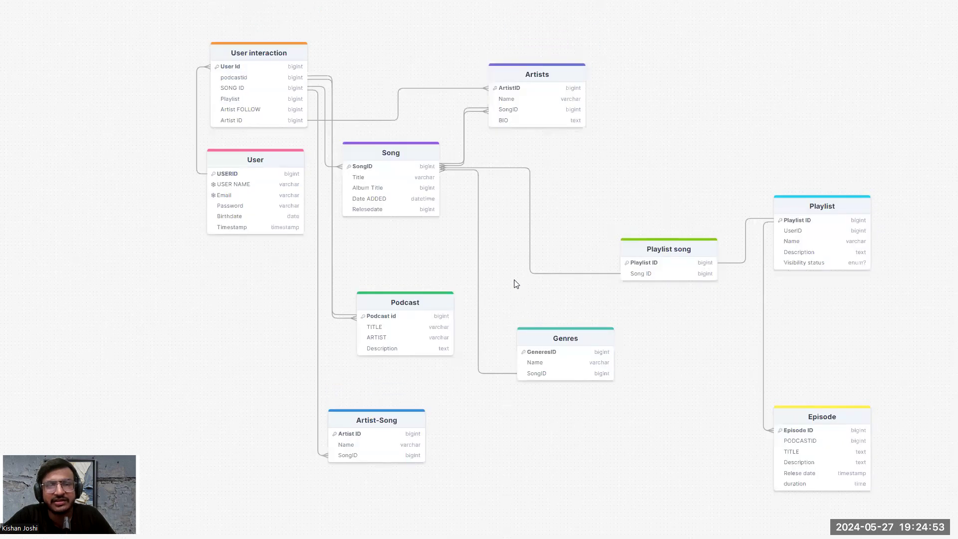
scroll(503, 270, down, 1)
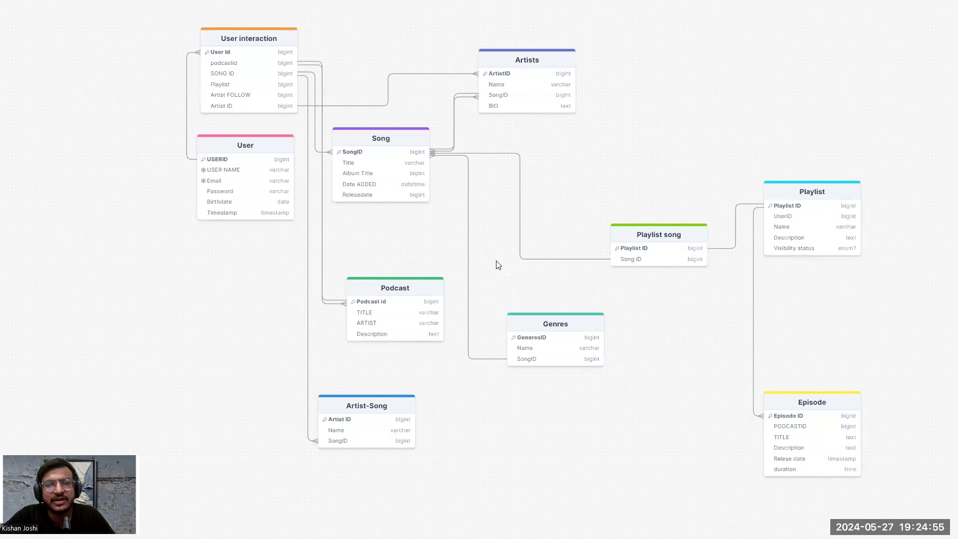
scroll(502, 265, down, 1)
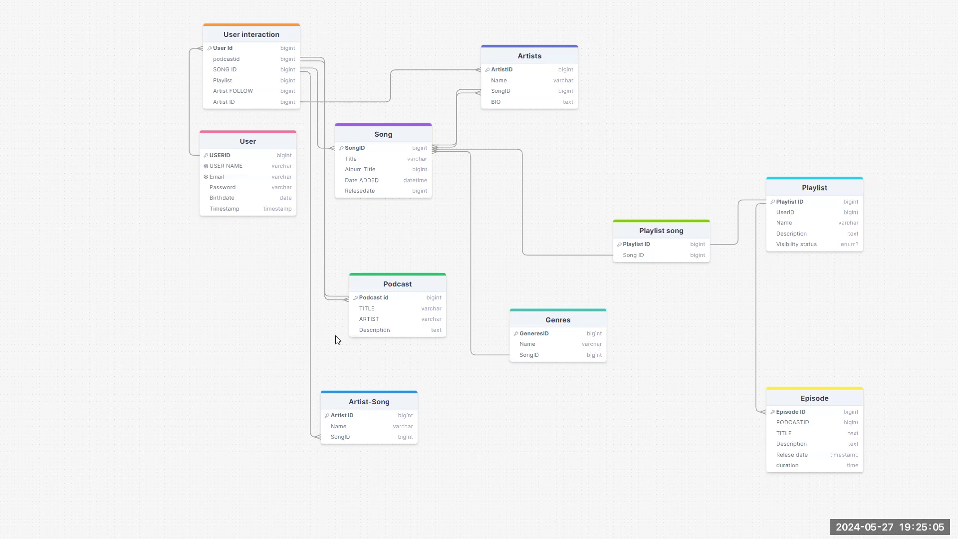
Leave the presentation view and save the Spotify_Schema diagram
key(F11)
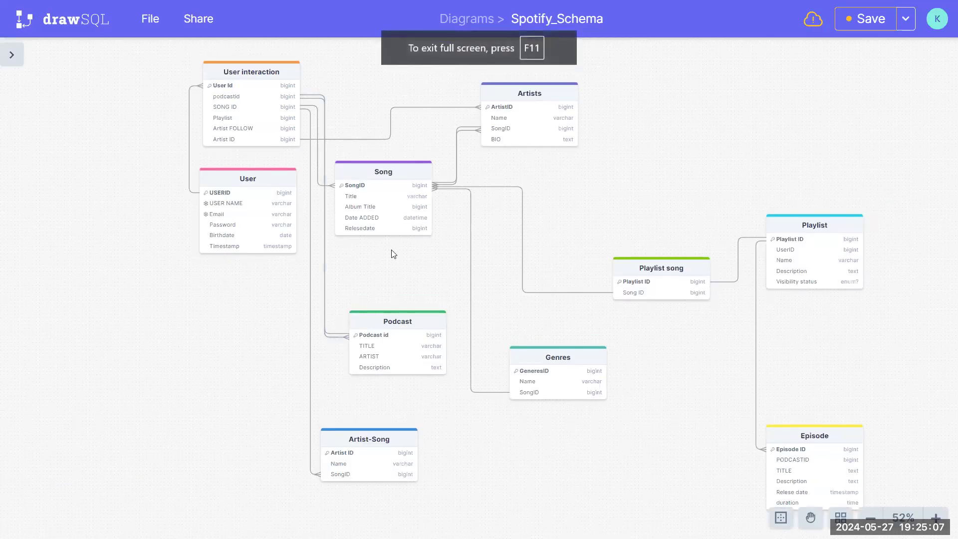
click(852, 23)
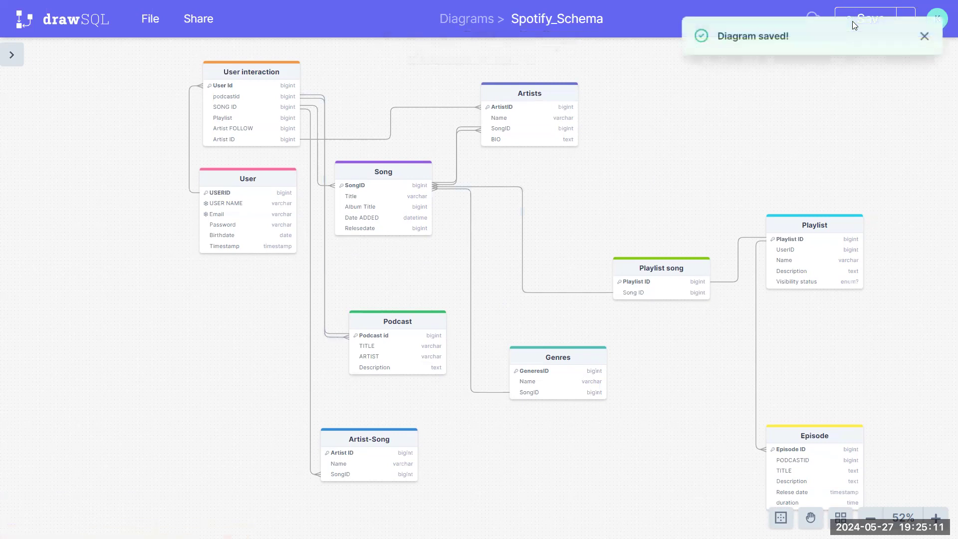
Open the account's profile page and look through its settings from start to end
click(946, 18)
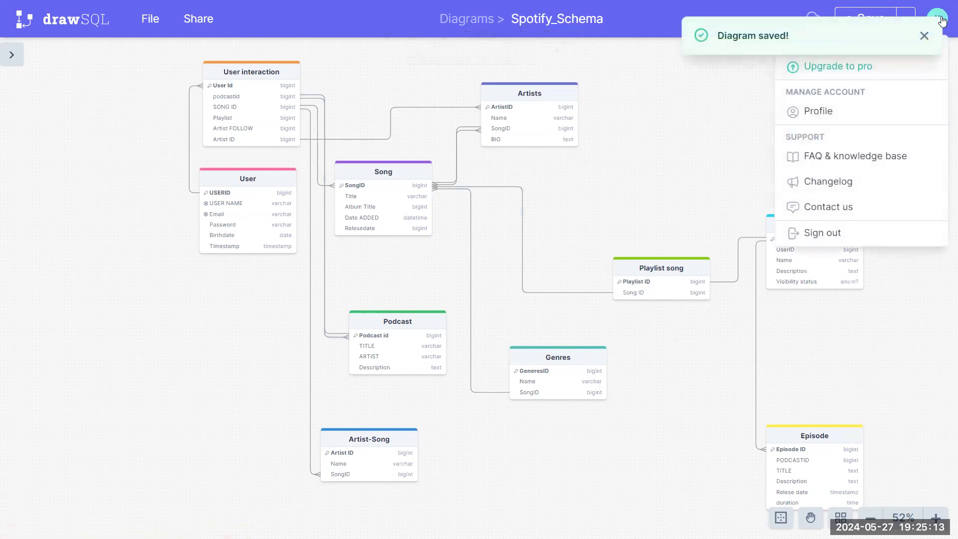
click(848, 113)
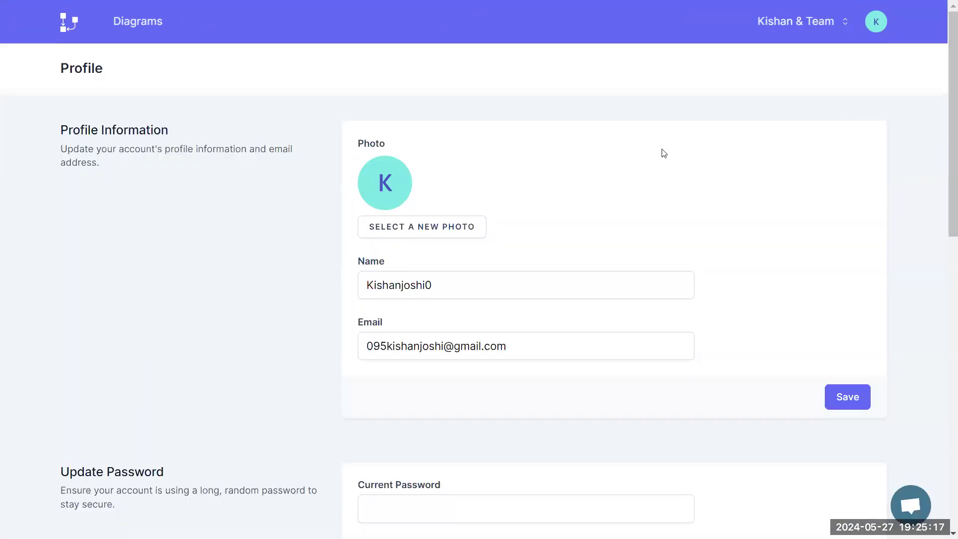
scroll(647, 169, down, 12)
scroll(646, 165, up, 12)
Browse the saved diagrams in the My diagrams overview
click(129, 21)
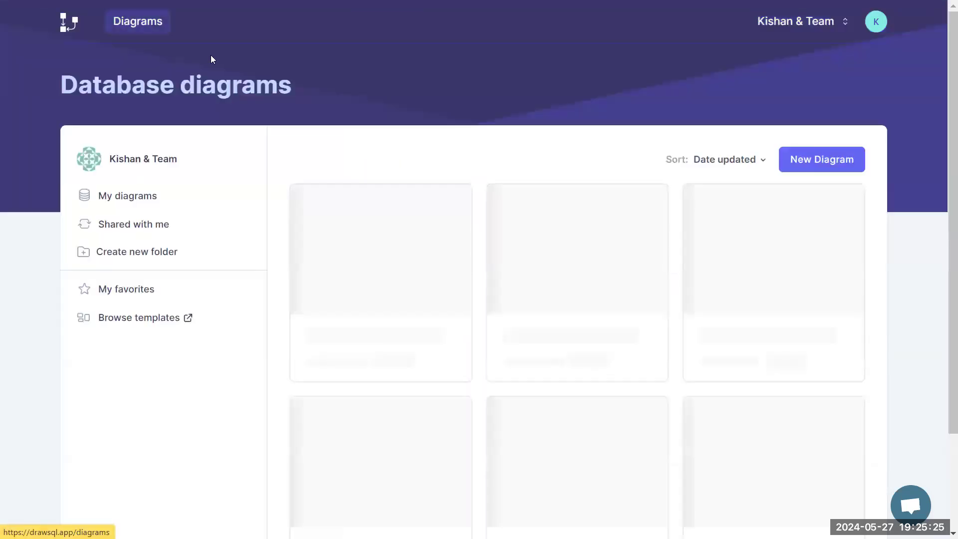
scroll(254, 103, down, 1)
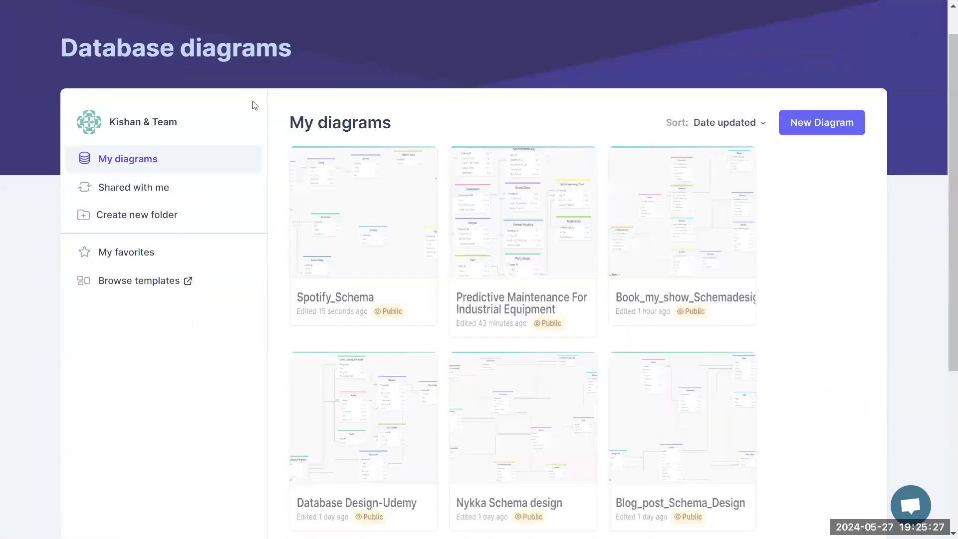
scroll(254, 103, down, 2)
scroll(254, 103, up, 1)
scroll(254, 103, down, 1)
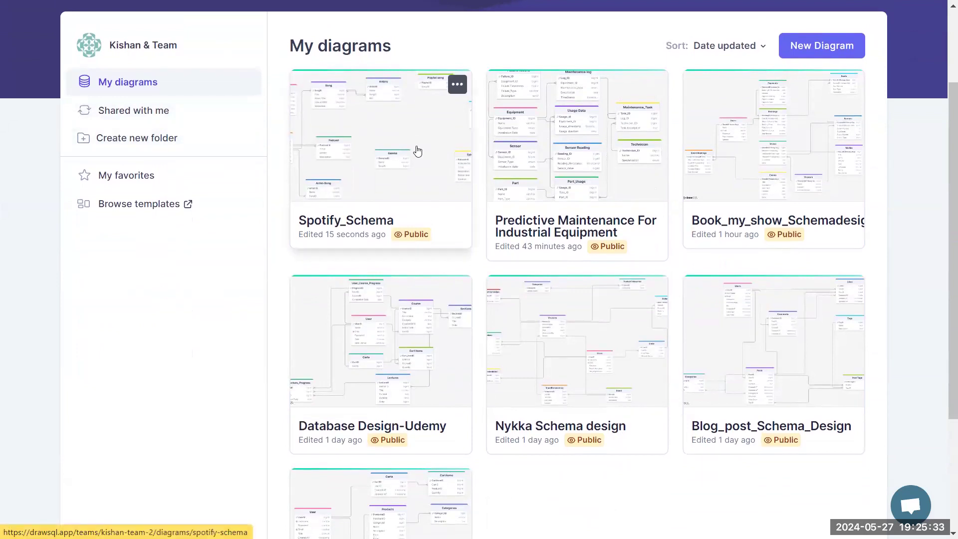
Reopen the Spotify_Schema diagram from the diagram overview and fit all its tables in view
click(425, 164)
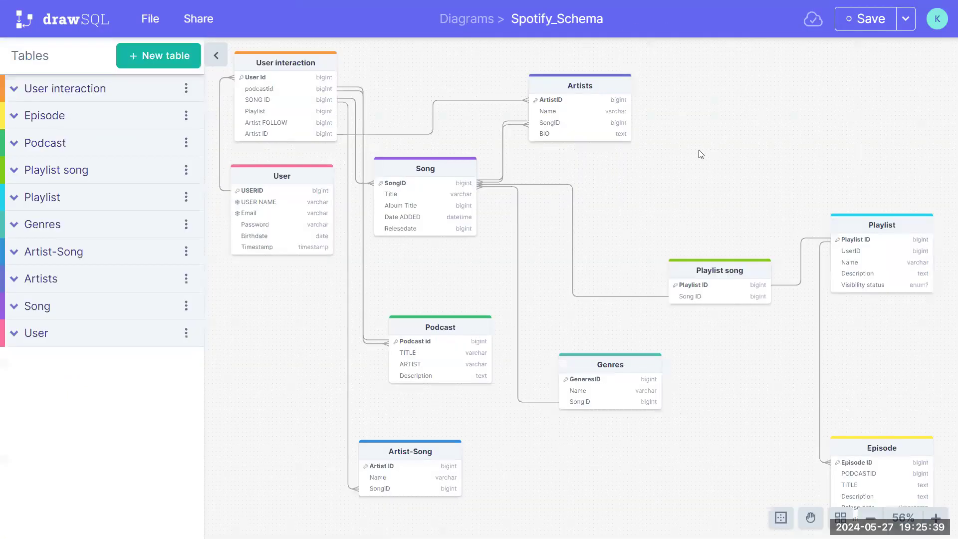
scroll(702, 154, down, 2)
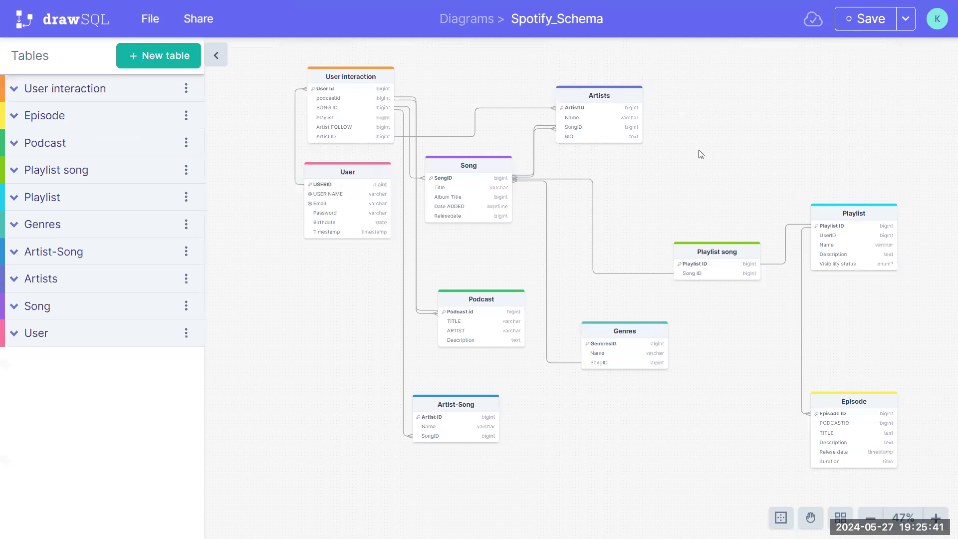
scroll(701, 154, down, 5)
scroll(701, 155, up, 5)
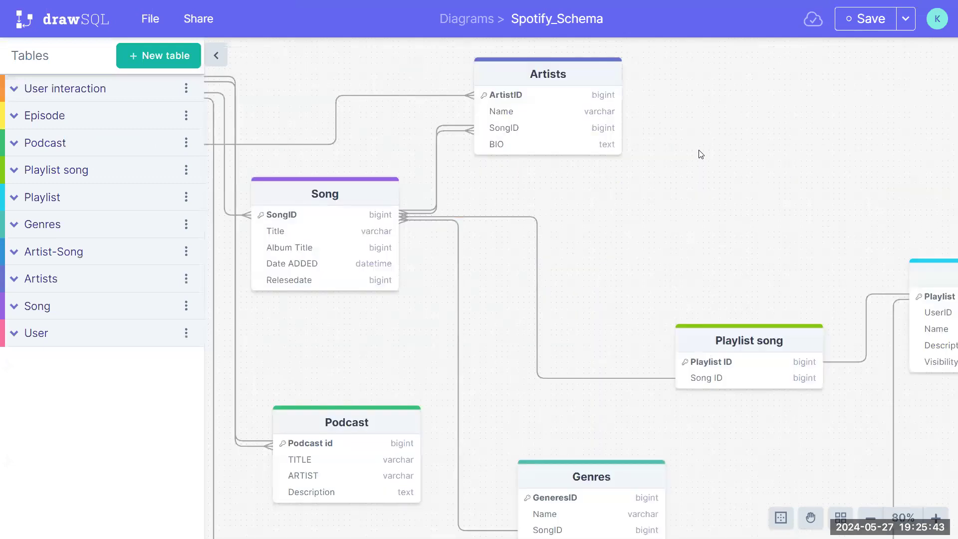
scroll(701, 155, down, 3)
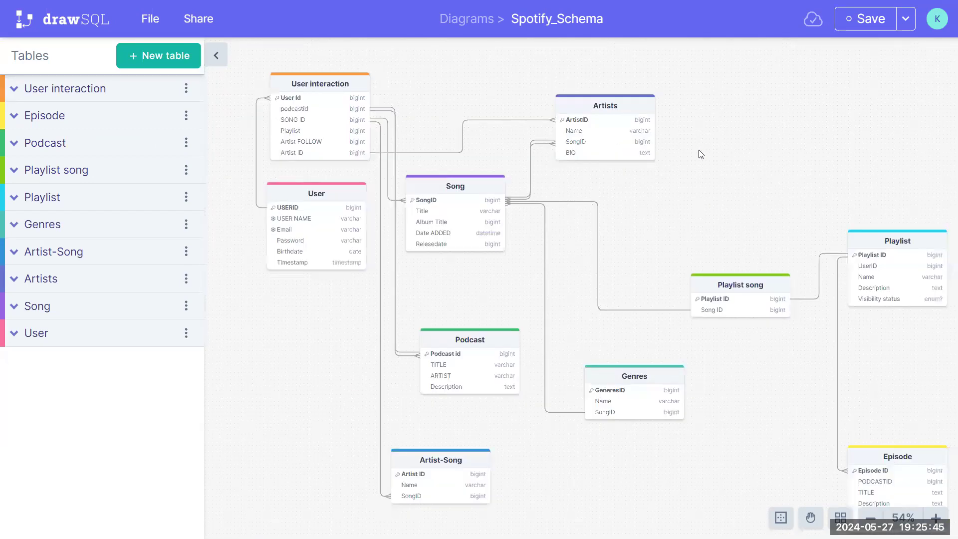
scroll(712, 153, down, 2)
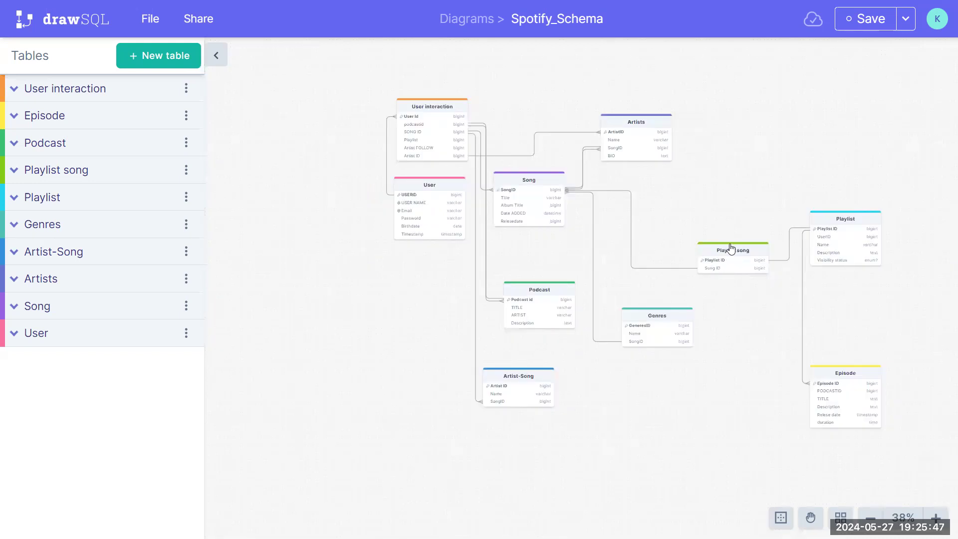
Move Playlist song and Playlist closer to Song, Episode directly below Playlist and Podcast up beneath Song, and save the diagram
drag(733, 251, 657, 231)
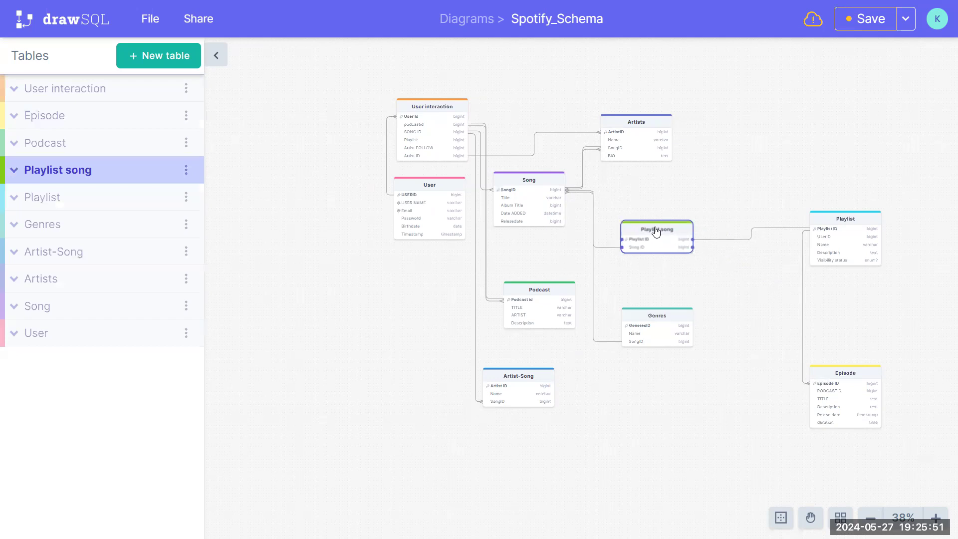
drag(832, 218, 733, 217)
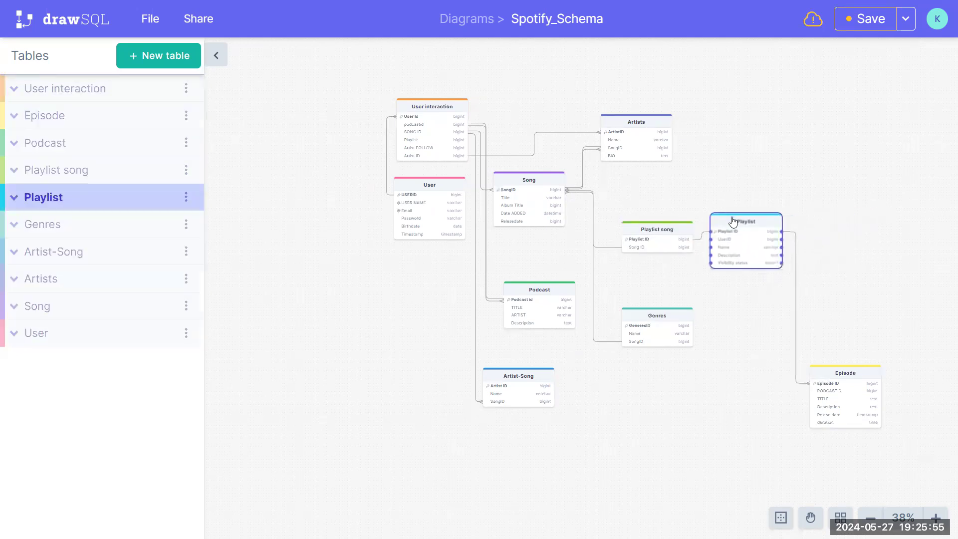
drag(842, 381, 744, 299)
drag(560, 288, 551, 256)
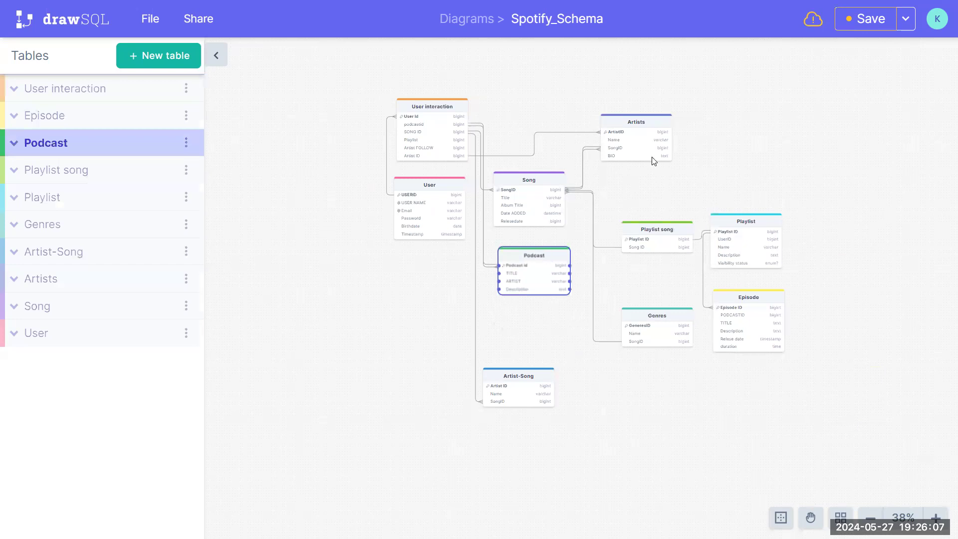
click(867, 22)
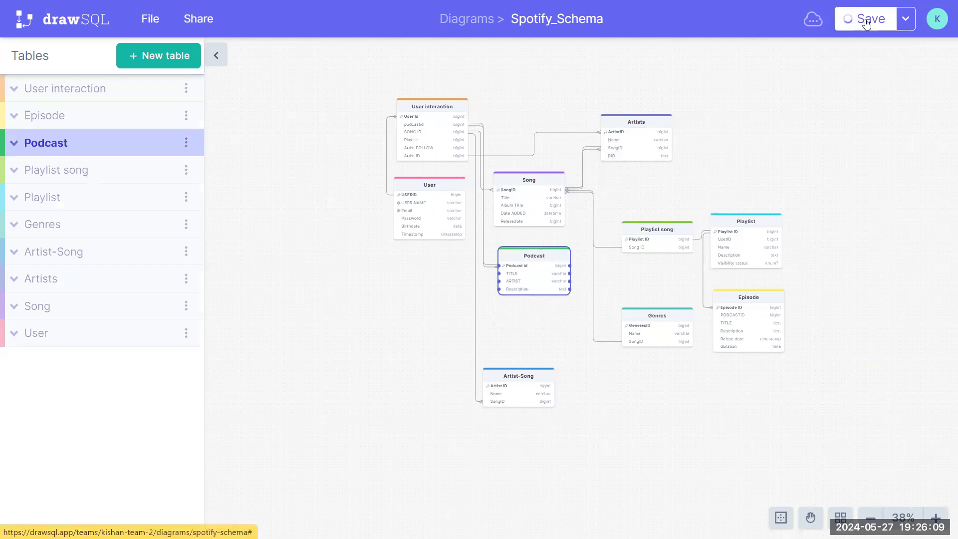
Return to the My diagrams overview, look through all saved schema diagrams, and leave full-screen view
click(938, 19)
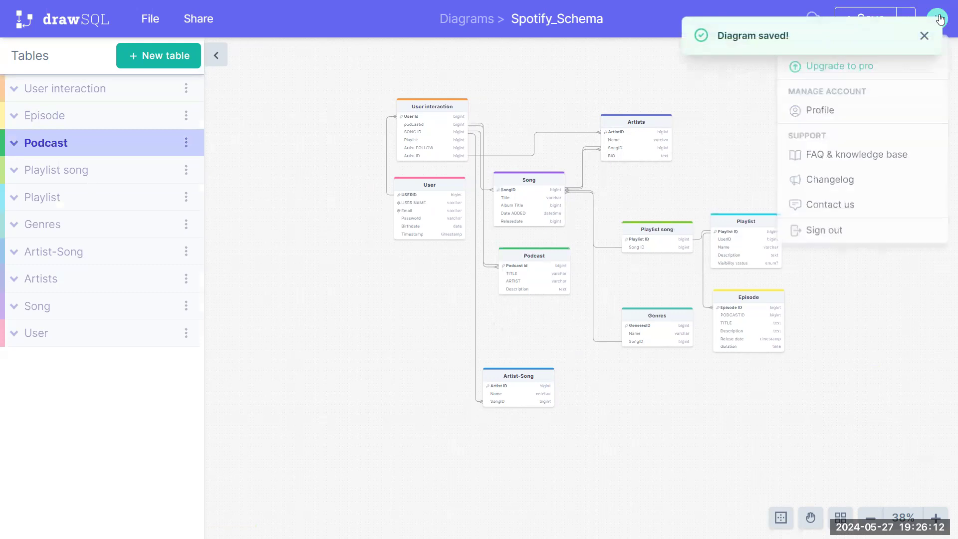
click(855, 117)
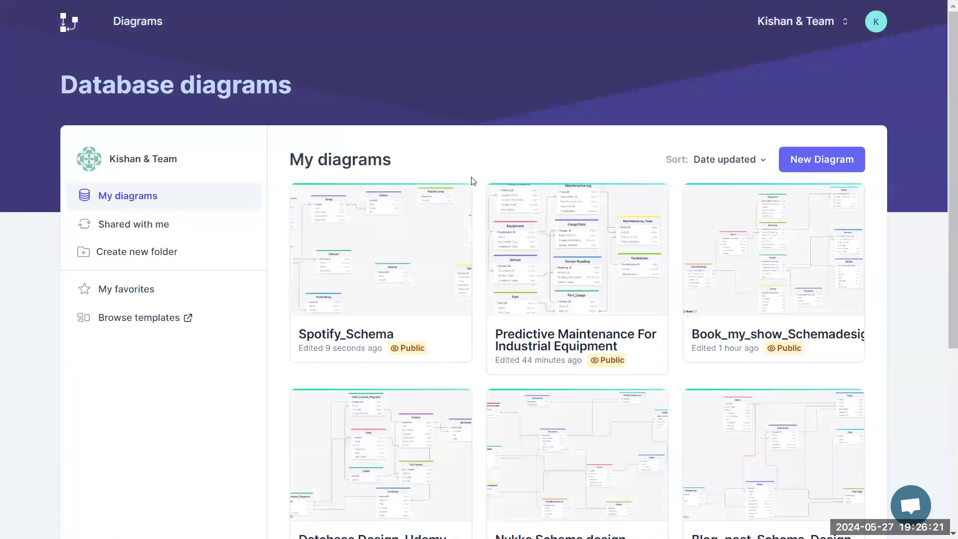
scroll(473, 181, down, 3)
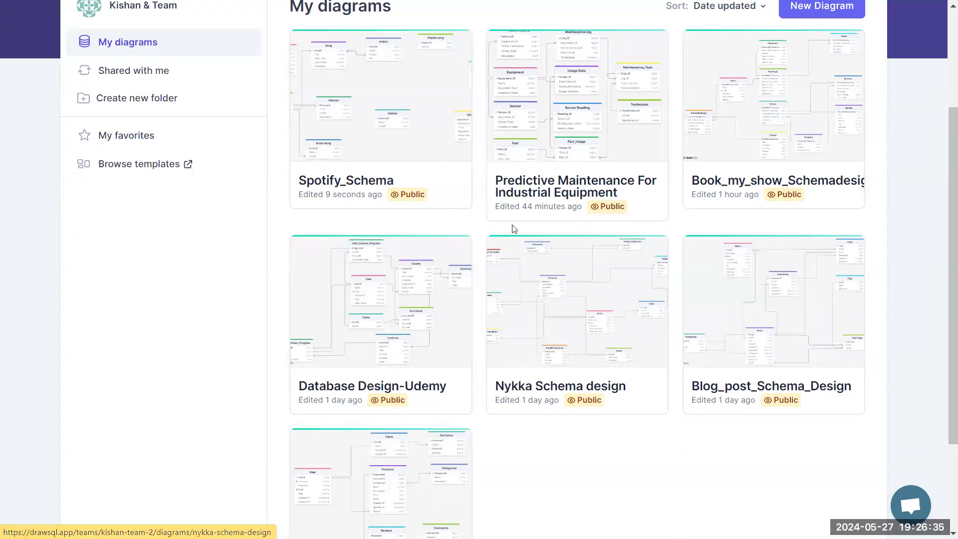
scroll(513, 226, down, 3)
scroll(514, 230, up, 4)
scroll(514, 229, up, 1)
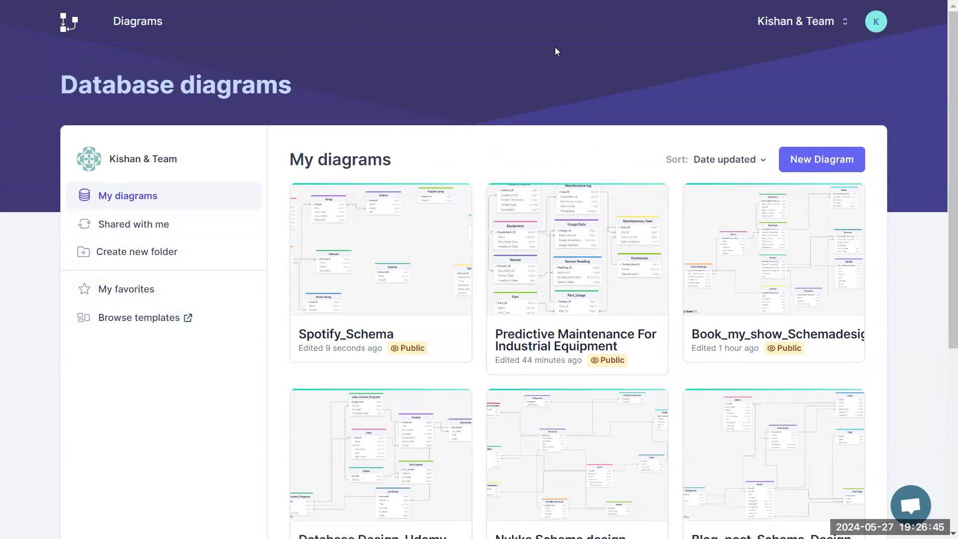
key(F11)
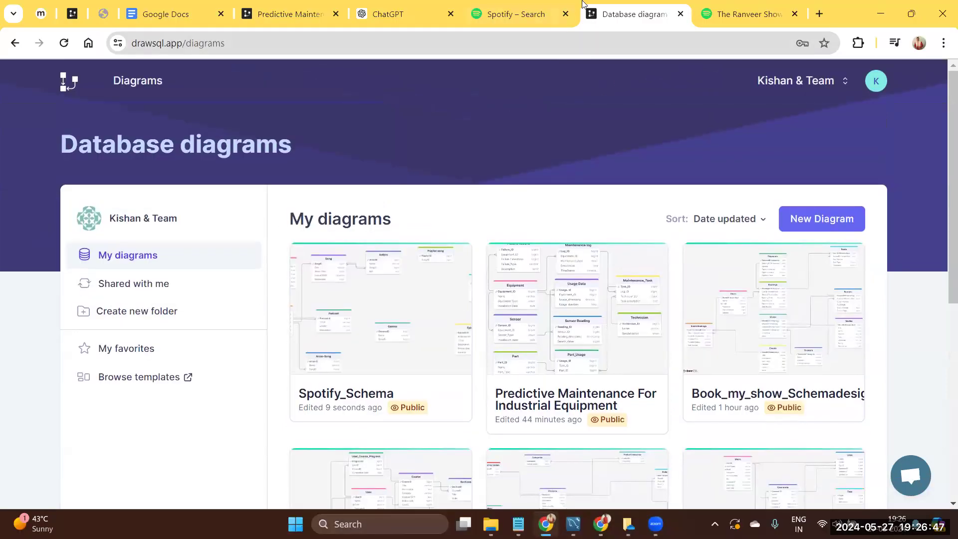